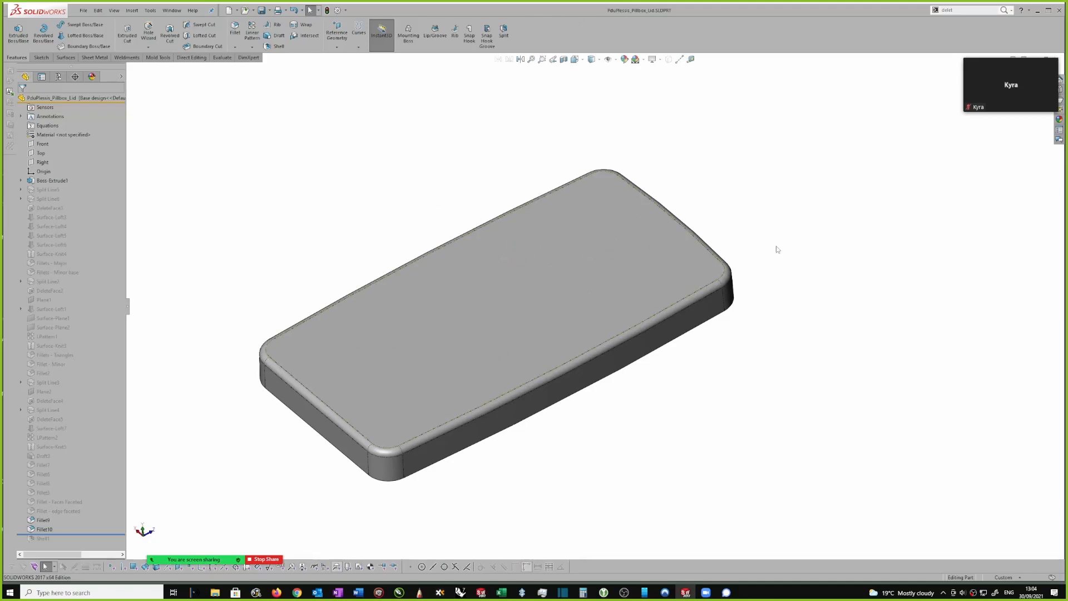
# Examine the lid's base shape from several angles and view the list of the part's configurations
pyautogui.moveTo(766, 229); pyautogui.dragTo(784, 237, button='middle')
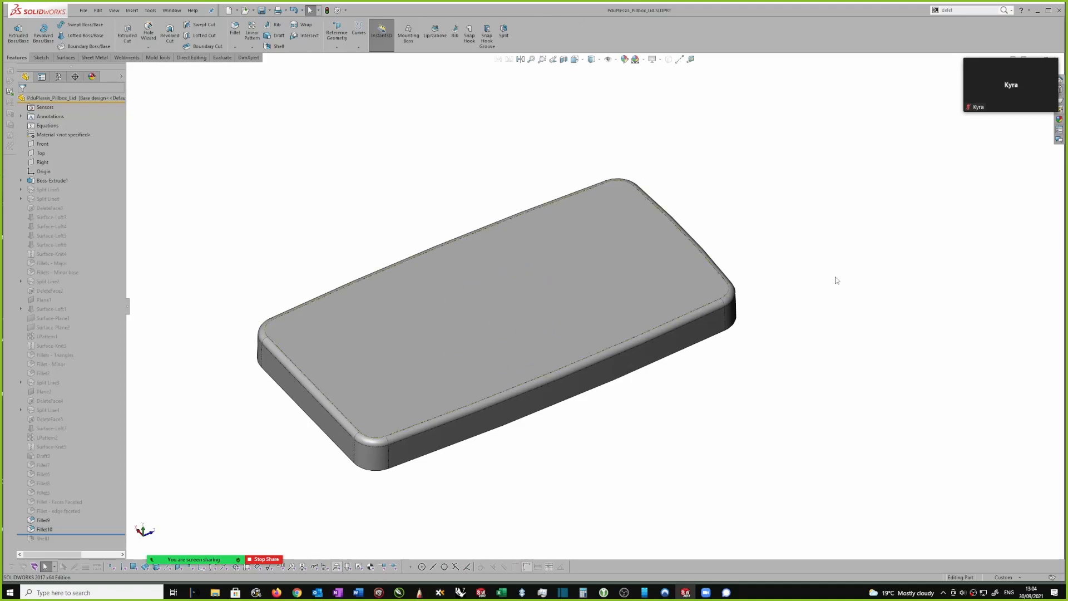
pyautogui.moveTo(804, 248); pyautogui.dragTo(816, 253, button='middle')
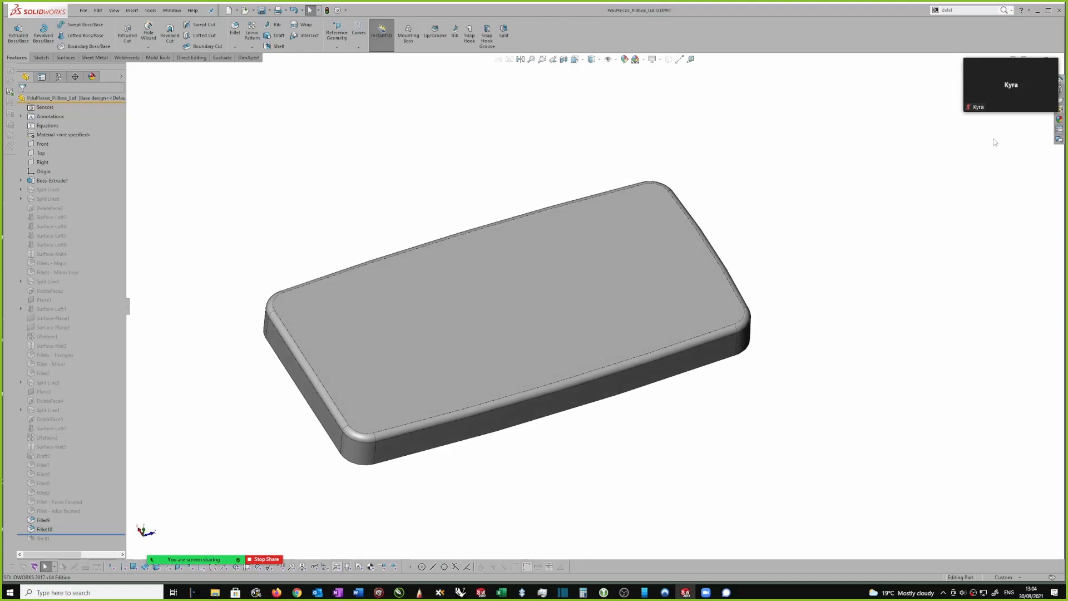
pyautogui.moveTo(734, 185); pyautogui.dragTo(801, 192, button='middle')
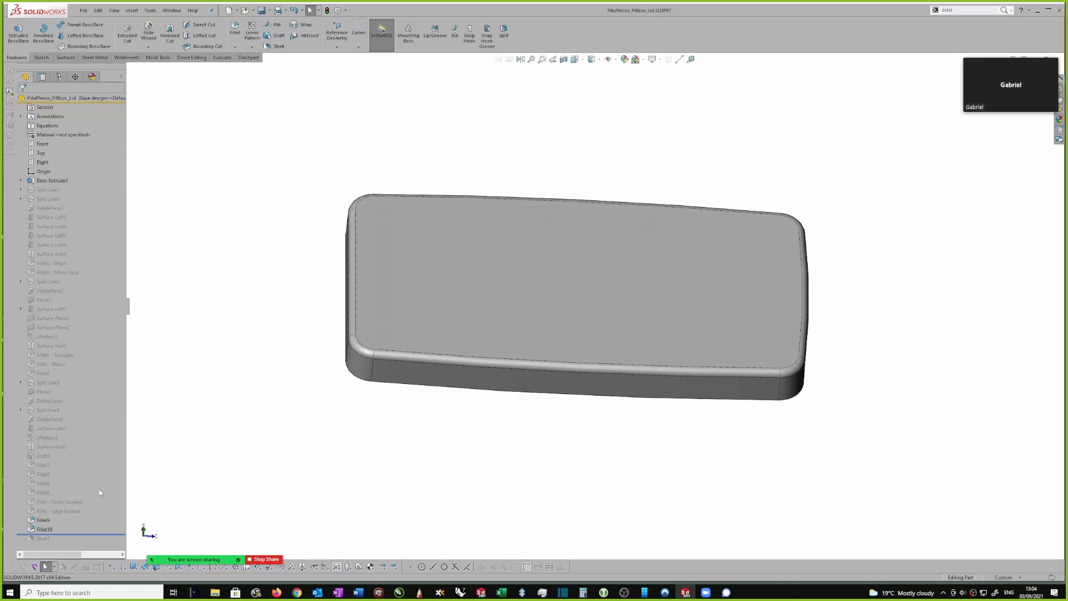
pyautogui.moveTo(915, 210); pyautogui.dragTo(803, 207, button='middle')
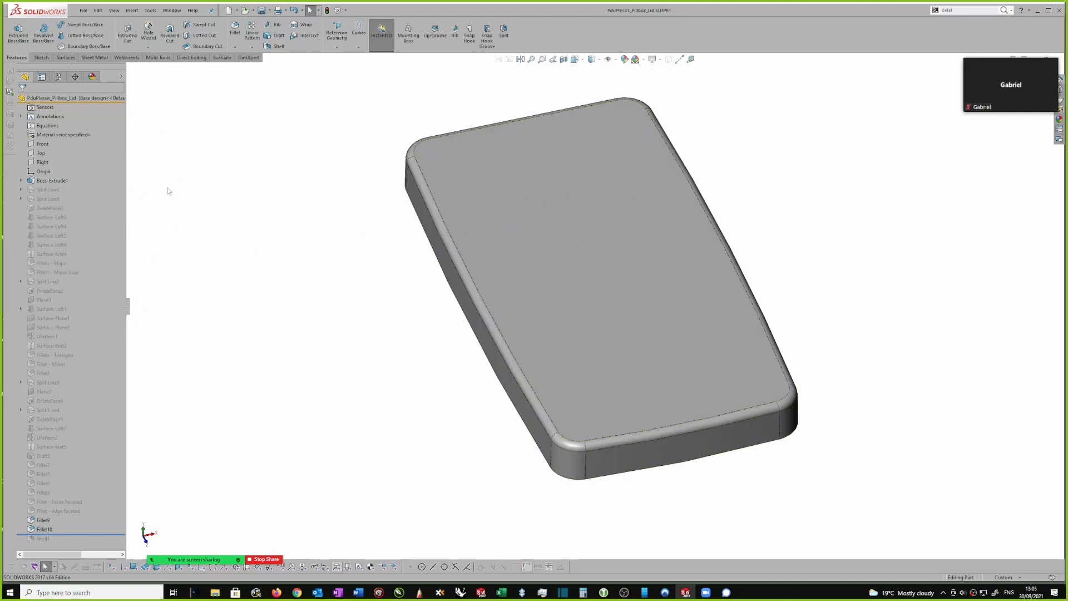
pyautogui.click(58, 77)
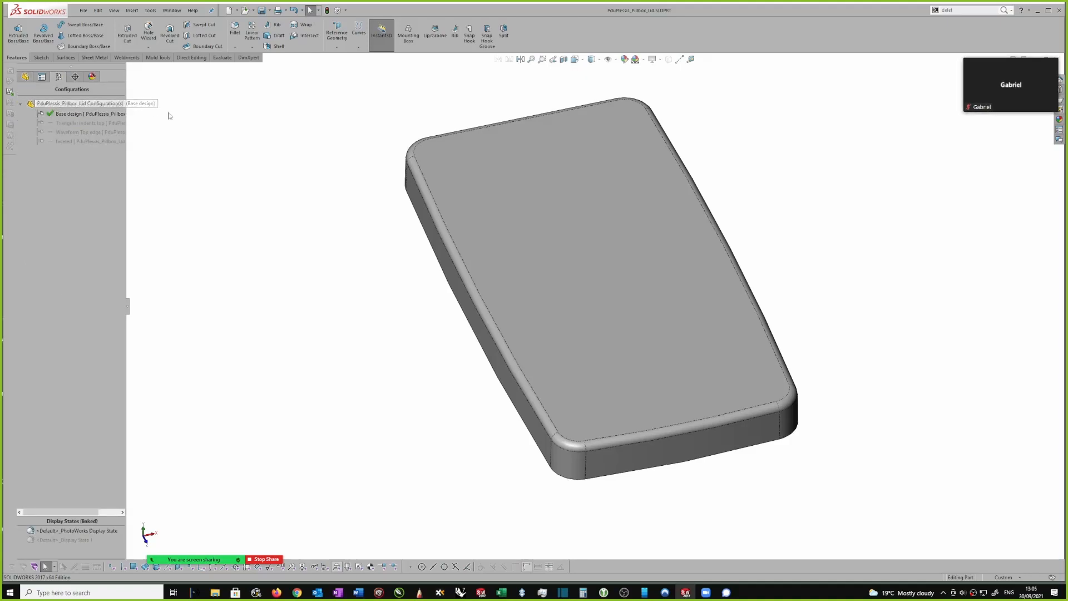
pyautogui.click(25, 76)
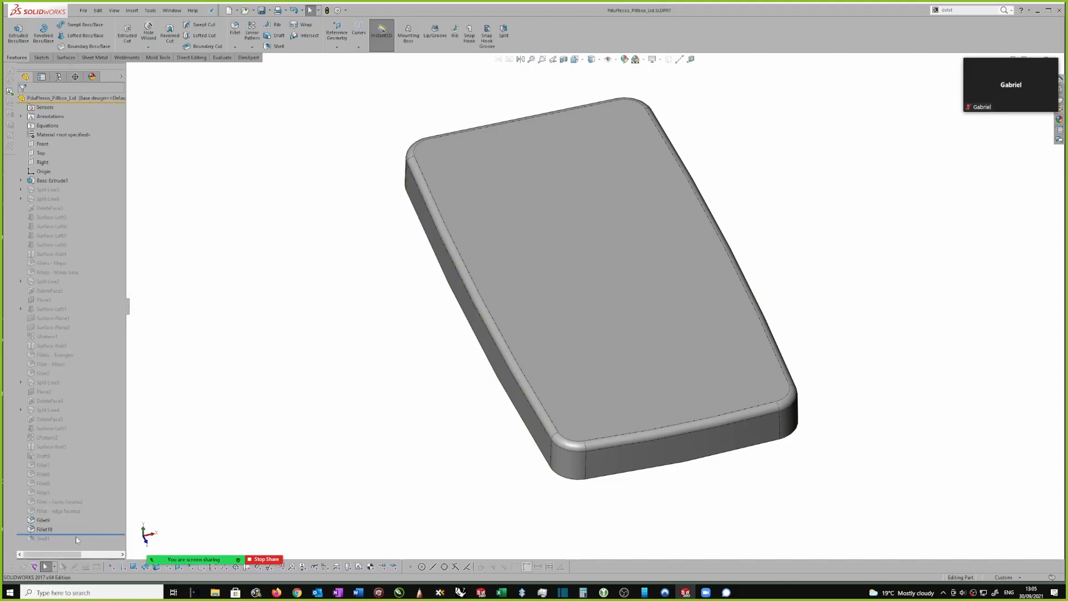
# Shorten the name of the vertical corner fillet feature, Fillet9, to Fillet
pyautogui.moveTo(46, 193)
pyautogui.click(50, 520)
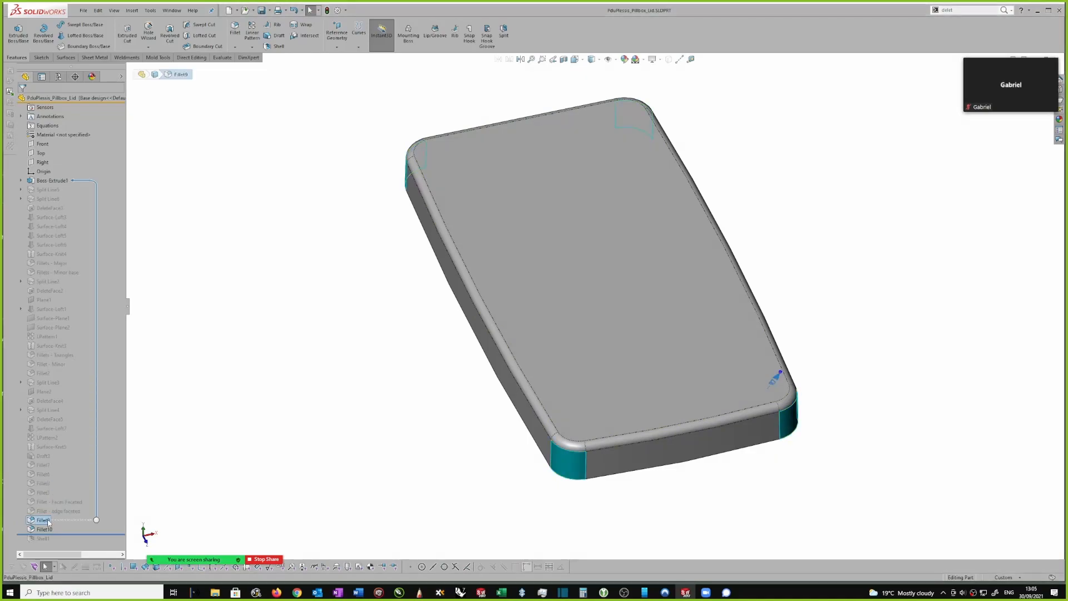
pyautogui.click(48, 522)
pyautogui.click(50, 520)
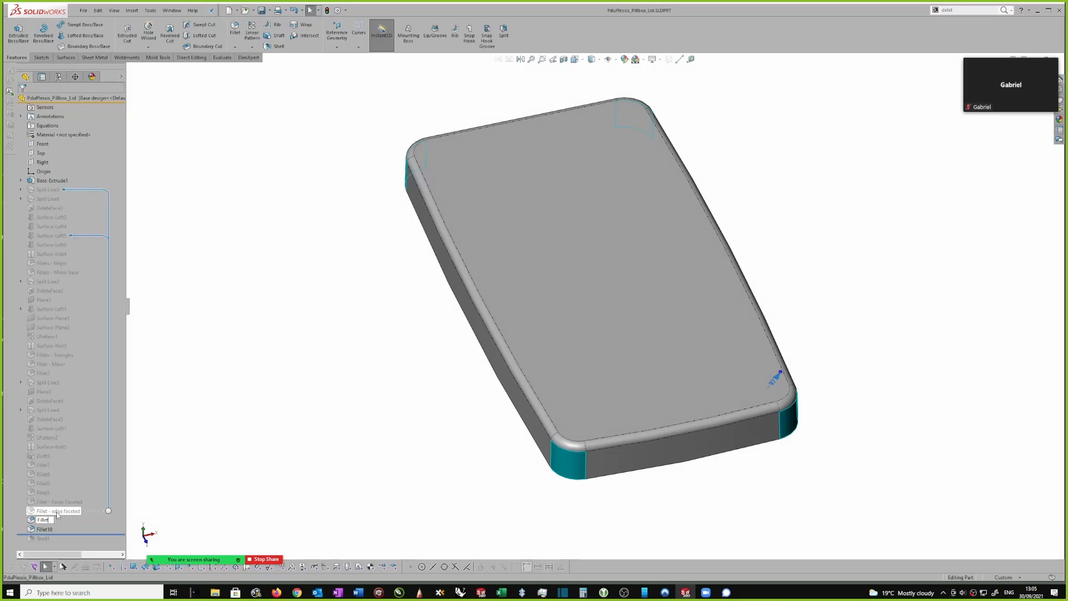
pyautogui.press('Return')
pyautogui.press('space')
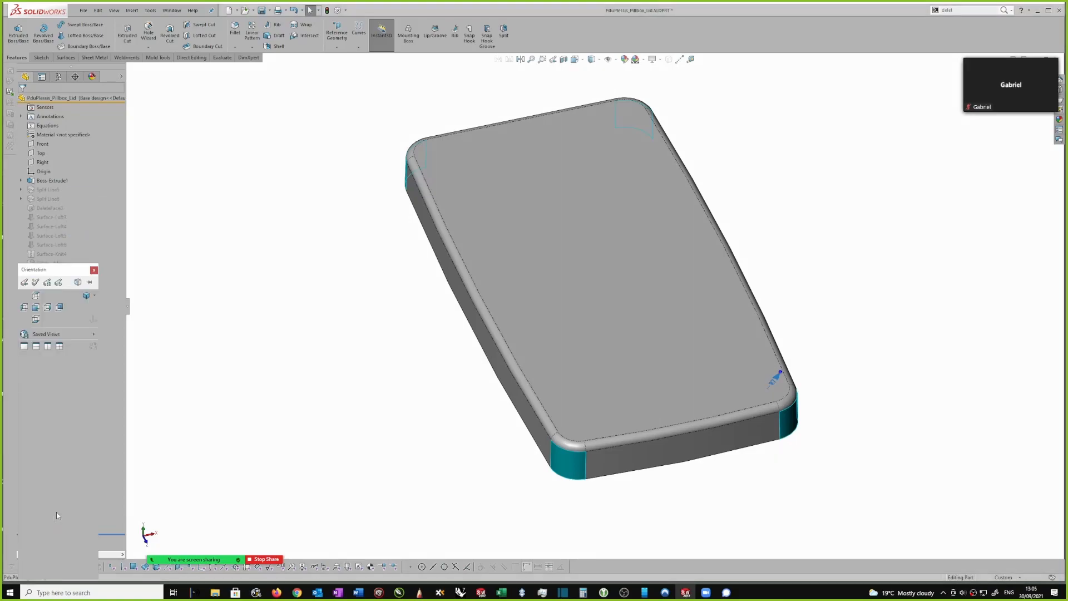
pyautogui.click(181, 398)
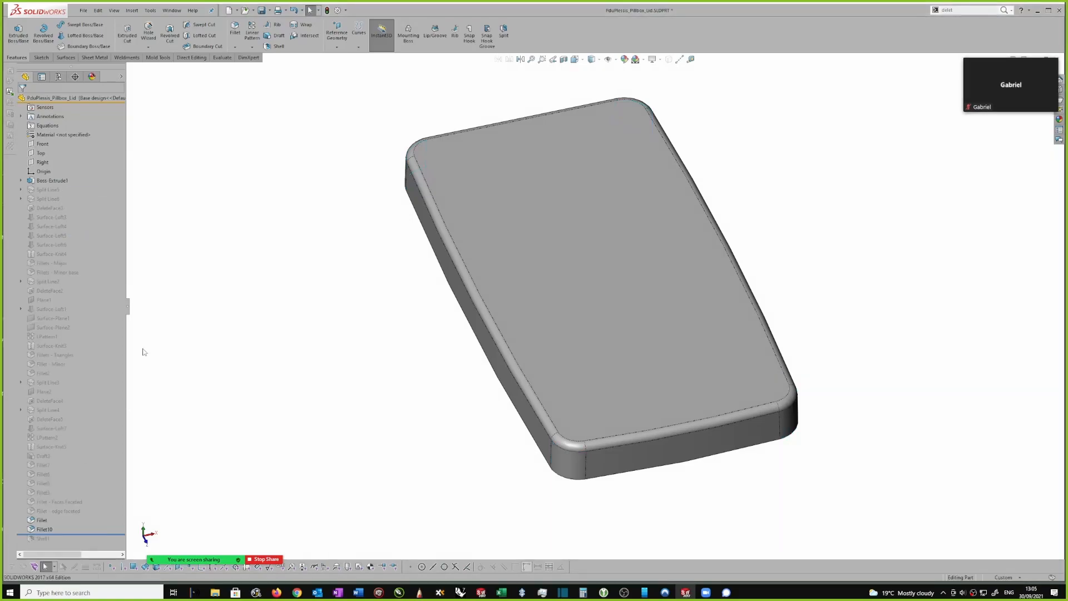
# Rename the vertical corner fillet feature as Fillet - Major 1st config
pyautogui.click(42, 520)
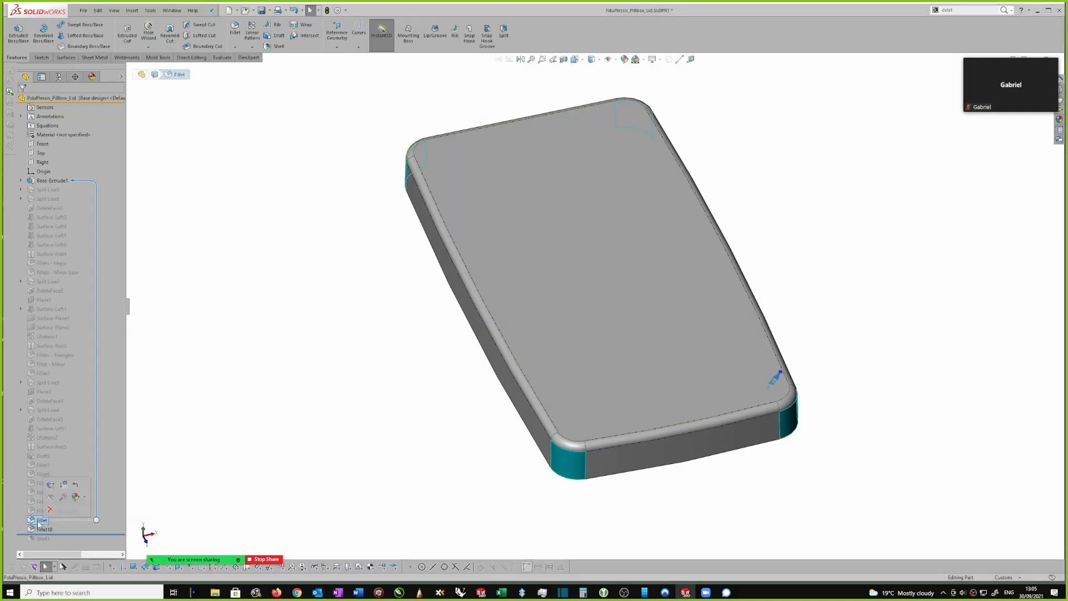
pyautogui.click(41, 521)
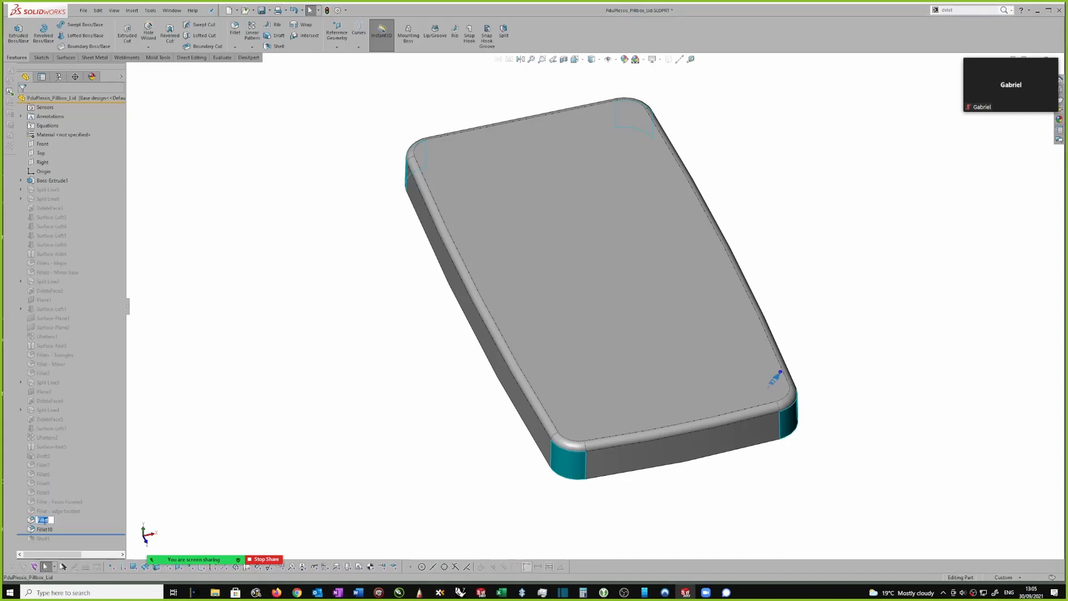
pyautogui.click(50, 521)
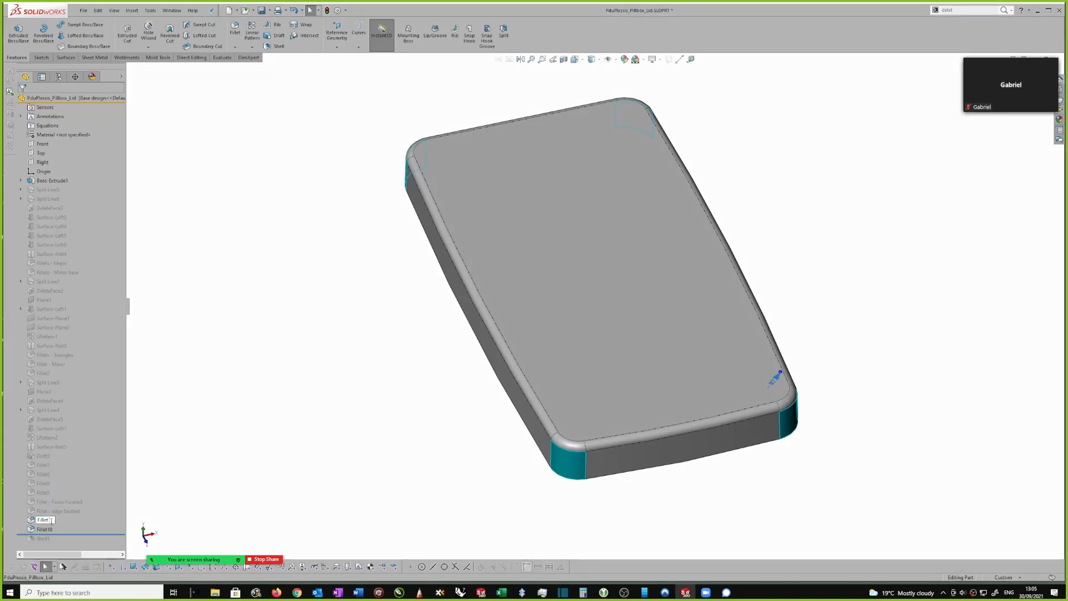
pyautogui.write('- Major')
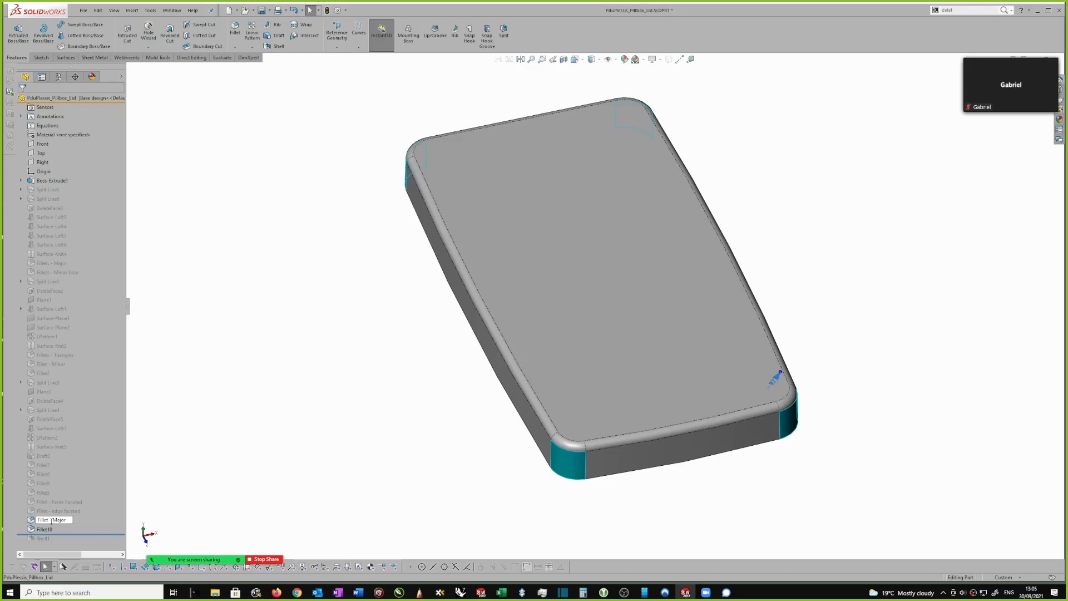
pyautogui.write('1st config')
pyautogui.press('Return')
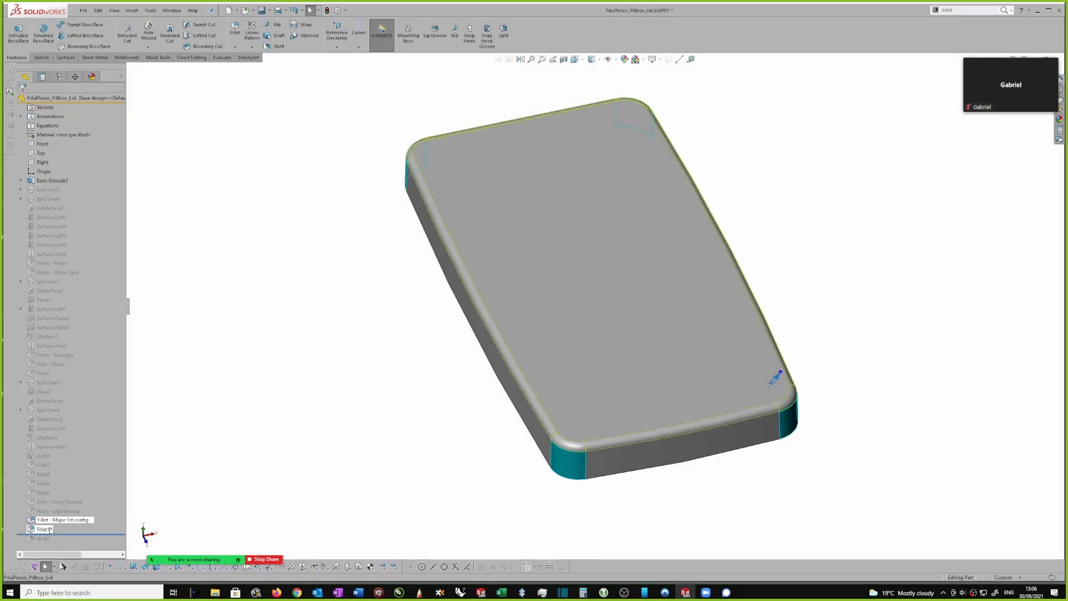
# Rename the fillet feature running around the lid's top edge as Fillet - Minor 1st config
pyautogui.click(51, 528)
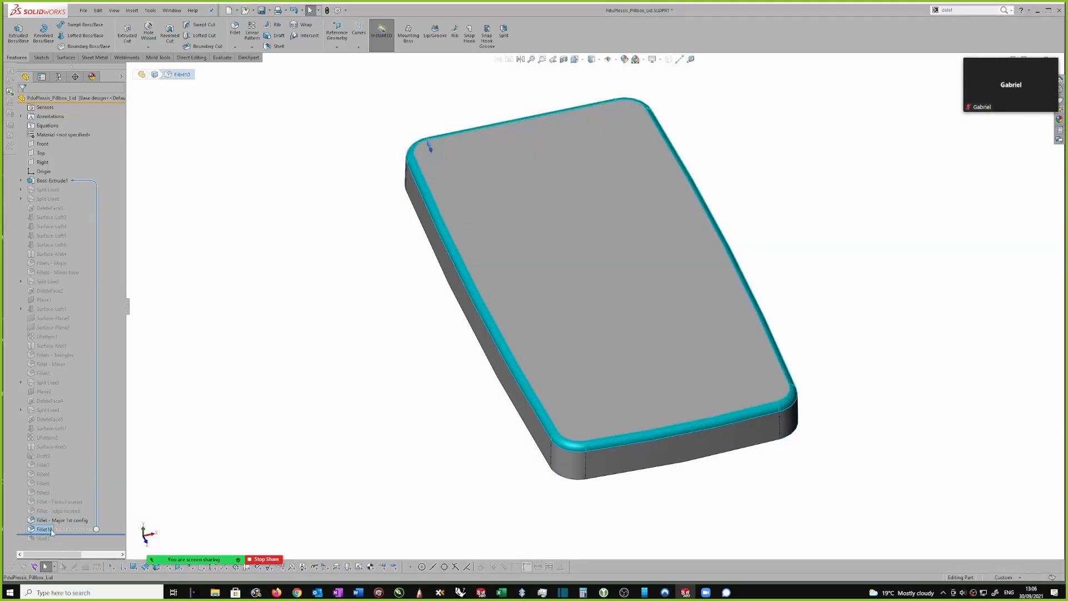
pyautogui.click(53, 530)
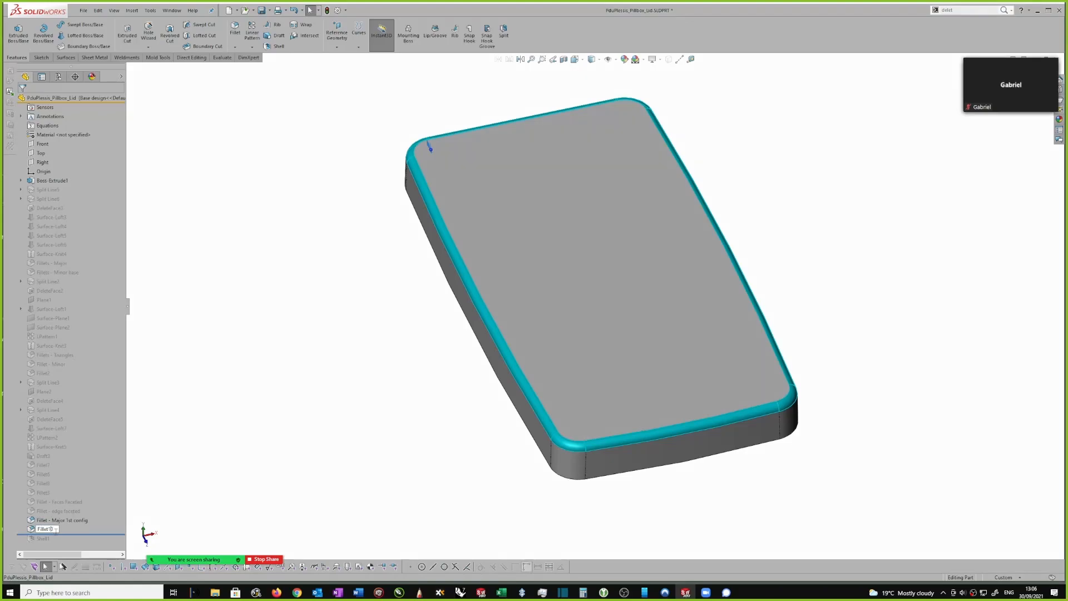
pyautogui.press('BackSpace')
pyautogui.press('BackSpace')
pyautogui.write('Minor 1st config')
pyautogui.press('Return')
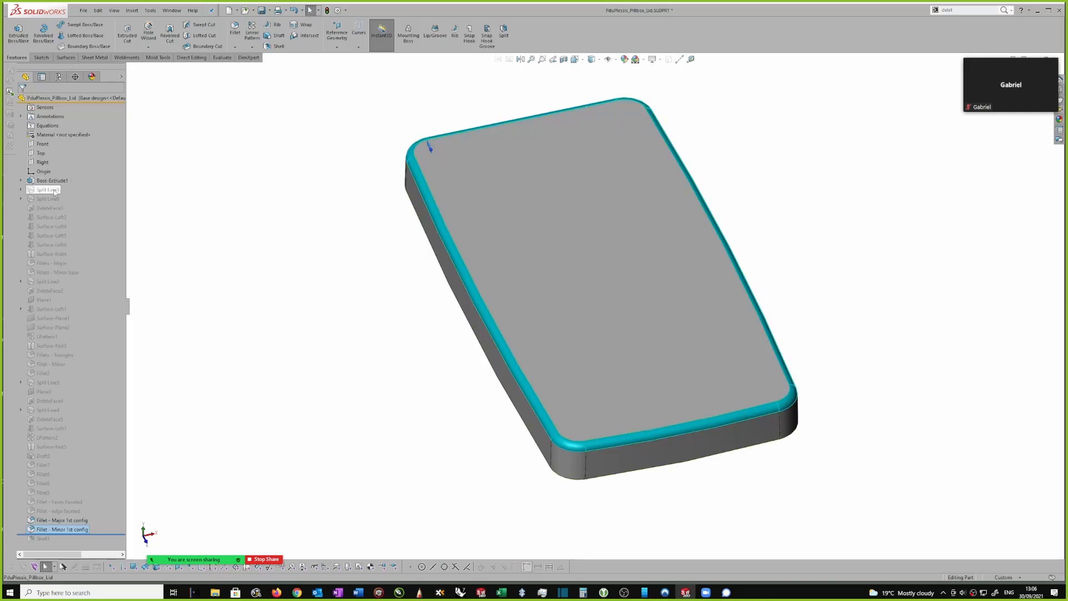
pyautogui.moveTo(54, 192)
pyautogui.rightClick(55, 192)
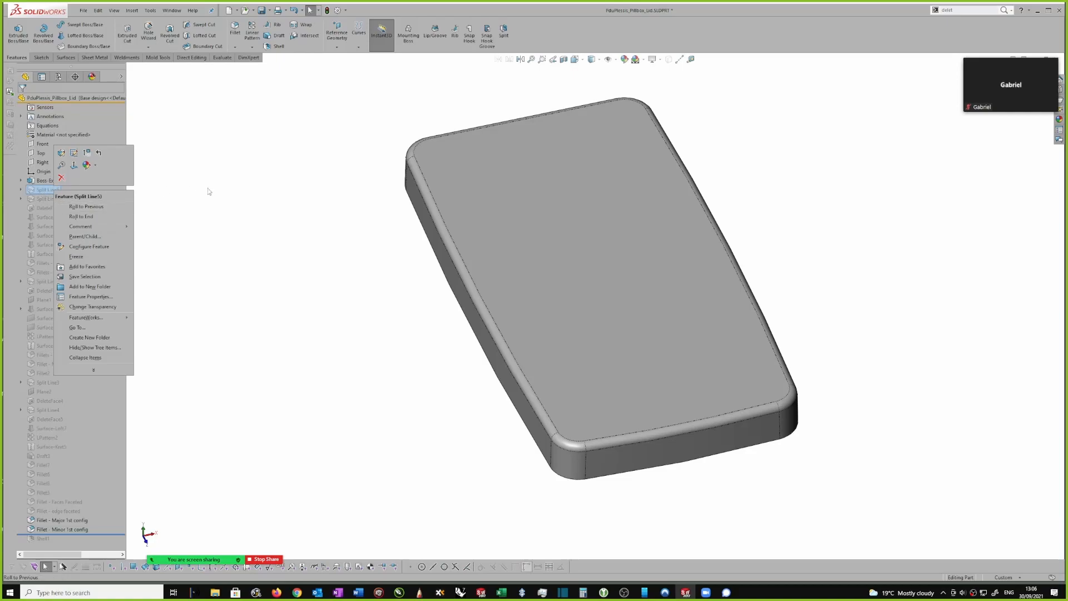
pyautogui.click(263, 190)
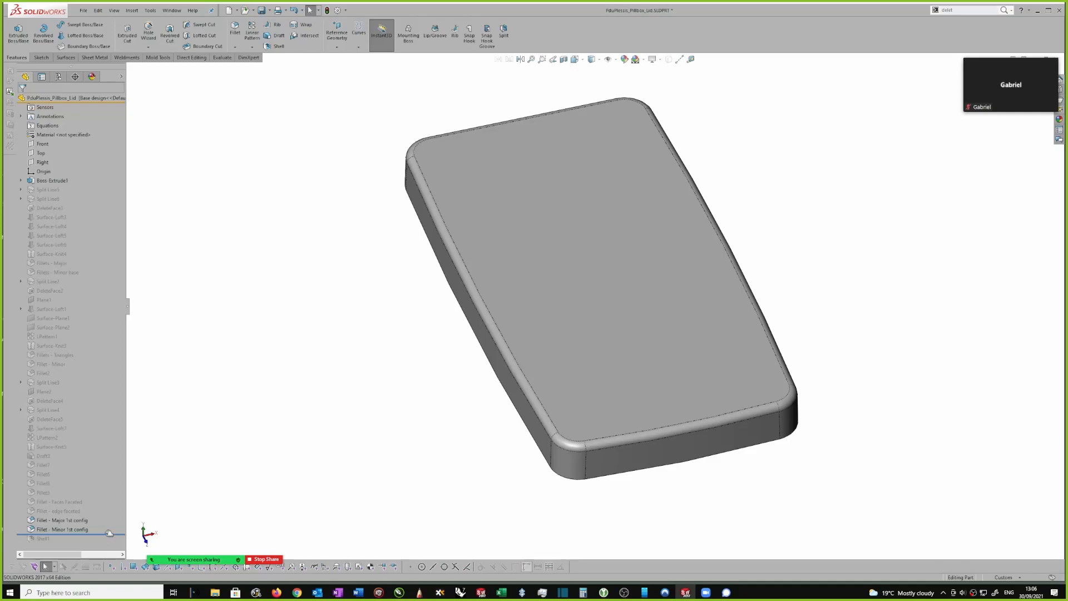
# Roll the model back to just after Boss-Extrude1 and open its Sketch1 for editing, viewed normal to the sketch plane
pyautogui.moveTo(109, 533); pyautogui.dragTo(83, 182)
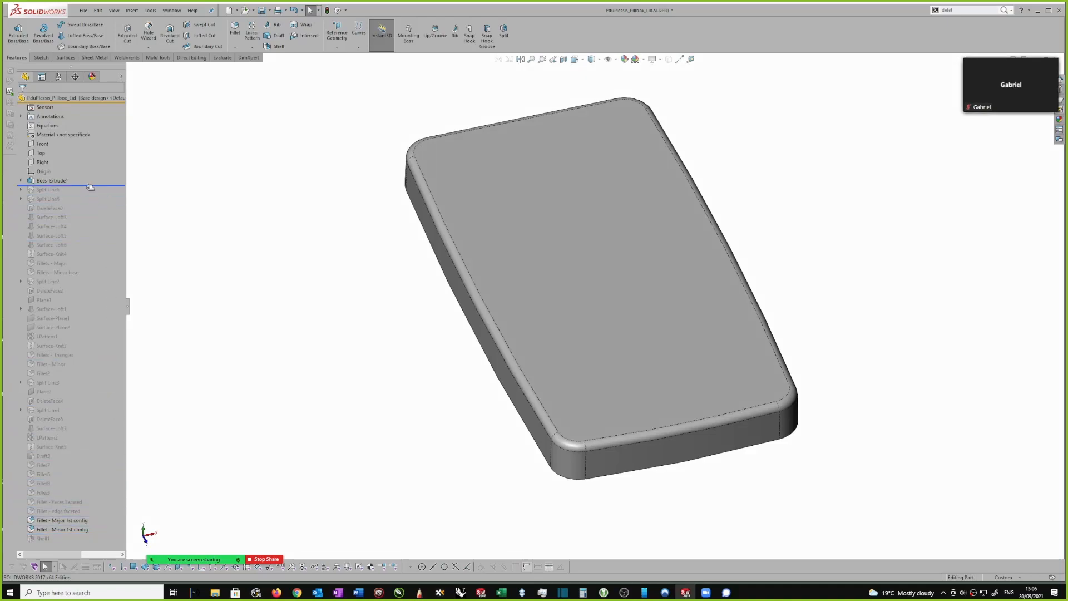
pyautogui.click(21, 181)
pyautogui.click(60, 190)
pyautogui.click(67, 159)
pyautogui.rightClick(921, 257)
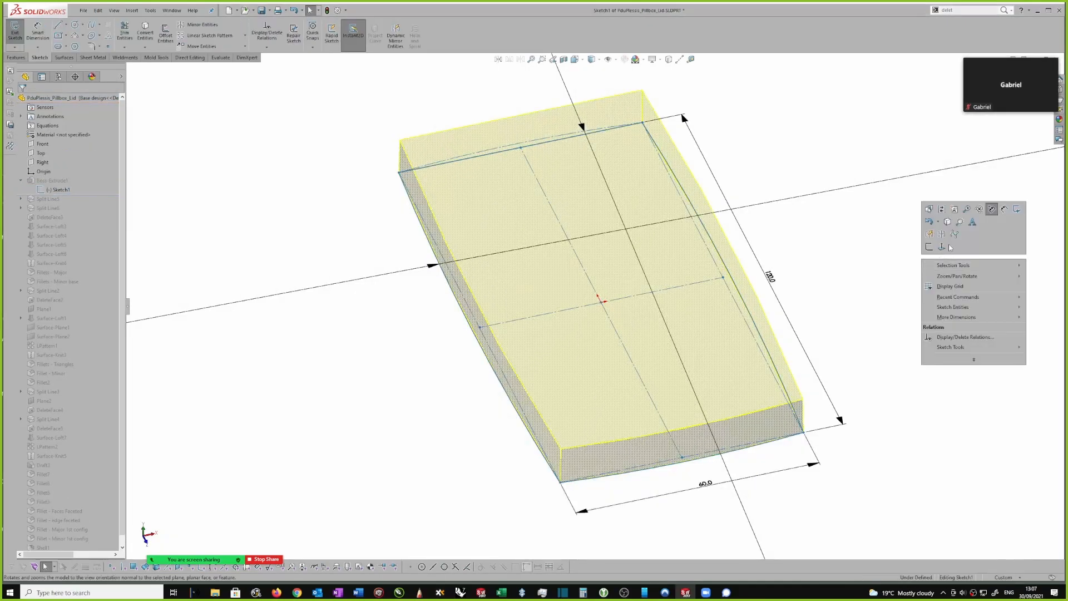
pyautogui.click(943, 247)
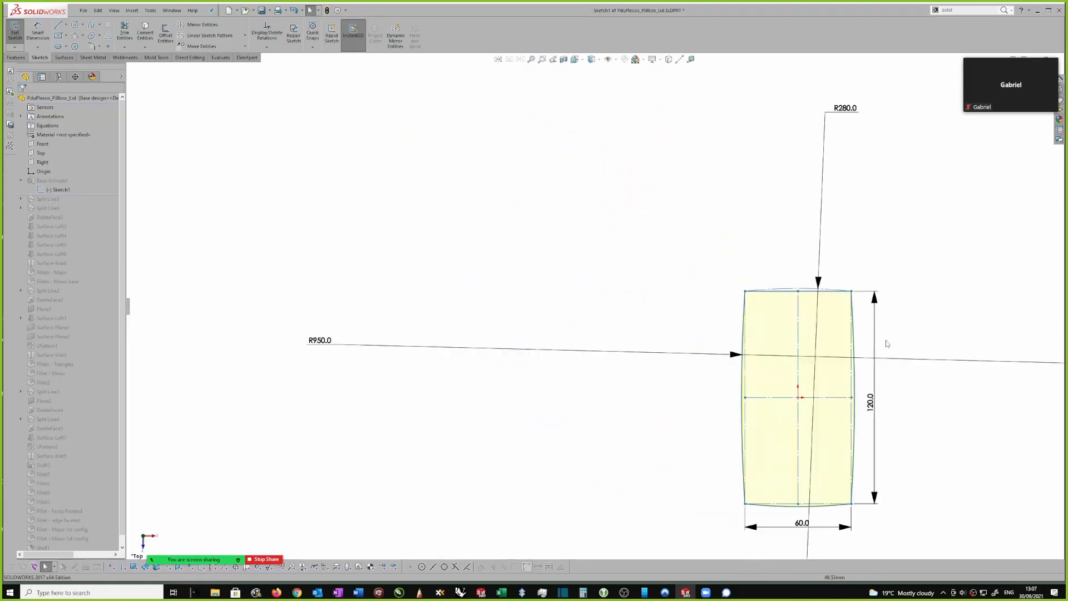
pyautogui.scroll(-5, 854, 383)
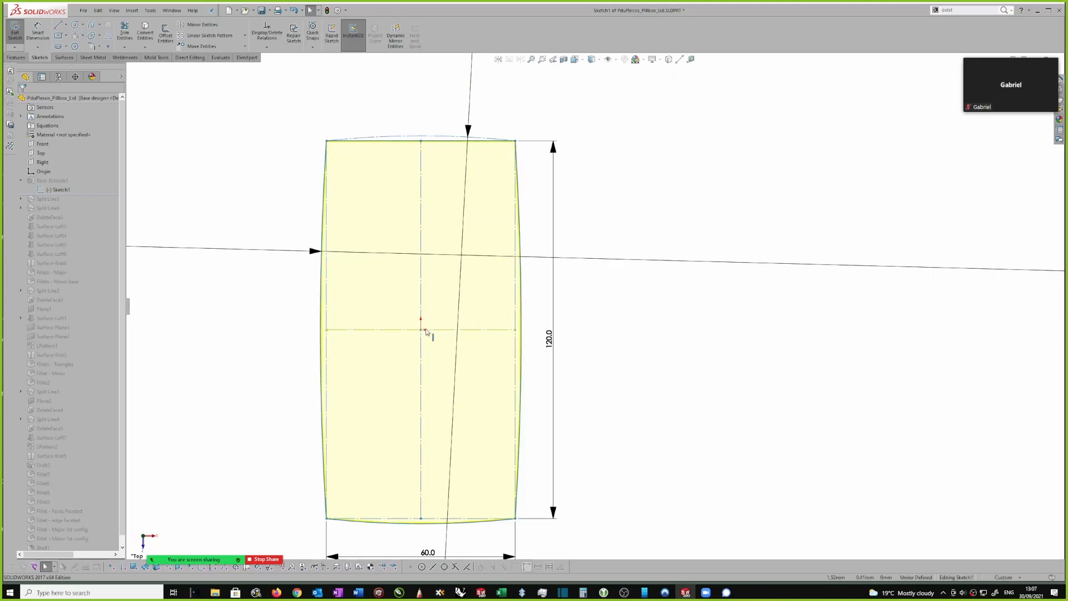
pyautogui.scroll(1, 551, 223)
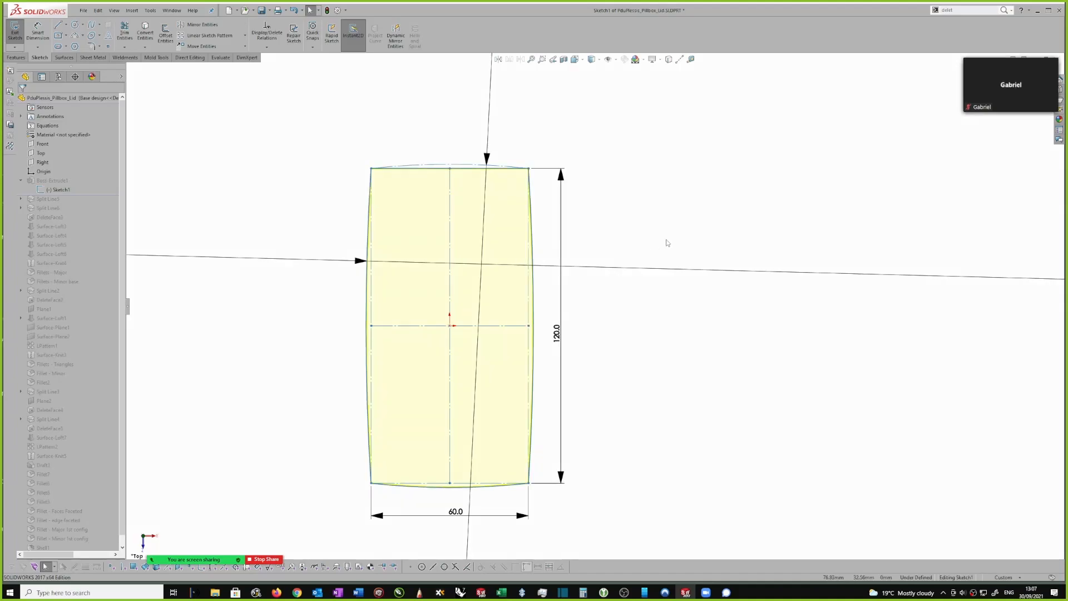
# Sketch a center rectangle about 83 mm wide and 137 mm high beside the lid profile and make its lines construction geometry
pyautogui.press('s')
pyautogui.click(710, 261)
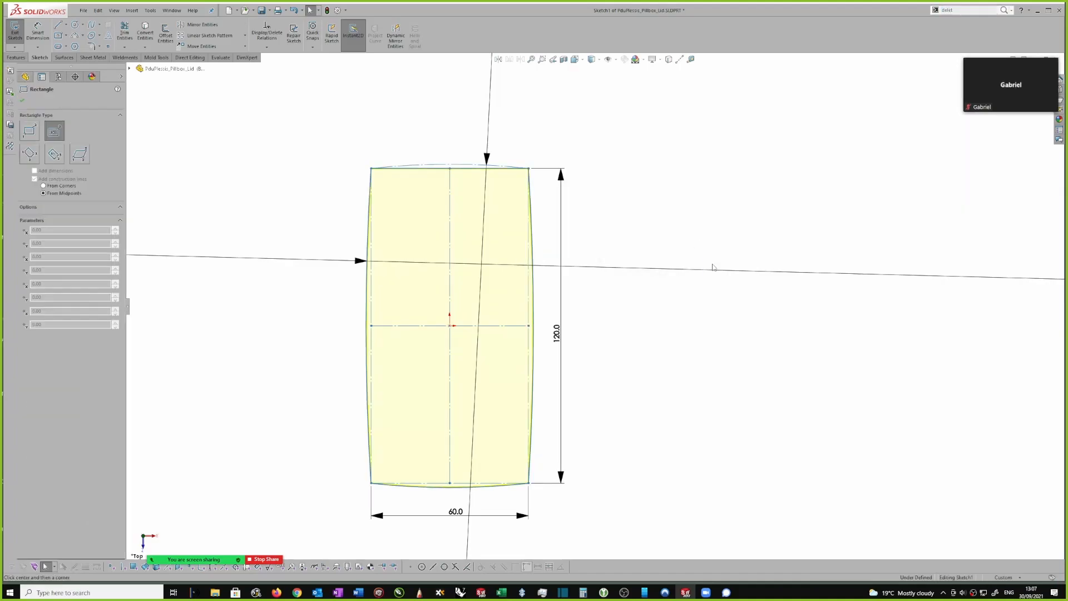
pyautogui.click(688, 321)
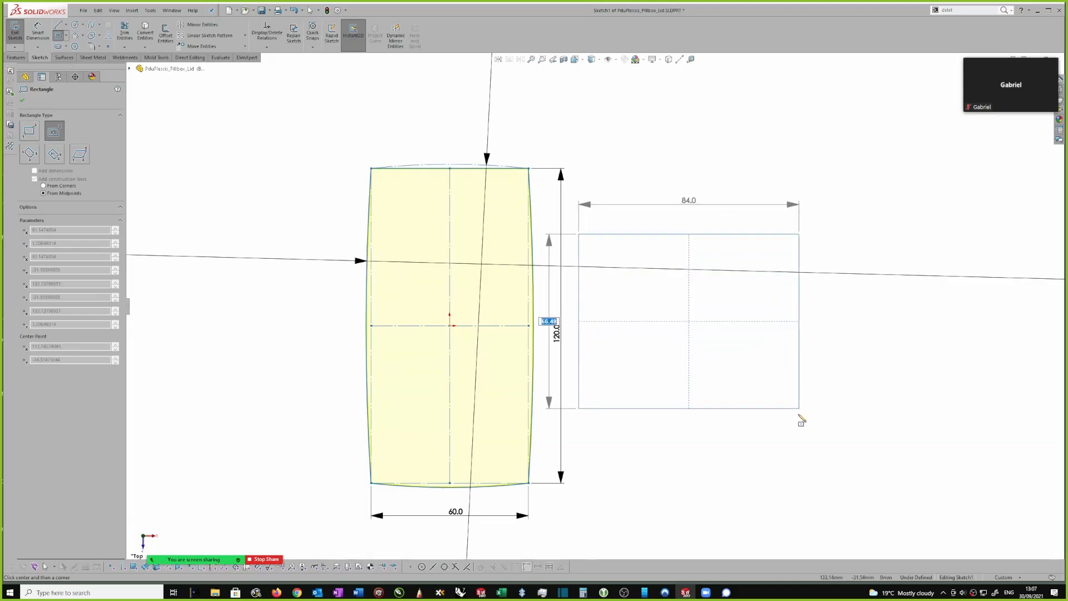
pyautogui.click(798, 500)
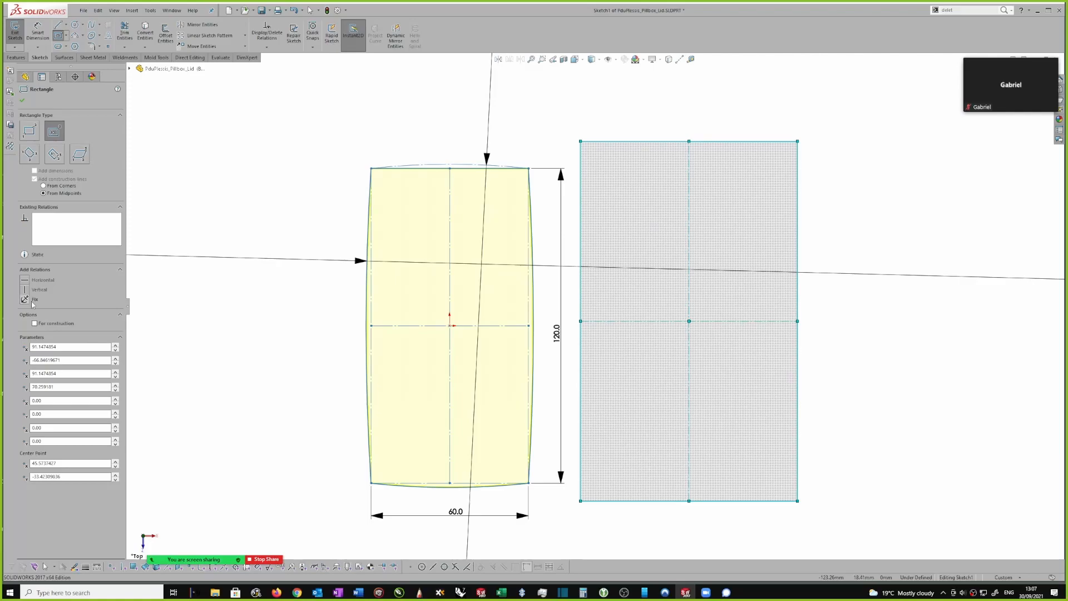
pyautogui.click(35, 323)
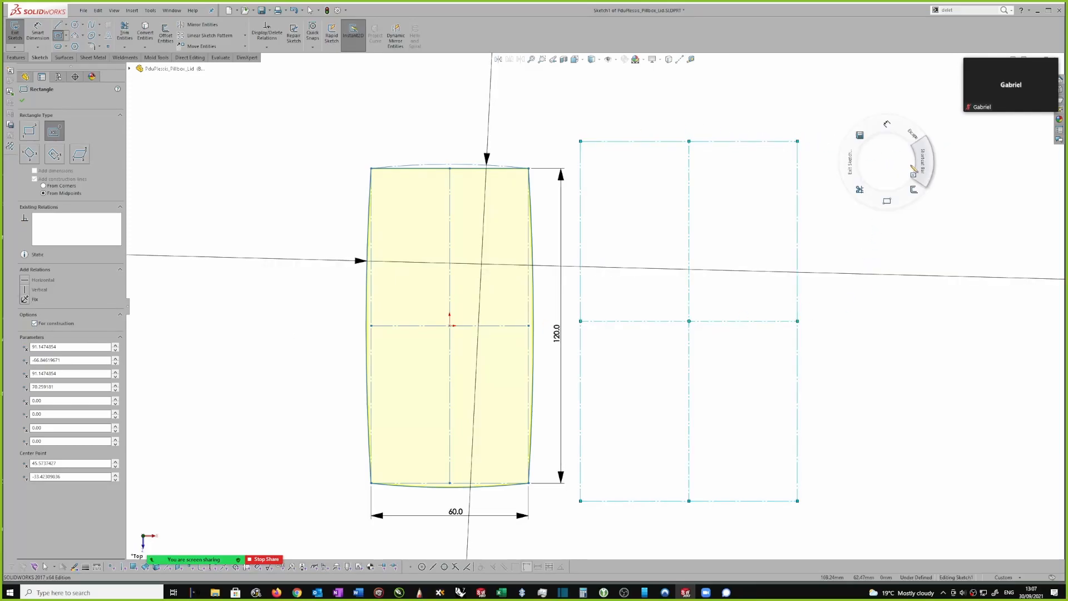
# Sketch a shallow outward-bulging three-point arc between the two upper corners of the construction rectangle
pyautogui.press('s')
pyautogui.click(961, 190)
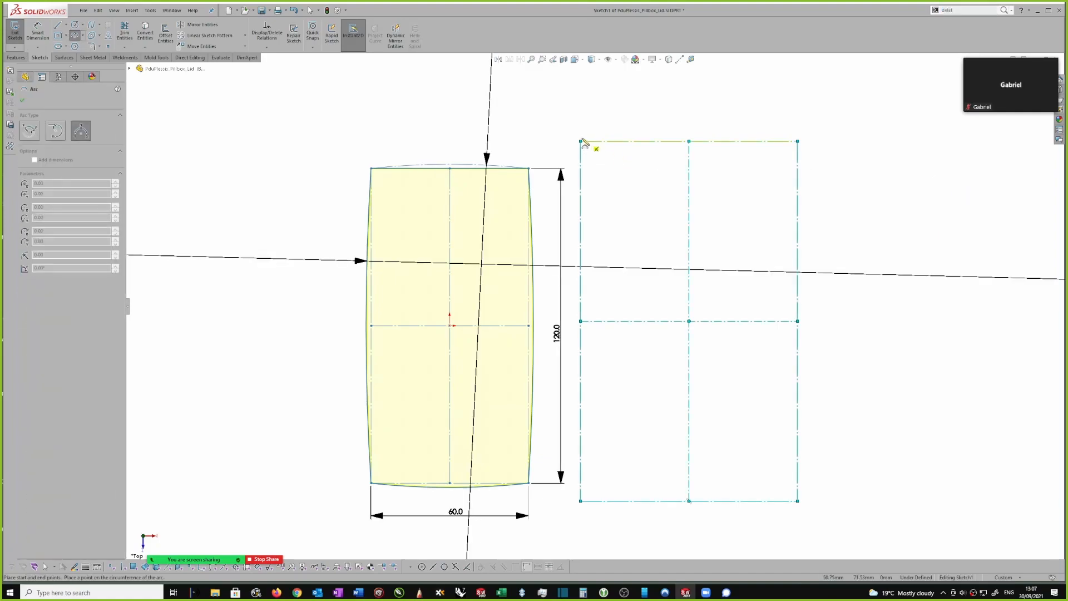
pyautogui.moveTo(581, 142); pyautogui.dragTo(797, 142)
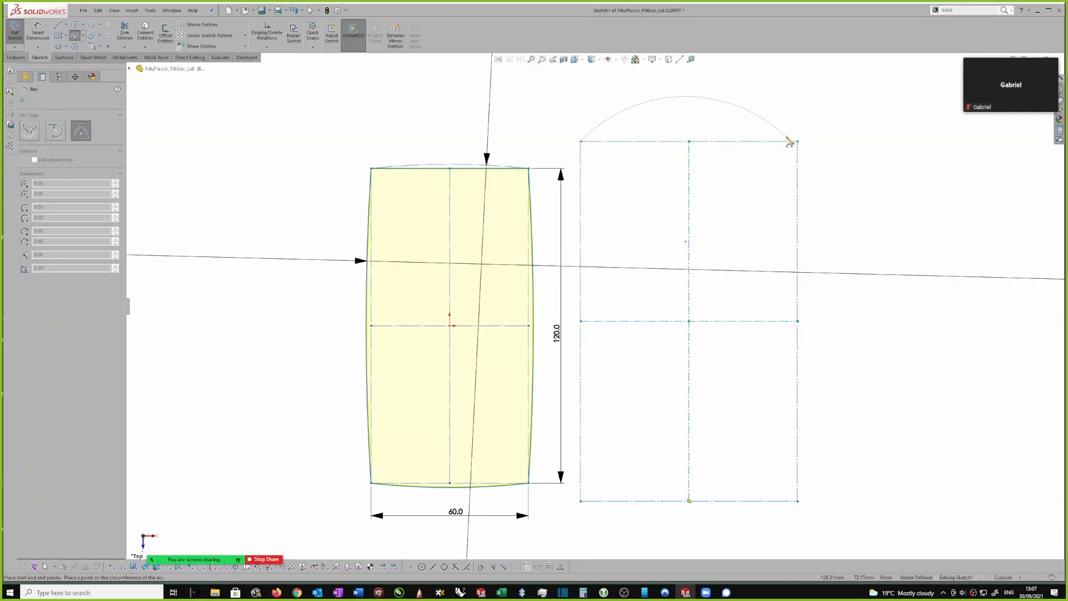
pyautogui.click(715, 139)
pyautogui.press('Escape')
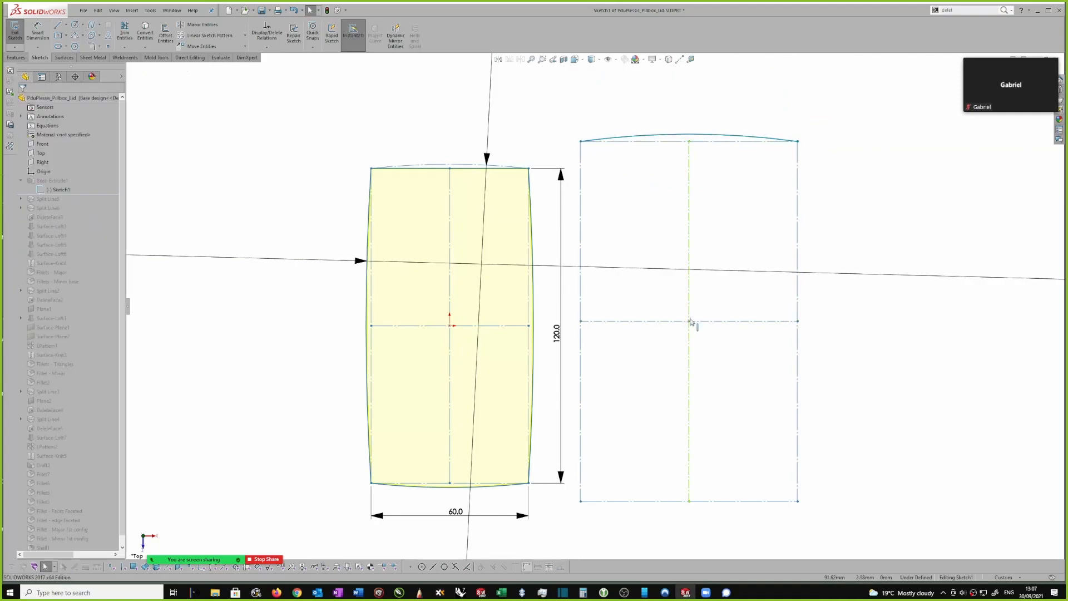
# Delete the construction rectangle and its arc beside the lid profile
pyautogui.moveTo(690, 322); pyautogui.dragTo(740, 303)
pyautogui.scroll(2, 744, 286)
pyautogui.scroll(1, 744, 286)
pyautogui.click(782, 413)
pyautogui.moveTo(728, 448); pyautogui.dragTo(640, 157)
pyautogui.press('Delete')
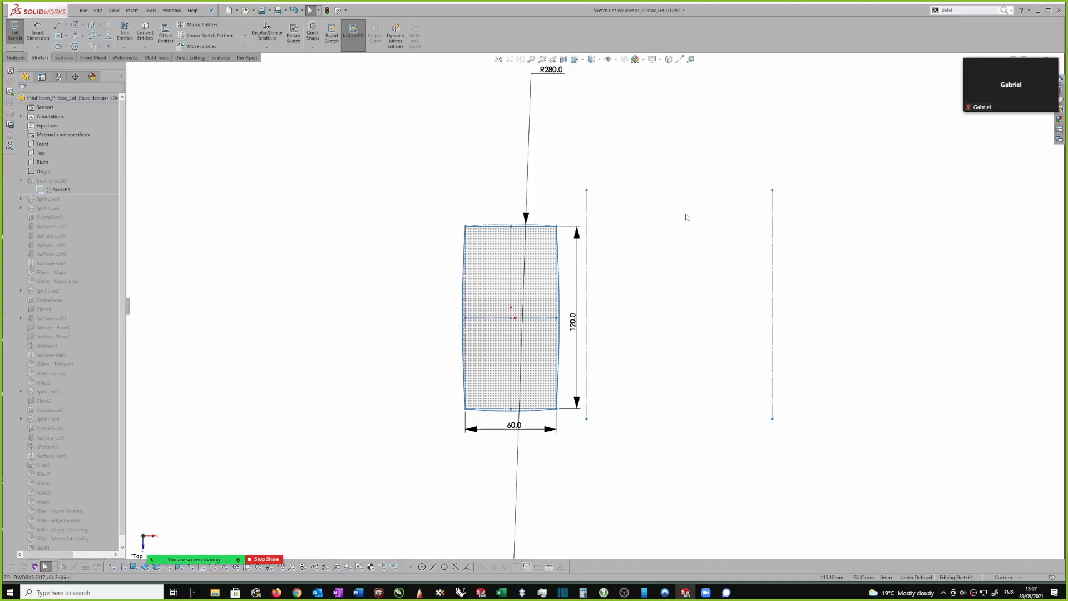
pyautogui.moveTo(827, 265); pyautogui.dragTo(582, 179)
pyautogui.press('Delete')
# Move the R280.0 radius dimension closer to the upper edge of the lid profile
pyautogui.scroll(1, 584, 149)
pyautogui.scroll(-1, 575, 116)
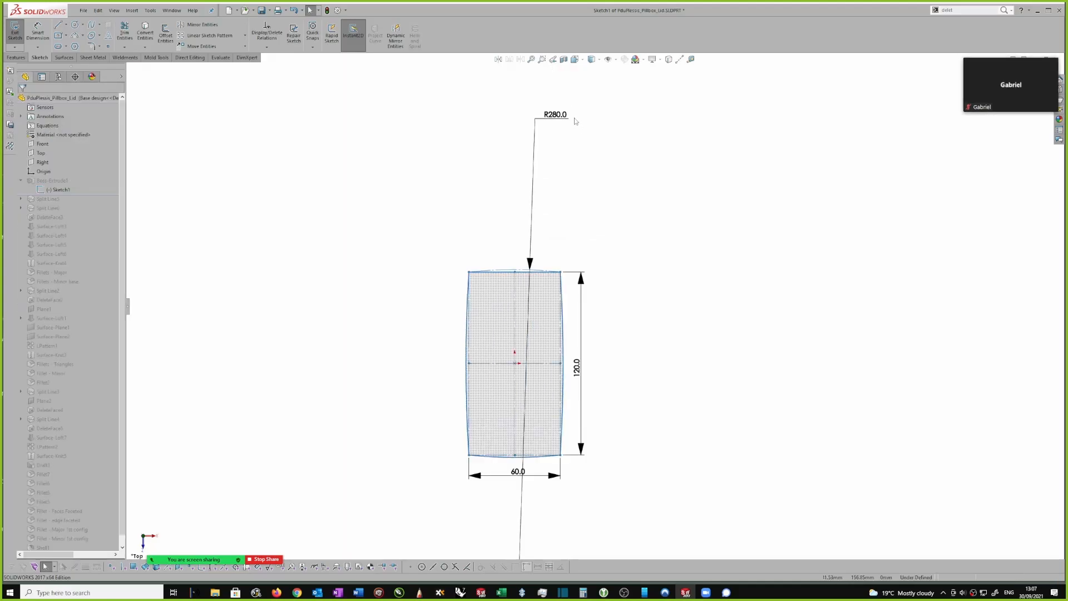
pyautogui.click(557, 116)
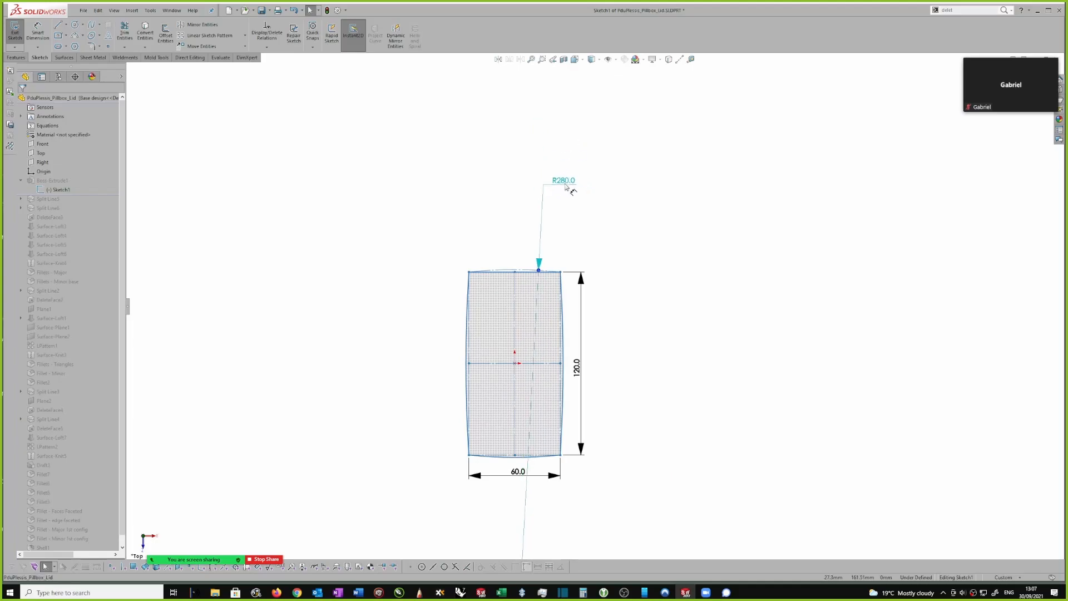
# Examine the R280.0 construction arc above the profile's straight upper line and the commands available for it
pyautogui.scroll(-3, 544, 283)
pyautogui.scroll(-1, 534, 295)
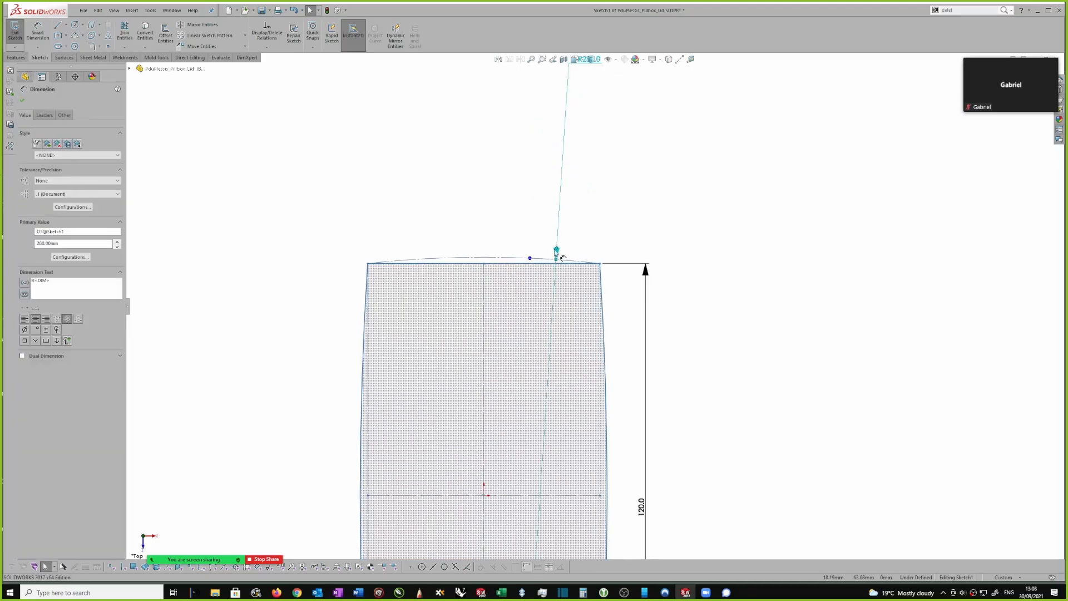
pyautogui.scroll(1, 573, 254)
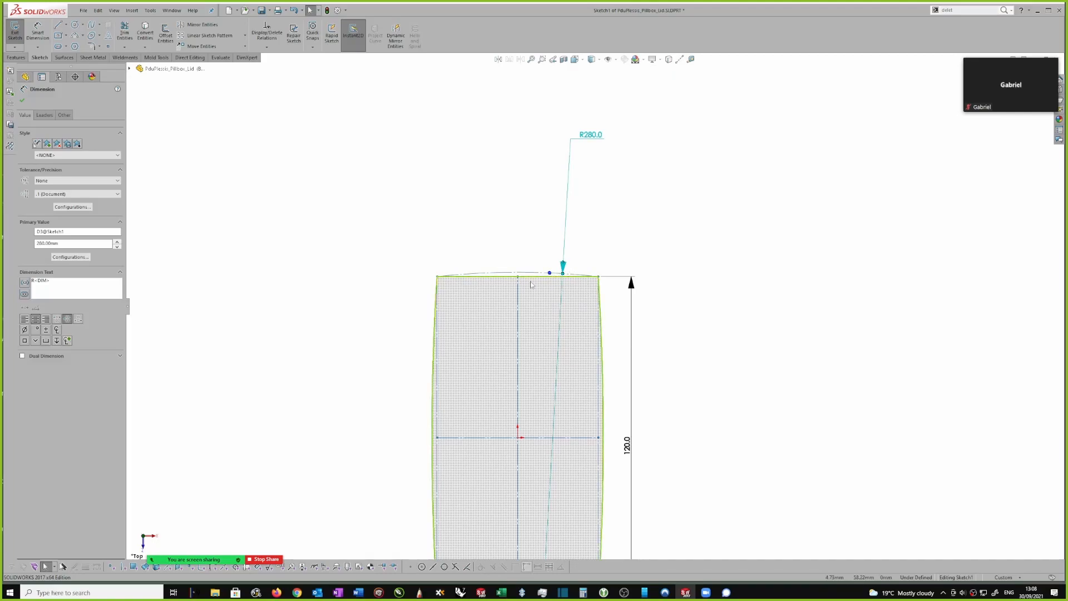
pyautogui.scroll(-1, 599, 311)
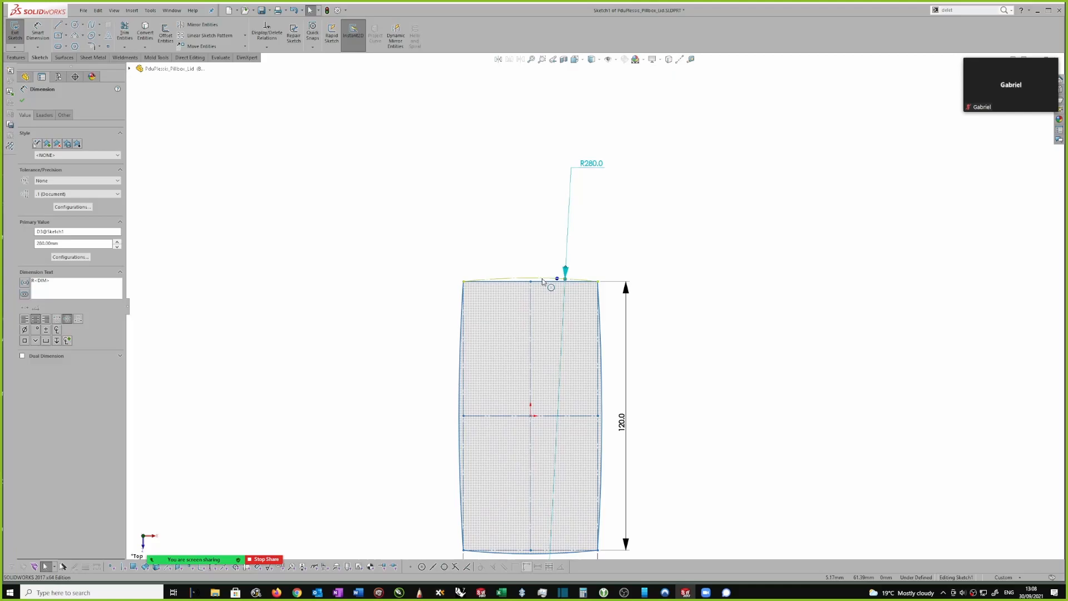
pyautogui.scroll(2, 544, 279)
pyautogui.scroll(-1, 552, 275)
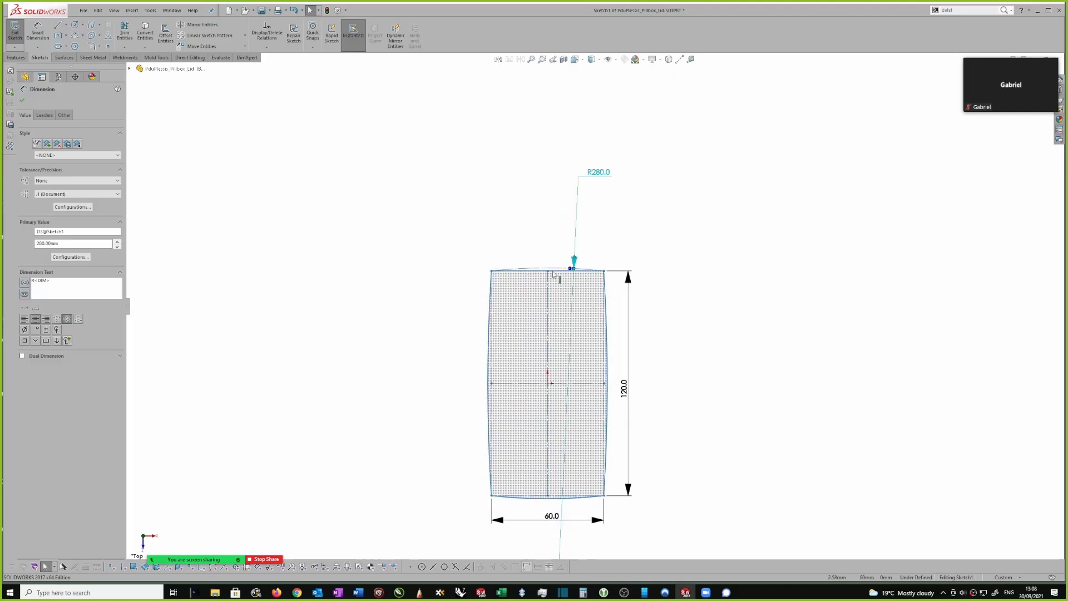
pyautogui.scroll(-2, 557, 275)
pyautogui.scroll(2, 559, 433)
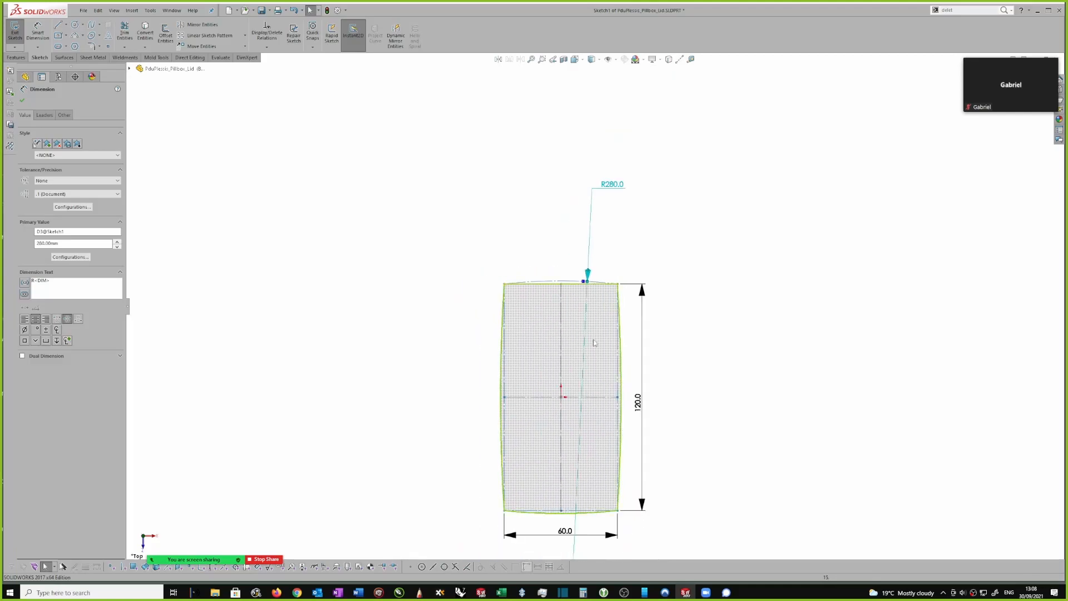
pyautogui.press('Escape')
pyautogui.scroll(-1, 574, 283)
pyautogui.click(574, 281)
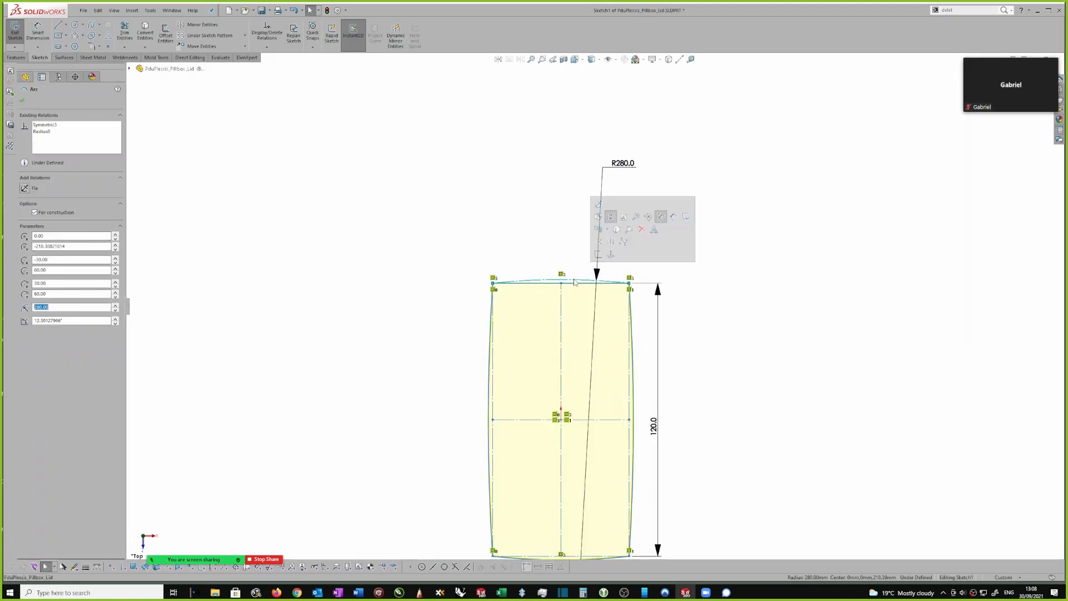
pyautogui.rightClick(574, 282)
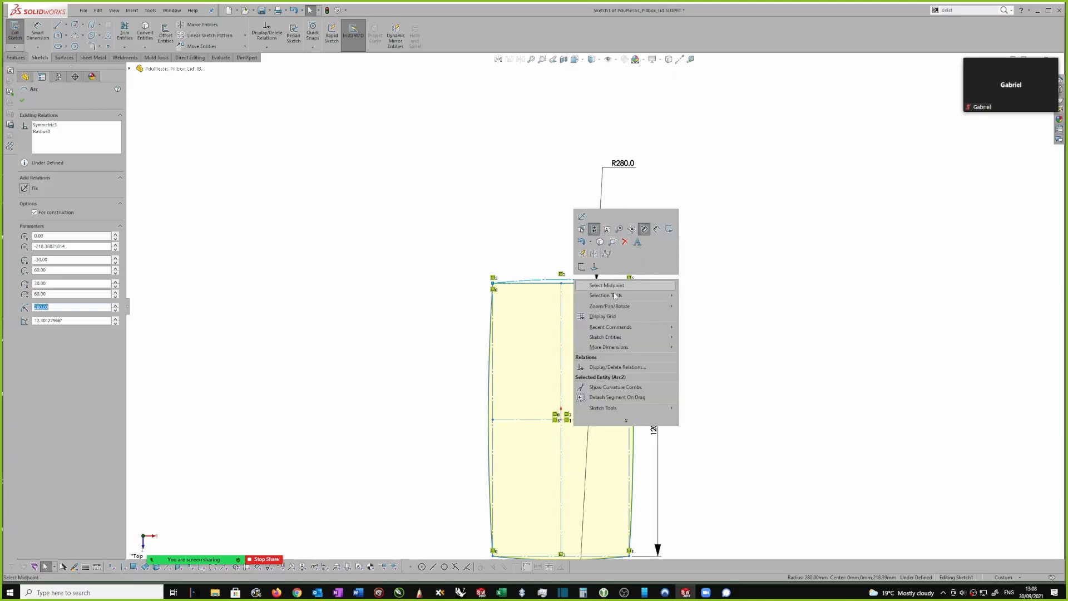
pyautogui.click(841, 167)
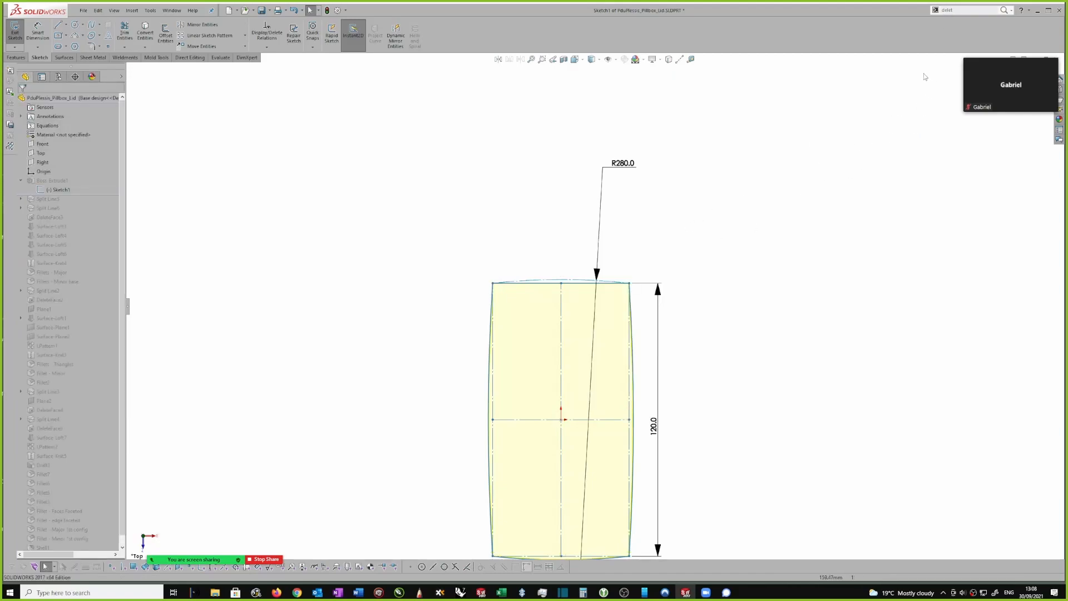
# Use Replace Entity to swap the profile's straight upper line for the R280.0 arc, making the line construction and the arc contour
pyautogui.click(955, 11)
pyautogui.write('replac')
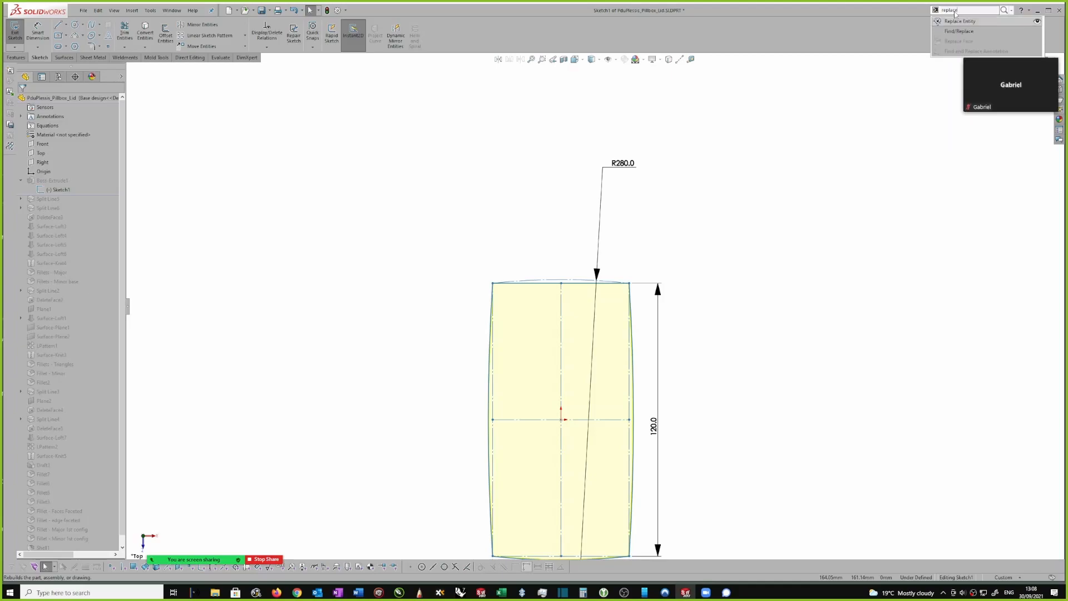
pyautogui.write('e')
pyautogui.click(960, 21)
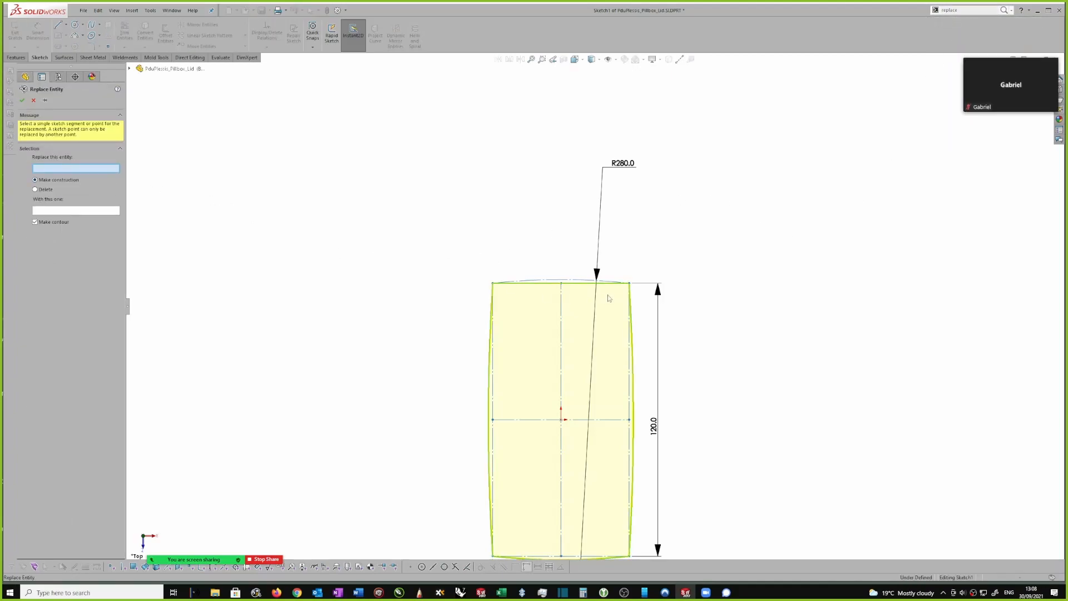
pyautogui.click(572, 284)
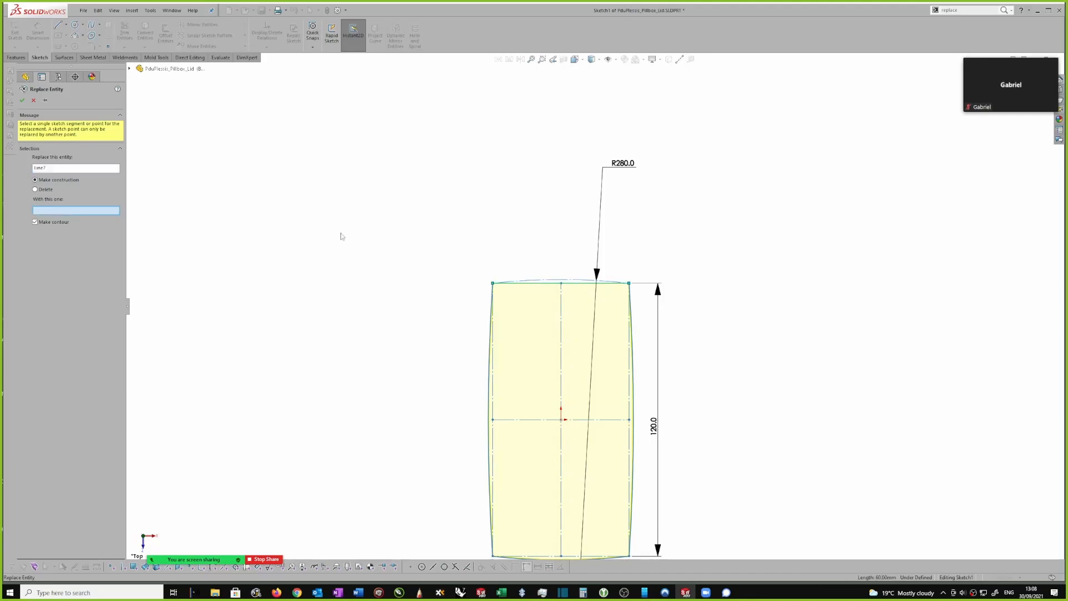
pyautogui.click(573, 282)
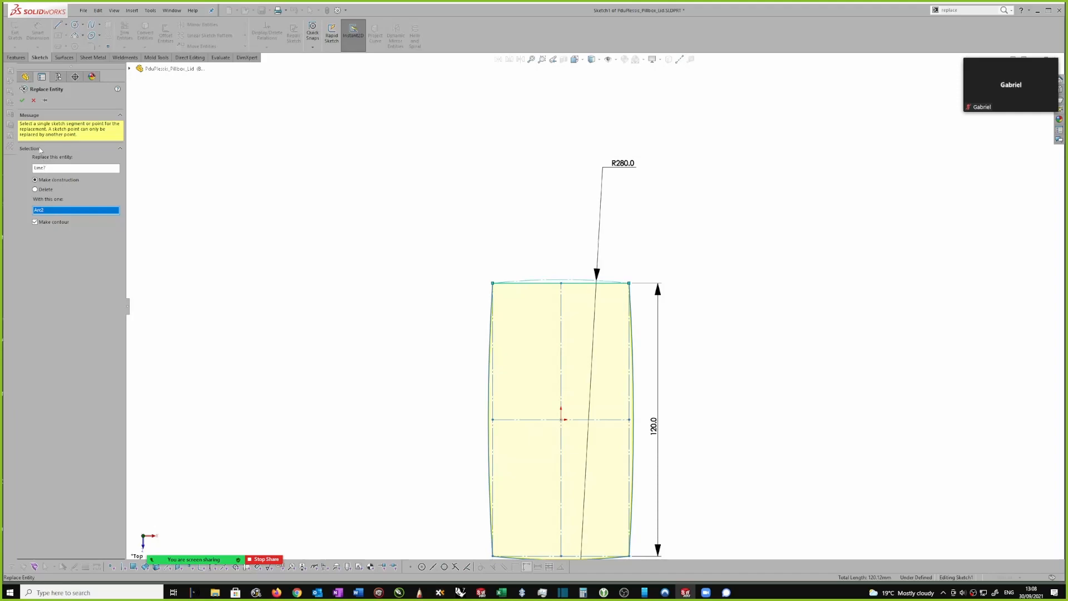
pyautogui.click(22, 100)
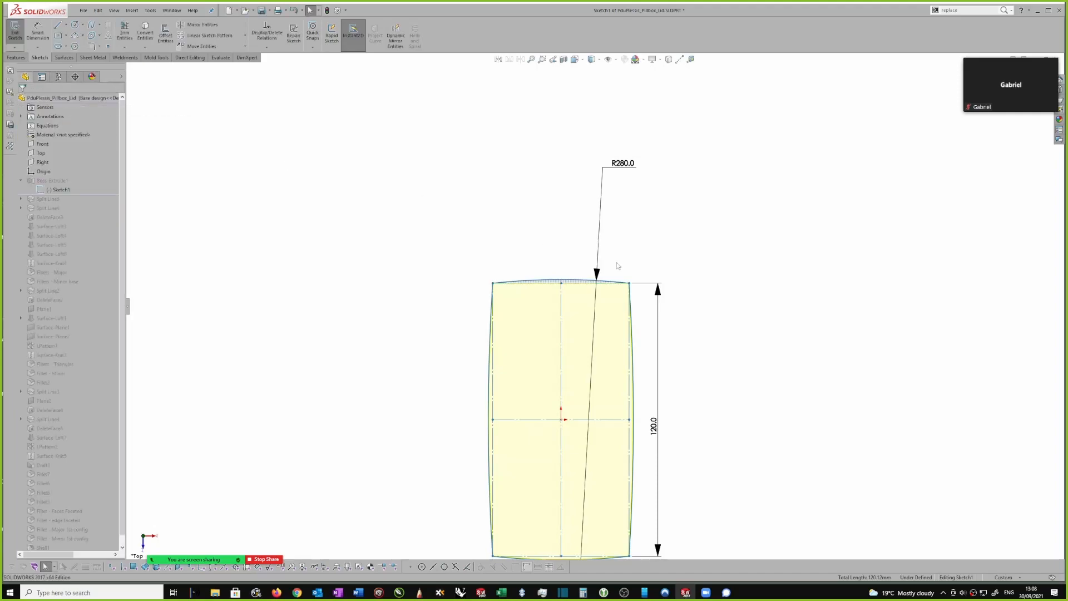
# Fix the center rectangle's midpoint coincident with the sketch origin
pyautogui.scroll(-1, 590, 293)
pyautogui.scroll(1, 605, 269)
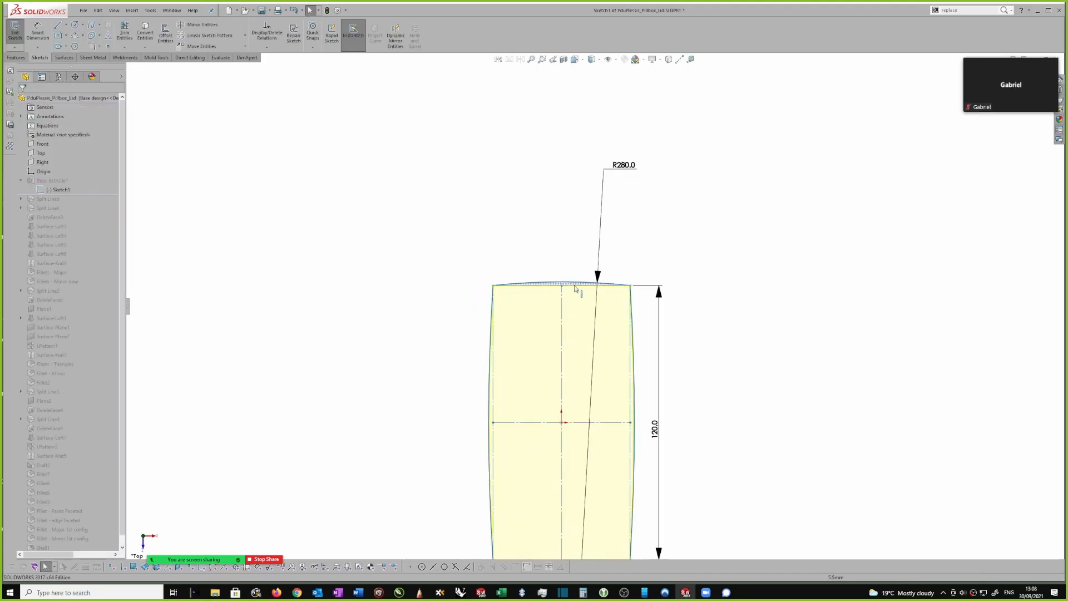
pyautogui.scroll(-1, 578, 289)
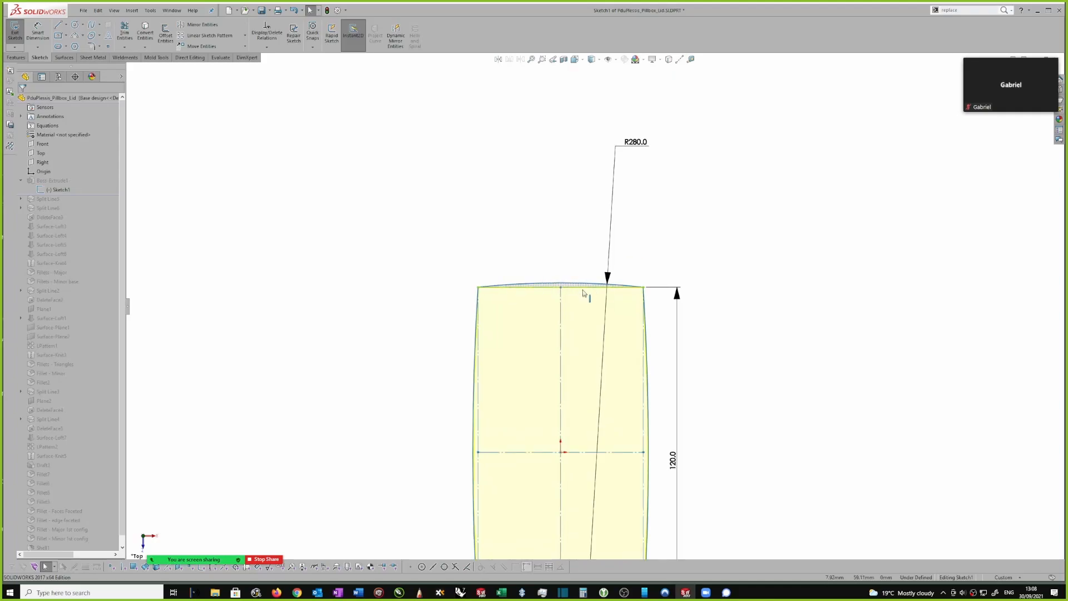
pyautogui.scroll(2, 608, 287)
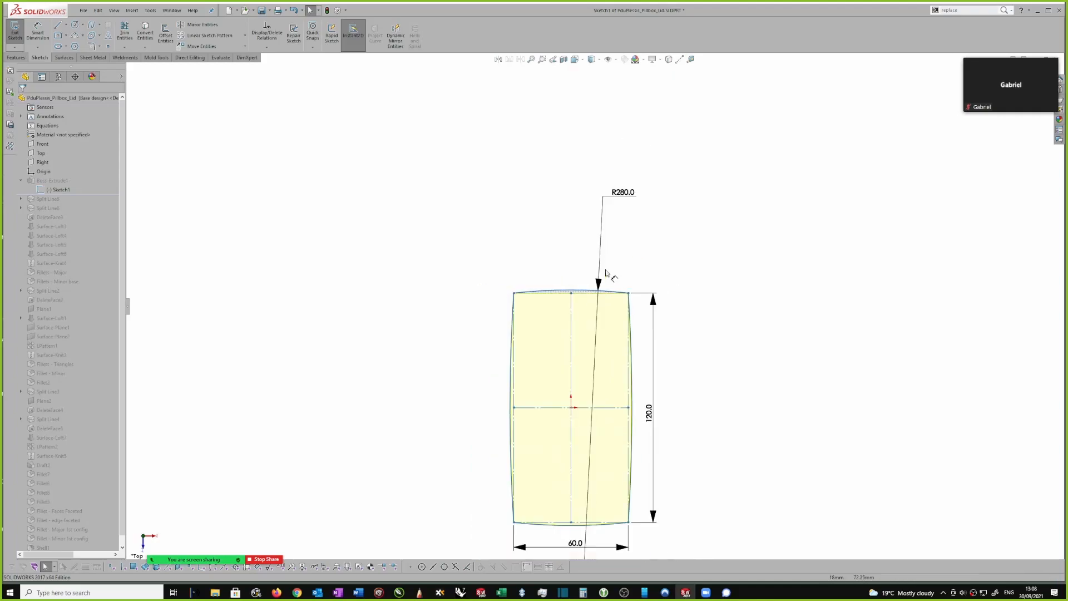
pyautogui.scroll(-1, 640, 311)
pyautogui.scroll(1, 665, 377)
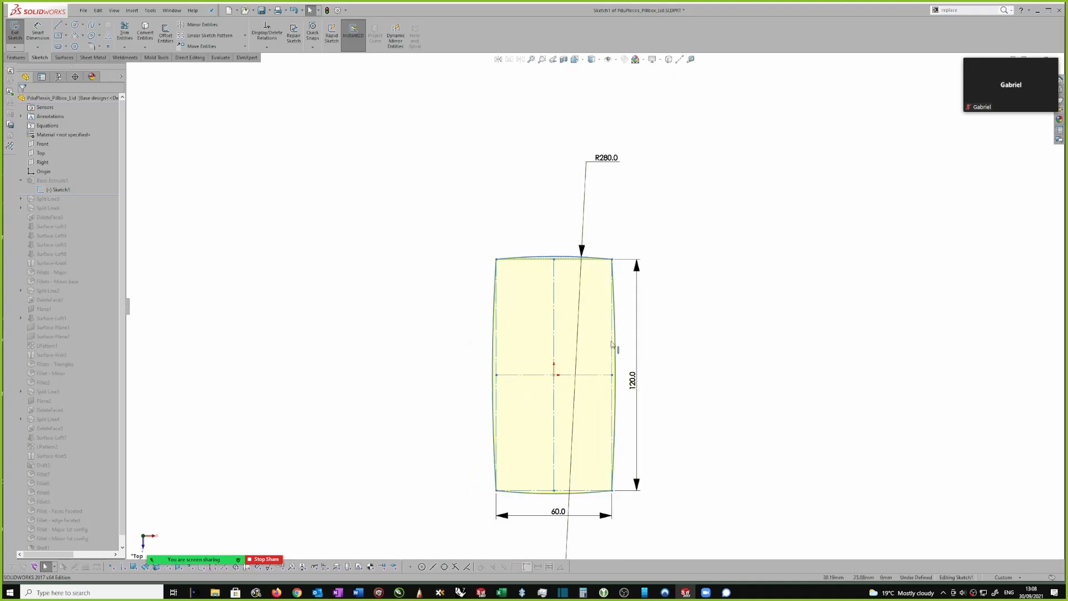
pyautogui.moveTo(554, 375)
pyautogui.mouseDown()
pyautogui.moveTo(571, 349)
pyautogui.moveTo(554, 375)
pyautogui.mouseUp()
pyautogui.click(747, 329)
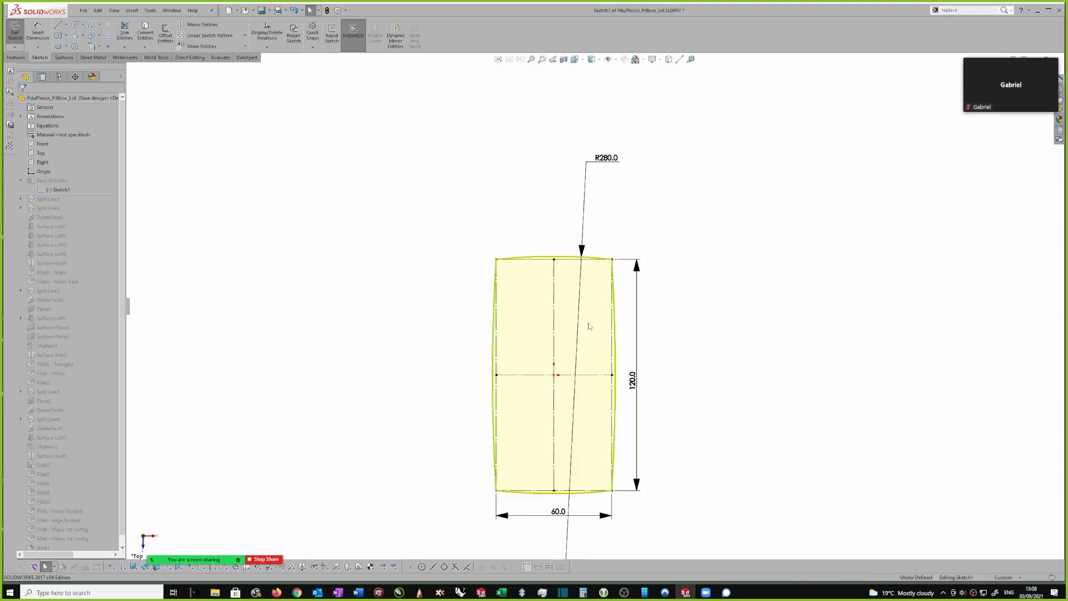
# Dimension the profile's right side arc with a 950 mm radius and exit the sketch
pyautogui.scroll(2, 593, 306)
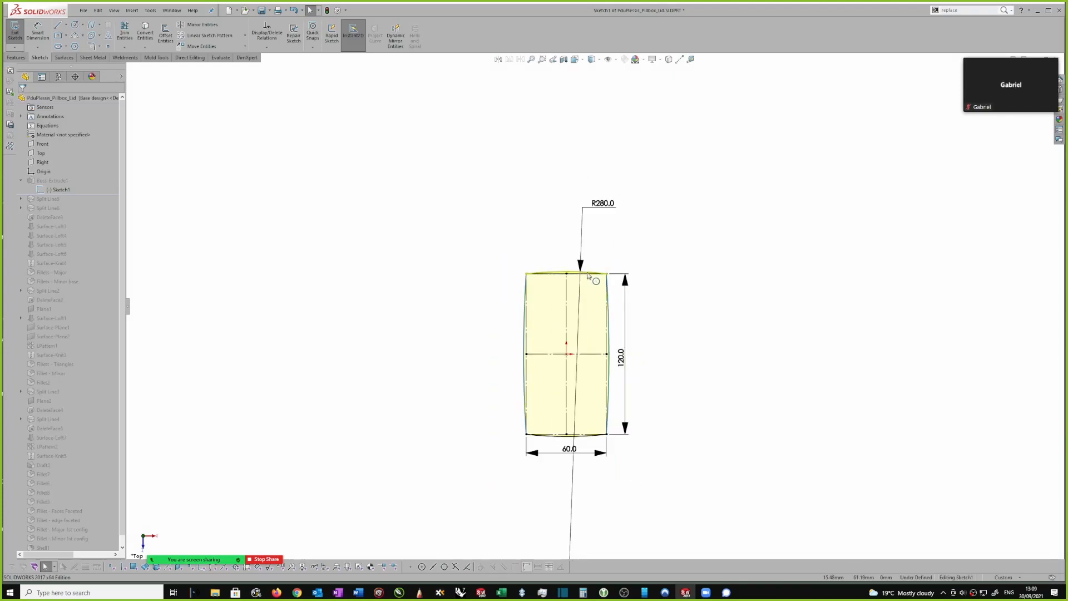
pyautogui.scroll(2, 598, 312)
pyautogui.scroll(-5, 580, 454)
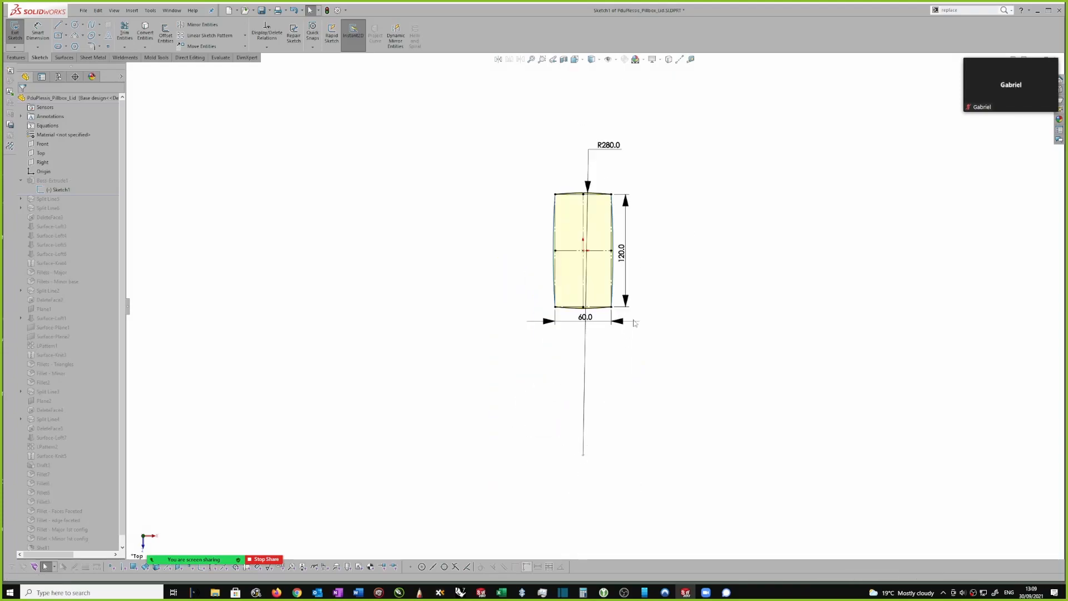
pyautogui.moveTo(691, 227); pyautogui.dragTo(689, 188, button='right')
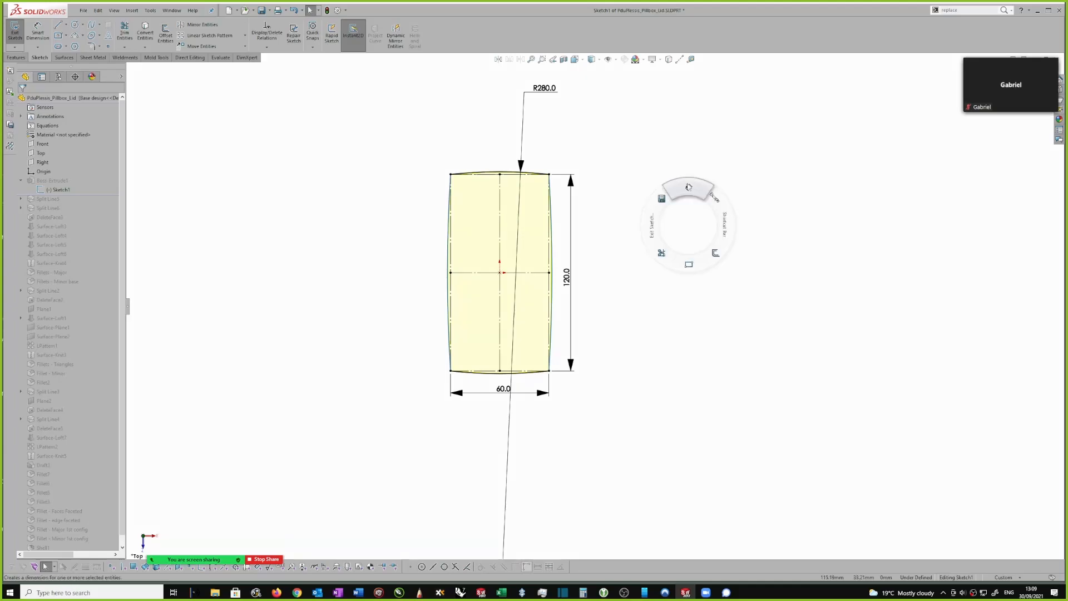
pyautogui.click(550, 245)
pyautogui.click(609, 228)
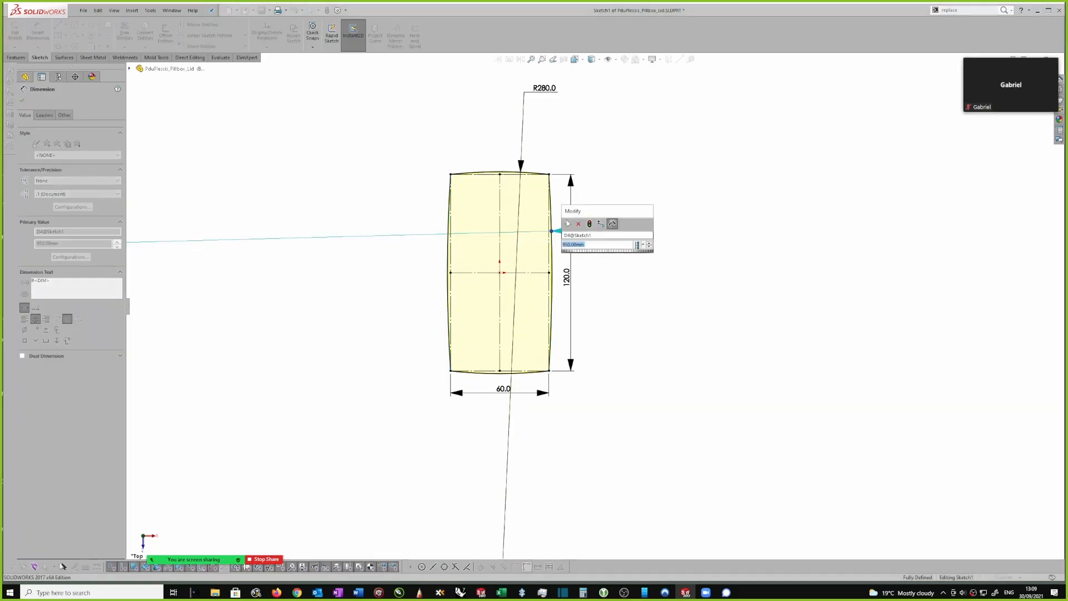
pyautogui.press('Return')
pyautogui.press('Escape')
pyautogui.scroll(2, 616, 267)
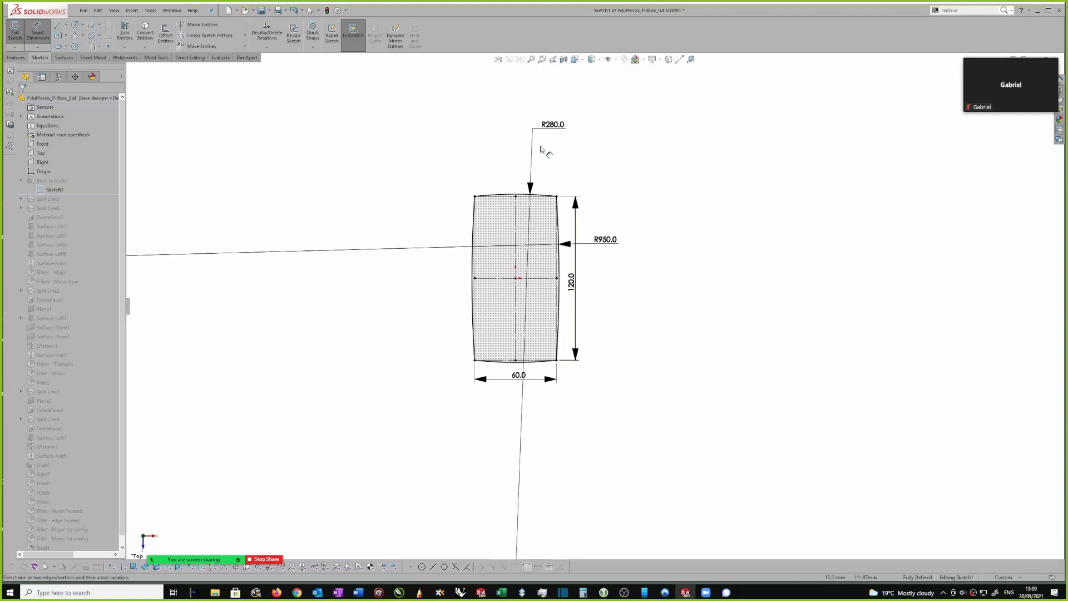
pyautogui.moveTo(1026, 61); pyautogui.dragTo(928, 65)
pyautogui.click(1032, 77)
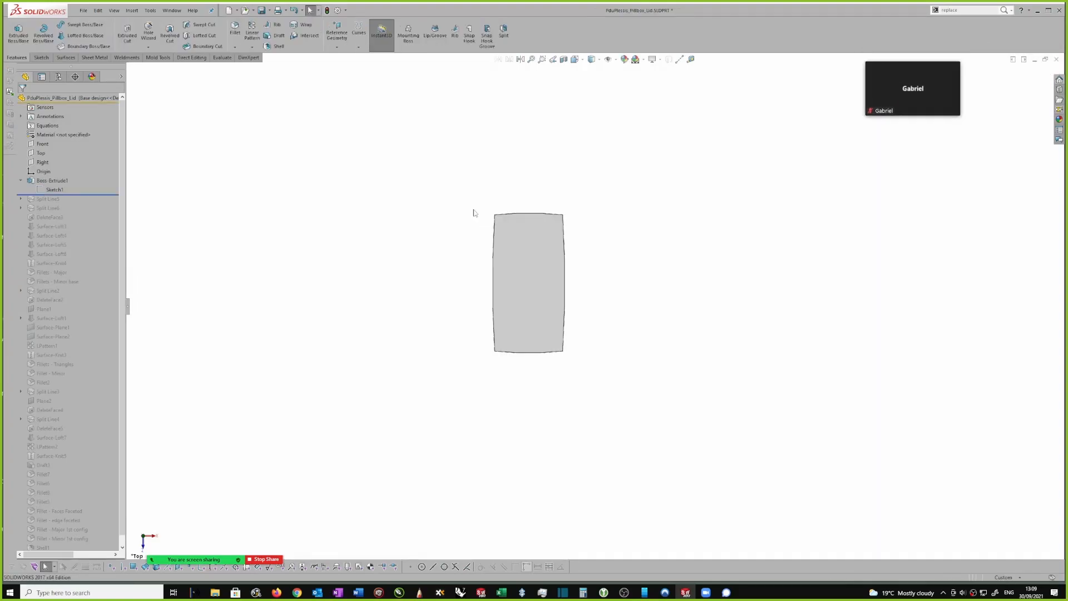
# Edit the base extrusion to switch off its draft
pyautogui.moveTo(574, 253); pyautogui.dragTo(561, 219, button='middle')
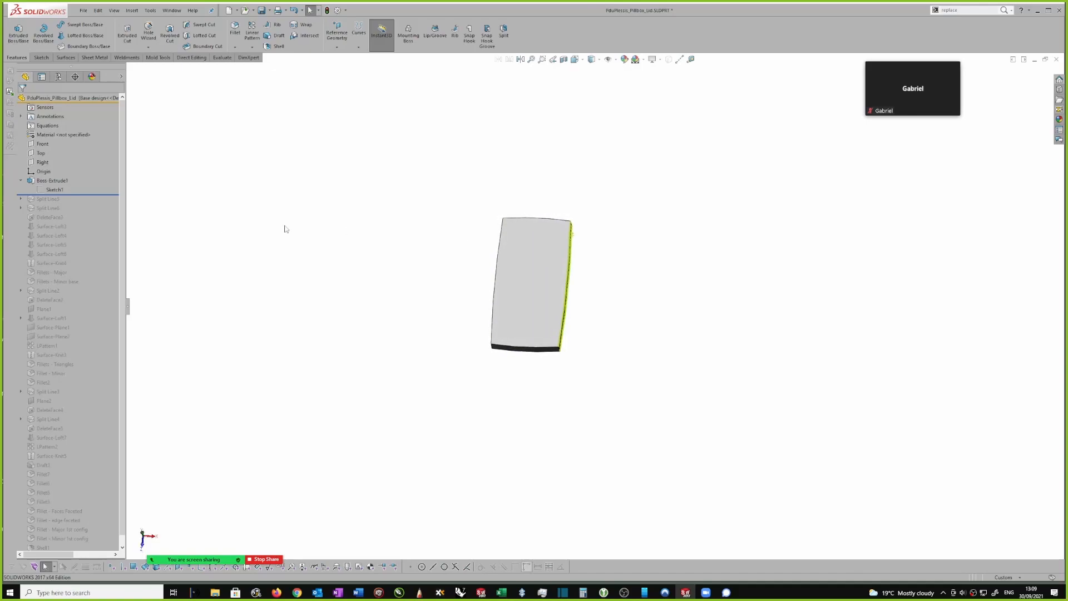
pyautogui.click(55, 180)
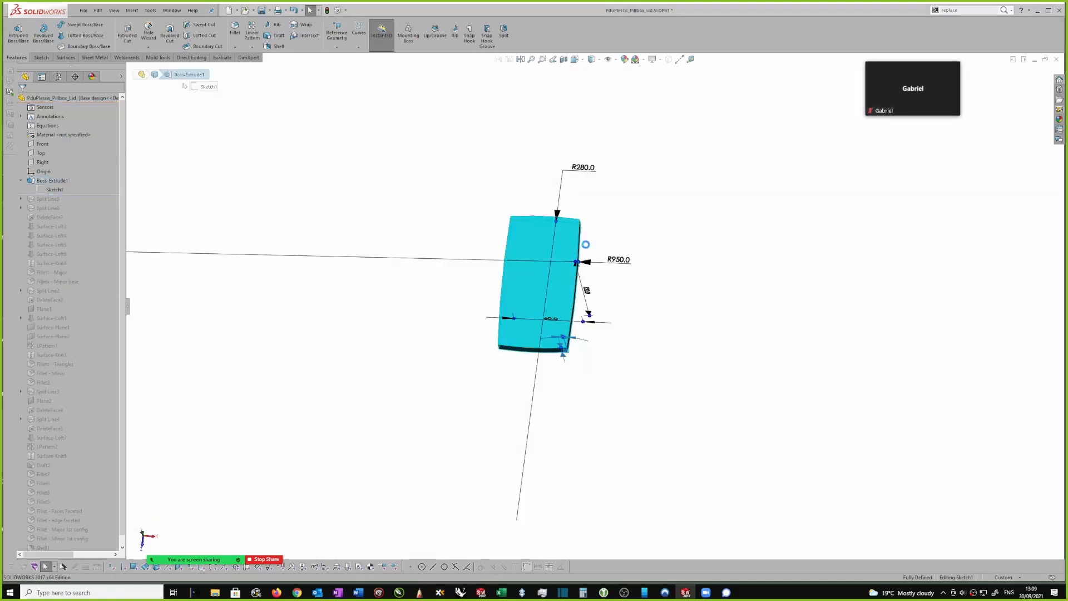
pyautogui.scroll(-3, 329, 251)
pyautogui.moveTo(668, 283); pyautogui.dragTo(553, 214, button='middle')
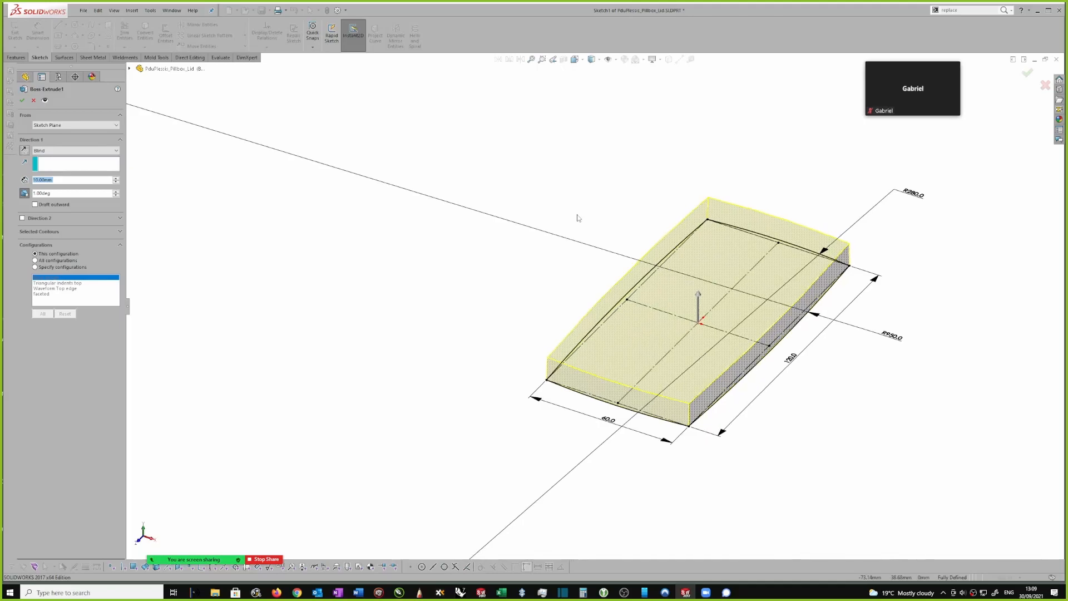
pyautogui.keyDown('ctrl'); pyautogui.moveTo(578, 218); pyautogui.dragTo(564, 218, button='middle'); pyautogui.keyUp('ctrl')
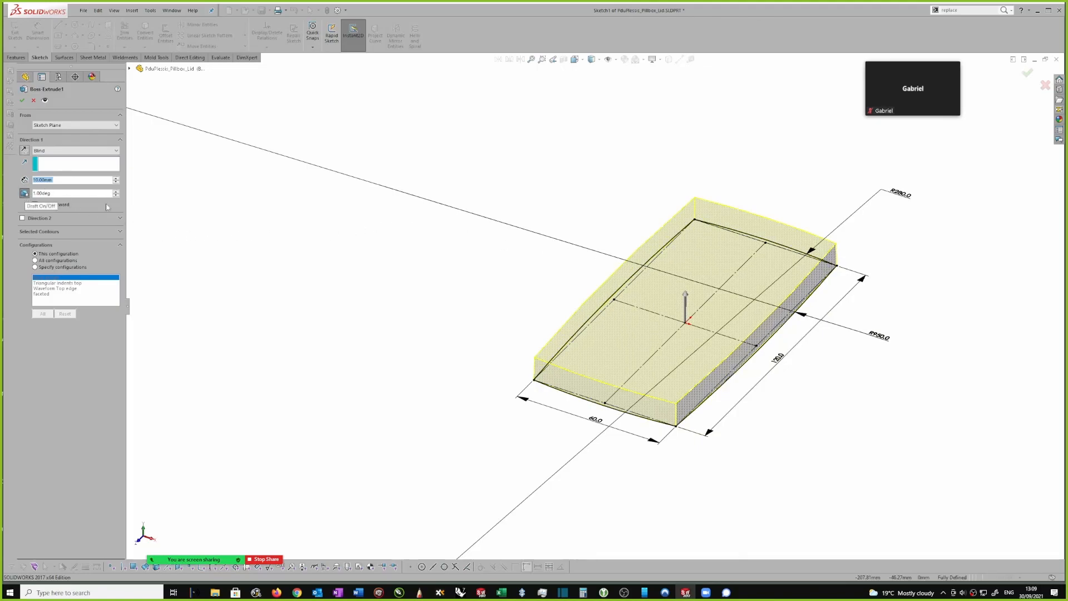
pyautogui.click(24, 193)
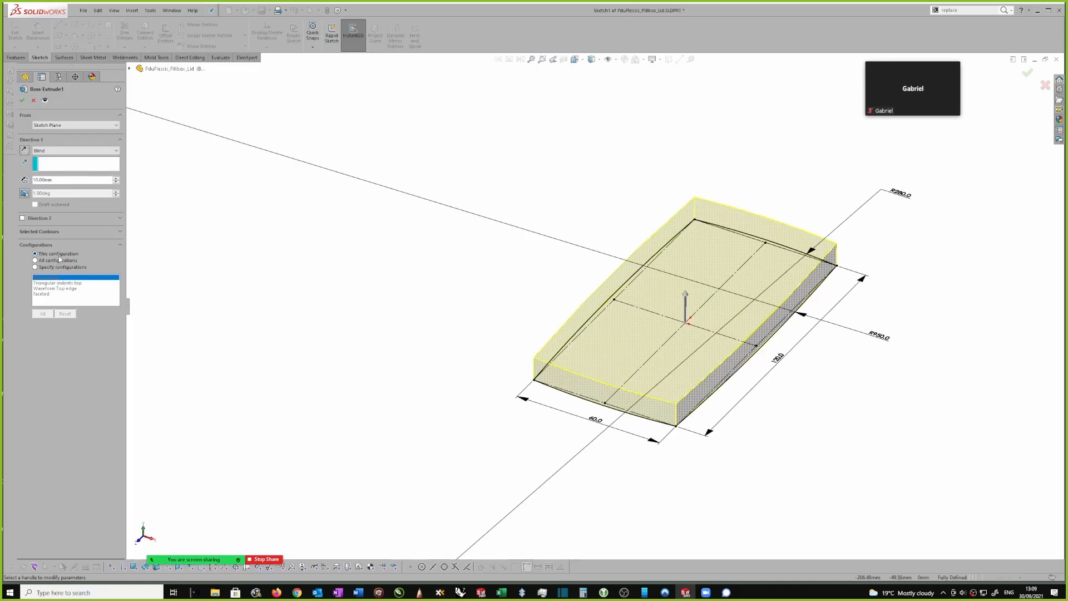
pyautogui.click(23, 100)
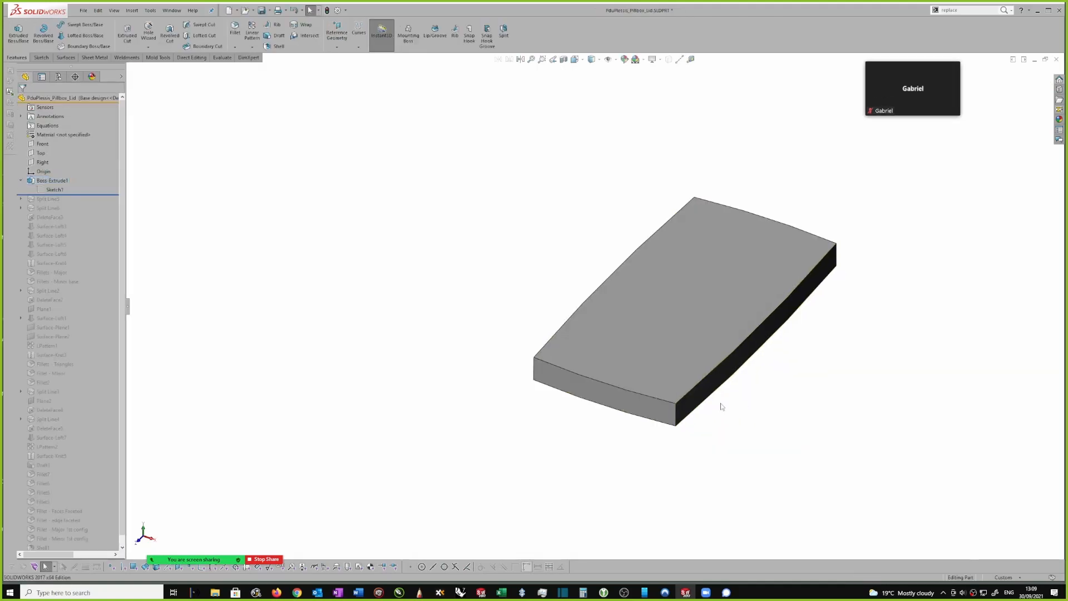
# Roll the model history forward to just after Fillet - Minor 1st config and inspect the major fillet on the lid's corners
pyautogui.moveTo(103, 194); pyautogui.dragTo(110, 559)
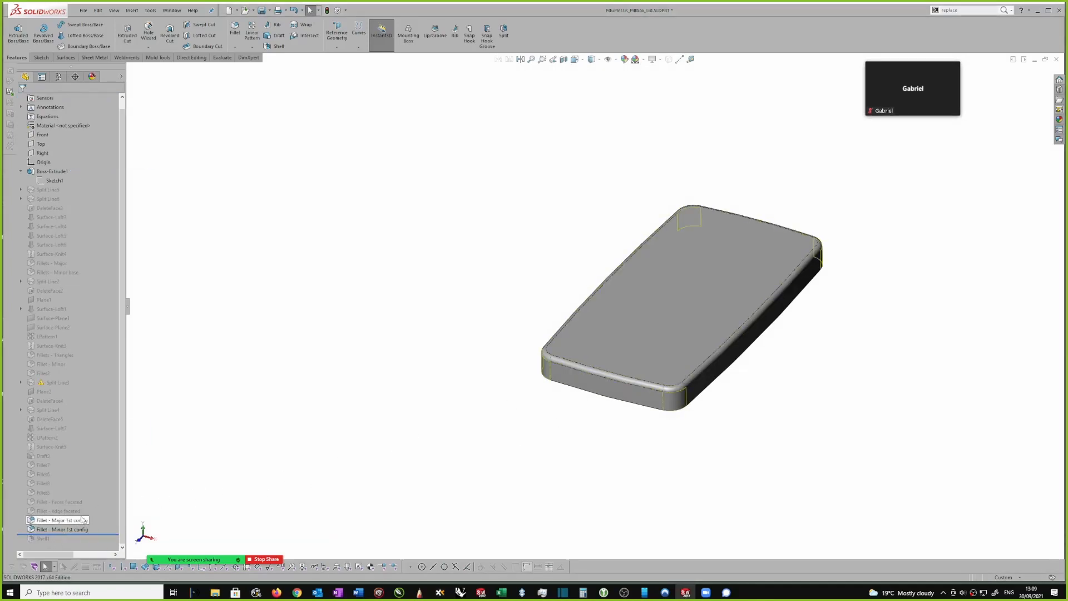
pyautogui.click(81, 520)
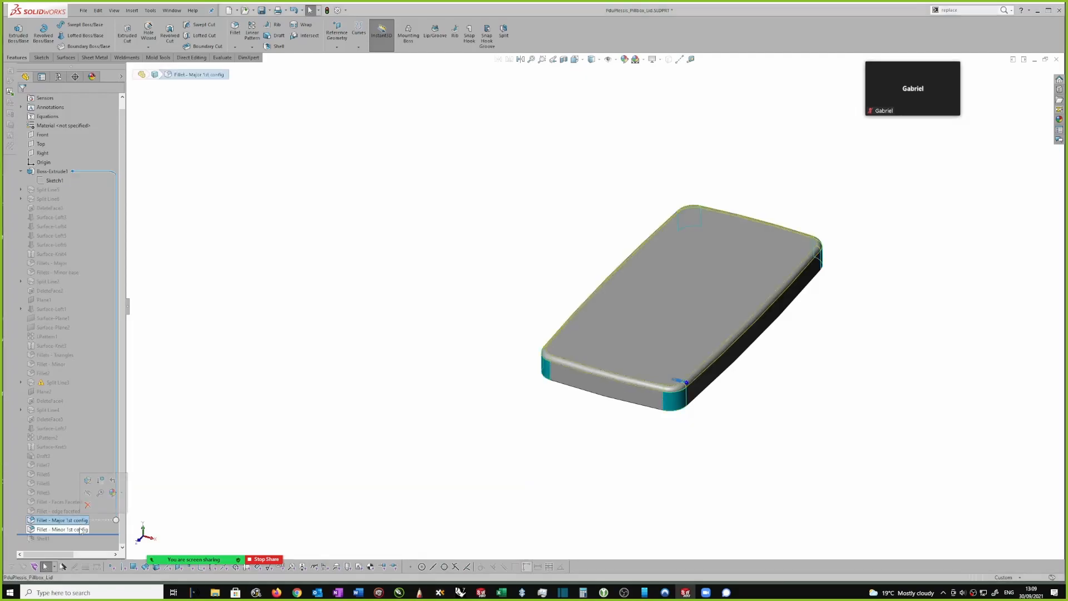
pyautogui.click(260, 491)
pyautogui.scroll(-1, 243, 449)
pyautogui.scroll(1, 131, 458)
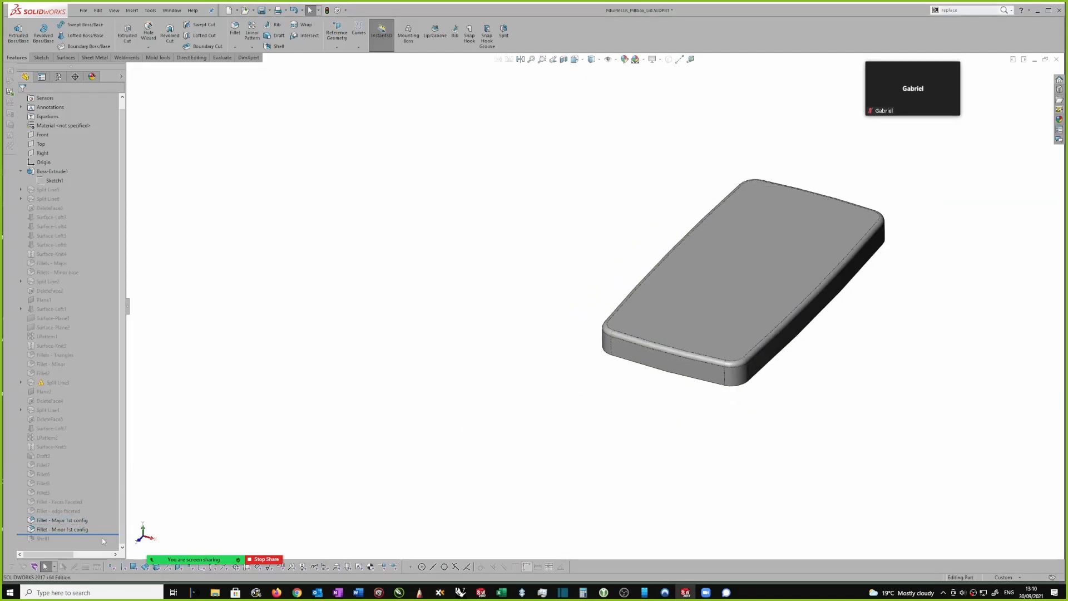
pyautogui.moveTo(106, 534)
pyautogui.mouseDown()
pyautogui.moveTo(94, 184)
pyautogui.moveTo(123, 536)
pyautogui.mouseUp()
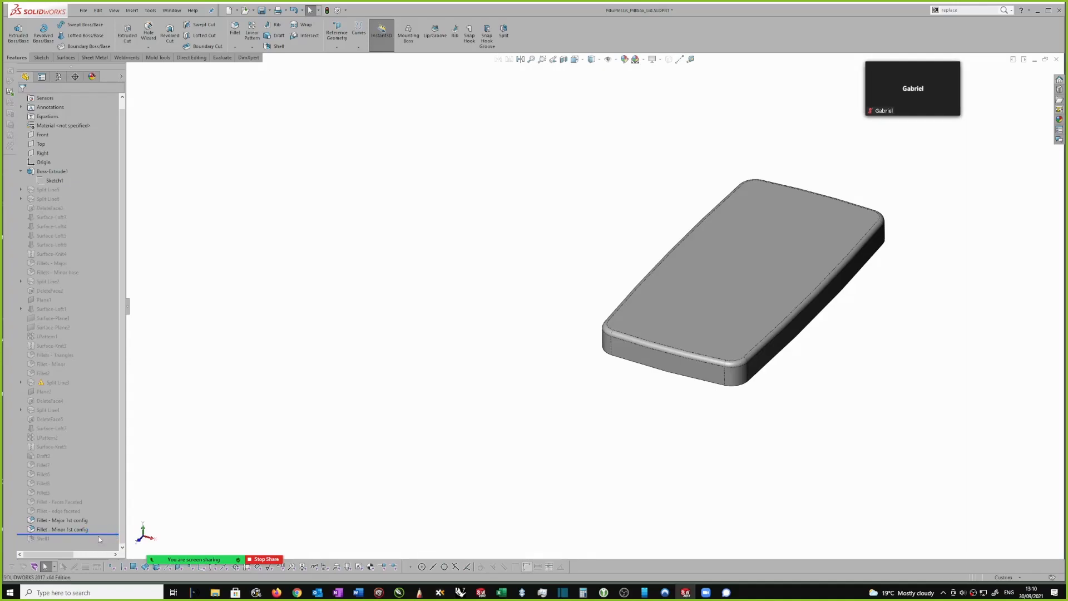
pyautogui.scroll(-2, 668, 365)
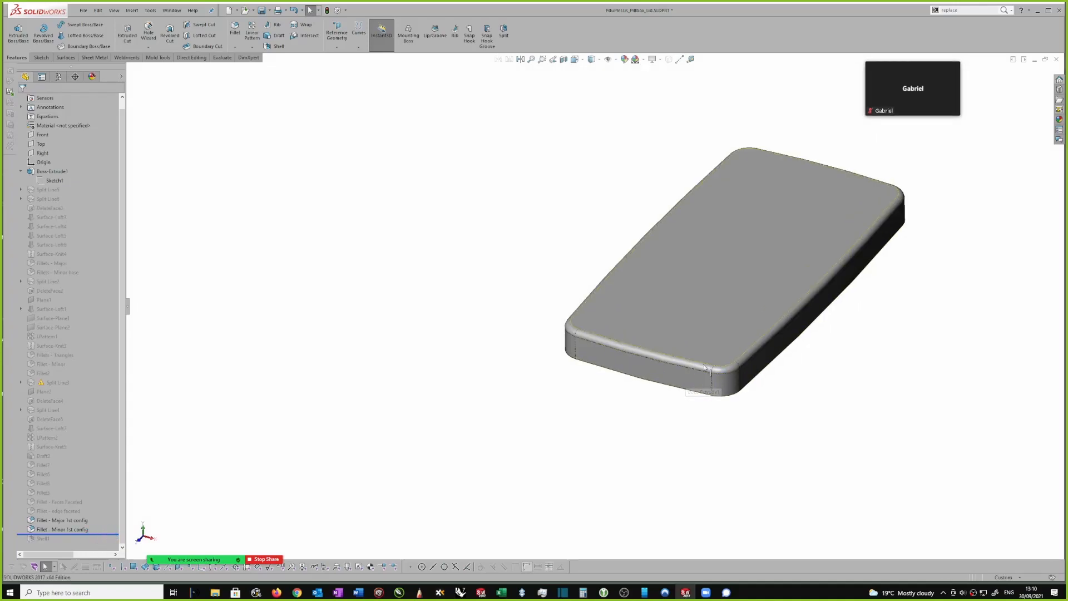
# Roll the model history back to just before Fillet - Major 1st config, leaving only the plain base extrusion
pyautogui.moveTo(705, 365); pyautogui.dragTo(760, 345, button='middle')
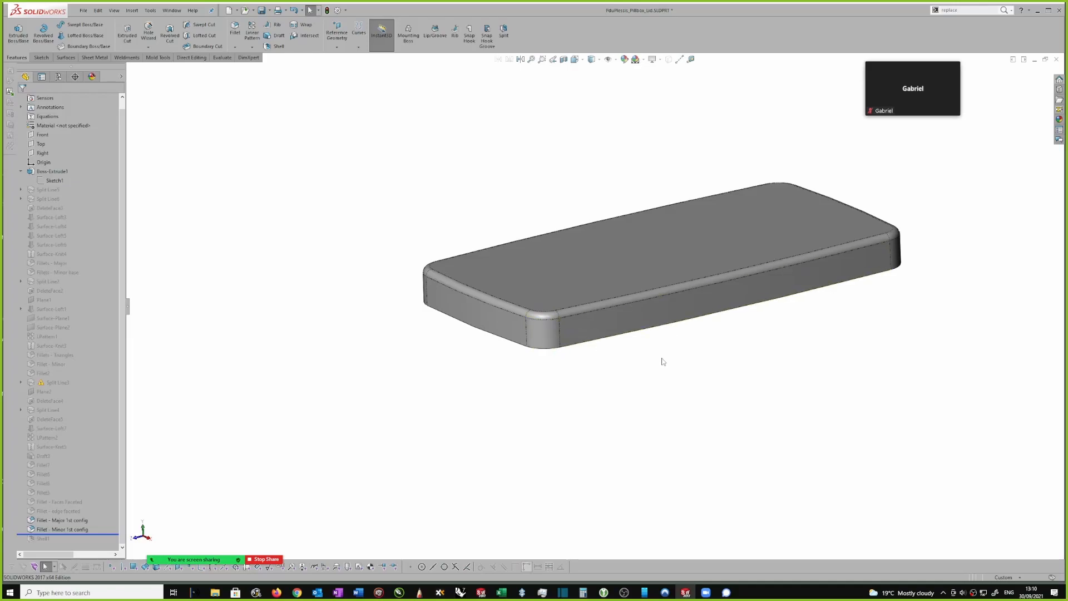
pyautogui.keyDown('ctrl'); pyautogui.moveTo(715, 354); pyautogui.dragTo(648, 333, button='middle'); pyautogui.keyUp('ctrl')
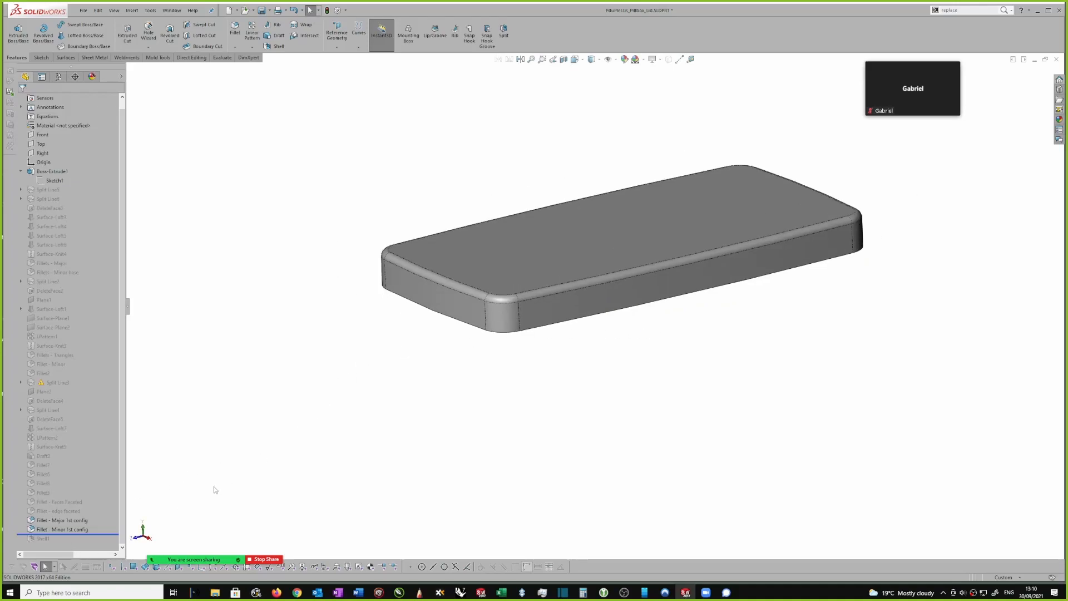
pyautogui.moveTo(97, 534); pyautogui.dragTo(95, 516)
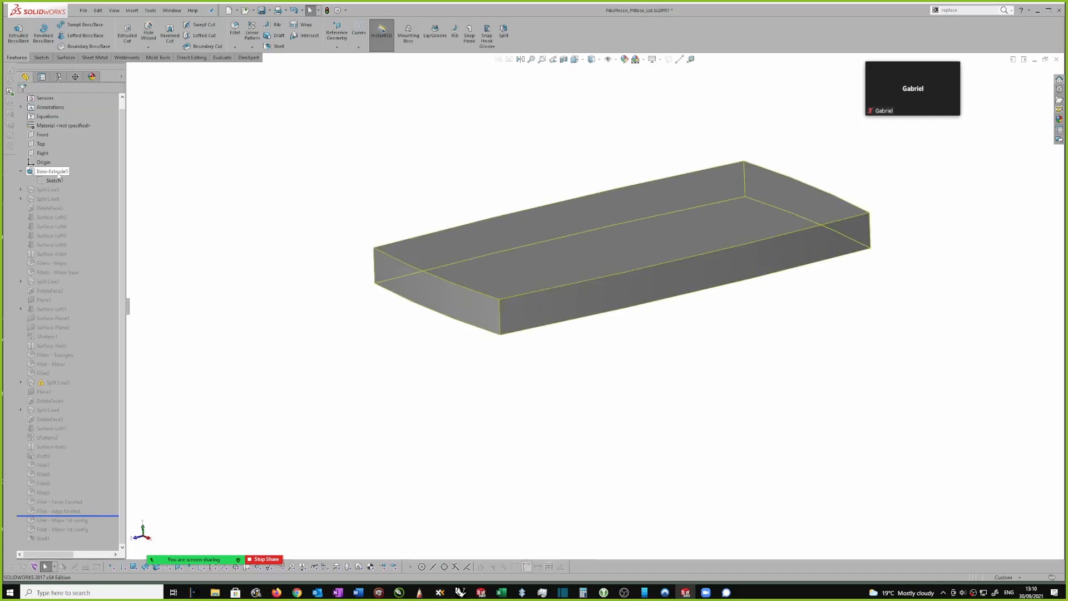
pyautogui.moveTo(46, 177)
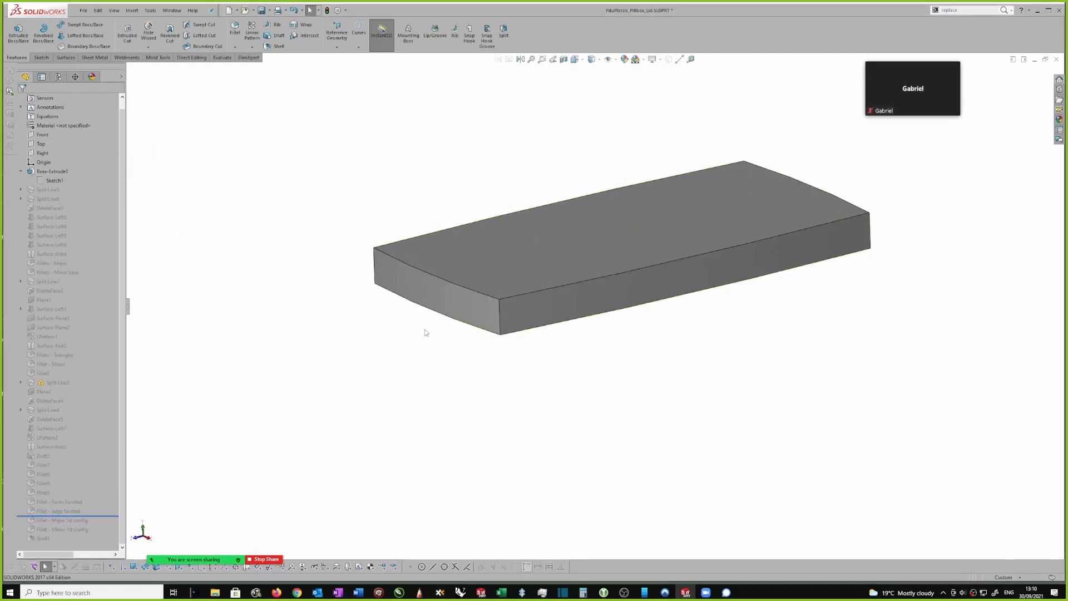
# Add a 1° neutral-plane draft to the block's four side faces, using its bottom face as the neutral plane
pyautogui.moveTo(606, 330); pyautogui.dragTo(413, 280, button='middle')
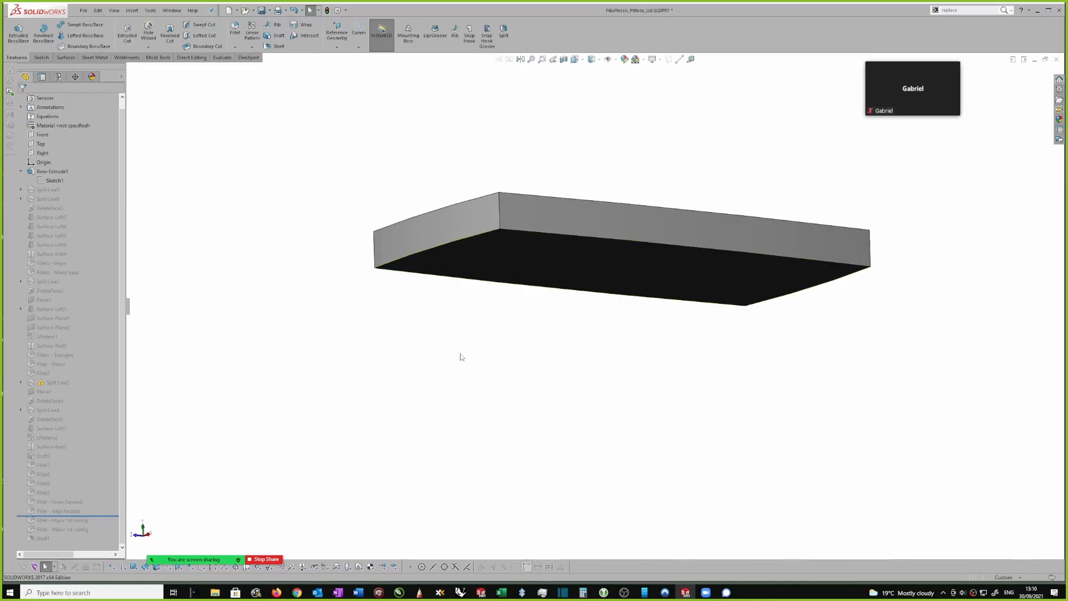
pyautogui.moveTo(613, 293); pyautogui.dragTo(677, 143, button='middle')
pyautogui.click(620, 298)
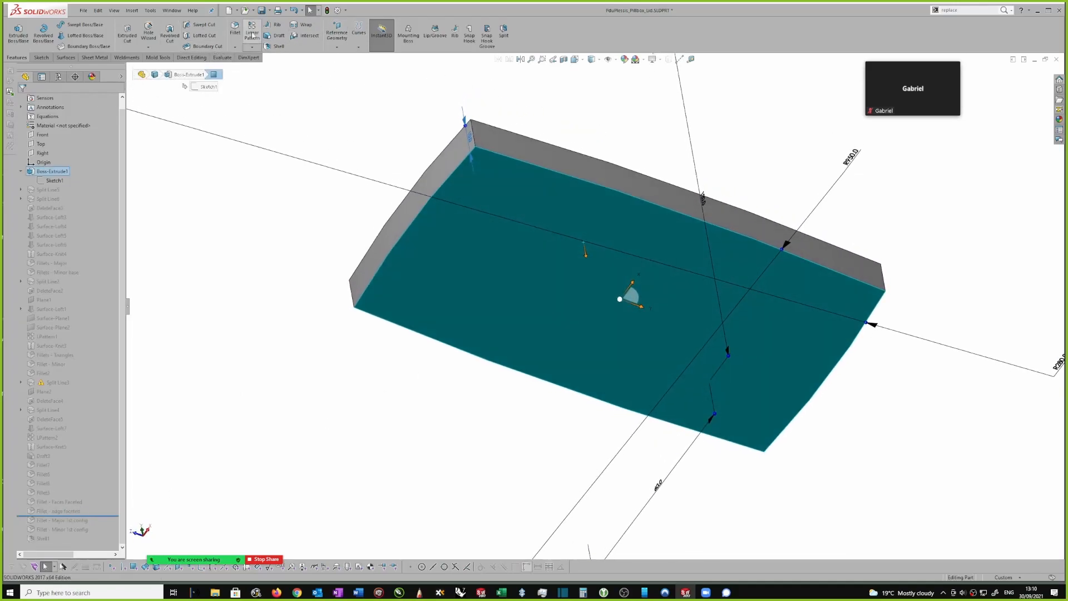
pyautogui.click(280, 36)
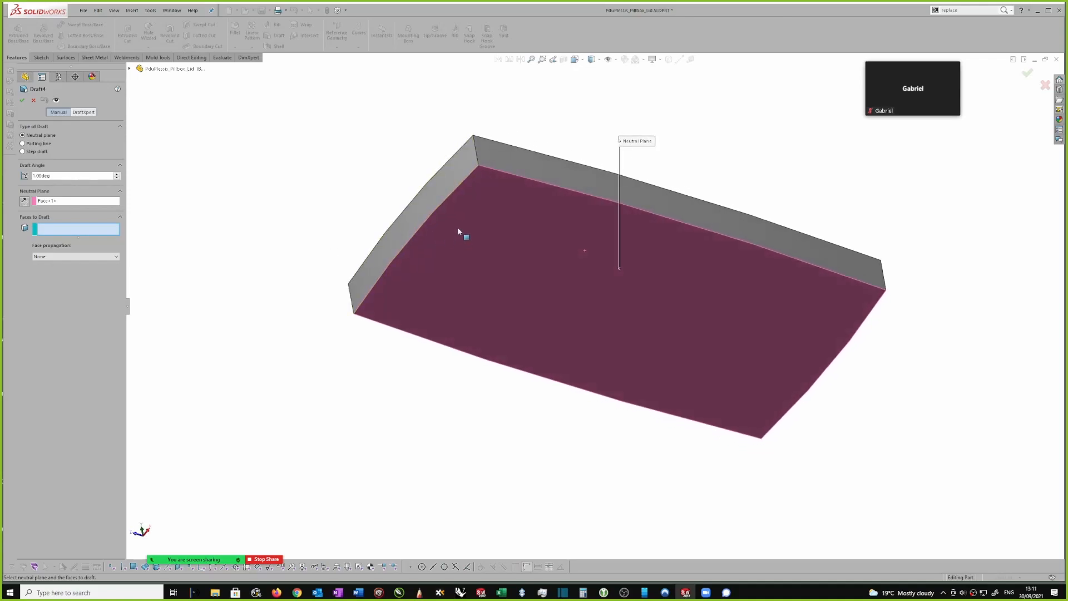
pyautogui.click(446, 185)
pyautogui.click(543, 165)
pyautogui.moveTo(542, 166); pyautogui.dragTo(794, 283, button='middle')
pyautogui.click(703, 284)
pyautogui.moveTo(703, 284); pyautogui.dragTo(562, 291, button='middle')
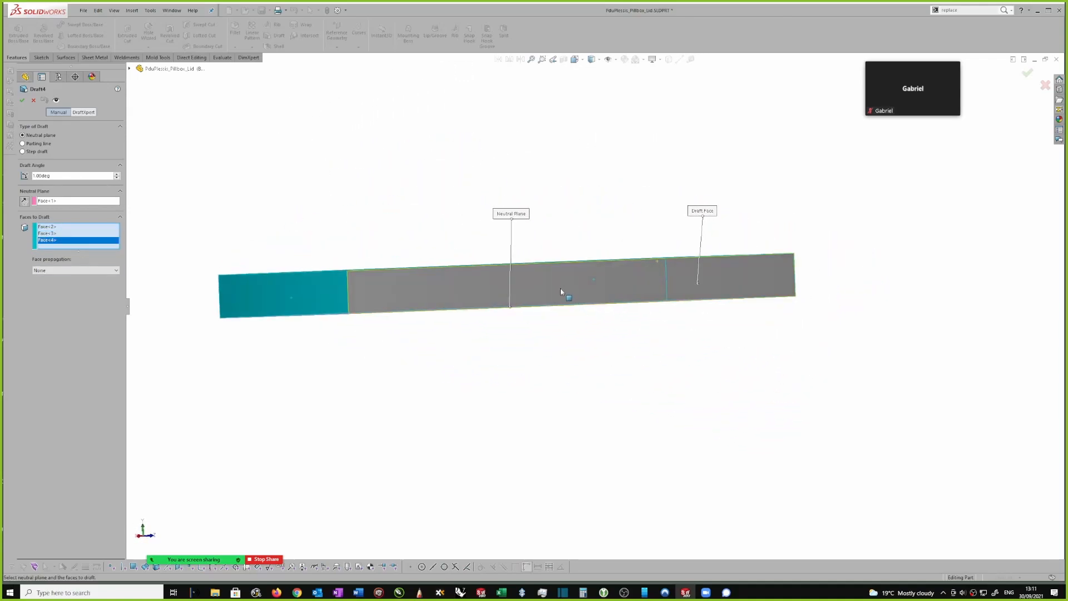
pyautogui.click(559, 289)
pyautogui.click(23, 101)
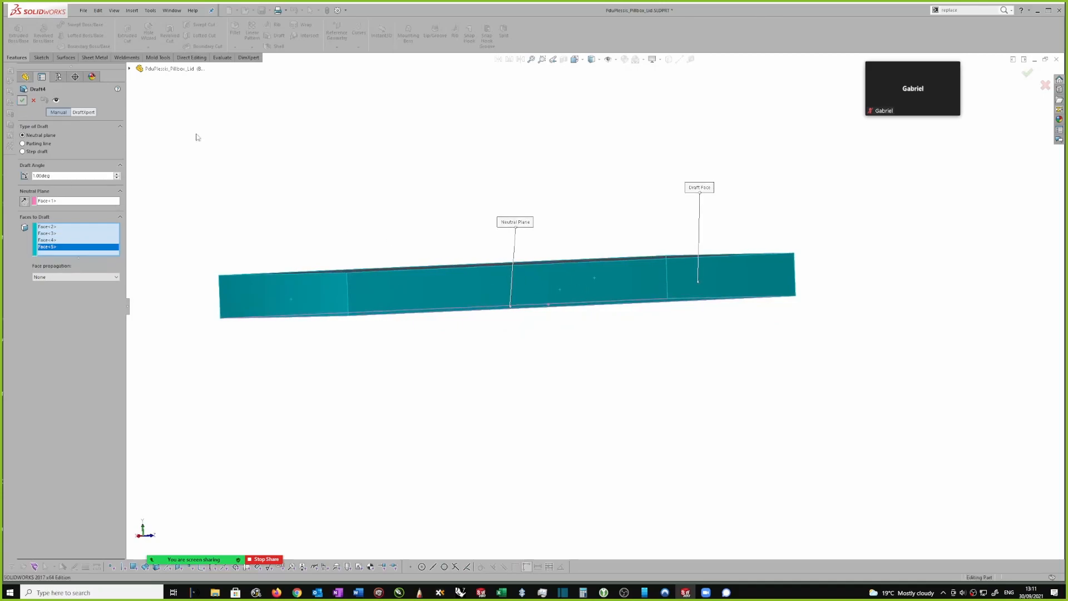
# Examine the taper of the drafted sides from several angles, comparing the block with the Front and Top planes
pyautogui.moveTo(396, 207); pyautogui.dragTo(414, 197, button='middle')
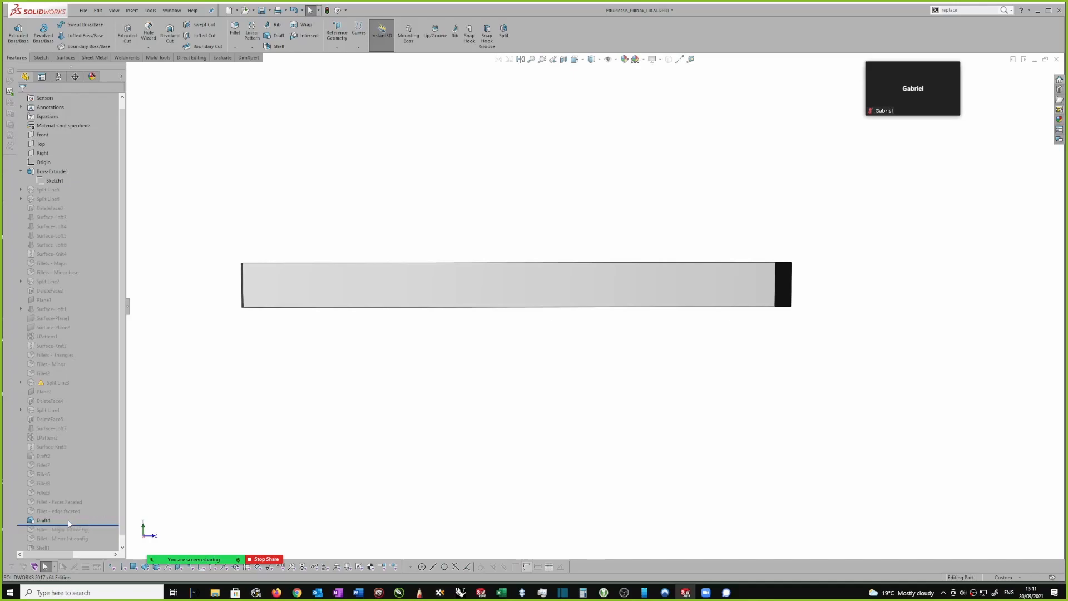
pyautogui.moveTo(214, 198); pyautogui.dragTo(217, 202, button='middle')
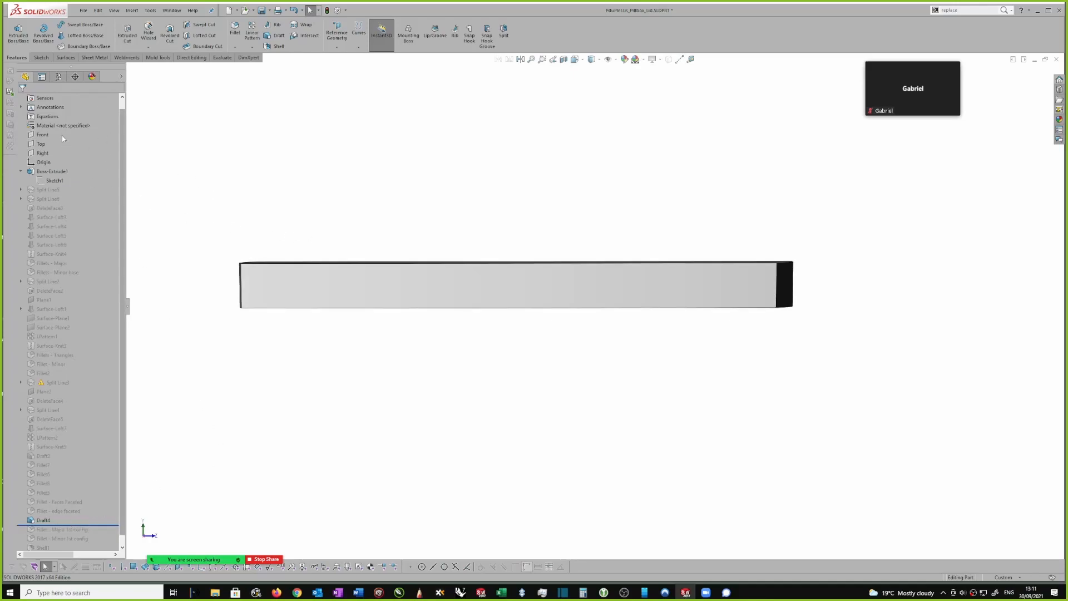
pyautogui.click(48, 136)
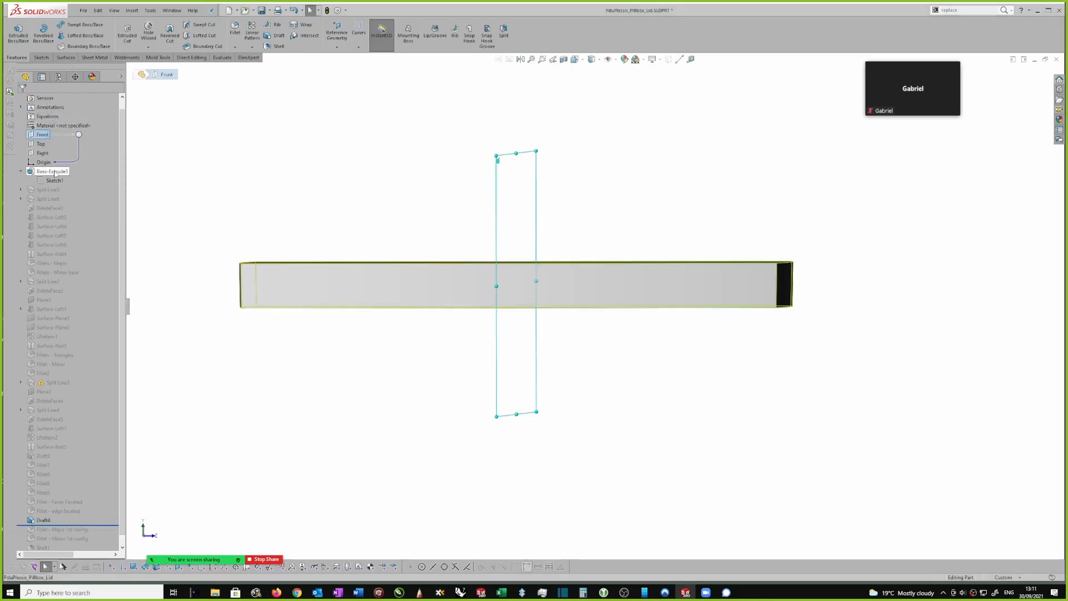
pyautogui.click(42, 144)
pyautogui.moveTo(503, 178); pyautogui.dragTo(498, 189, button='middle')
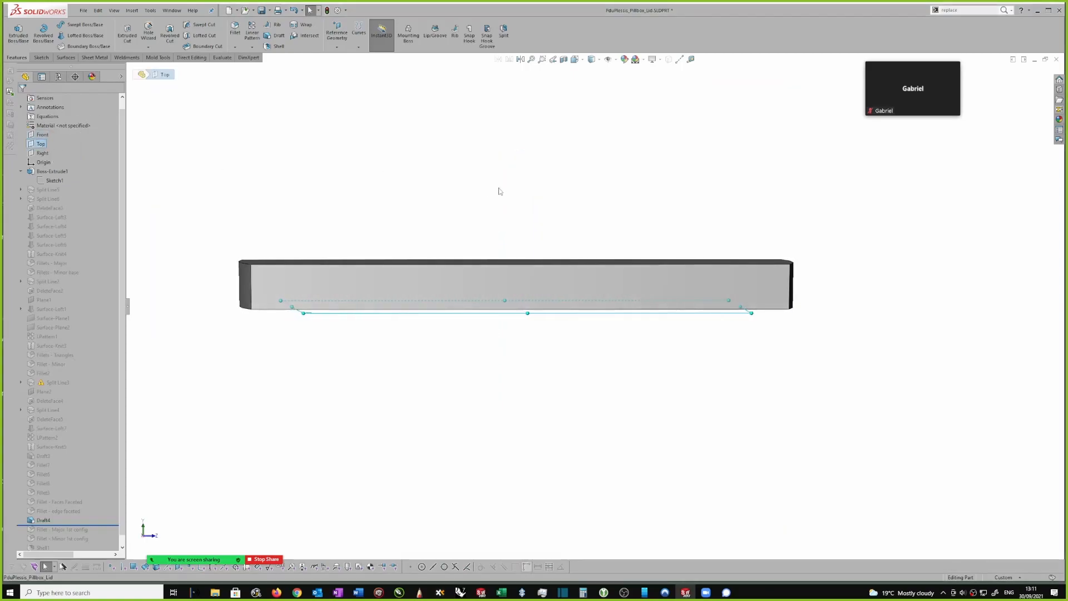
pyautogui.click(56, 521)
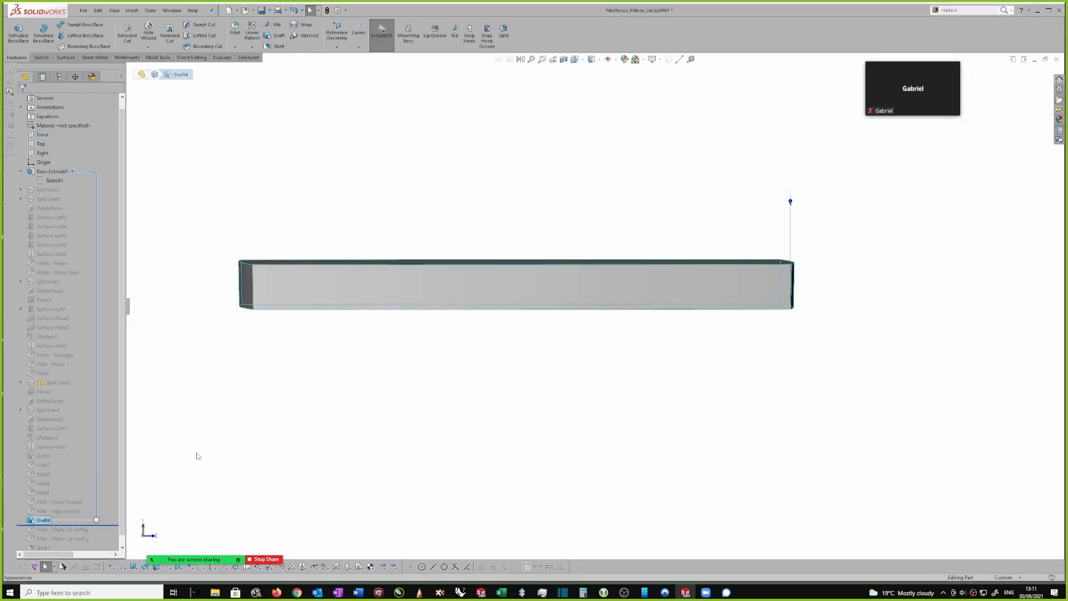
pyautogui.moveTo(341, 368); pyautogui.dragTo(381, 354, button='middle')
pyautogui.moveTo(707, 267); pyautogui.dragTo(749, 170, button='middle')
pyautogui.click(235, 429)
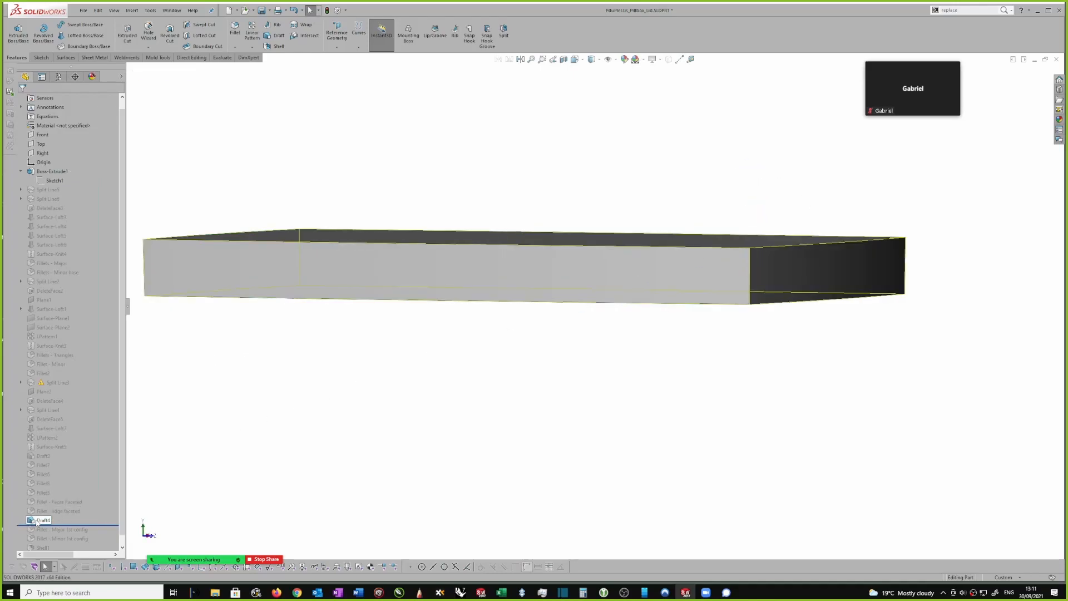
# Edit the new draft feature to reverse its direction and check the taper in the left view
pyautogui.click(43, 521)
pyautogui.click(42, 482)
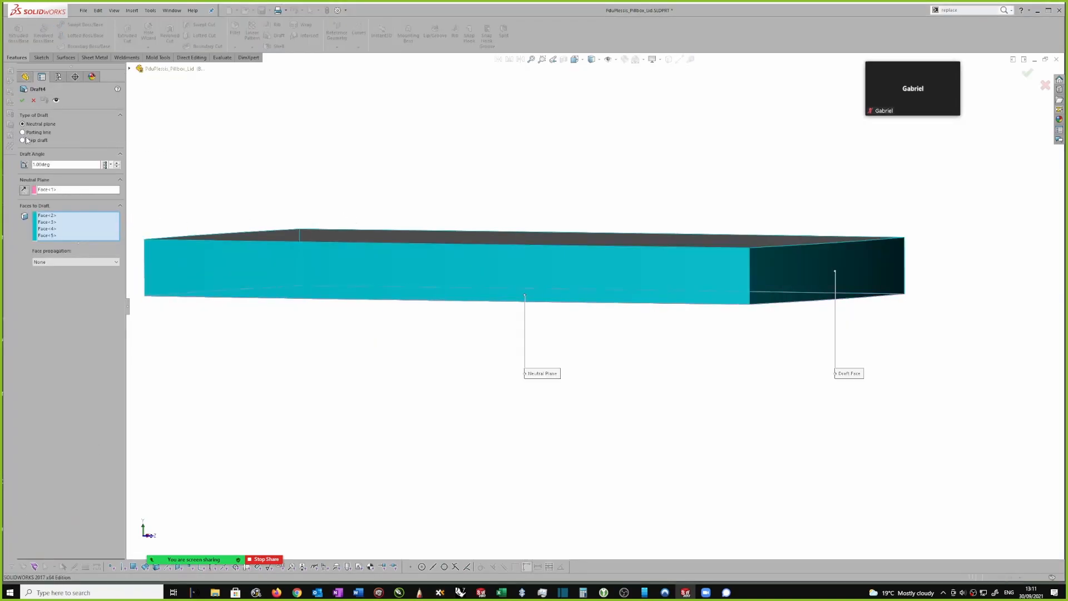
pyautogui.click(25, 190)
pyautogui.click(21, 100)
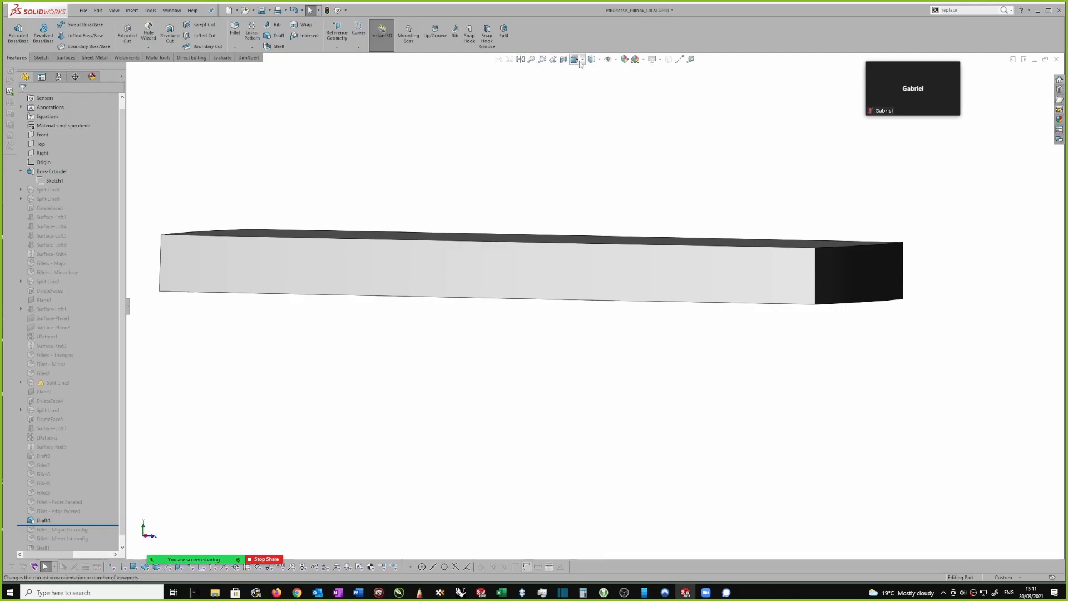
pyautogui.click(577, 59)
pyautogui.click(577, 93)
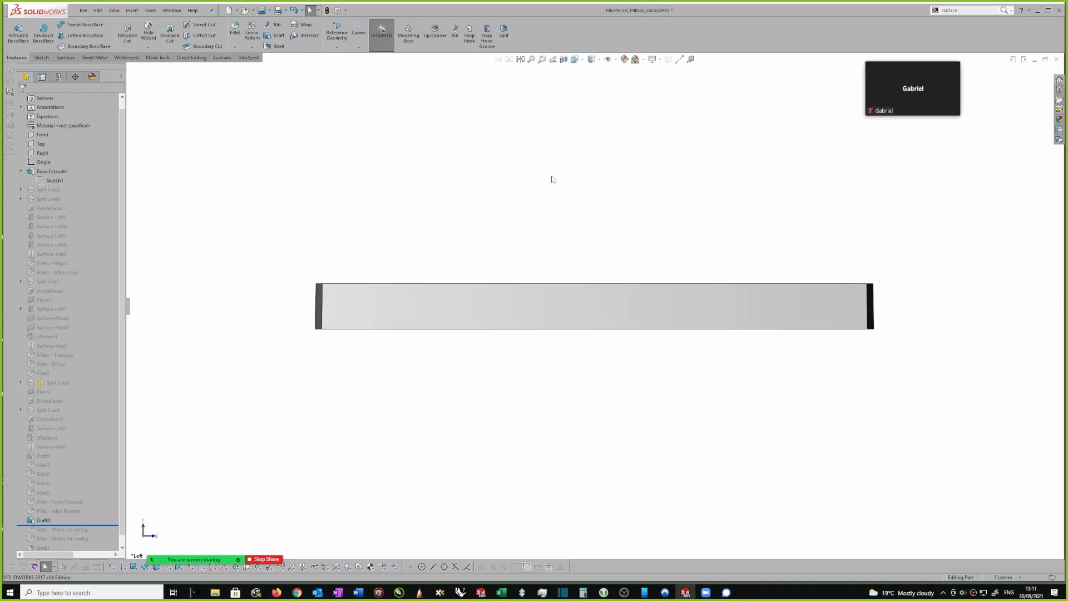
pyautogui.scroll(-4, 346, 310)
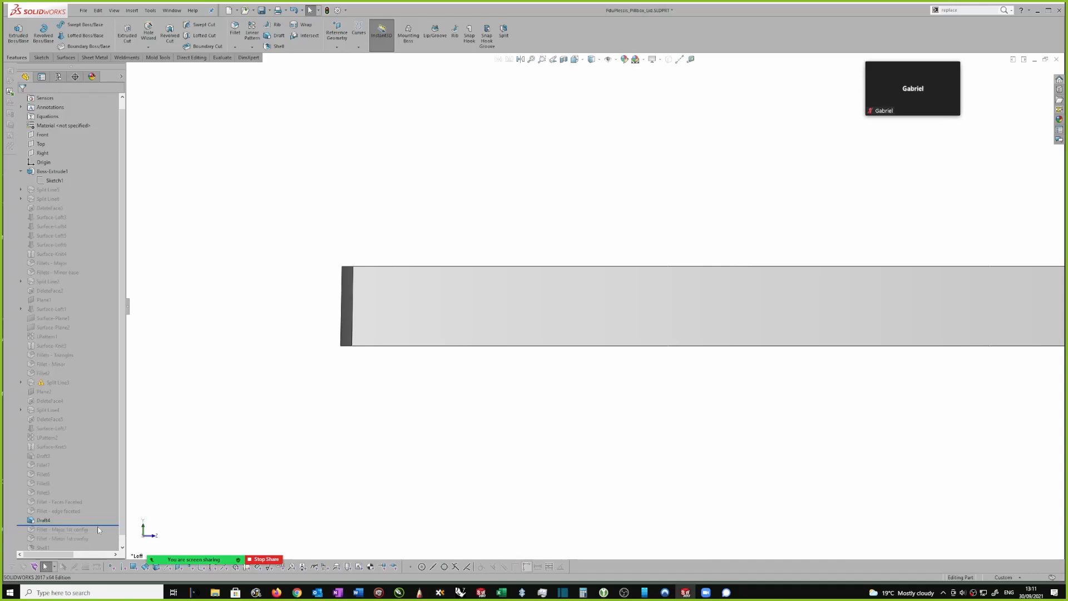
# Roll the model history forward past Fillet - Major and Fillet - Minor 1st config and inspect the drafted, filleted lid
pyautogui.moveTo(101, 523); pyautogui.dragTo(103, 534)
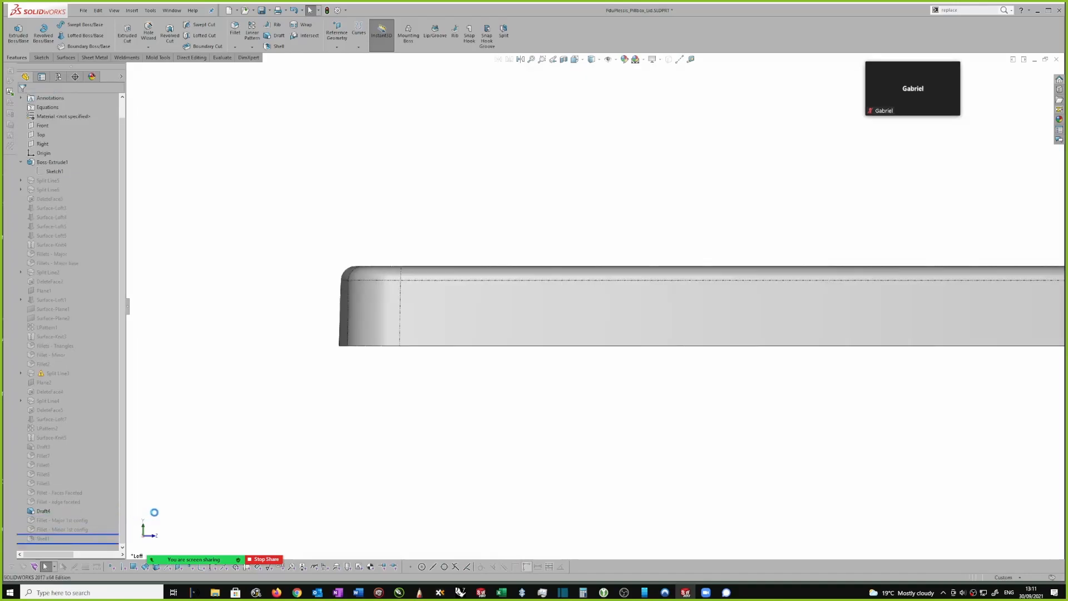
pyautogui.scroll(2, 603, 270)
pyautogui.scroll(-2, 639, 245)
pyautogui.scroll(3, 640, 245)
pyautogui.moveTo(635, 288); pyautogui.dragTo(636, 234, button='middle')
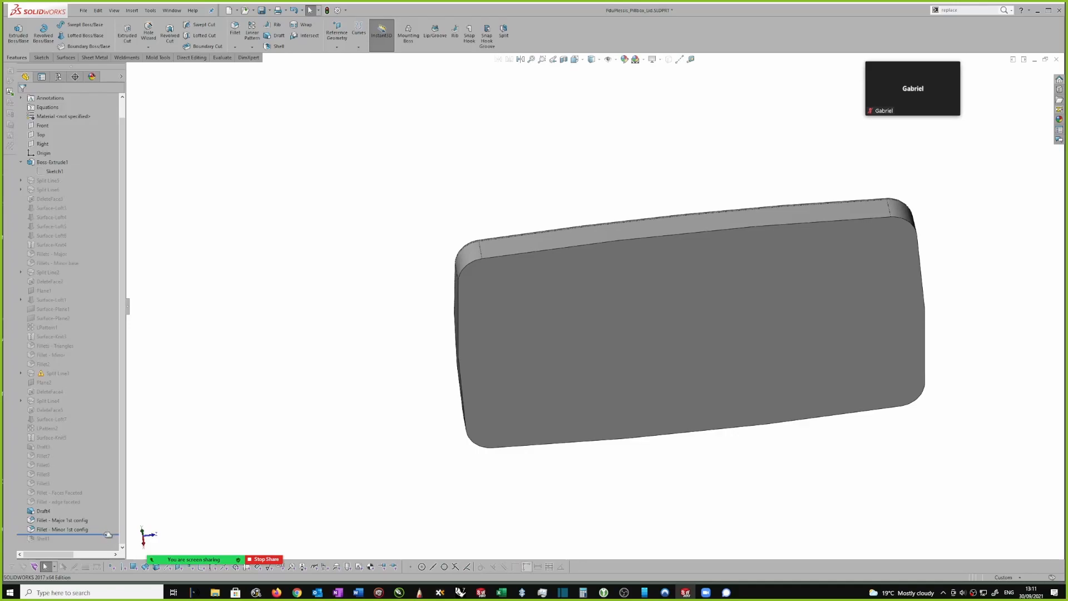
# Roll the model history forward past the shell feature and save the part
pyautogui.moveTo(104, 534); pyautogui.dragTo(104, 543)
pyautogui.moveTo(670, 286); pyautogui.dragTo(947, 232, button='middle')
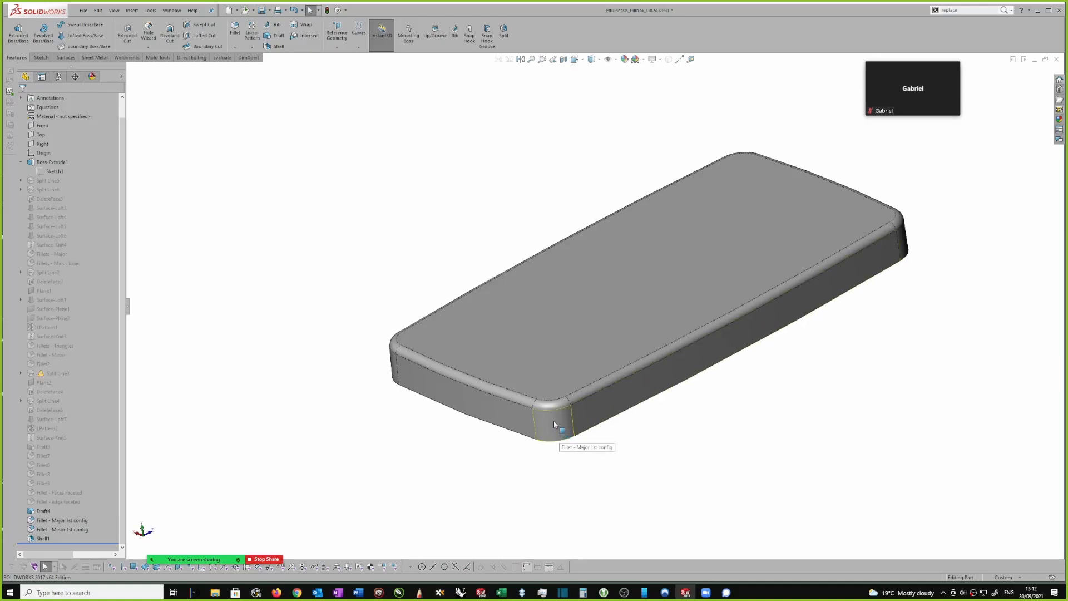
pyautogui.scroll(-2, 558, 424)
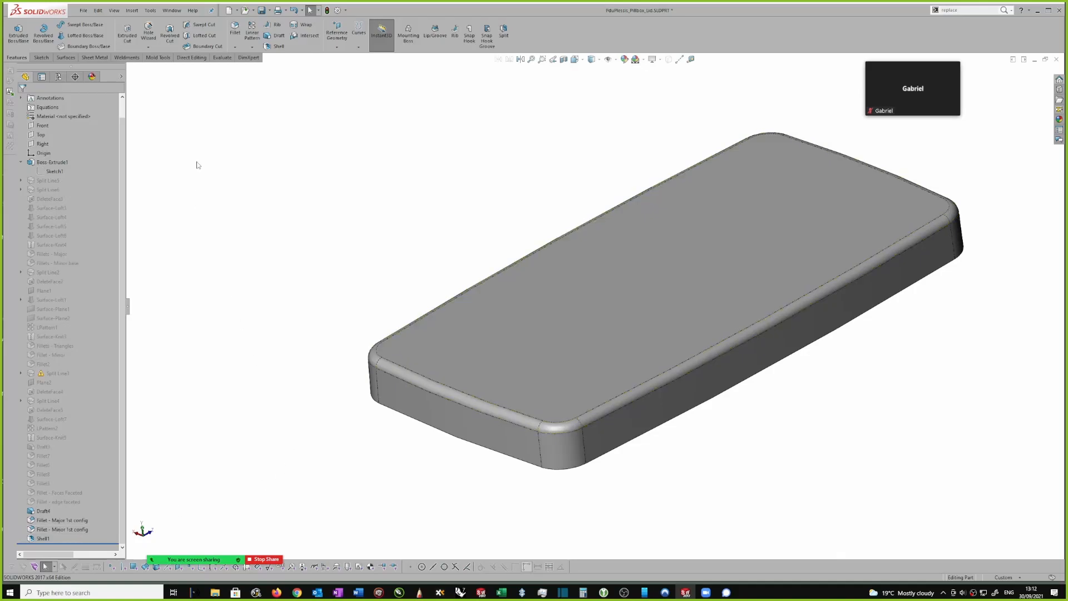
pyautogui.hotkey('ctrl', 's')
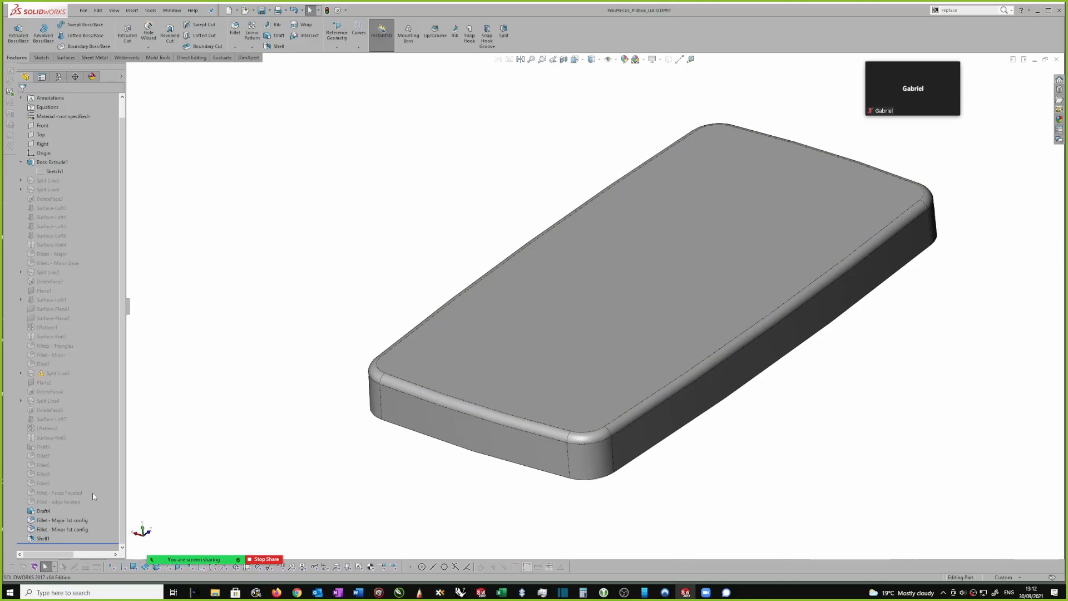
# Switch the base extrusion's own draft back on and suppress the separate draft feature
pyautogui.moveTo(41, 513)
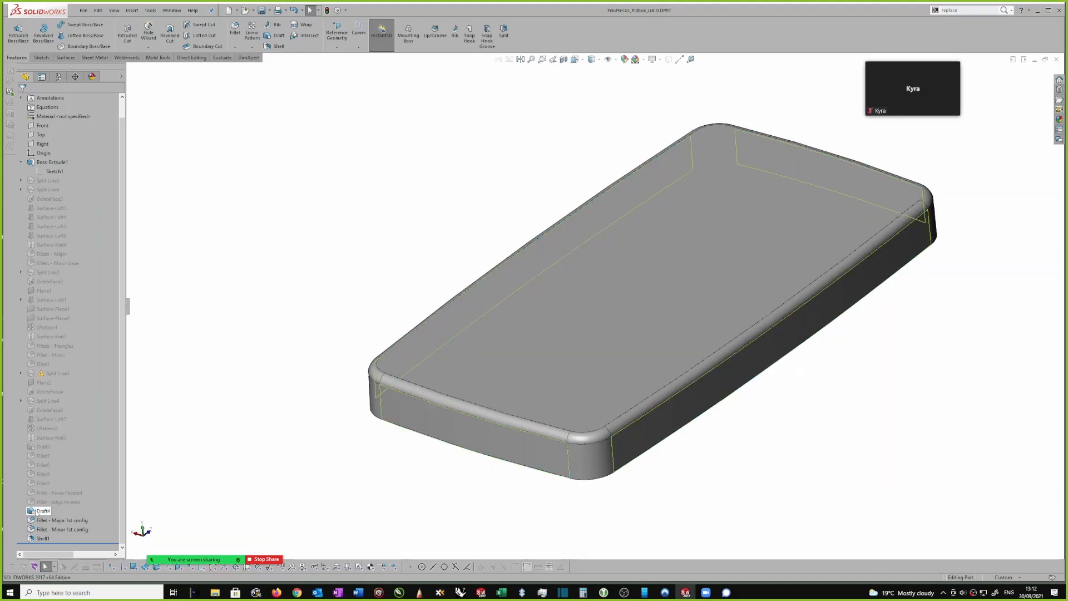
pyautogui.click(51, 162)
pyautogui.click(61, 126)
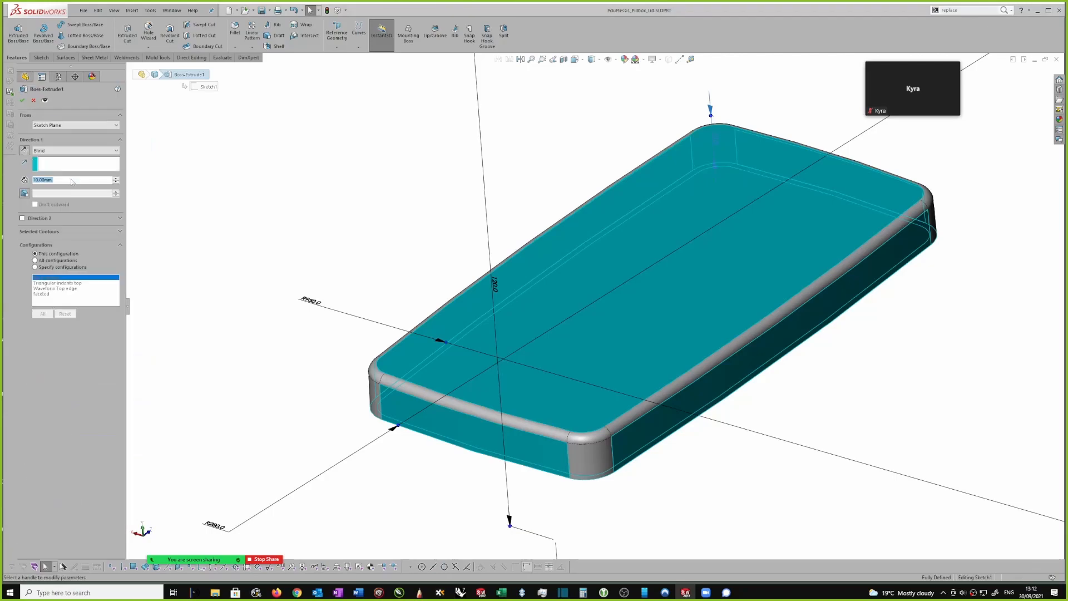
pyautogui.click(24, 193)
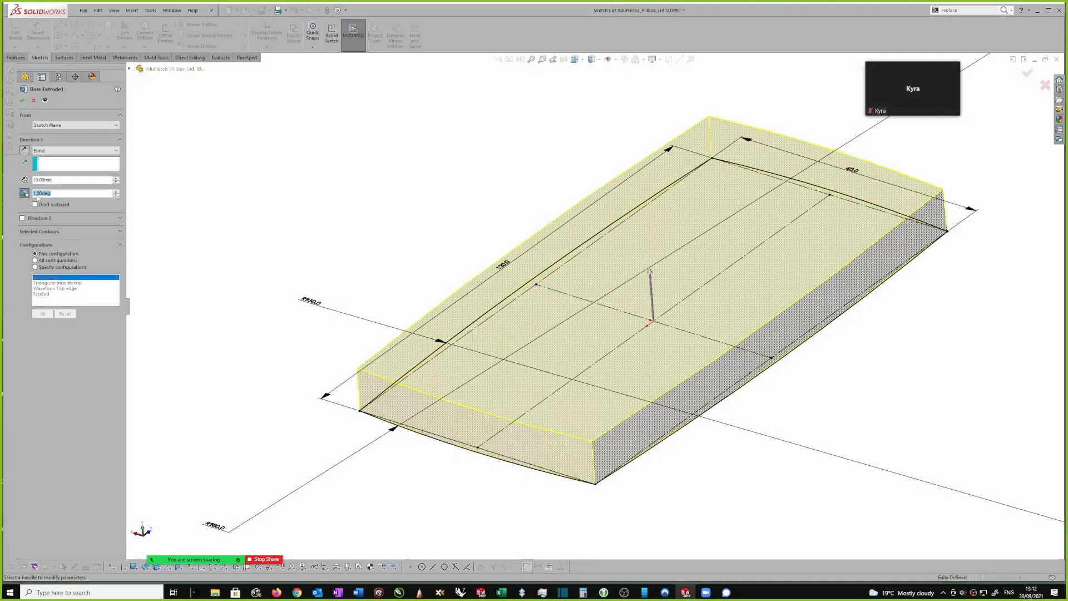
pyautogui.click(23, 101)
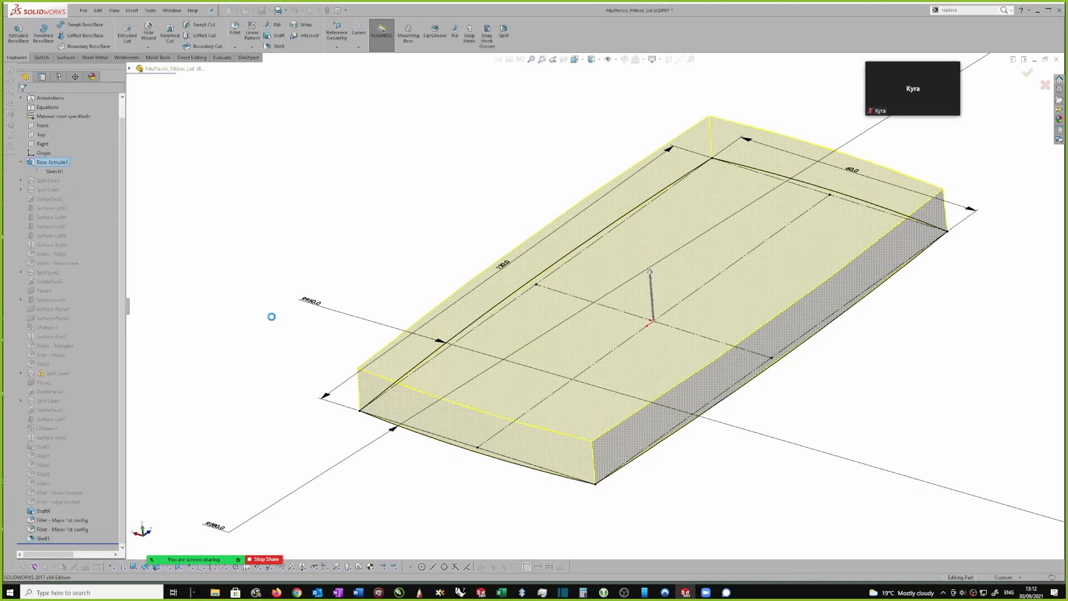
pyautogui.click(43, 511)
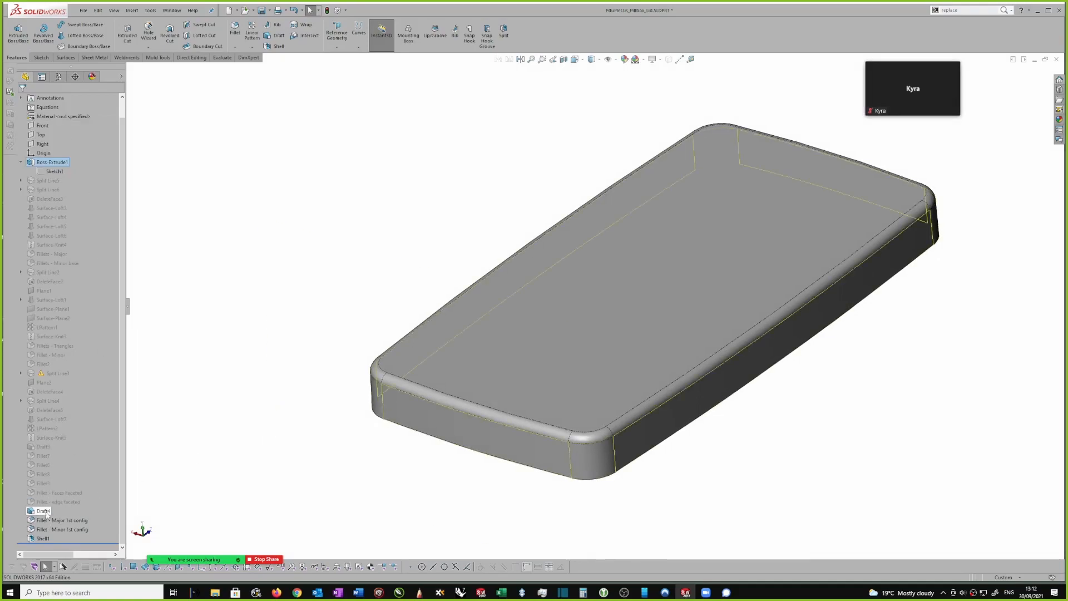
pyautogui.click(66, 473)
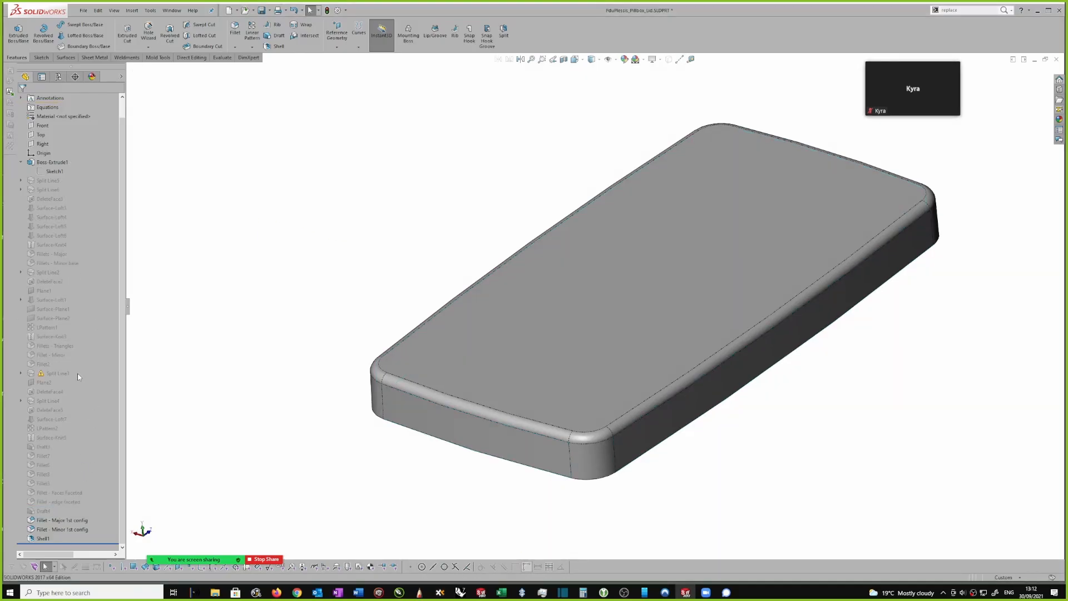
# Suppress the dangling sketch under the split line flagged with a warning and collapse the base extrusion in the feature tree
pyautogui.click(20, 373)
pyautogui.click(60, 382)
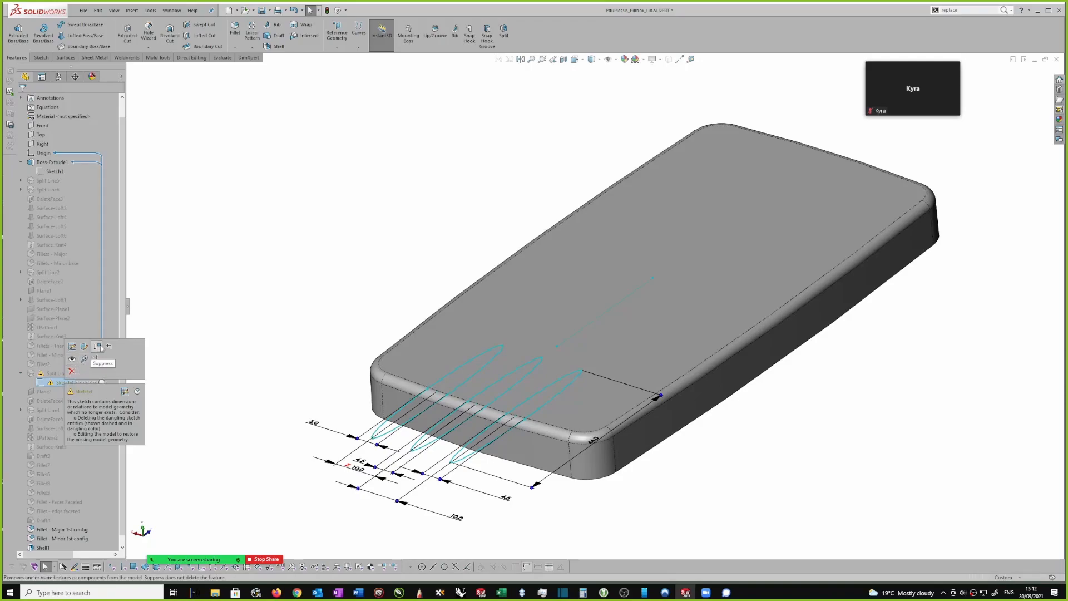
pyautogui.click(158, 354)
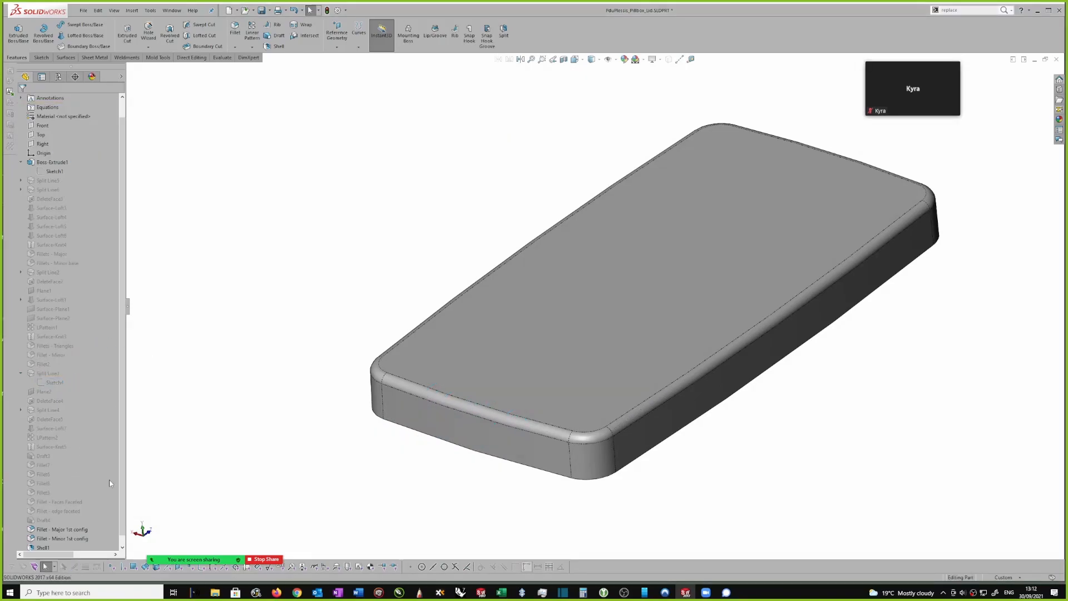
pyautogui.moveTo(852, 299); pyautogui.dragTo(373, 345, button='middle')
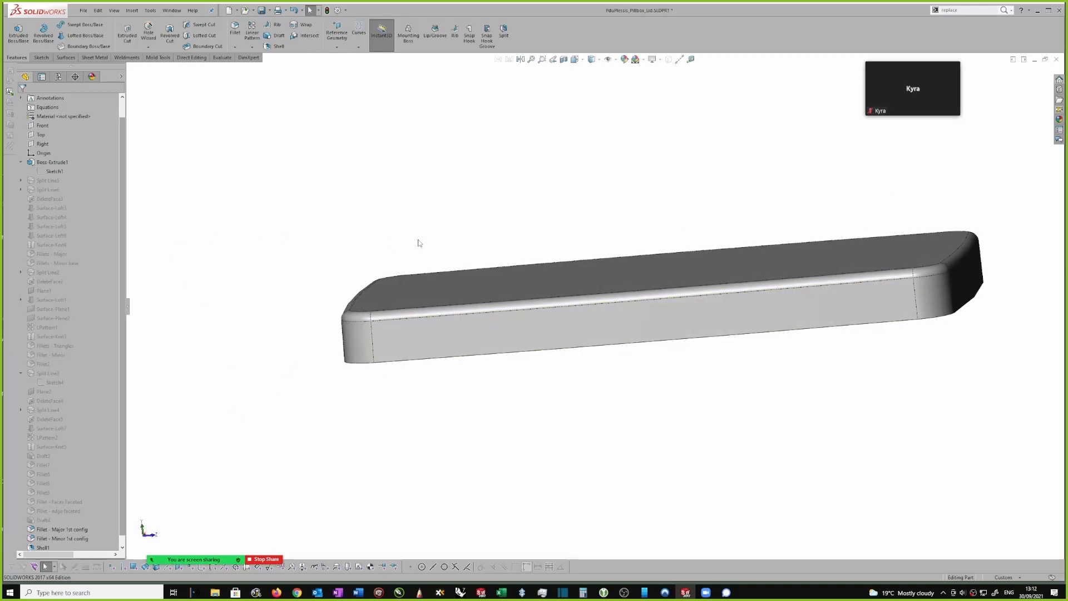
pyautogui.moveTo(481, 203); pyautogui.dragTo(564, 189, button='middle')
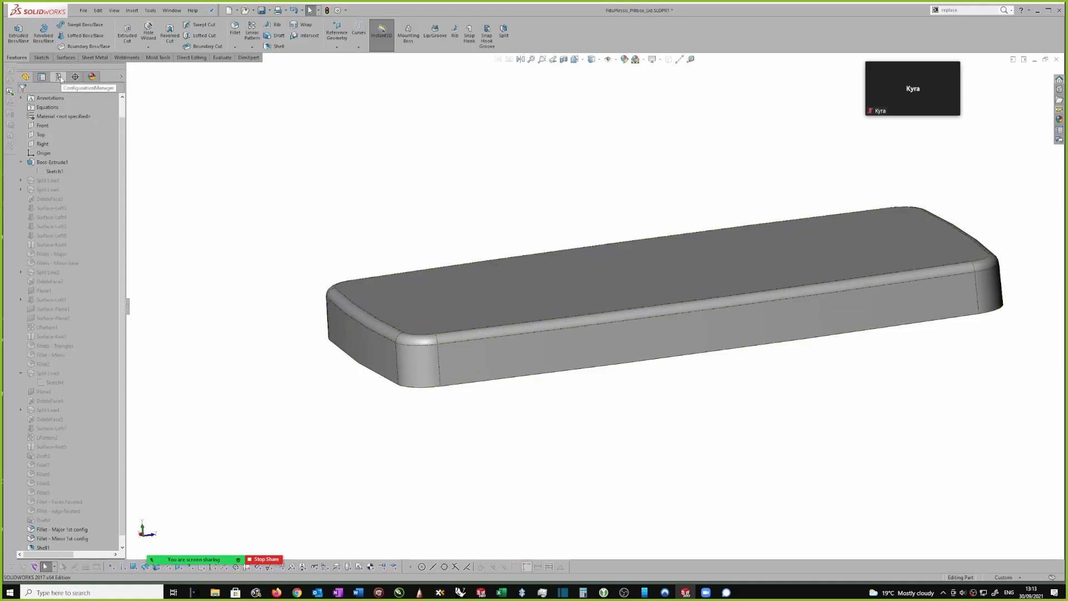
pyautogui.click(21, 163)
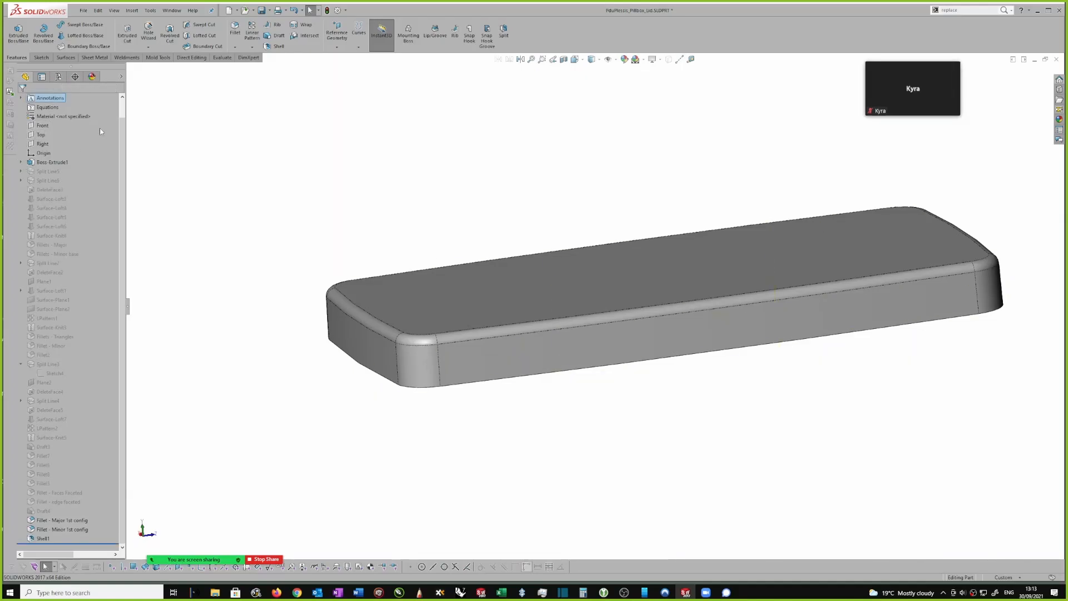
# Widen the configuration list and rename the Base design configuration as Base
pyautogui.click(58, 76)
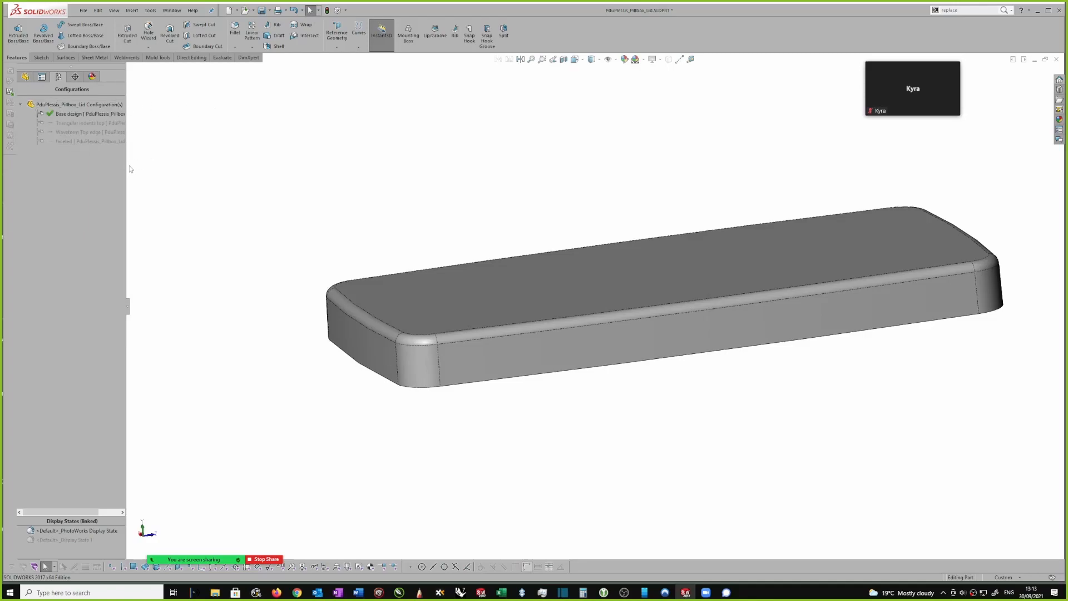
pyautogui.moveTo(126, 167); pyautogui.dragTo(164, 167)
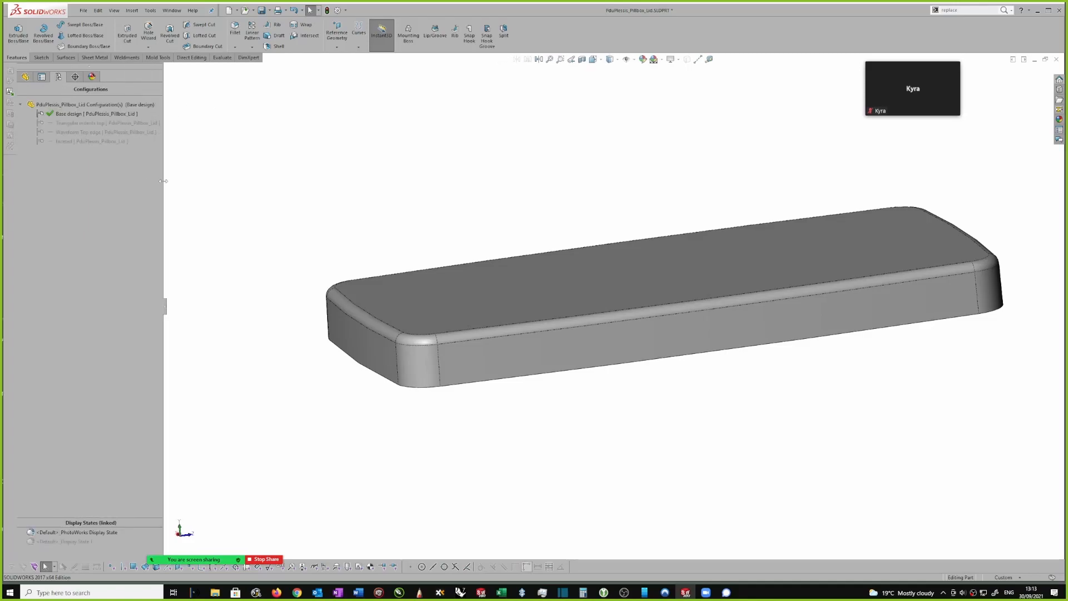
pyautogui.click(83, 114)
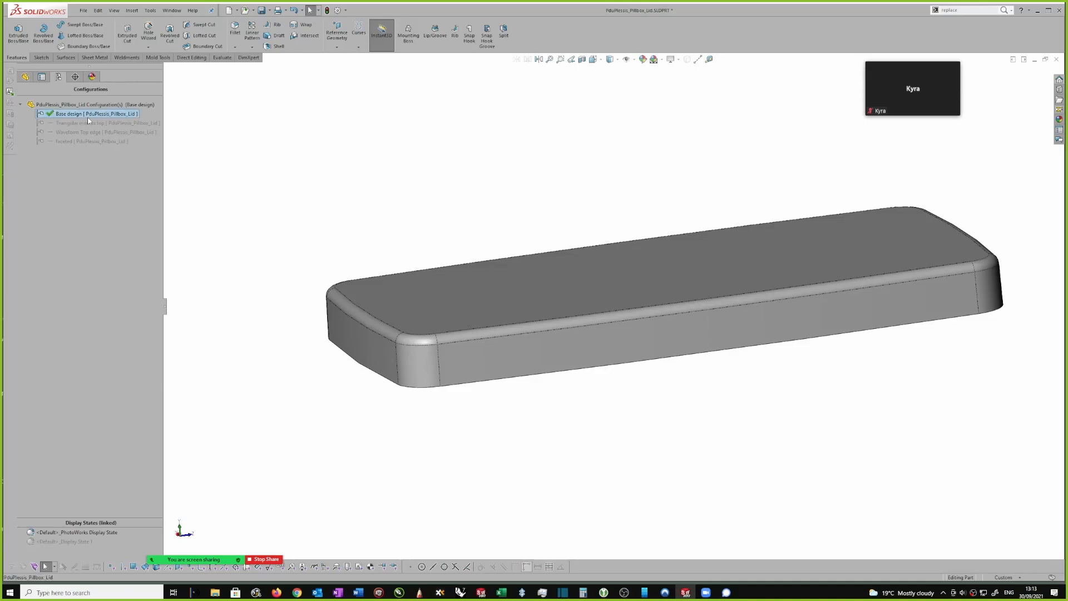
pyautogui.click(119, 114)
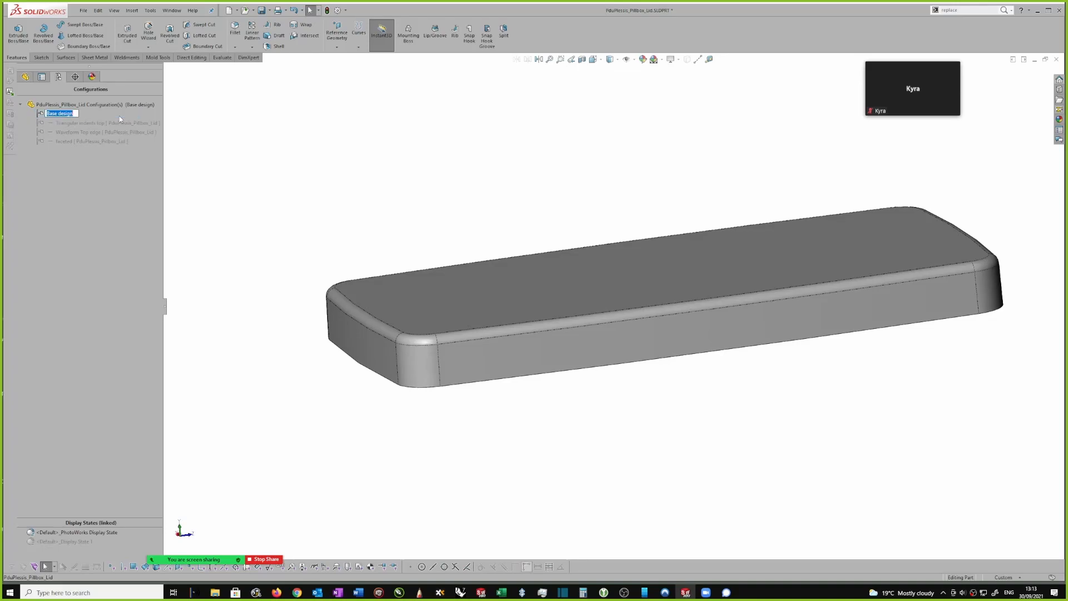
pyautogui.write('Default')
pyautogui.press('Return')
pyautogui.click(74, 115)
pyautogui.write('Base')
pyautogui.press('Return')
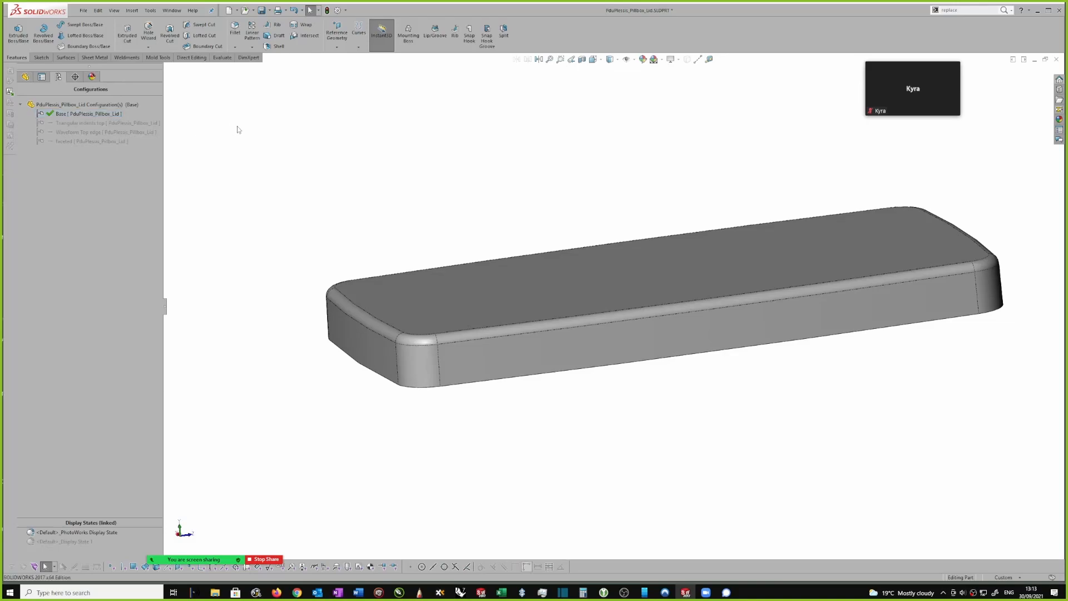
# Add a configuration named Config2 to the lid part with the description "Warp design"
pyautogui.click(87, 105)
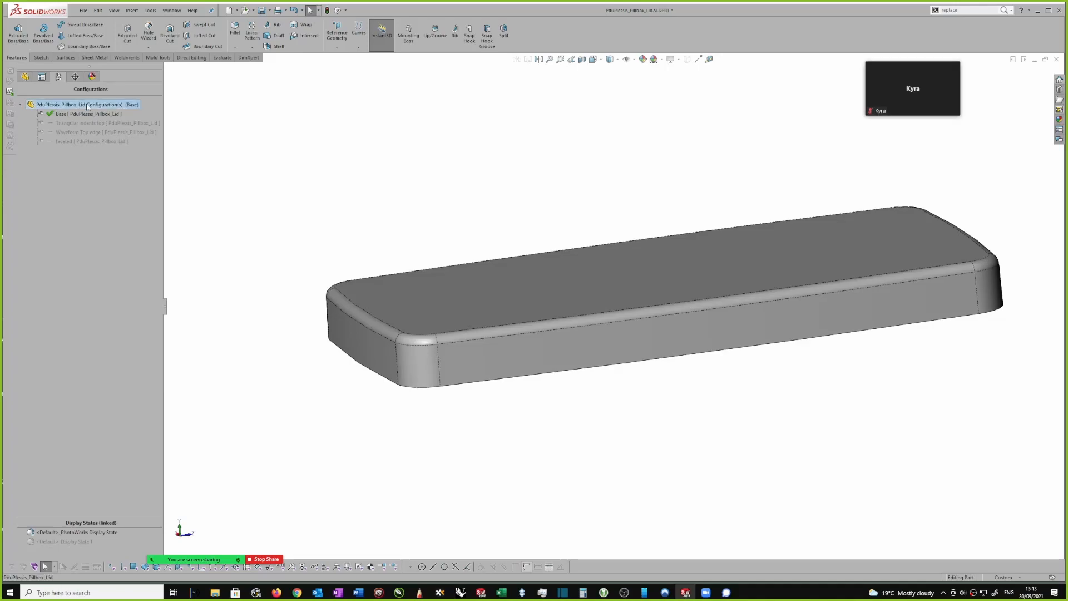
pyautogui.rightClick(87, 105)
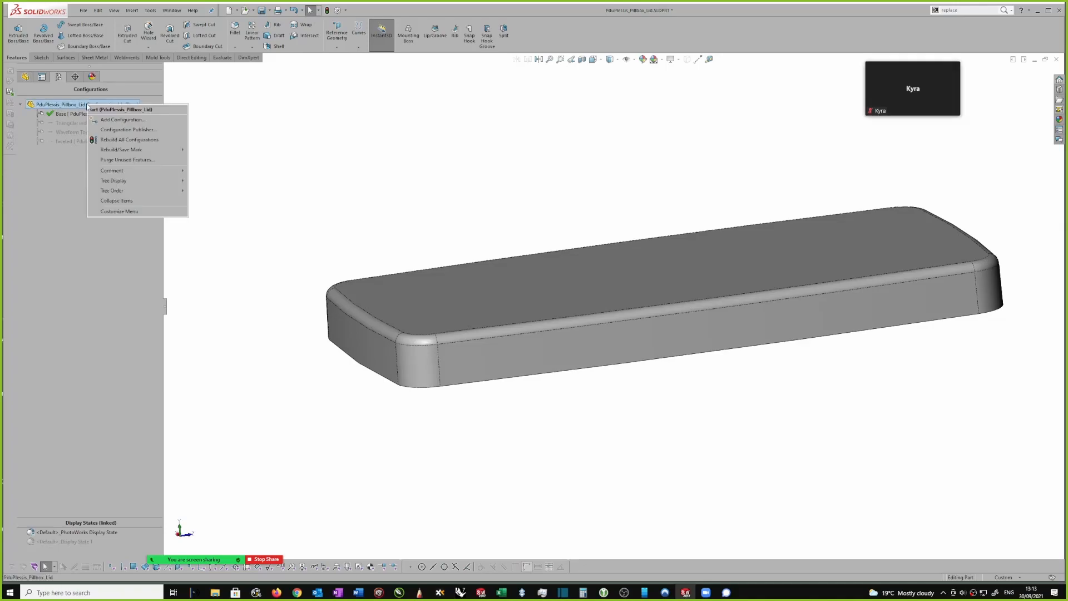
pyautogui.click(116, 120)
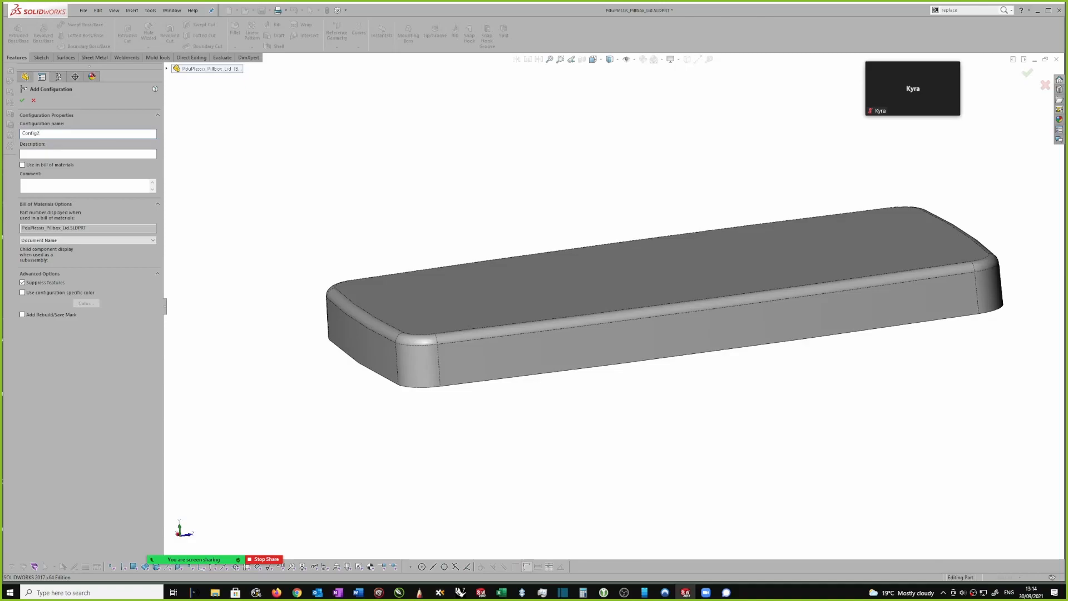
pyautogui.click(32, 154)
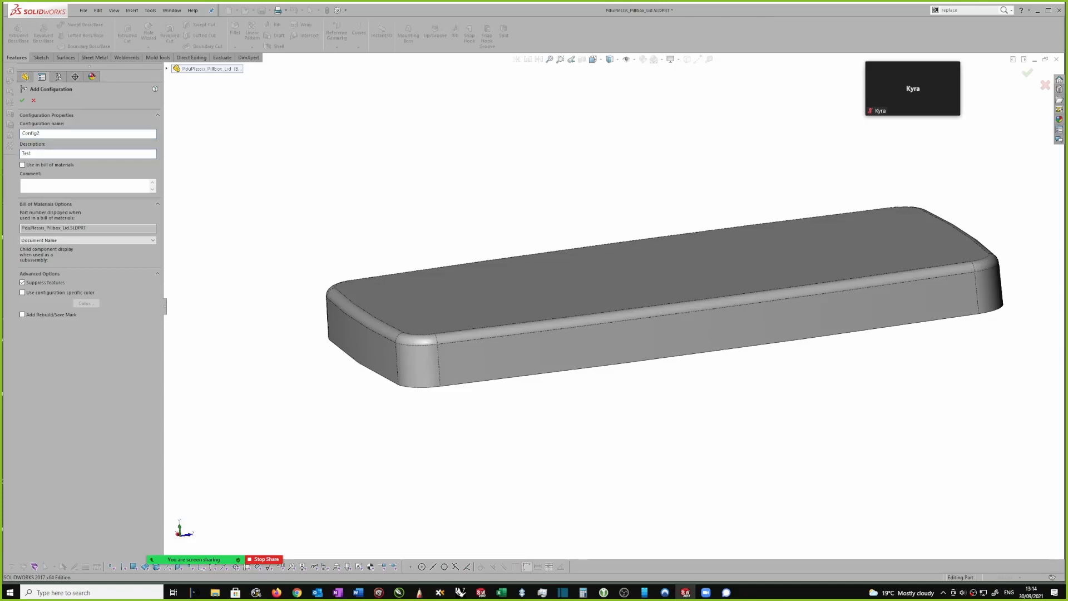
pyautogui.press('BackSpace')
pyautogui.press('BackSpace')
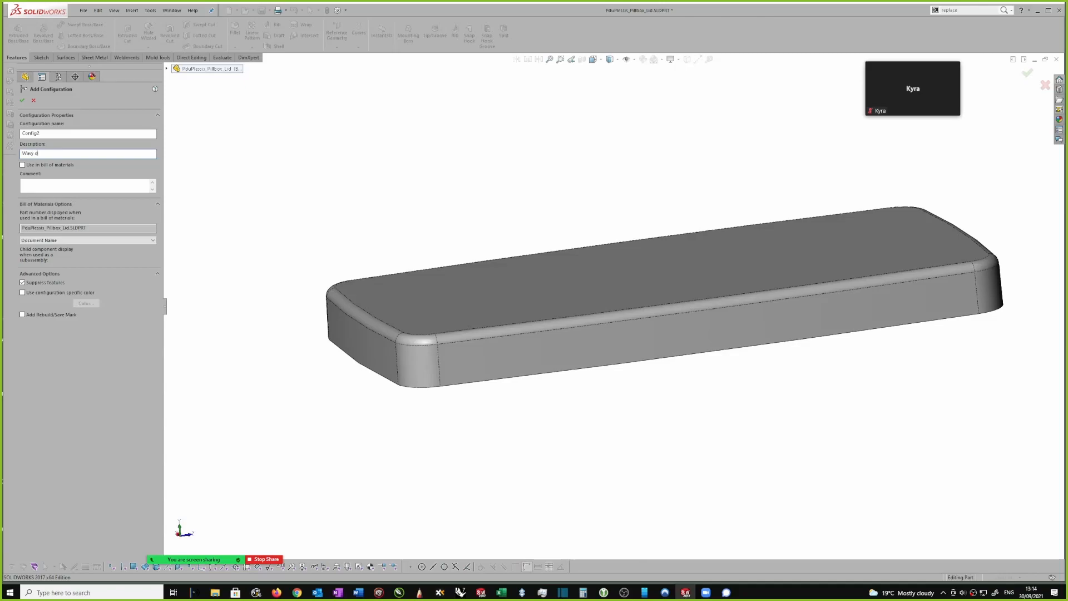
pyautogui.write('sign')
pyautogui.click(22, 100)
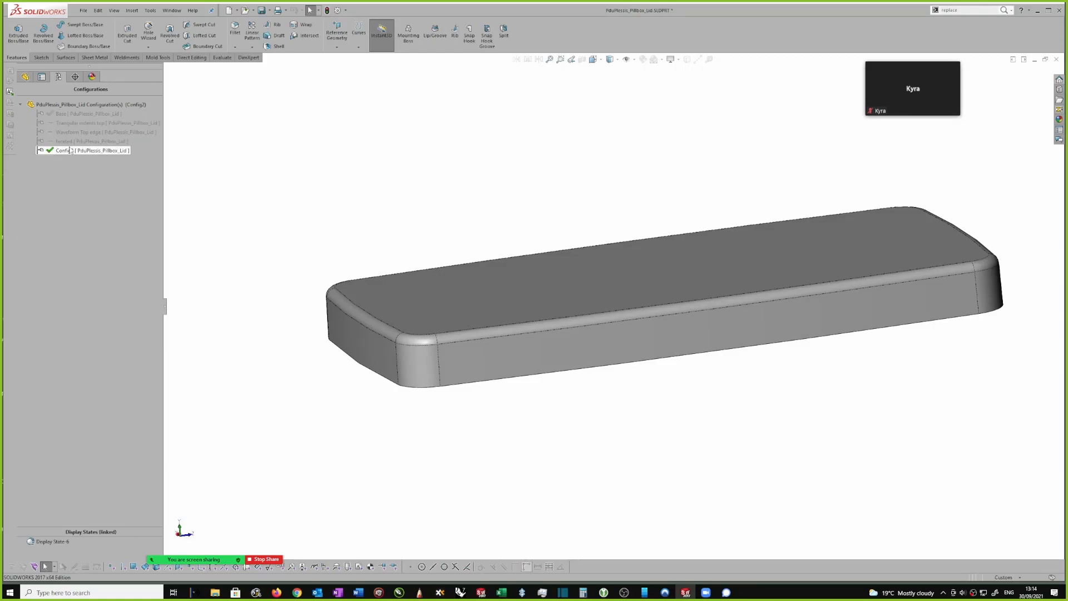
# Activate the Base configuration, return to Config2 and suppress its Shell1 feature, checking the lid's underside
pyautogui.doubleClick(60, 114)
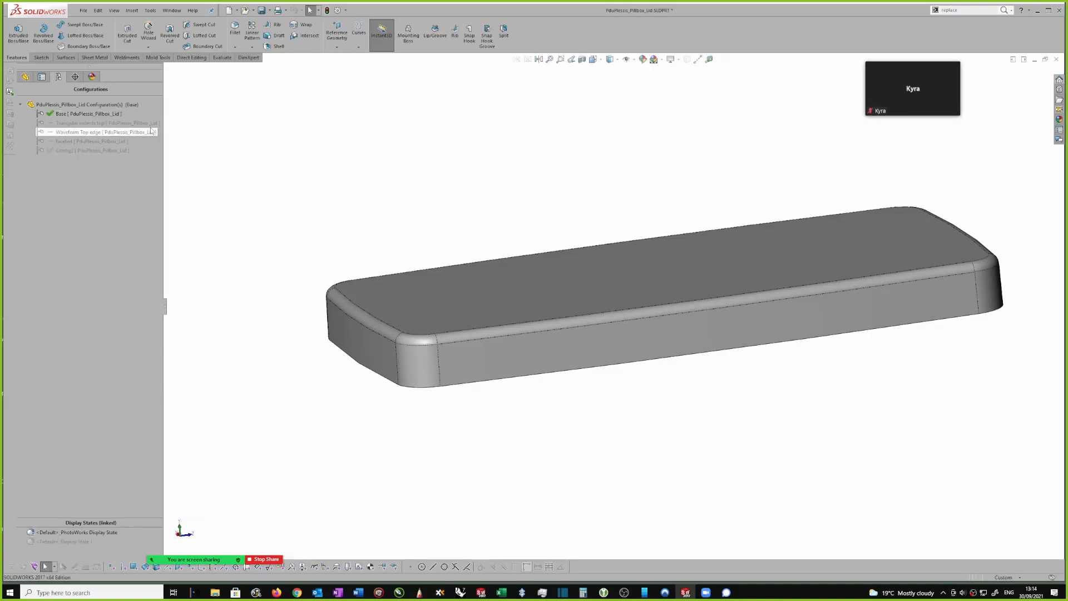
pyautogui.doubleClick(85, 150)
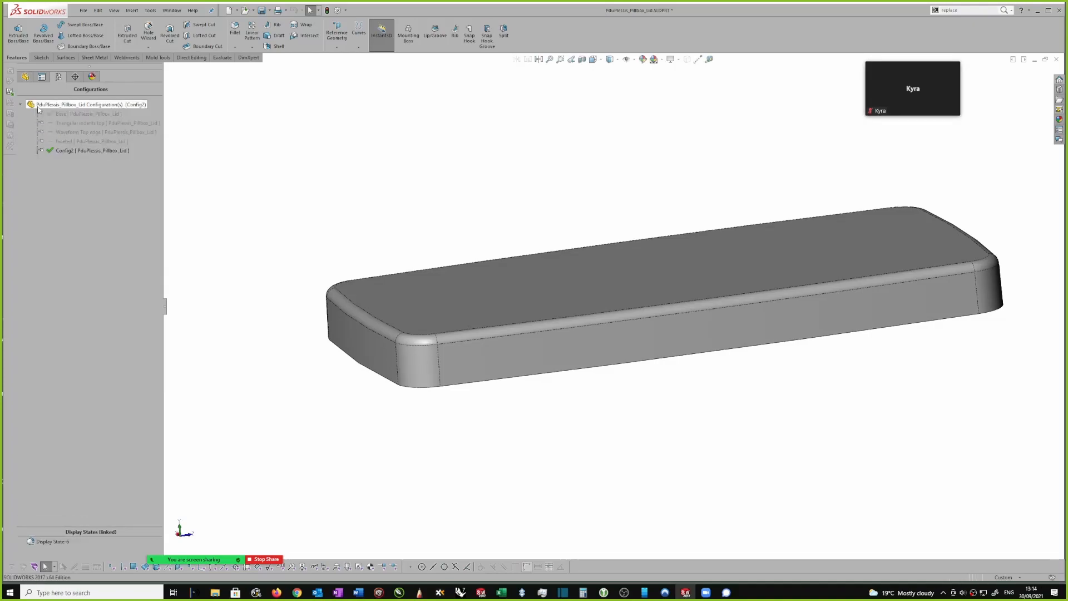
pyautogui.click(25, 76)
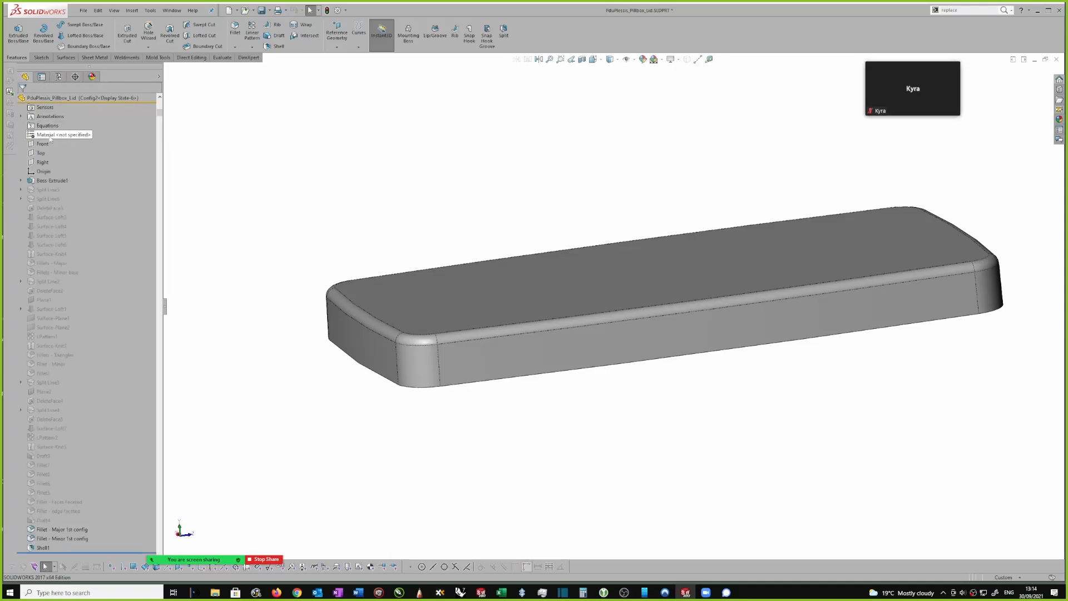
pyautogui.click(43, 548)
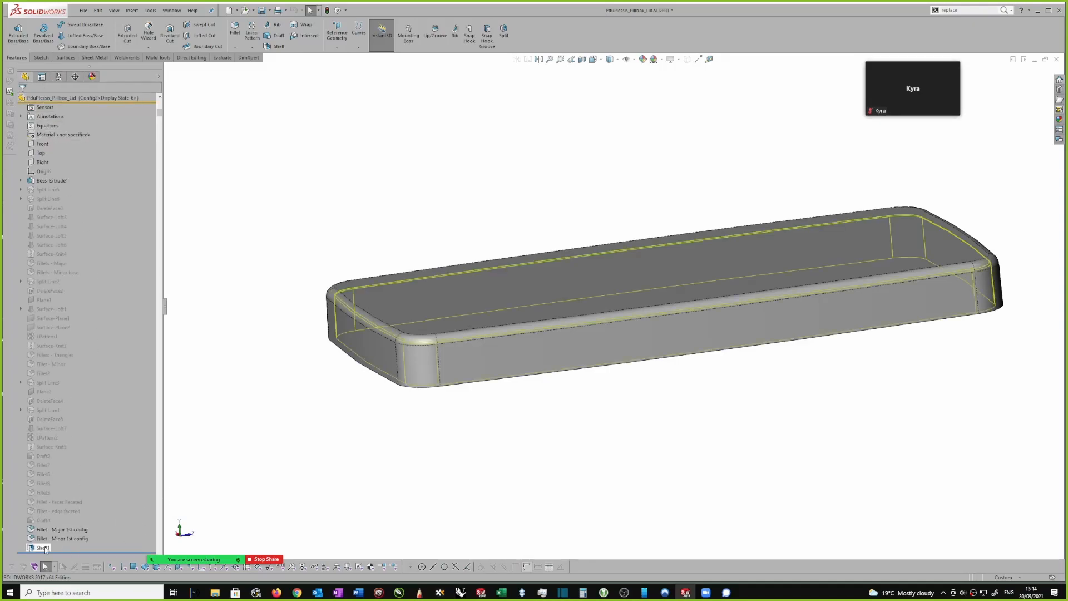
pyautogui.click(65, 510)
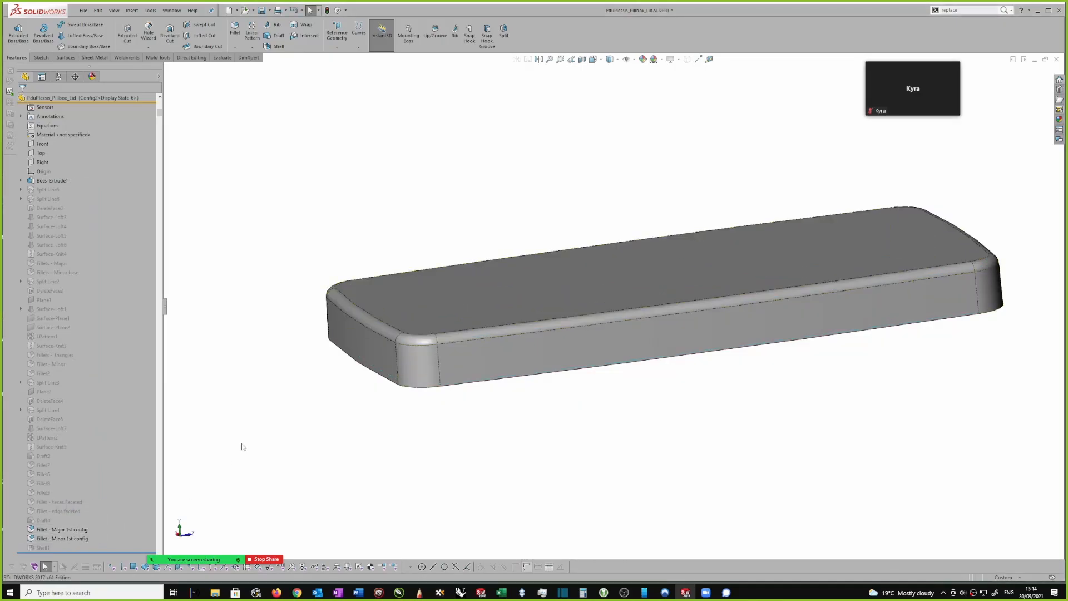
pyautogui.moveTo(390, 409); pyautogui.dragTo(484, 315, button='middle')
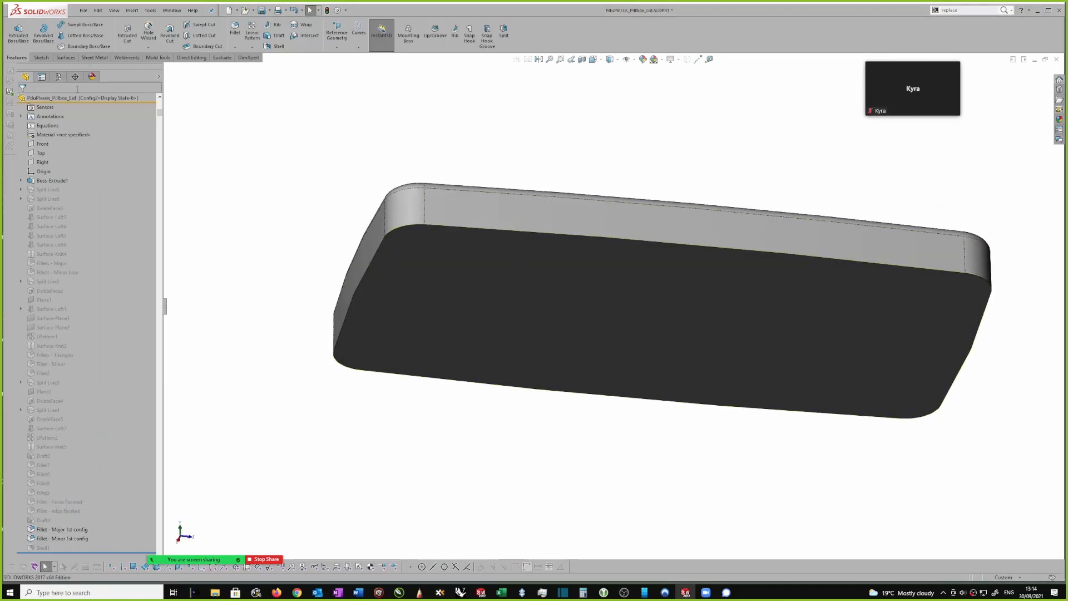
# Compare the lid's underside and feature list in the Base configuration with Config2, finishing with Config2 active
pyautogui.click(58, 76)
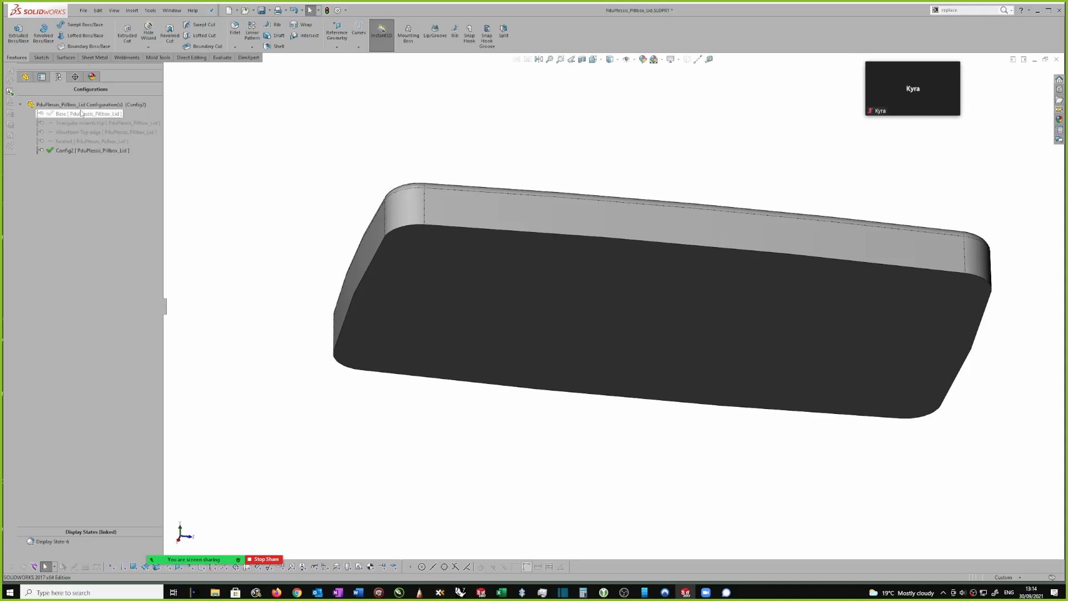
pyautogui.doubleClick(80, 113)
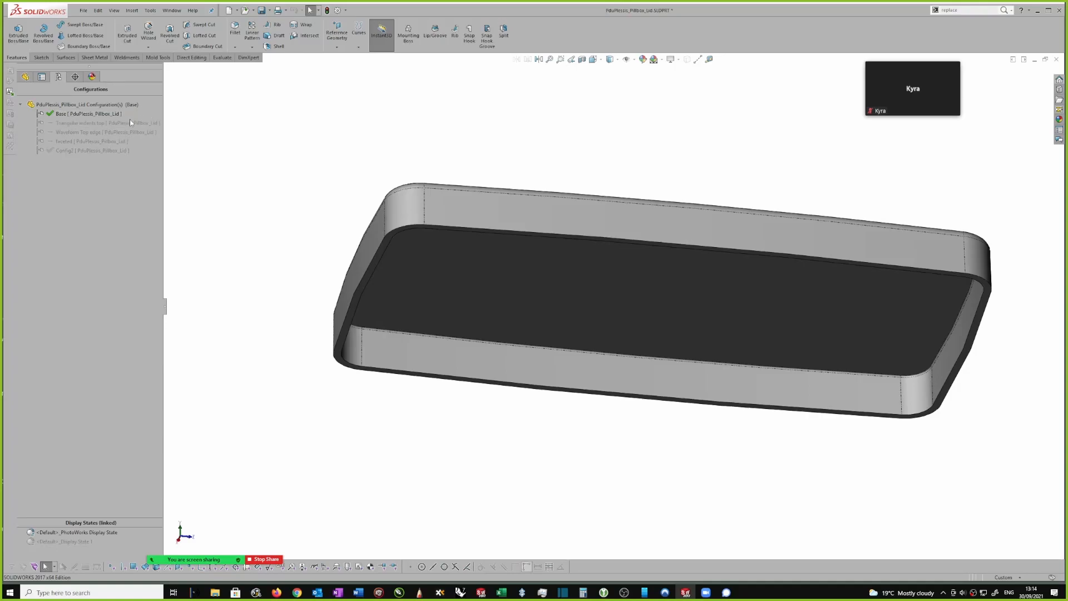
pyautogui.click(25, 77)
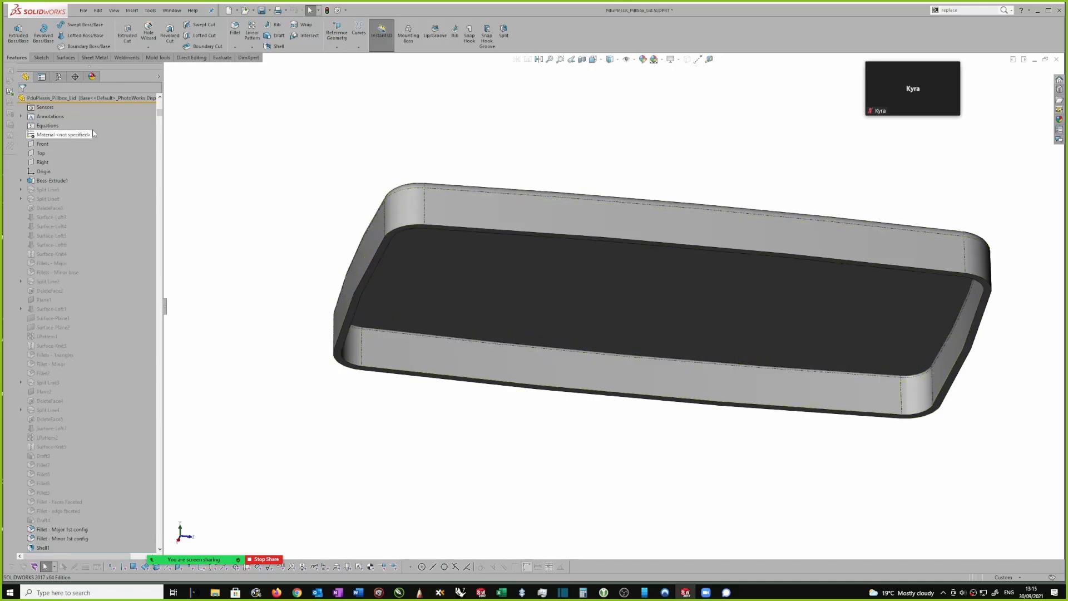
pyautogui.click(58, 76)
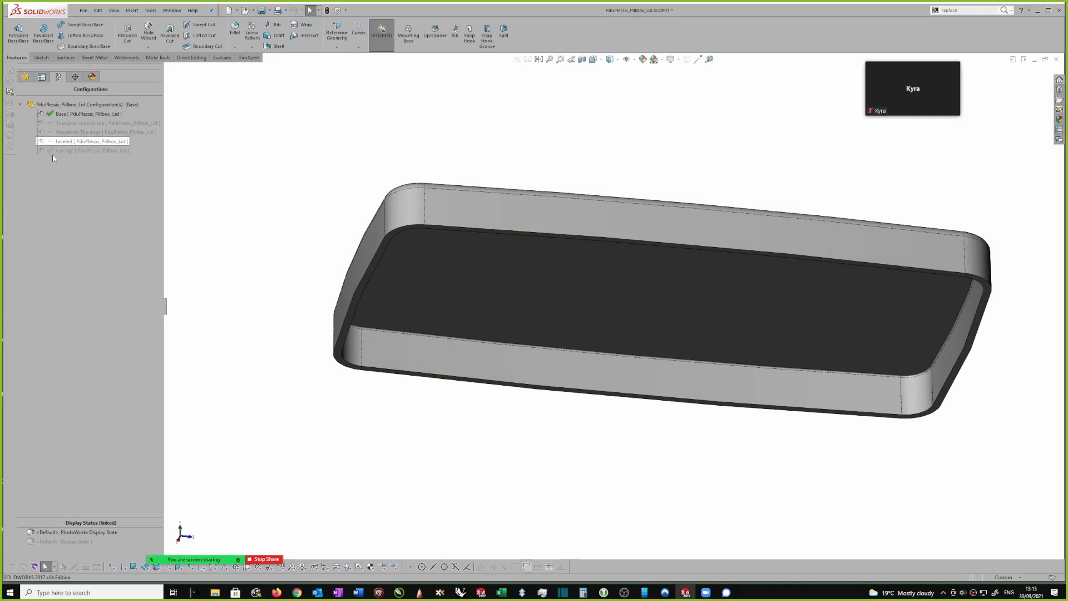
pyautogui.doubleClick(50, 150)
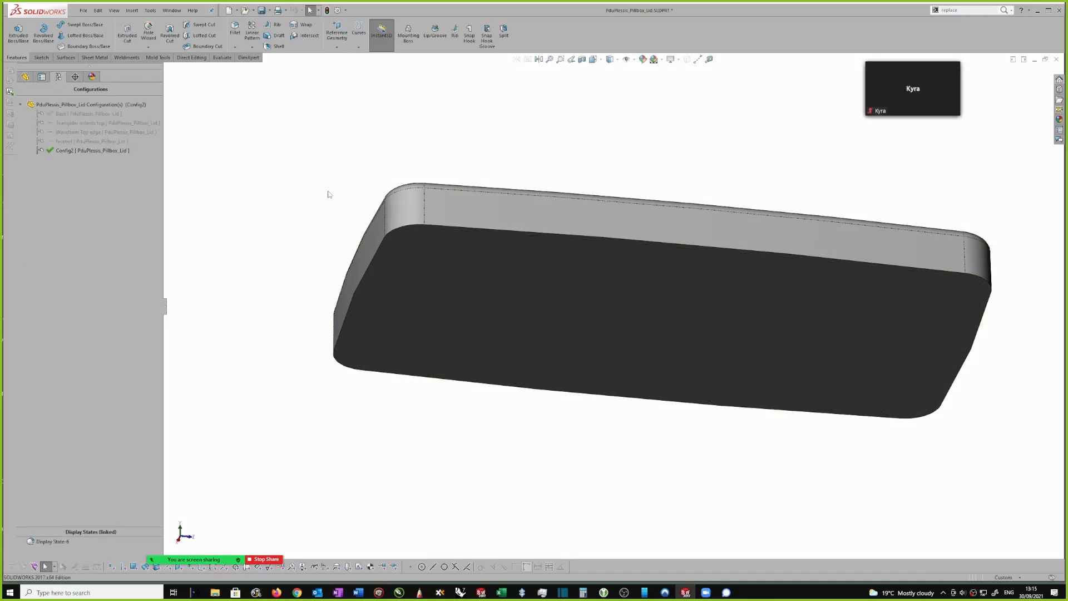
# Open the radius of the fillet around the lid's top edge for editing and limit the change to This Configuration
pyautogui.moveTo(358, 177); pyautogui.dragTo(533, 388, button='middle')
pyautogui.click(534, 389)
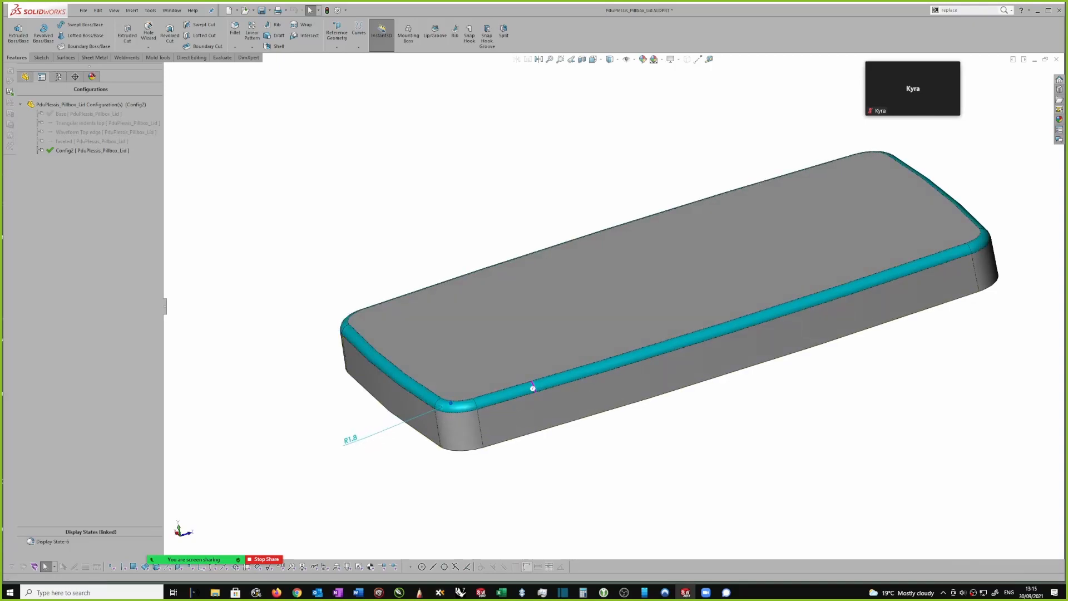
pyautogui.doubleClick(351, 439)
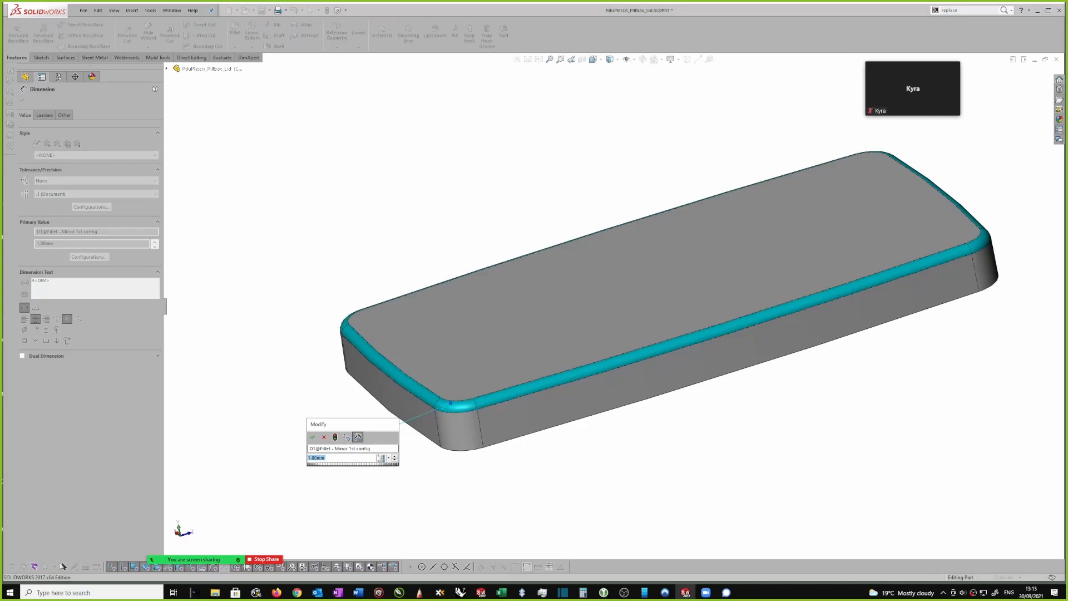
pyautogui.moveTo(376, 419); pyautogui.dragTo(420, 206)
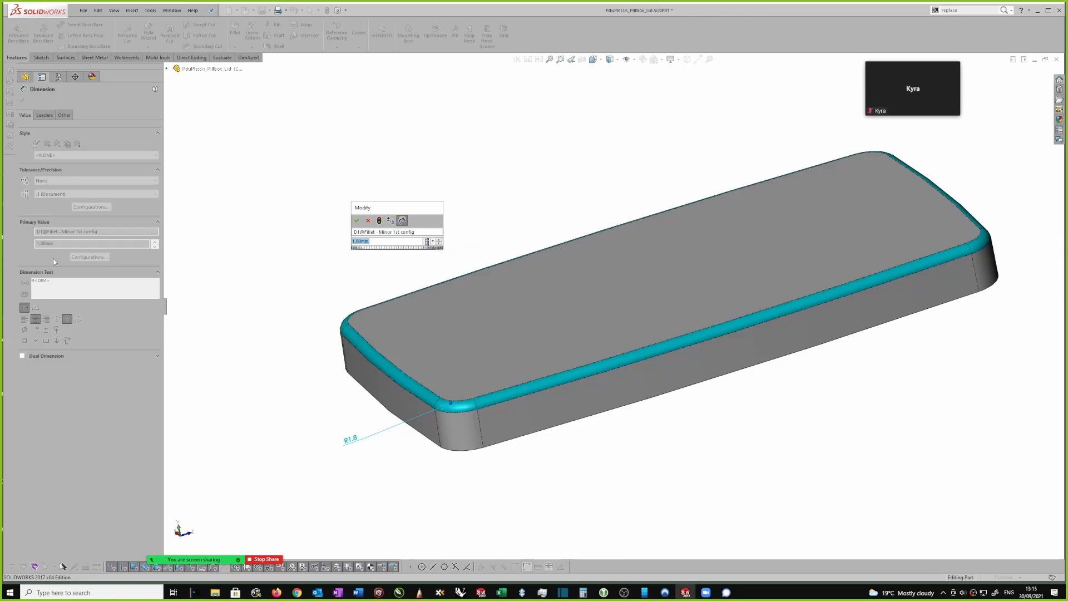
pyautogui.click(433, 242)
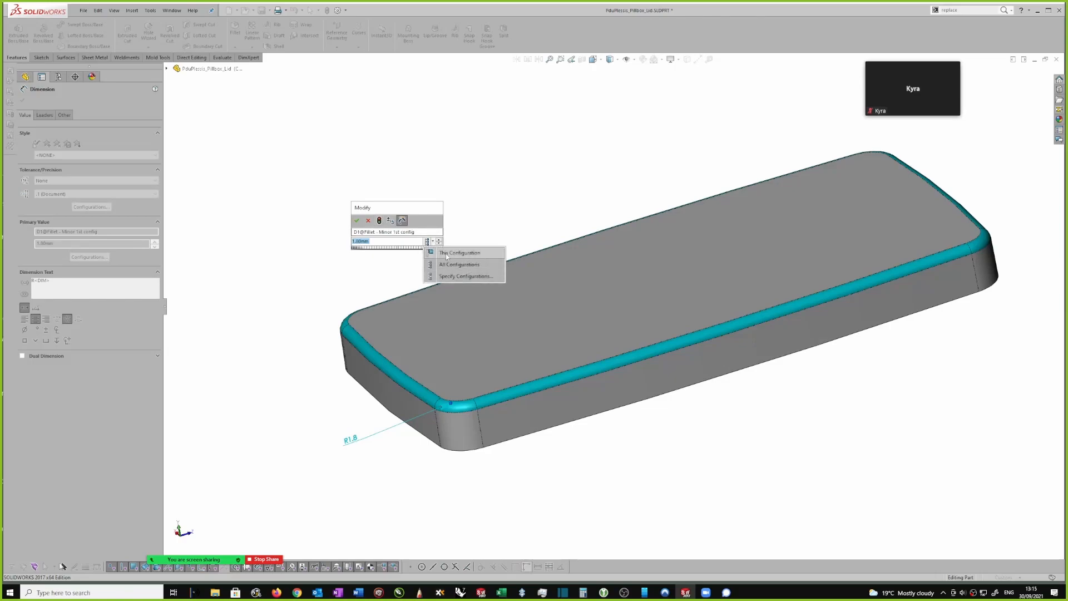
pyautogui.click(446, 254)
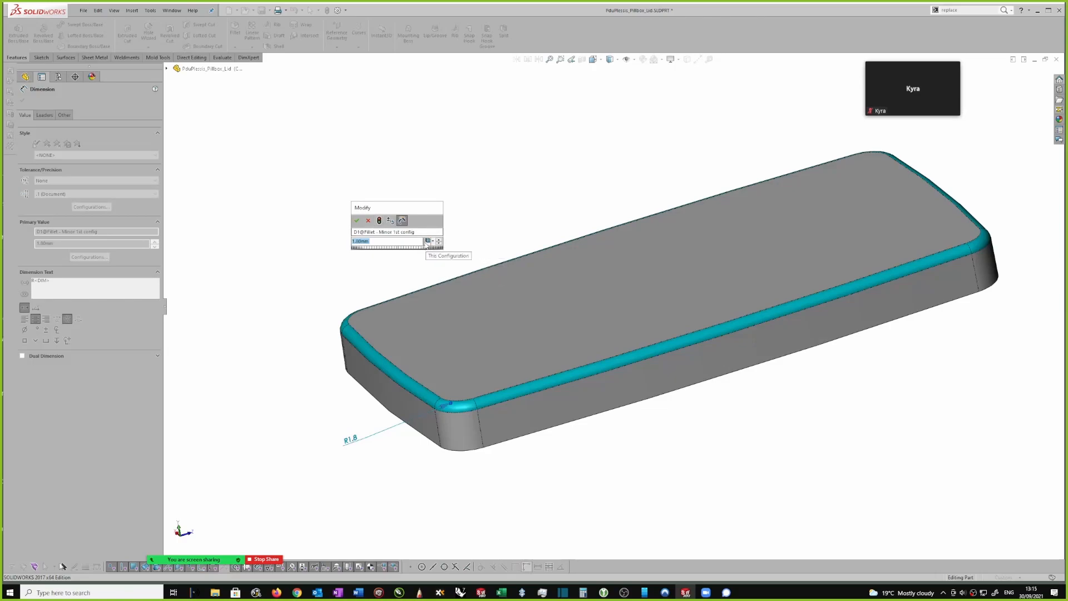
pyautogui.click(427, 241)
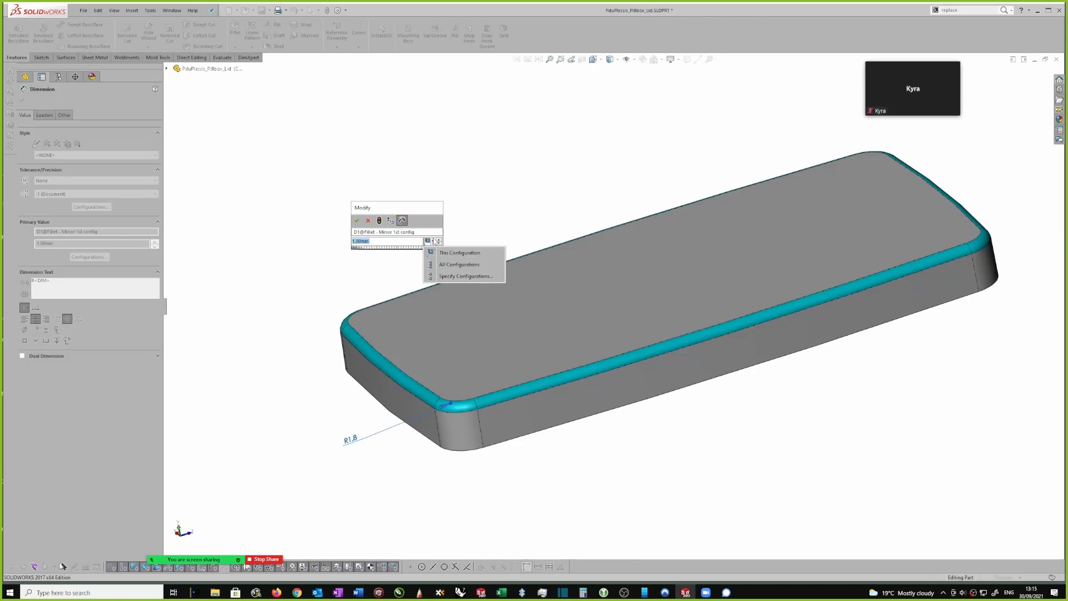
pyautogui.click(433, 241)
pyautogui.click(433, 241)
# Set the top edge fillet's radius to 2.5 mm in Config2 and rebuild the lid
pyautogui.click(360, 242)
pyautogui.click(363, 241)
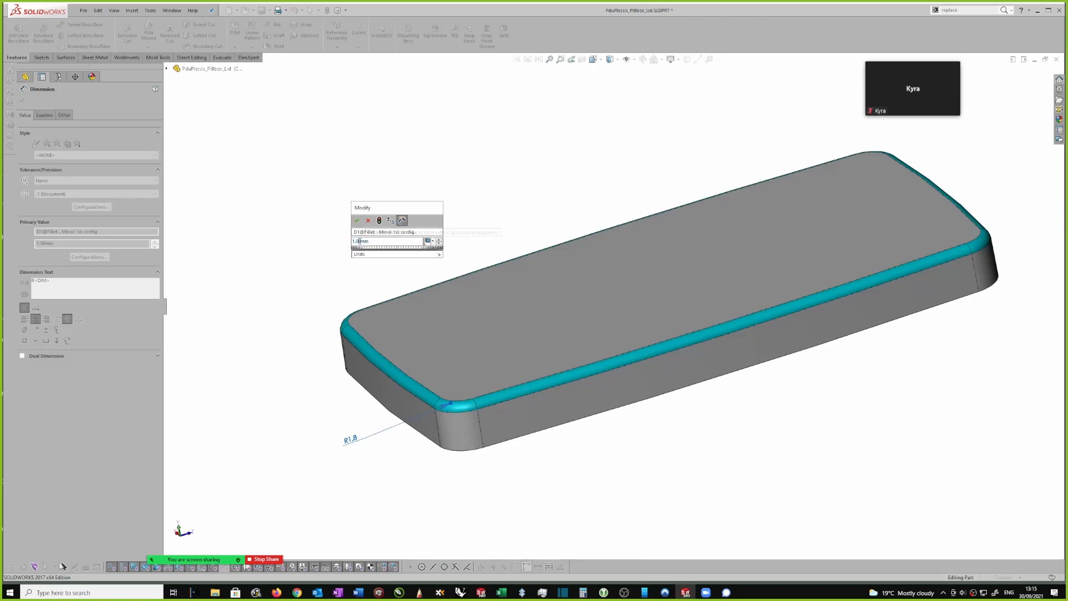
pyautogui.press('BackSpace')
pyautogui.press('BackSpace')
pyautogui.press('BackSpace')
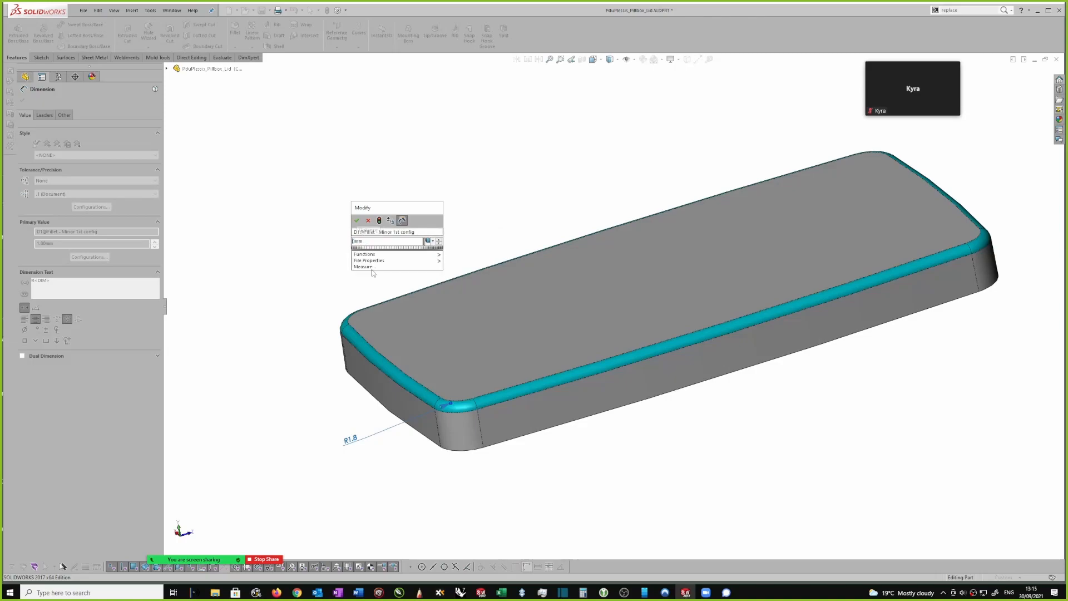
pyautogui.write('2.5')
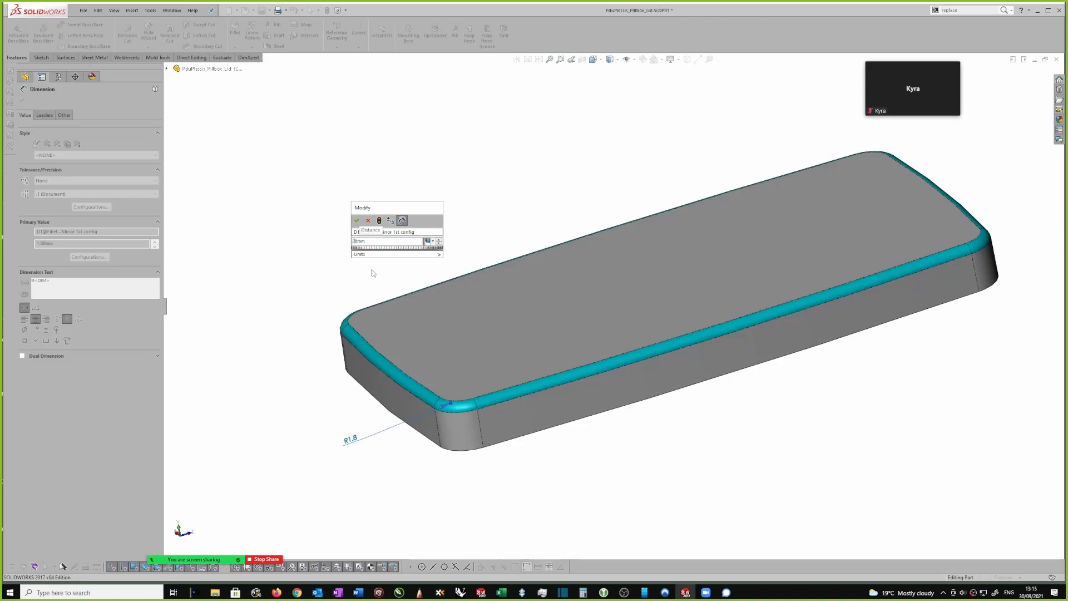
pyautogui.click(378, 219)
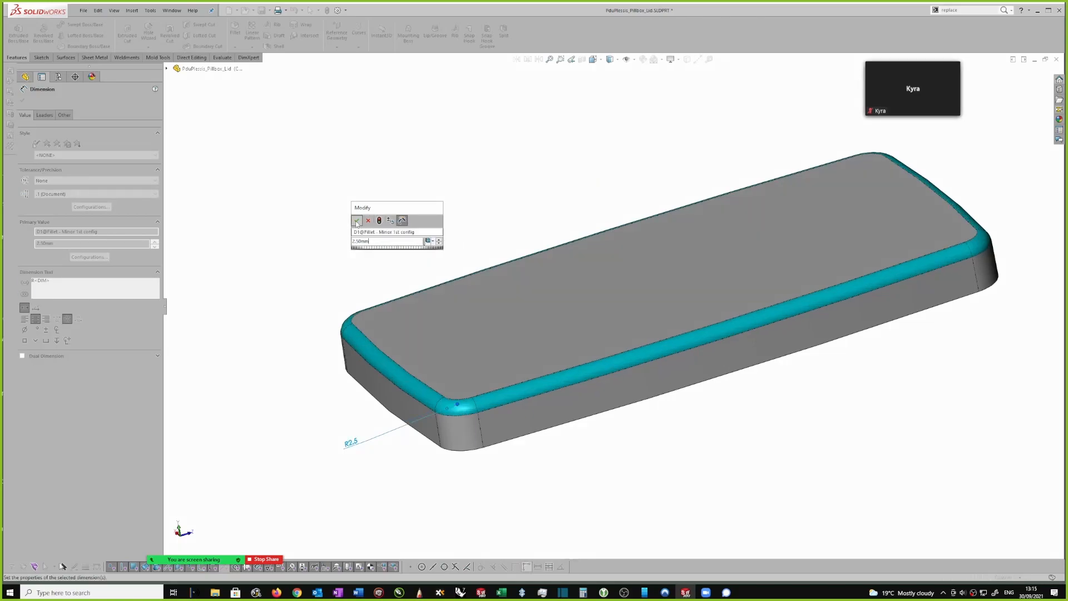
pyautogui.click(357, 222)
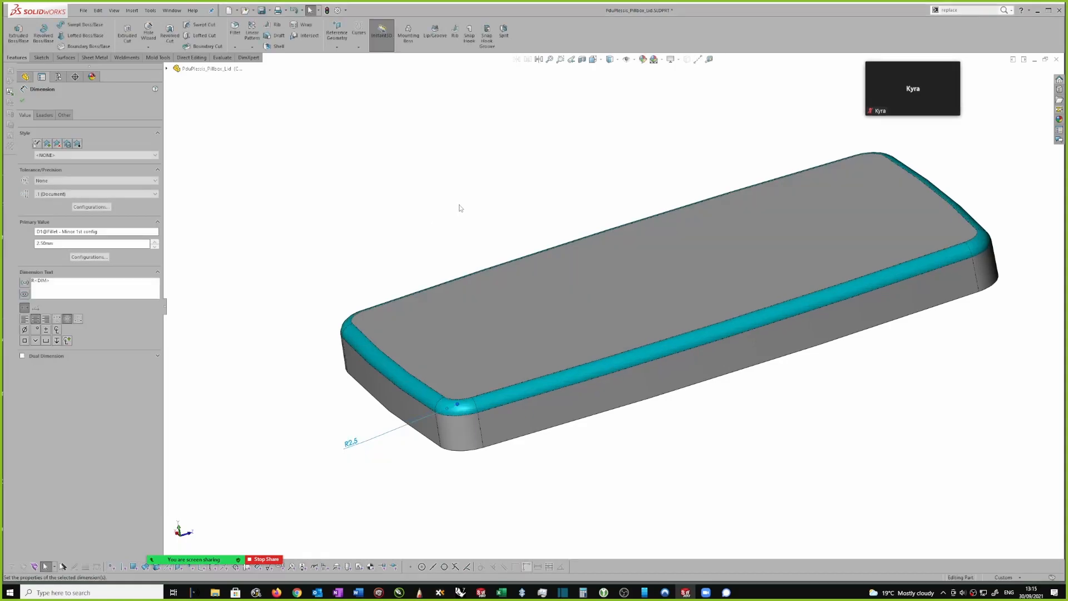
pyautogui.click(644, 455)
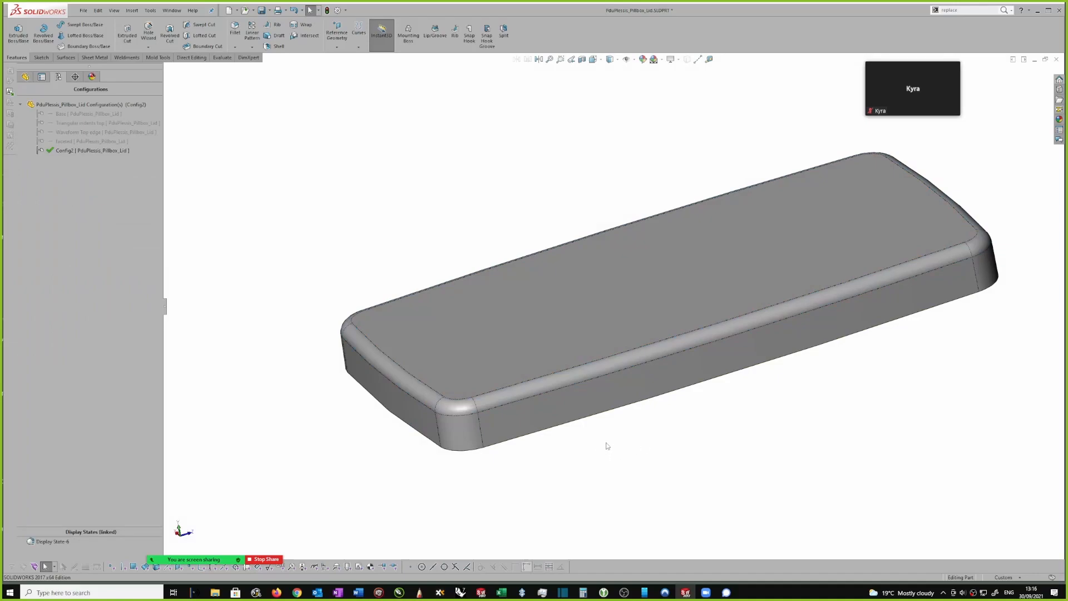
# Set the radius of the lid's vertical corner fillets to 9 mm for This Configuration and rebuild
pyautogui.click(464, 431)
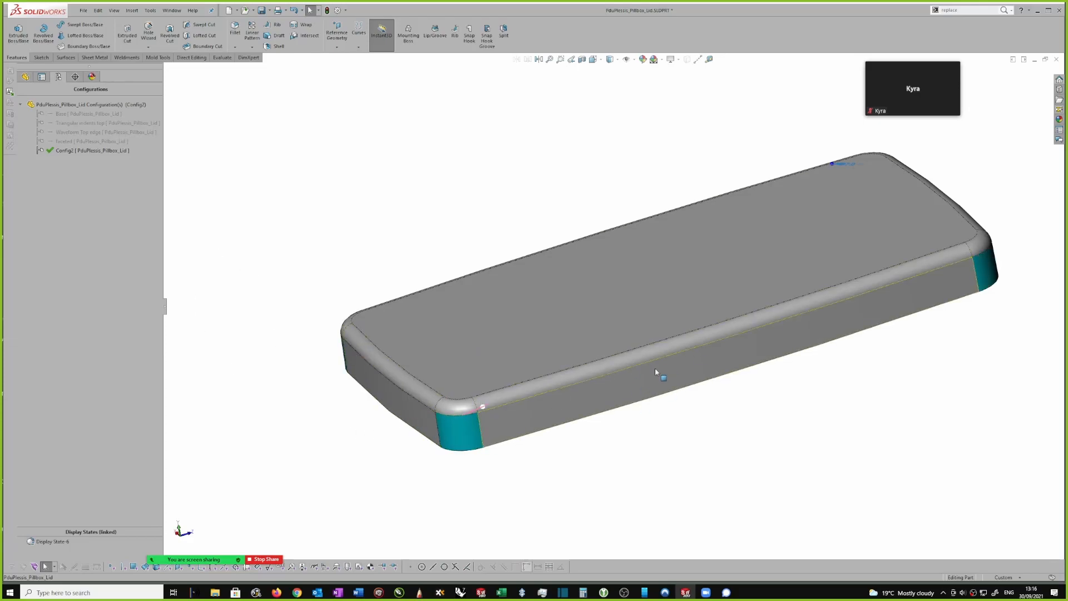
pyautogui.moveTo(627, 383); pyautogui.dragTo(630, 388, button='middle')
pyautogui.click(842, 162)
pyautogui.click(700, 156)
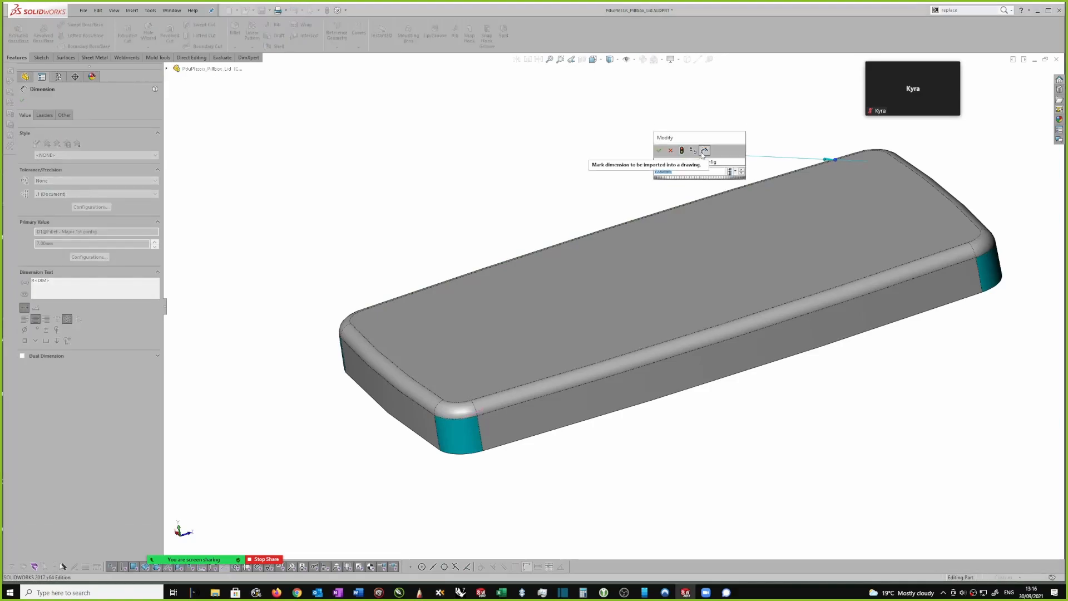
pyautogui.click(730, 172)
pyautogui.click(761, 183)
pyautogui.write('9')
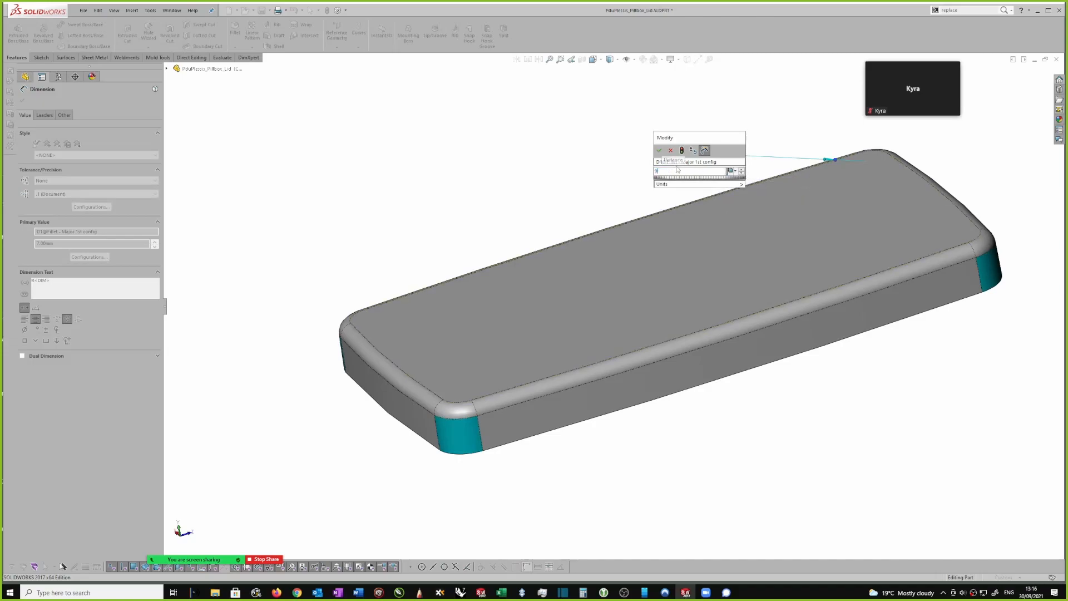
pyautogui.click(681, 149)
pyautogui.click(659, 152)
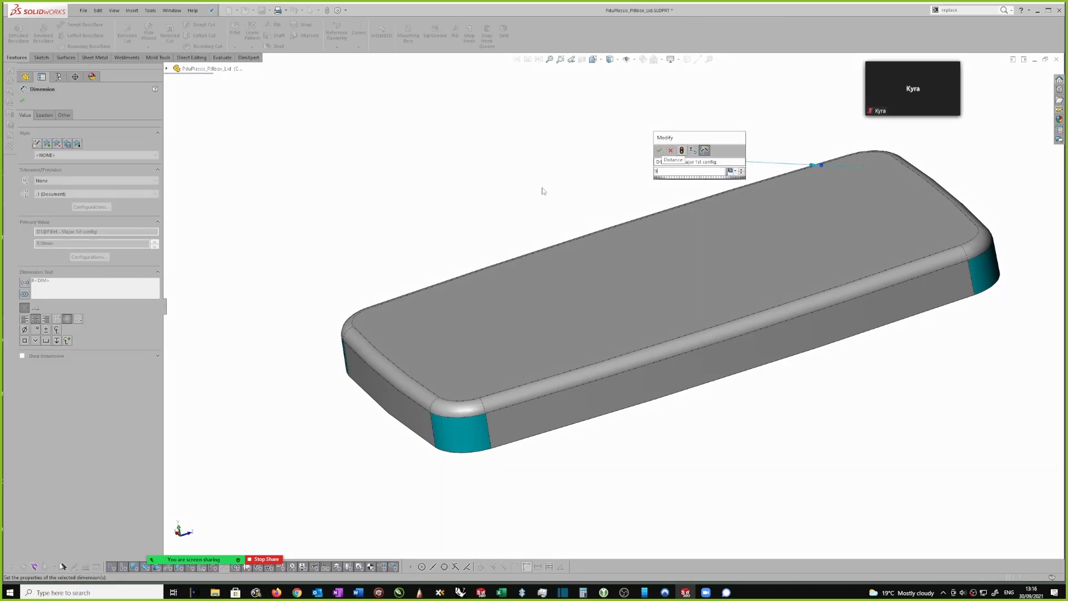
# Compare the lid's corner rounding in the Base configuration with Config2, finishing with Config2 active
pyautogui.moveTo(512, 207); pyautogui.dragTo(347, 195, button='middle')
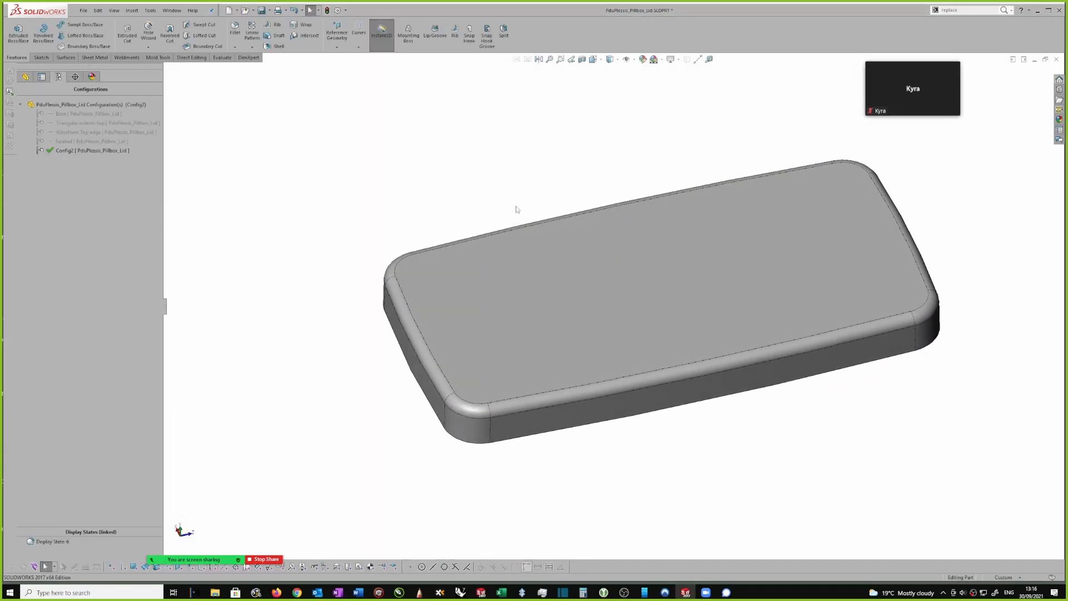
pyautogui.moveTo(546, 247); pyautogui.dragTo(549, 238, button='middle')
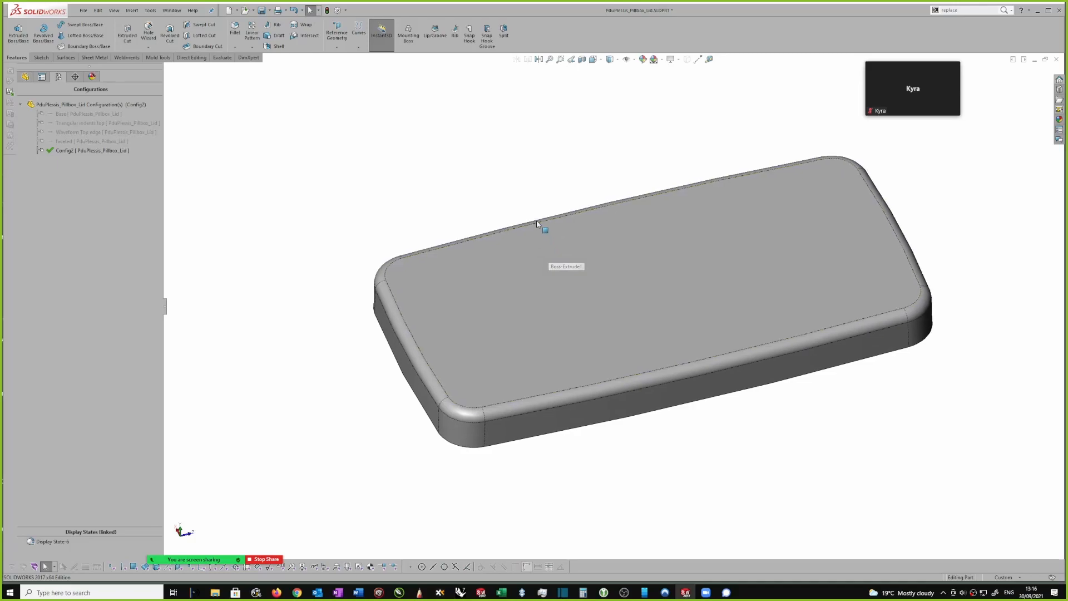
pyautogui.doubleClick(101, 114)
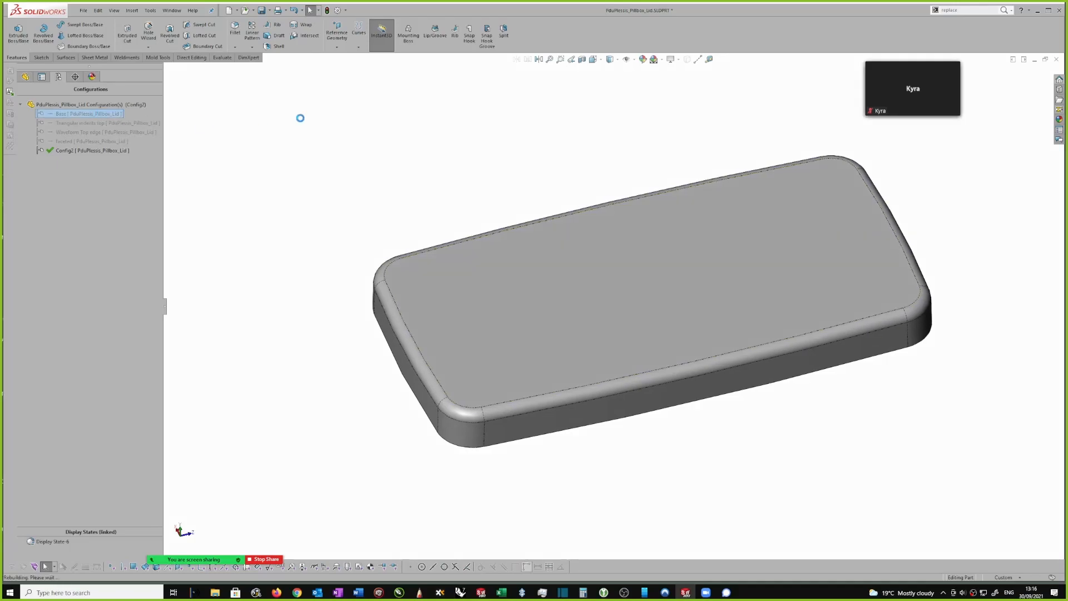
pyautogui.doubleClick(92, 150)
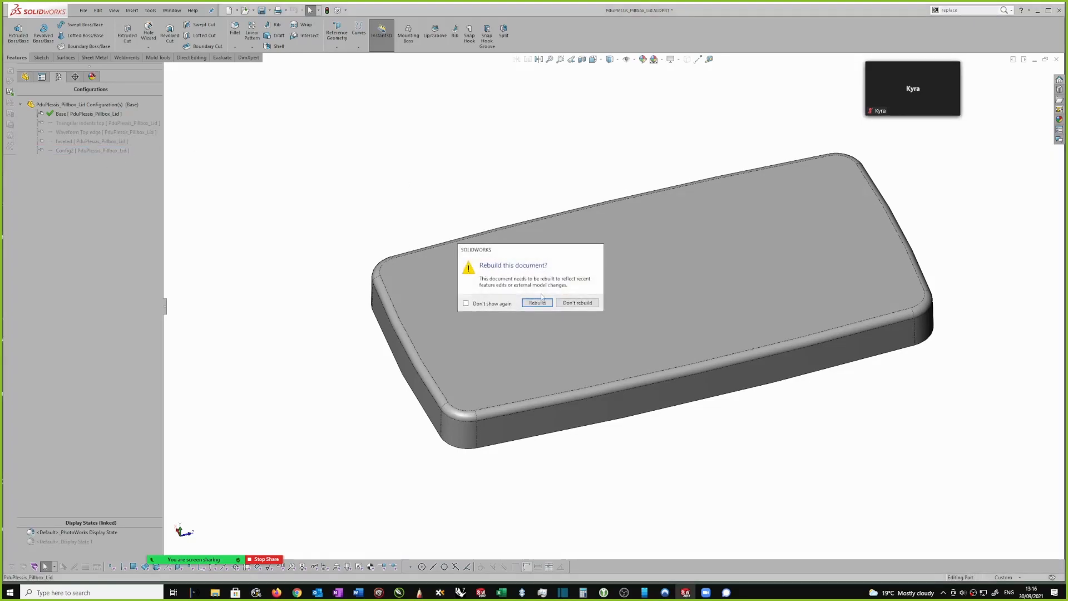
pyautogui.click(538, 304)
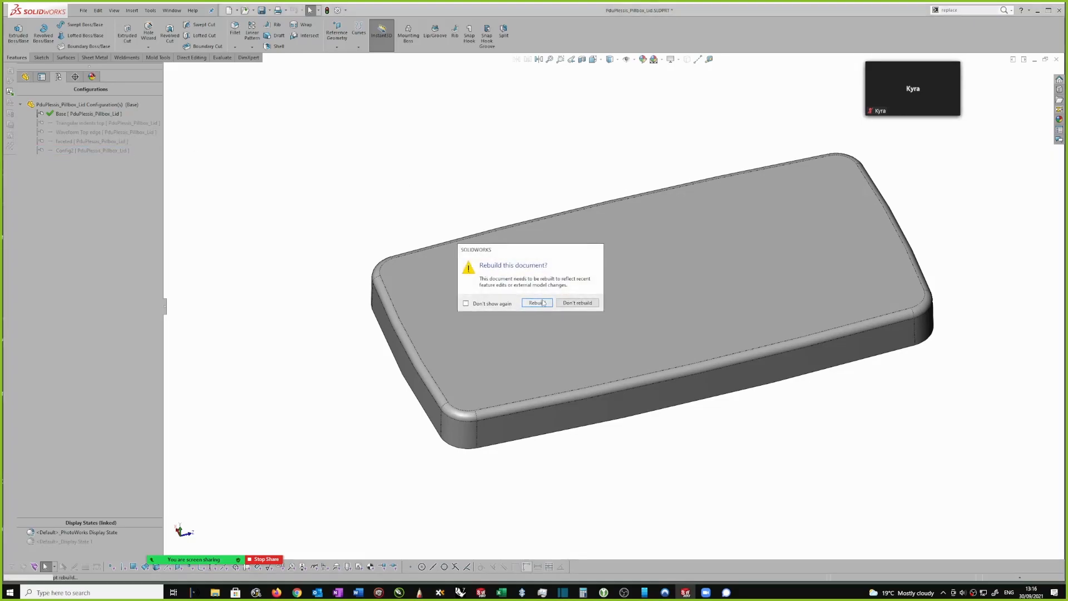
pyautogui.doubleClick(83, 115)
pyautogui.doubleClick(86, 151)
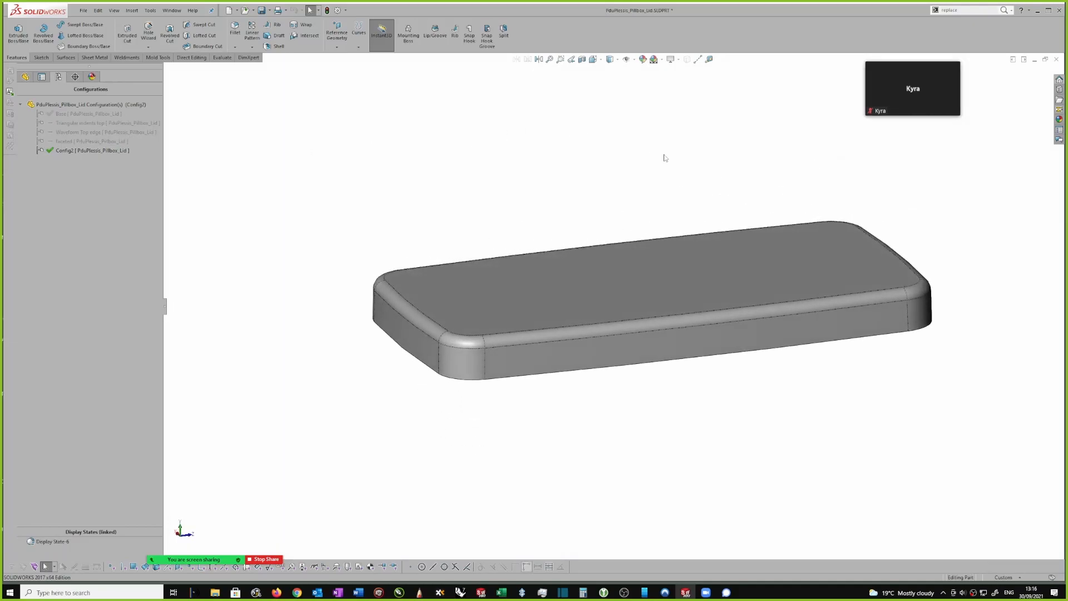
pyautogui.moveTo(678, 162); pyautogui.dragTo(548, 166, button='middle')
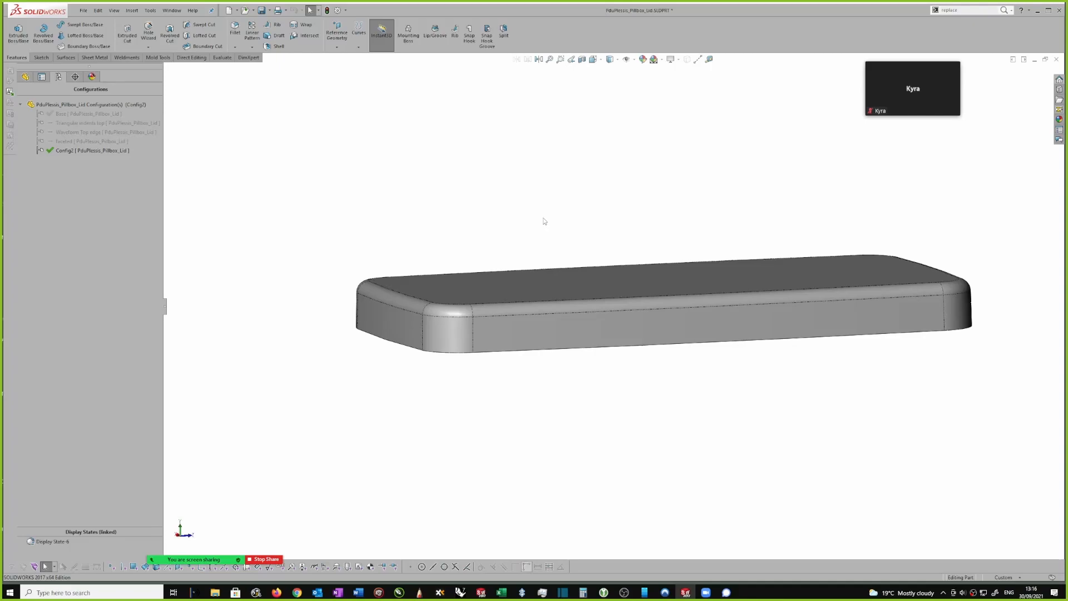
pyautogui.moveTo(496, 215); pyautogui.dragTo(468, 187, button='middle')
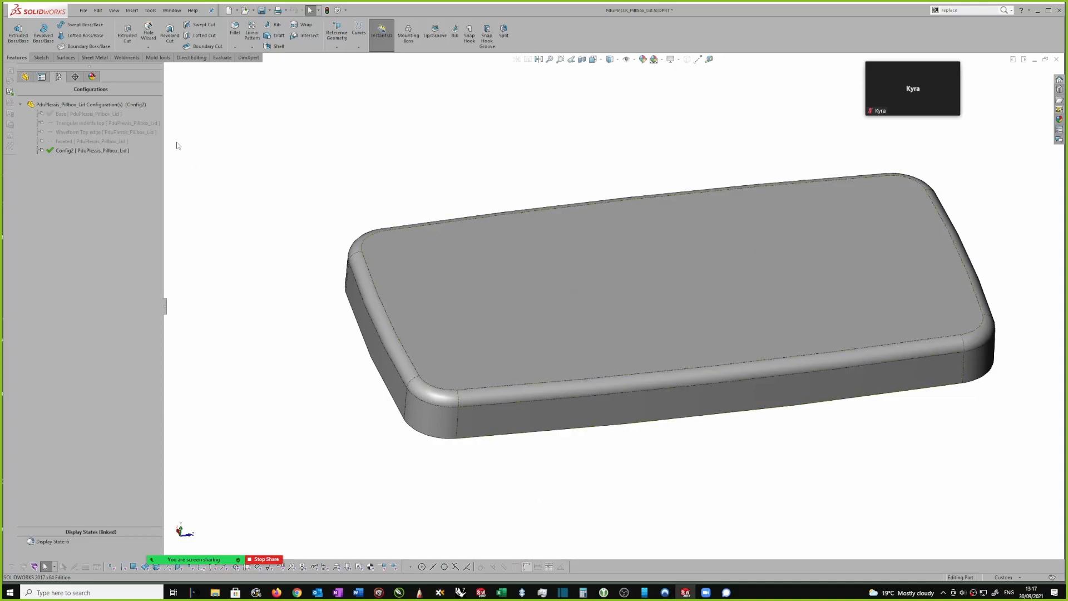
# Activate the Triangular indents top configuration and rebuild the document
pyautogui.click(74, 124)
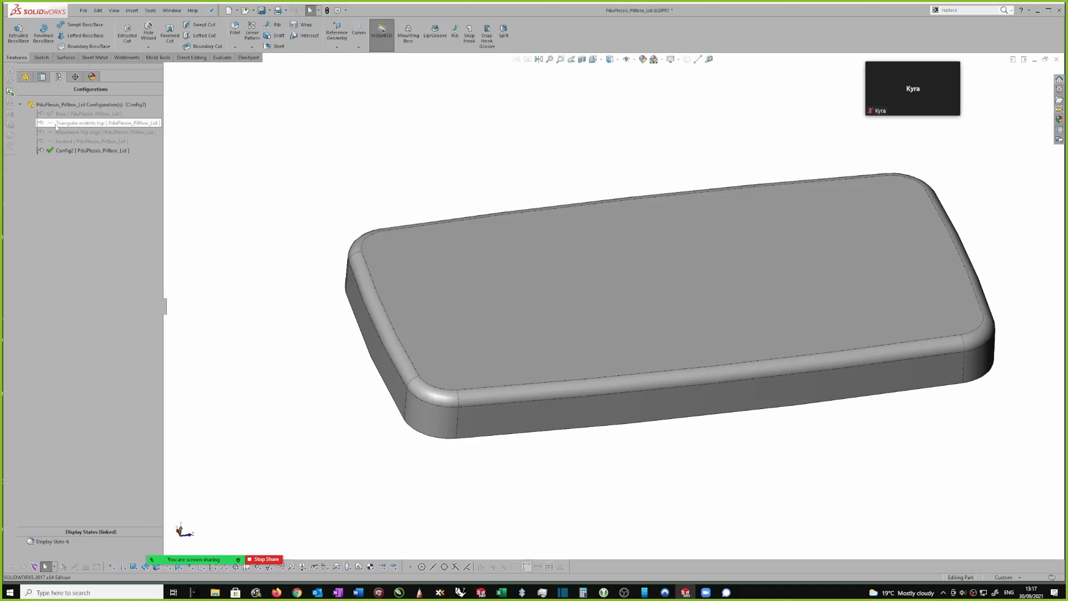
pyautogui.doubleClick(56, 123)
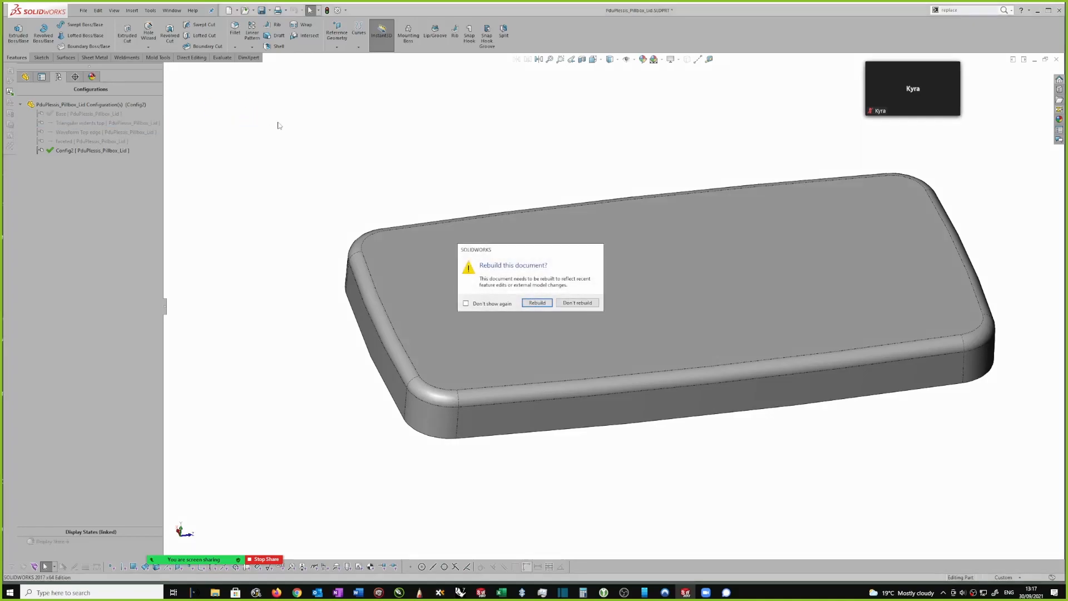
pyautogui.click(537, 302)
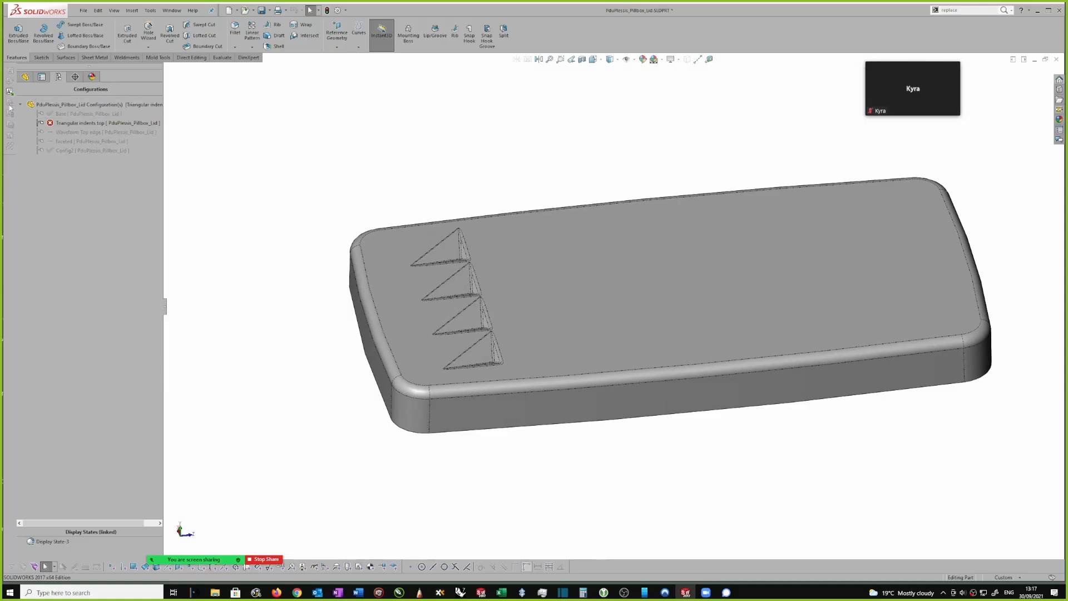
# Suppress the failing Fillets - Major feature in the Triangular indents top configuration
pyautogui.click(25, 77)
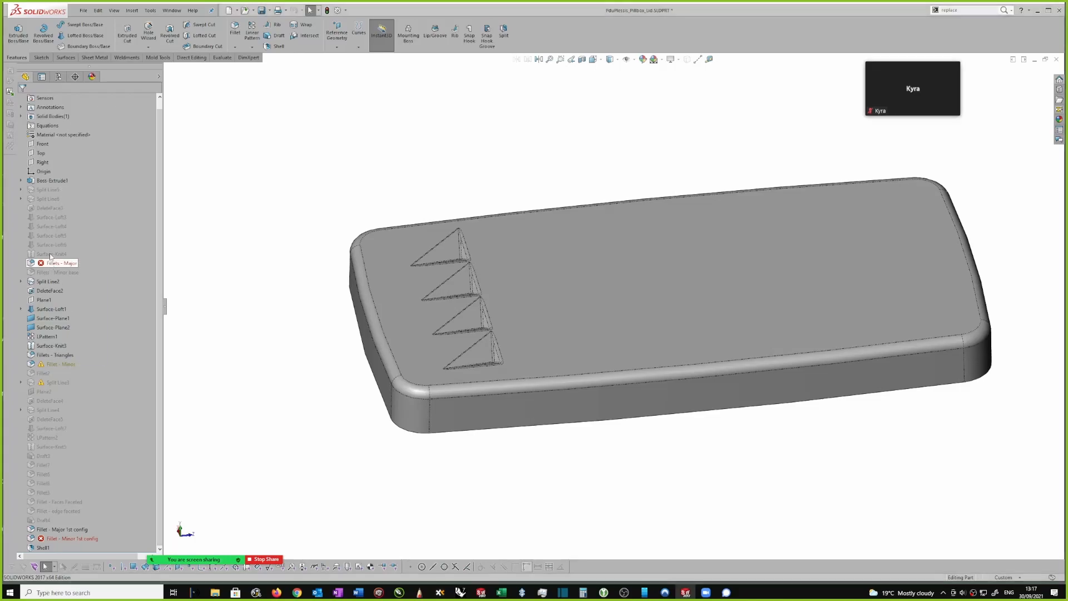
pyautogui.click(65, 263)
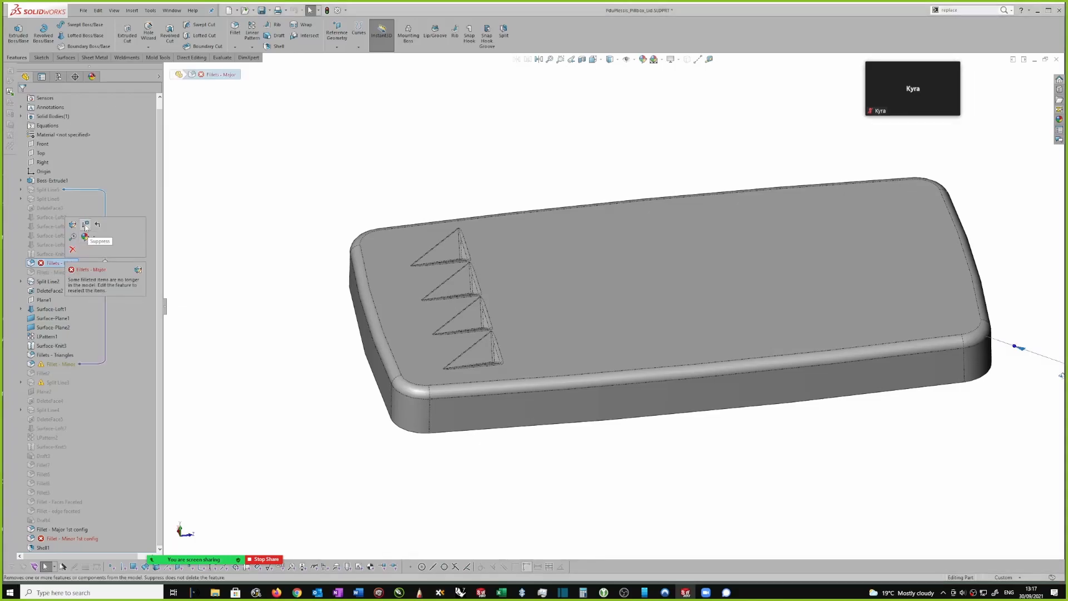
pyautogui.click(84, 229)
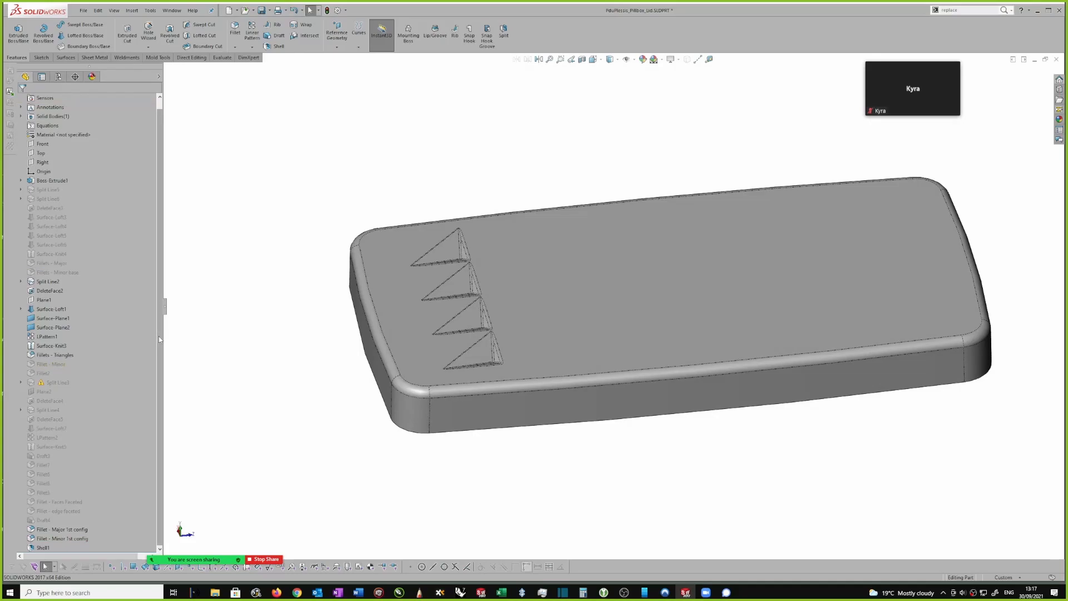
# Expand Split Line3 in the feature tree and suppress its Sketch4
pyautogui.click(21, 382)
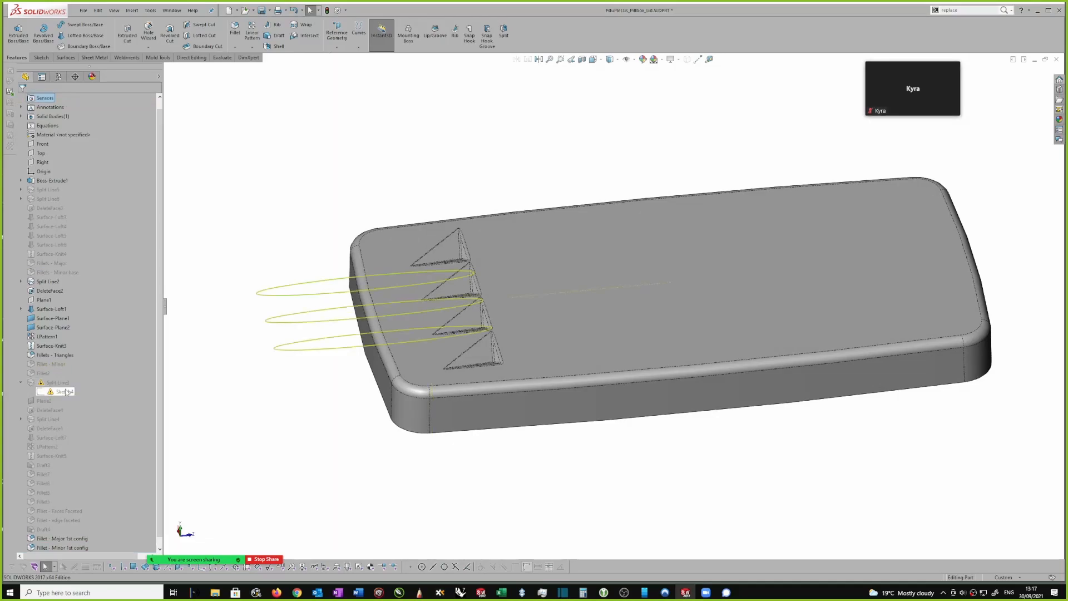
pyautogui.click(66, 391)
pyautogui.click(98, 351)
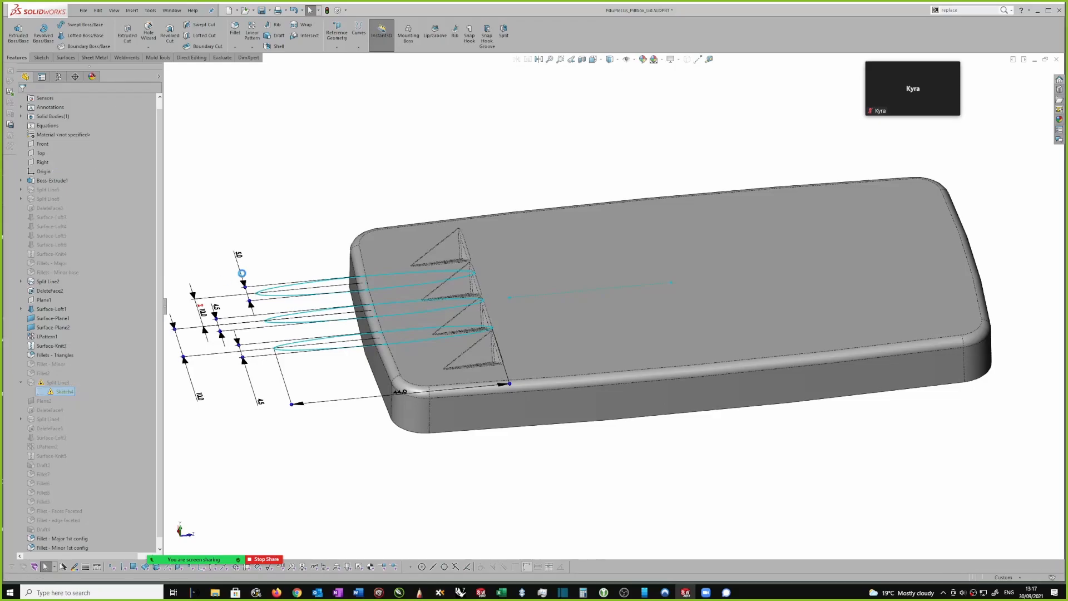
# Roll the lid's feature history back to directly after Split Line2, where the triangle outlines split the top face
pyautogui.moveTo(160, 423); pyautogui.dragTo(165, 488)
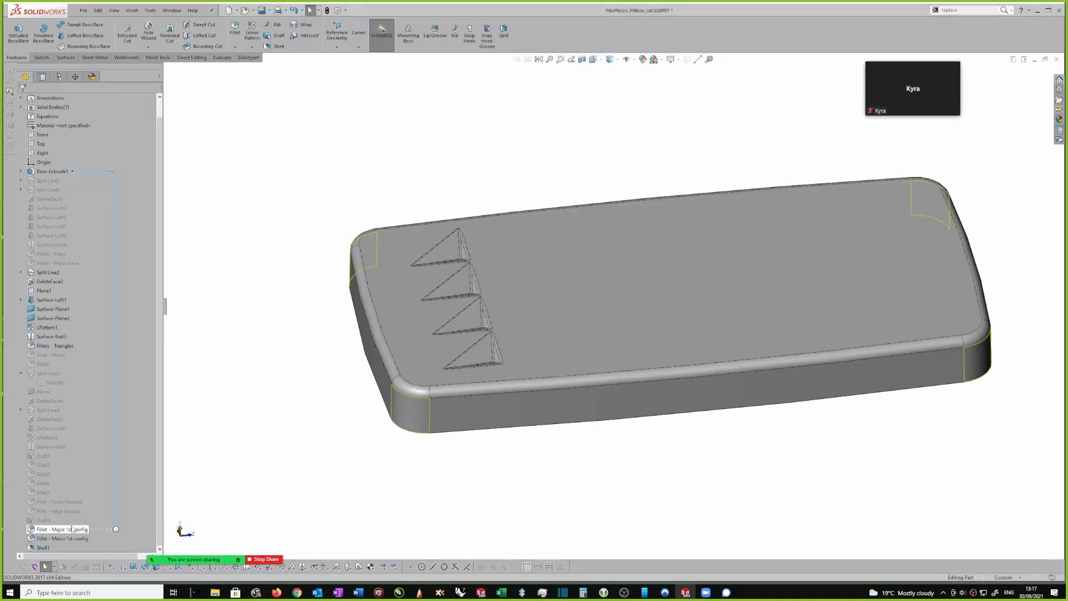
pyautogui.moveTo(389, 339); pyautogui.dragTo(439, 244, button='middle')
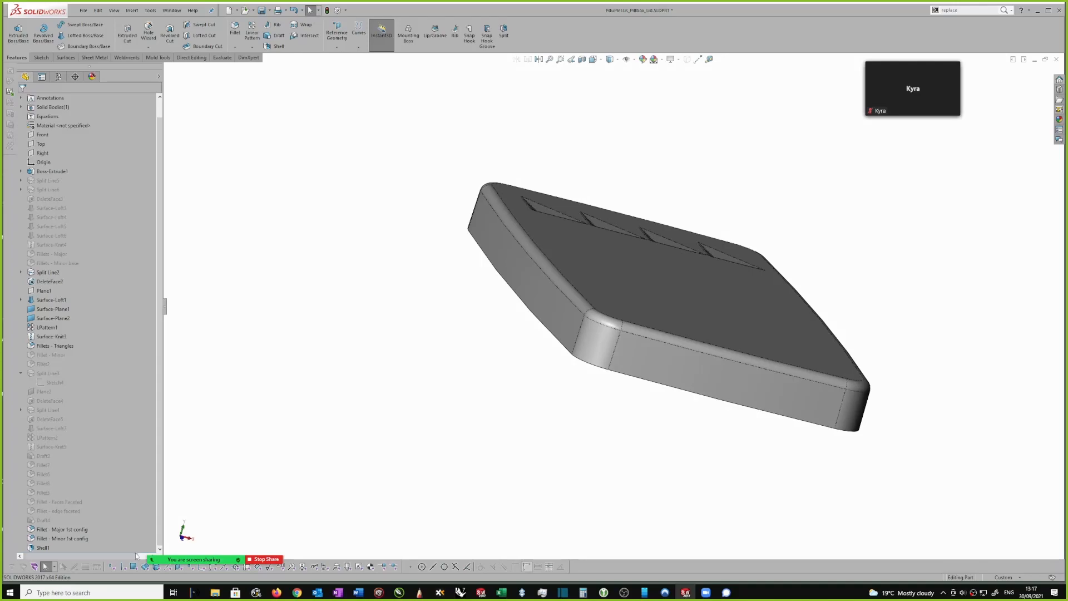
pyautogui.moveTo(133, 466); pyautogui.dragTo(103, 268)
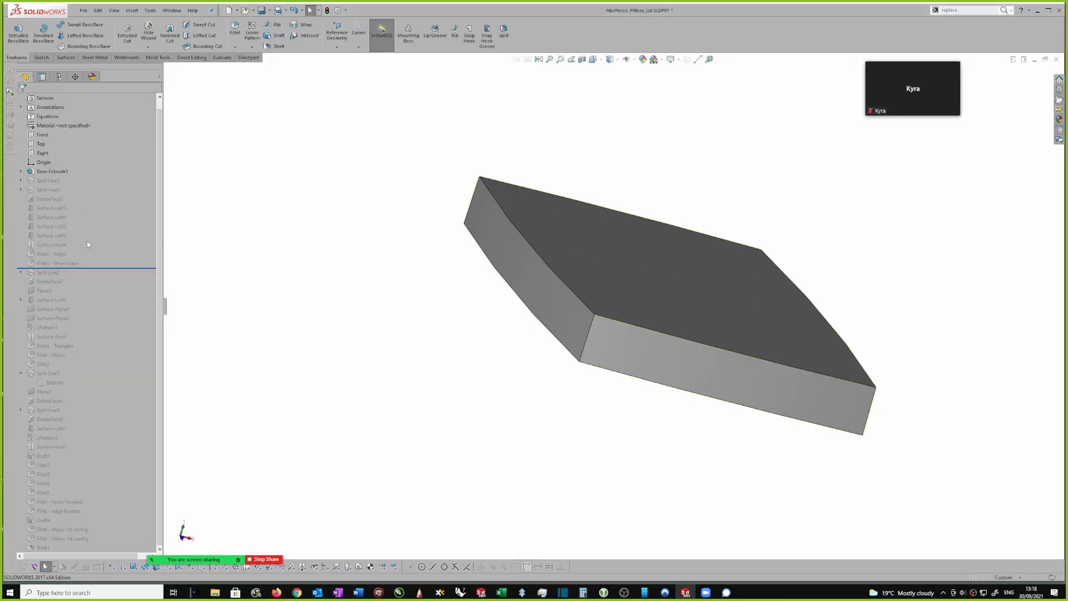
pyautogui.moveTo(587, 190); pyautogui.dragTo(646, 177, button='middle')
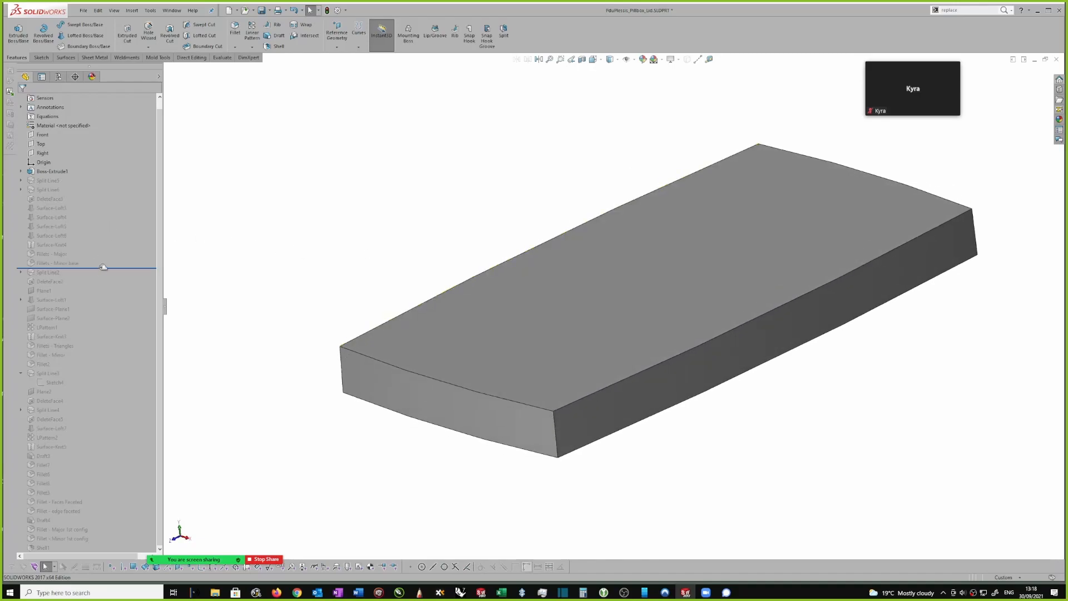
pyautogui.moveTo(103, 268); pyautogui.dragTo(128, 278)
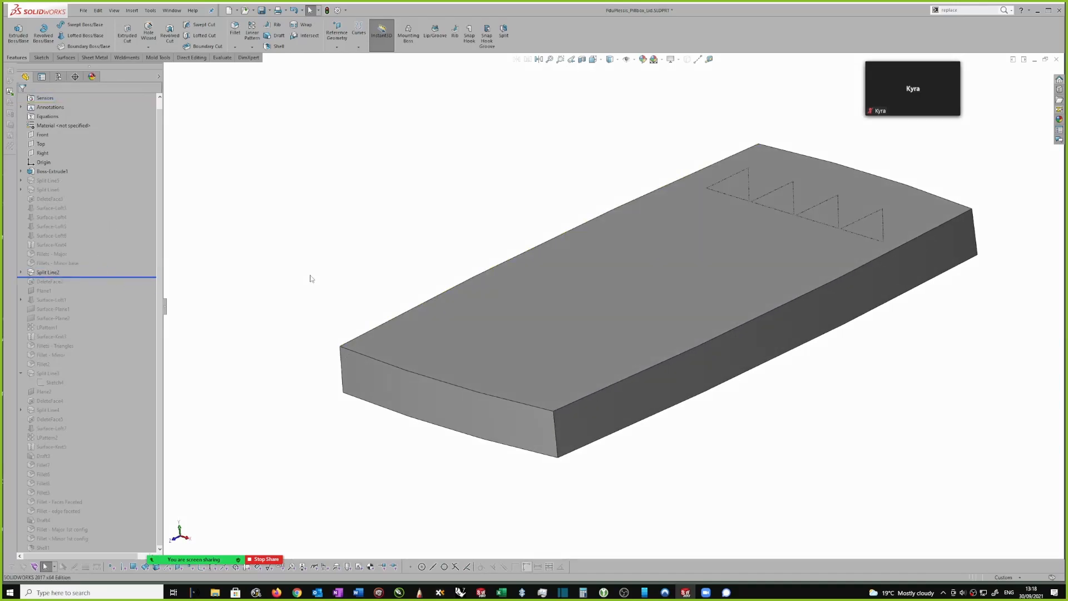
# Open Sketch2 of Split Line2 for editing and view the triangle outlines and their dimensions straight on
pyautogui.click(21, 272)
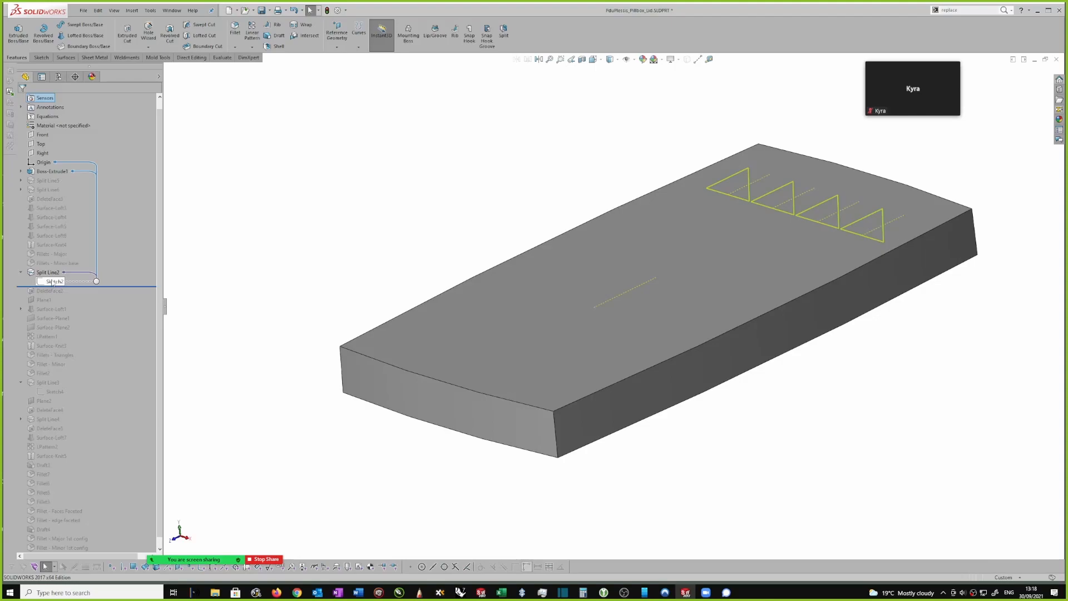
pyautogui.click(55, 282)
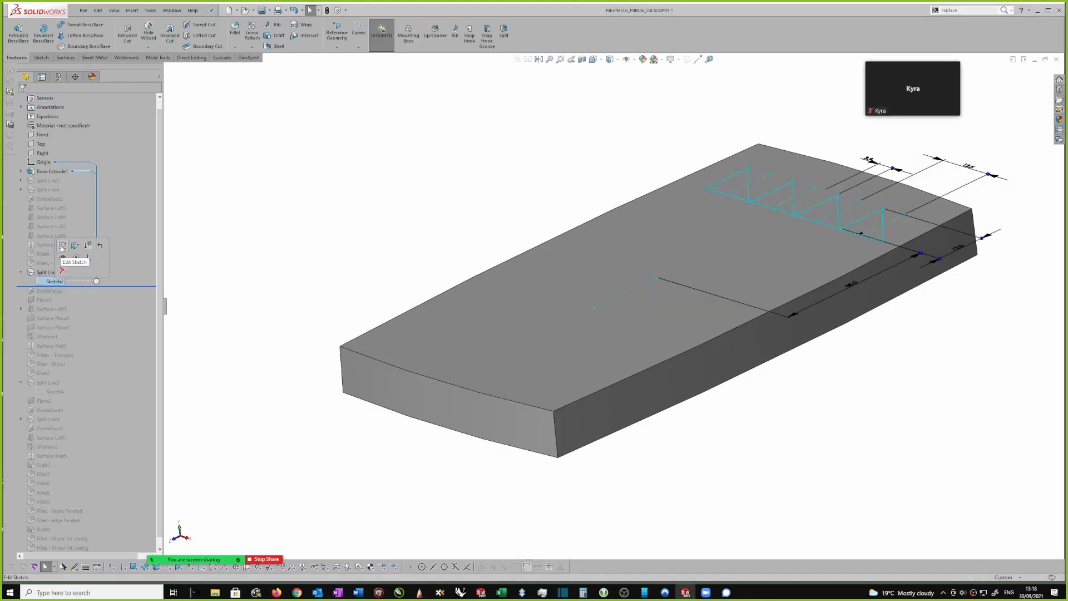
pyautogui.click(63, 246)
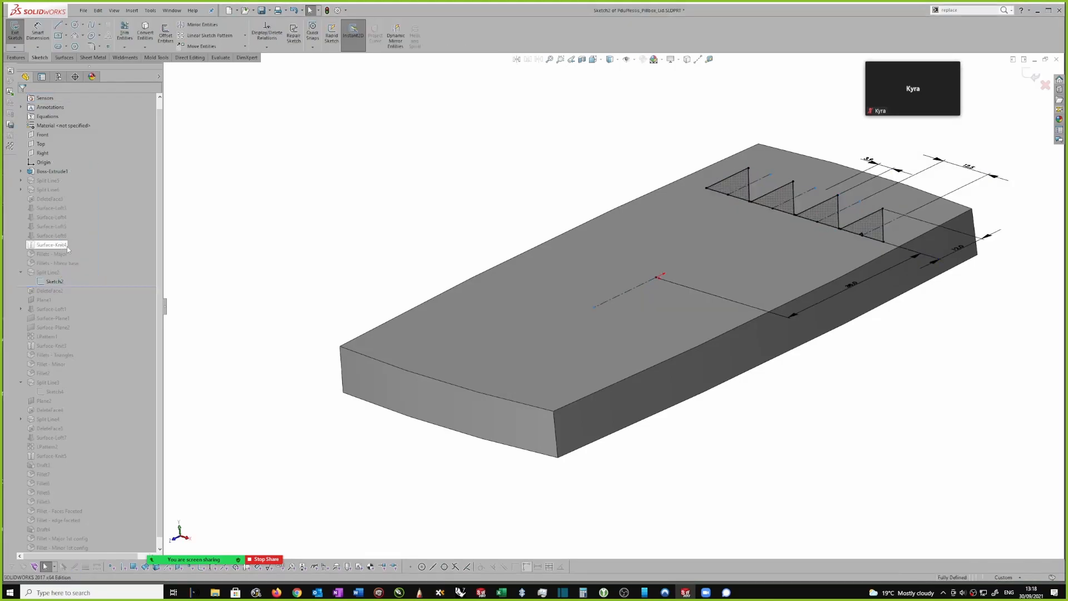
pyautogui.rightClick(1022, 275)
pyautogui.click(971, 275)
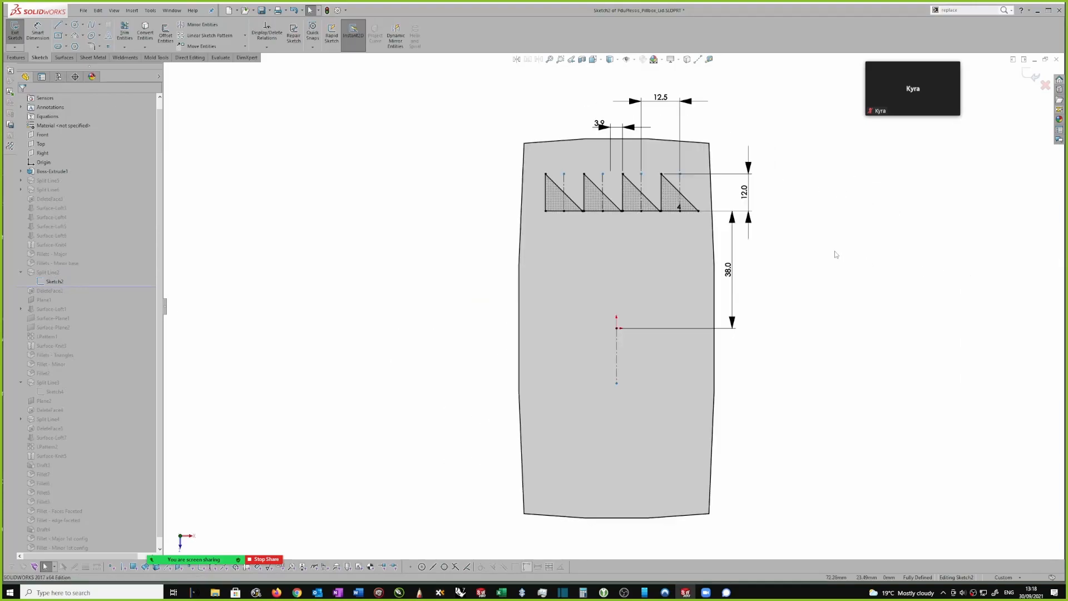
pyautogui.scroll(-3, 590, 241)
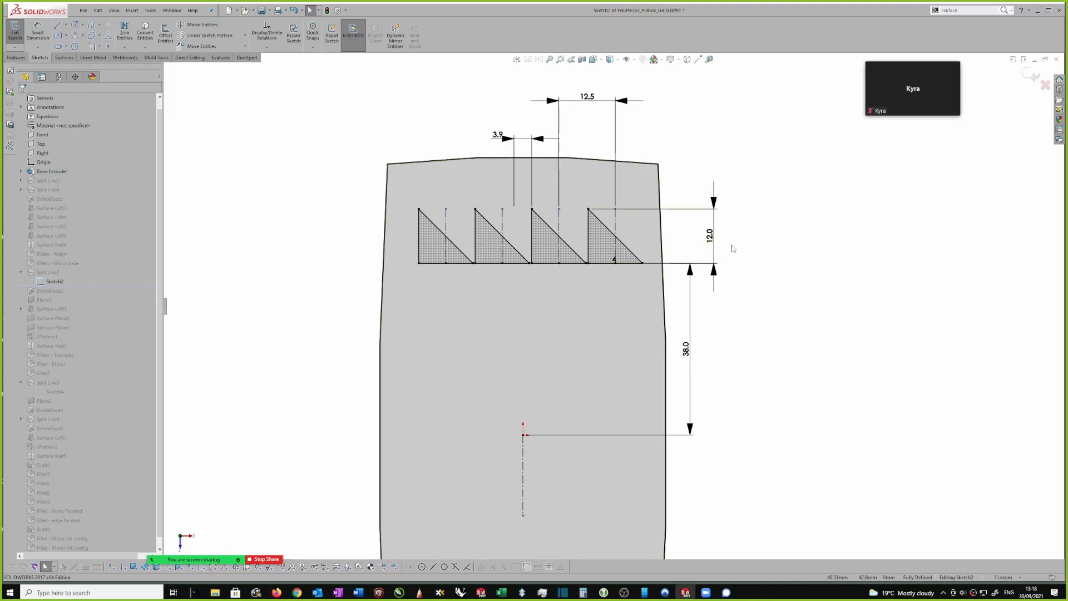
pyautogui.scroll(-2, 523, 225)
pyautogui.scroll(2, 534, 169)
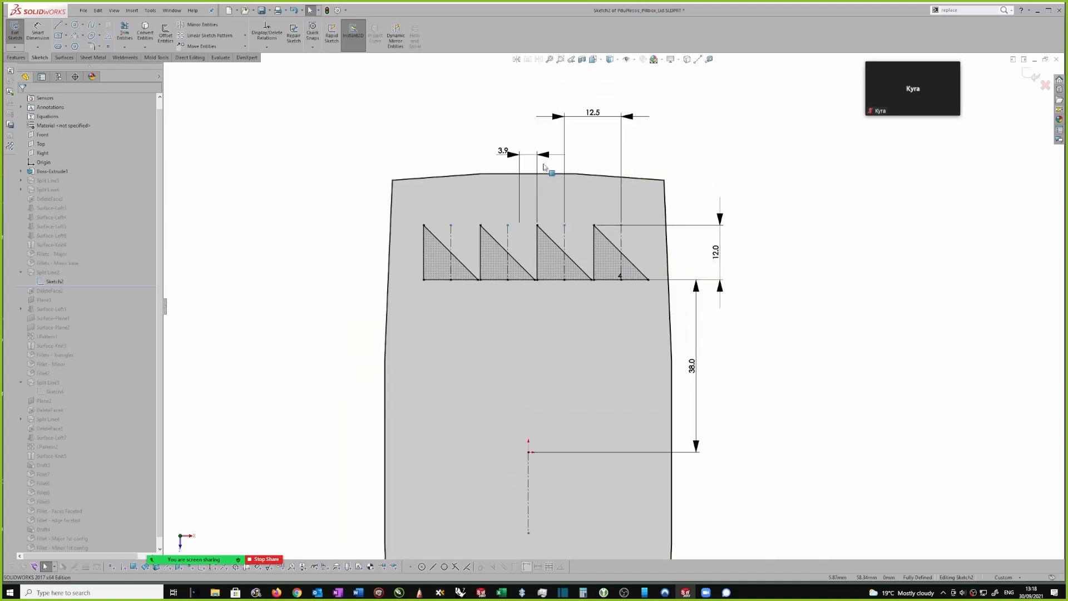
# Set the 3.9 mm offset dimension above the row of triangles to 0.1 mm
pyautogui.doubleClick(536, 167)
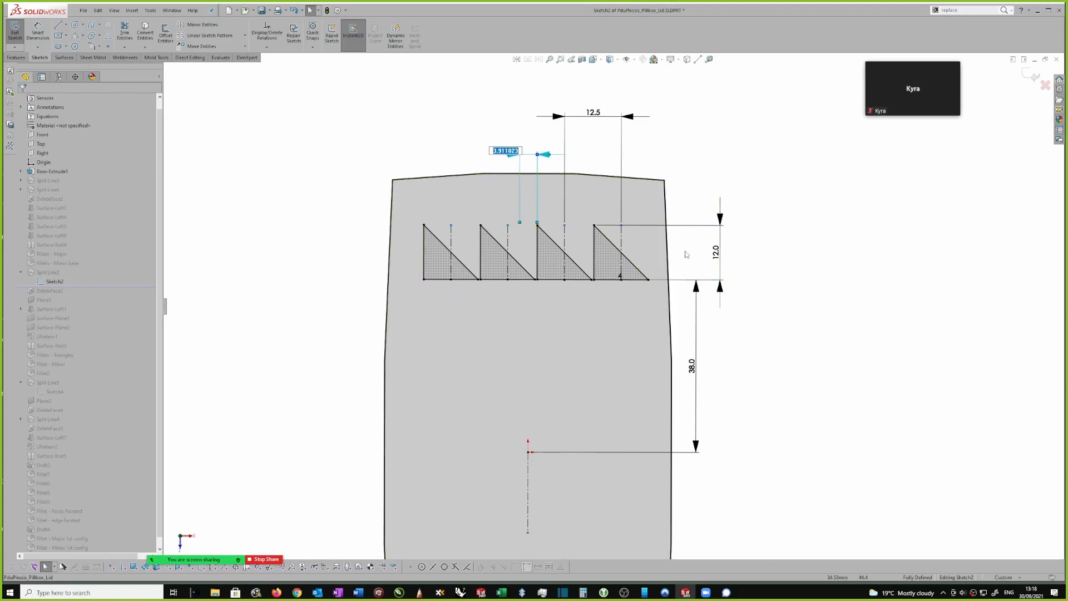
pyautogui.click(528, 150)
pyautogui.click(501, 155)
pyautogui.write('0.1')
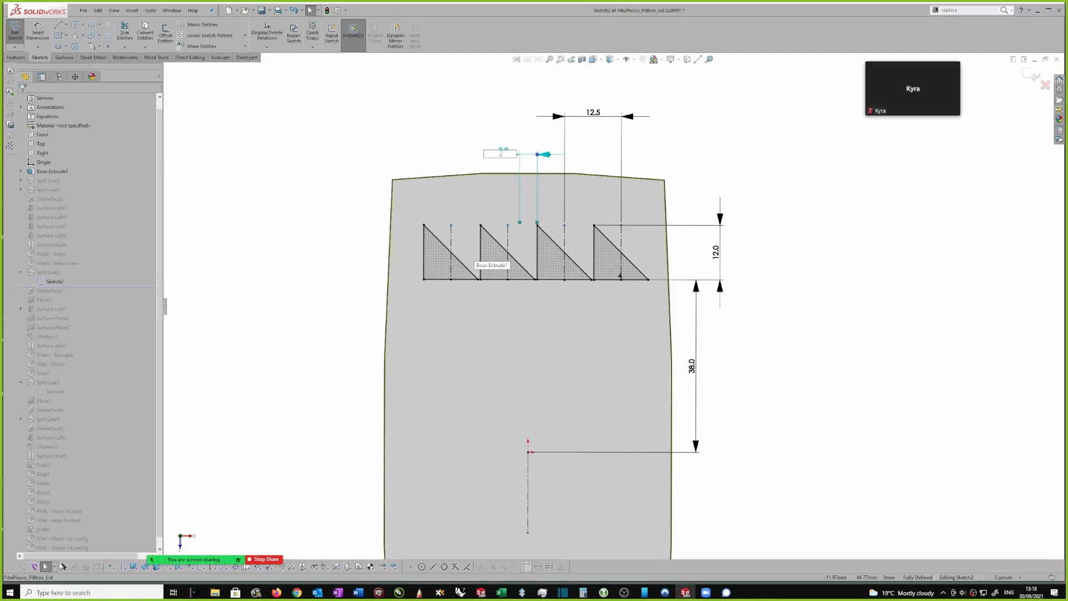
pyautogui.press('Return')
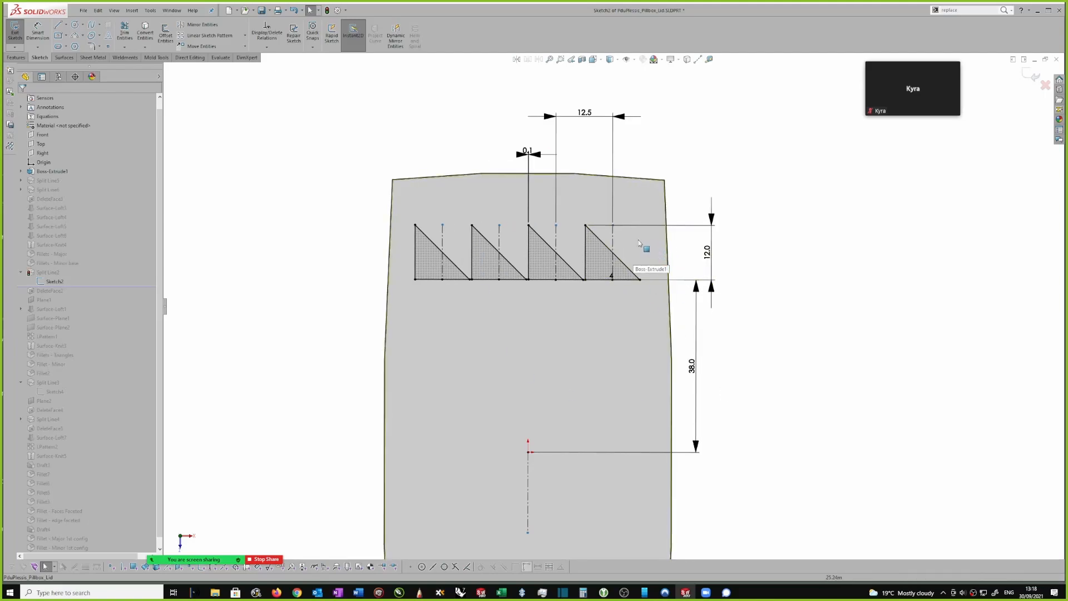
# Set the triangle row's horizontal offset dimension to 3.5 mm
pyautogui.doubleClick(526, 154)
pyautogui.write('3.5')
pyautogui.press('Return')
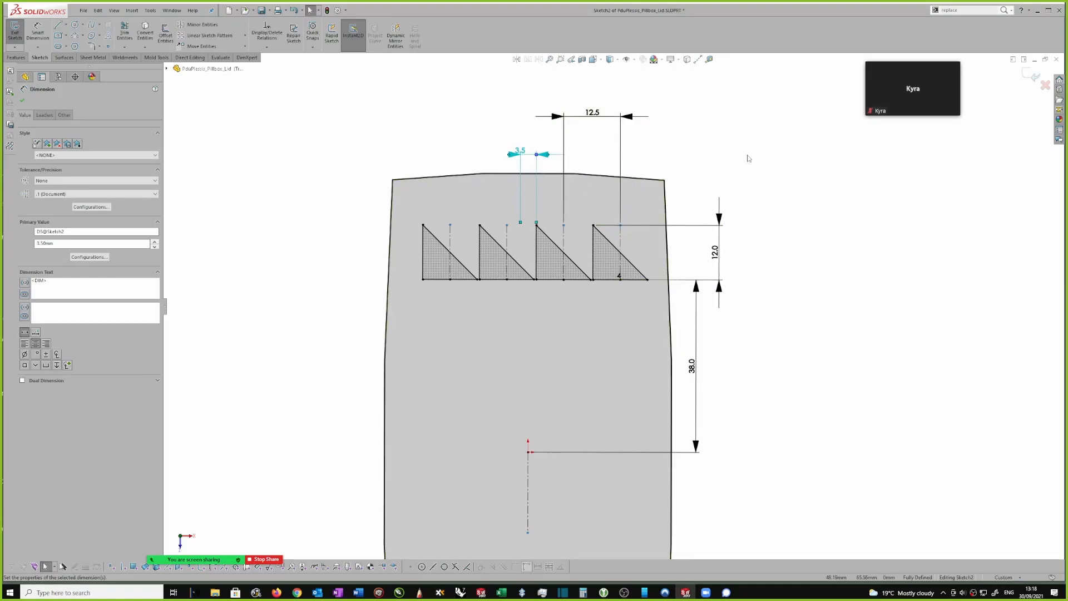
# Finish editing the triangle sketch and roll the lid's feature history back to just before Split Line2
pyautogui.click(765, 167)
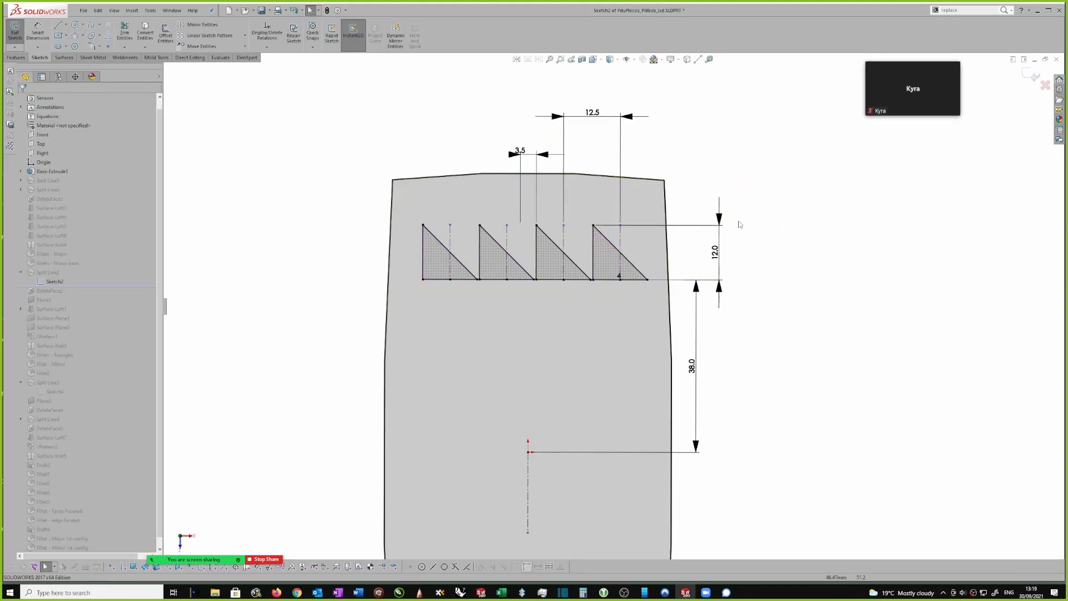
pyautogui.click(1029, 77)
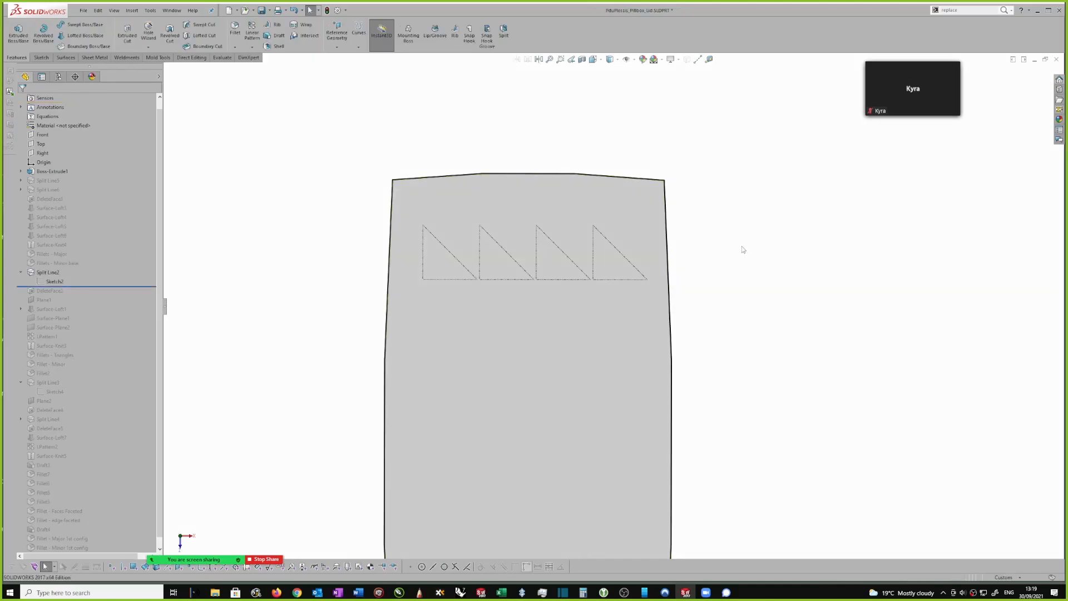
pyautogui.moveTo(126, 285); pyautogui.dragTo(127, 267)
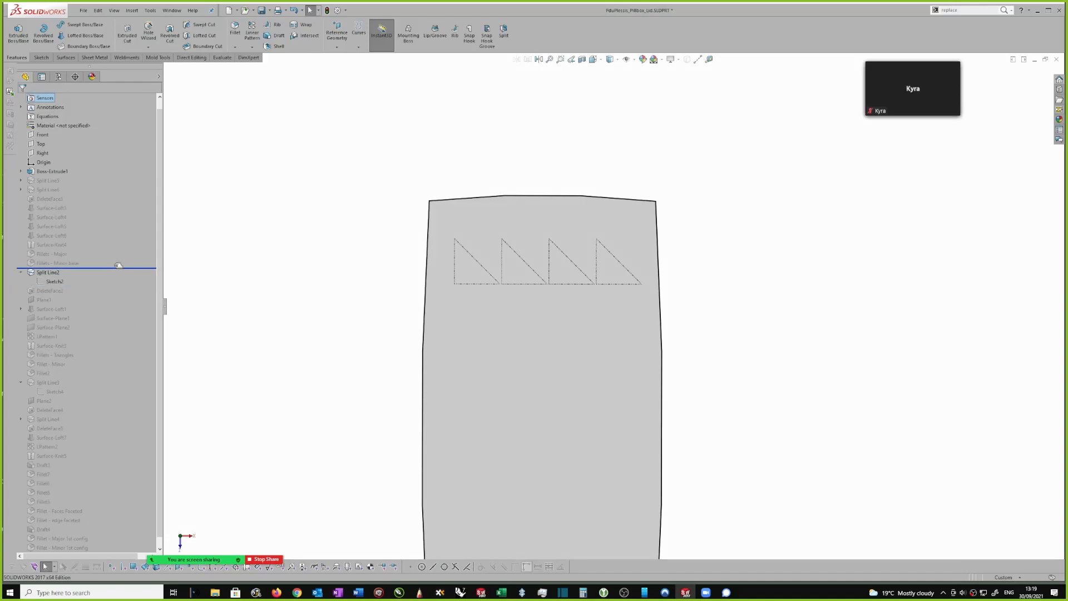
# Start a sketch on the lid's top face and draw a center rectangle about 51 mm by 16 mm above the origin
pyautogui.click(605, 228)
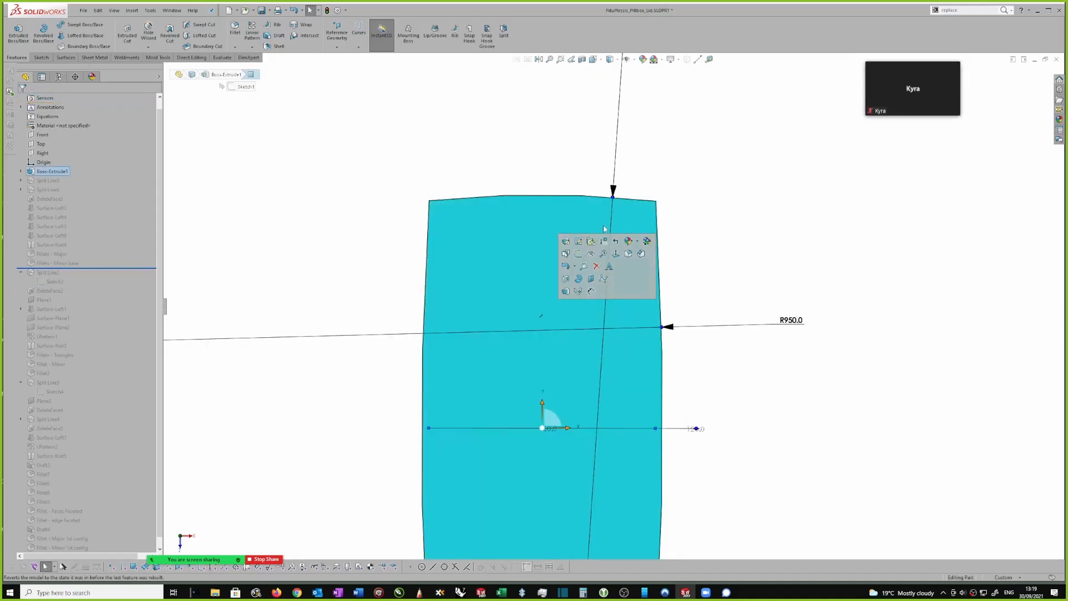
pyautogui.click(578, 256)
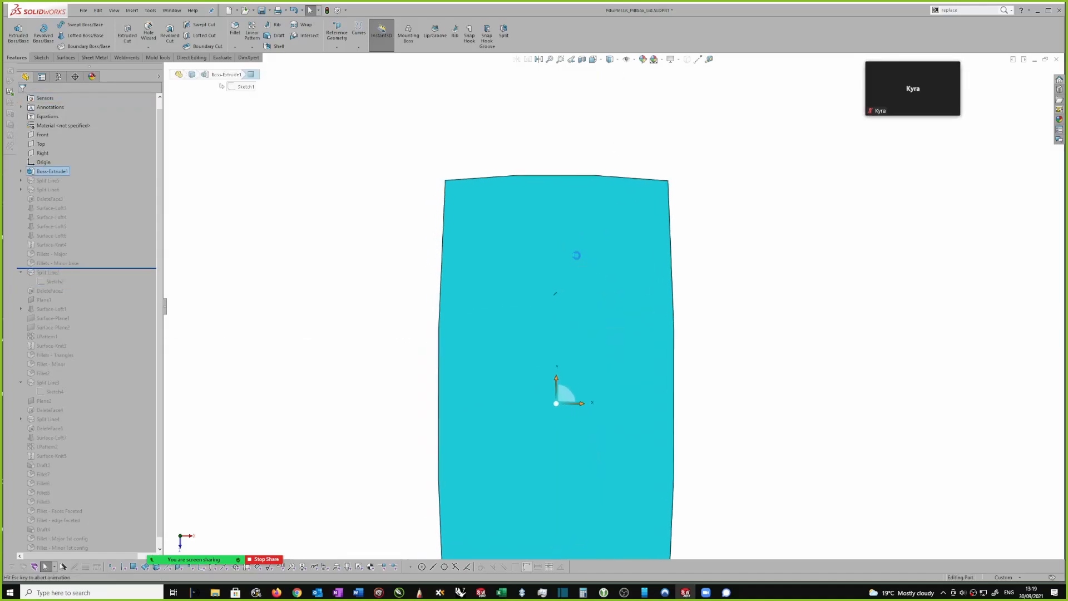
pyautogui.moveTo(811, 216); pyautogui.dragTo(870, 215, button='right')
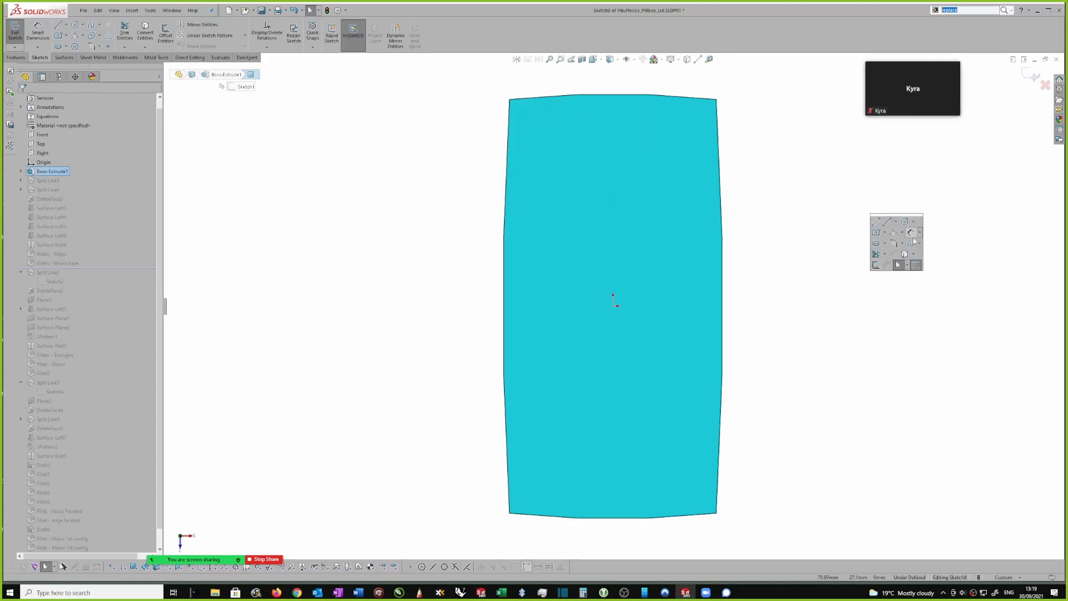
pyautogui.click(876, 233)
pyautogui.click(556, 180)
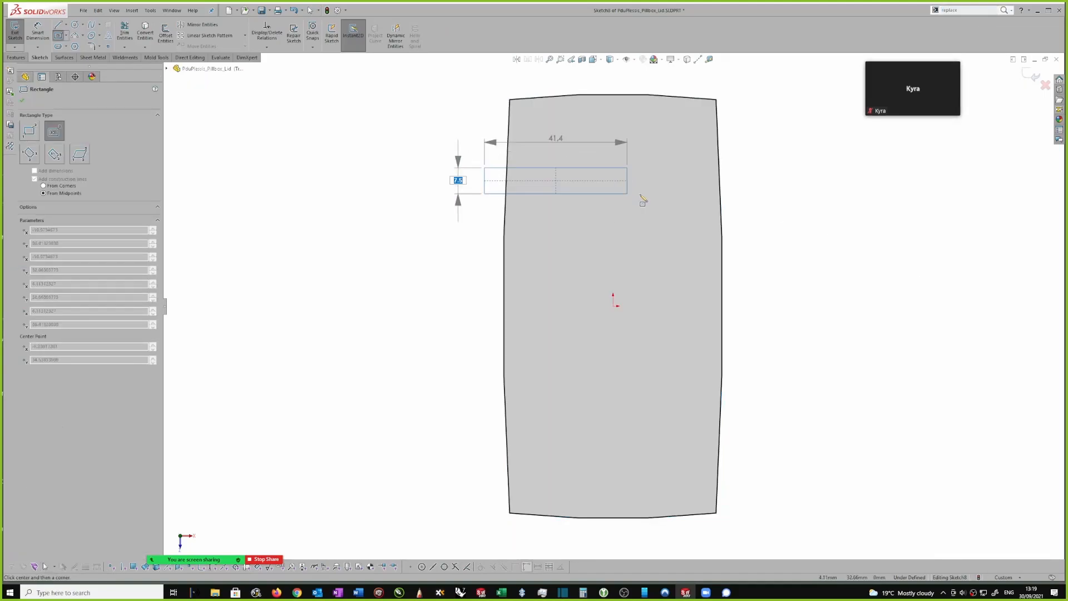
pyautogui.click(644, 210)
pyautogui.press('Escape')
pyautogui.moveTo(789, 194); pyautogui.dragTo(846, 199, button='right')
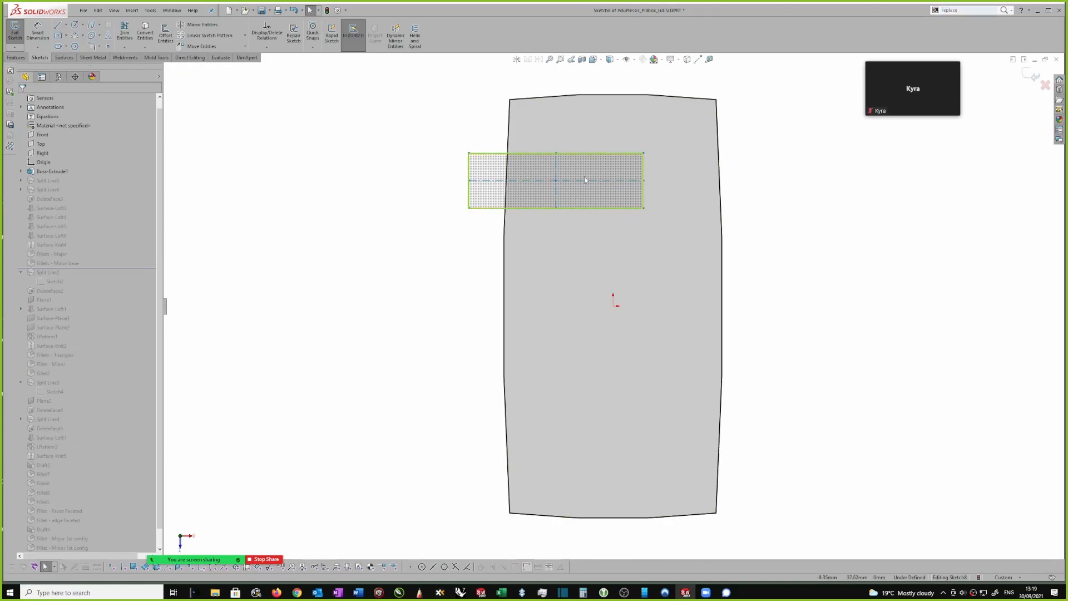
# Dimension the rectangle's height to 16 mm
pyautogui.moveTo(764, 190); pyautogui.dragTo(764, 150, button='right')
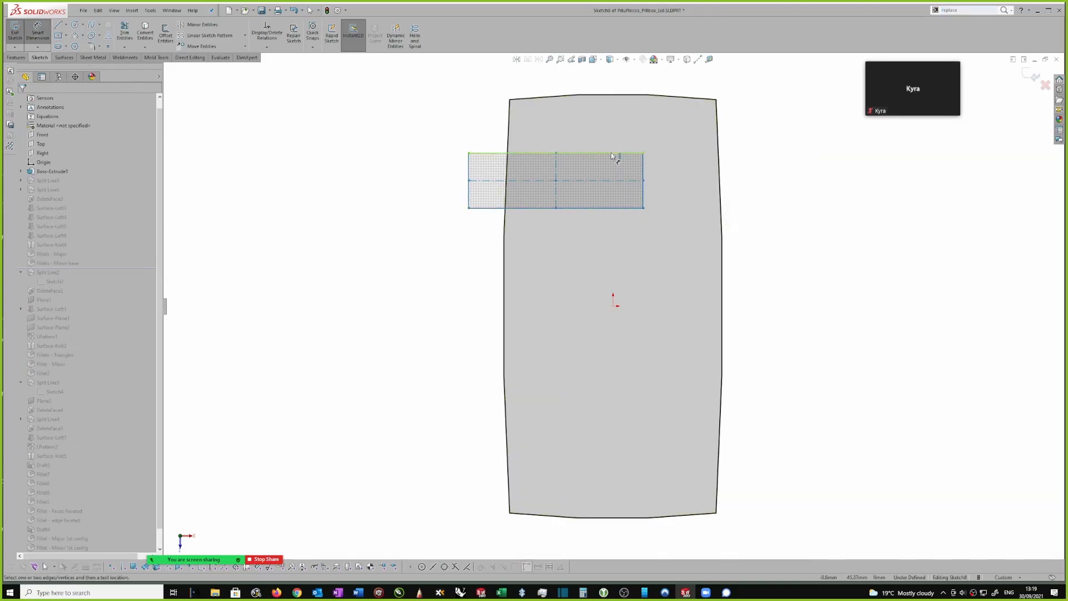
pyautogui.click(611, 153)
pyautogui.click(613, 207)
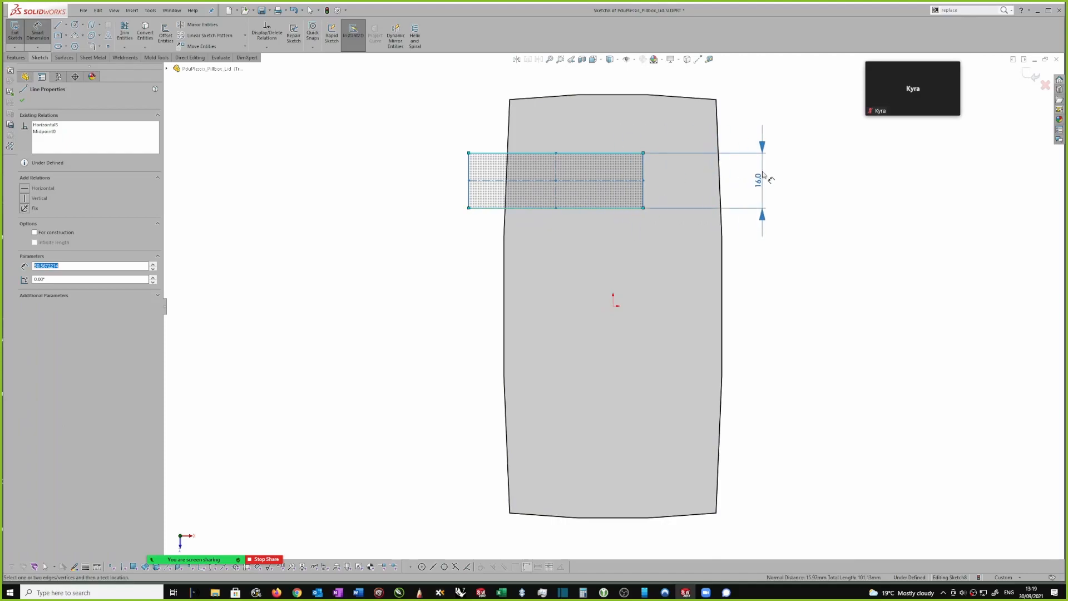
pyautogui.click(764, 175)
pyautogui.write('1')
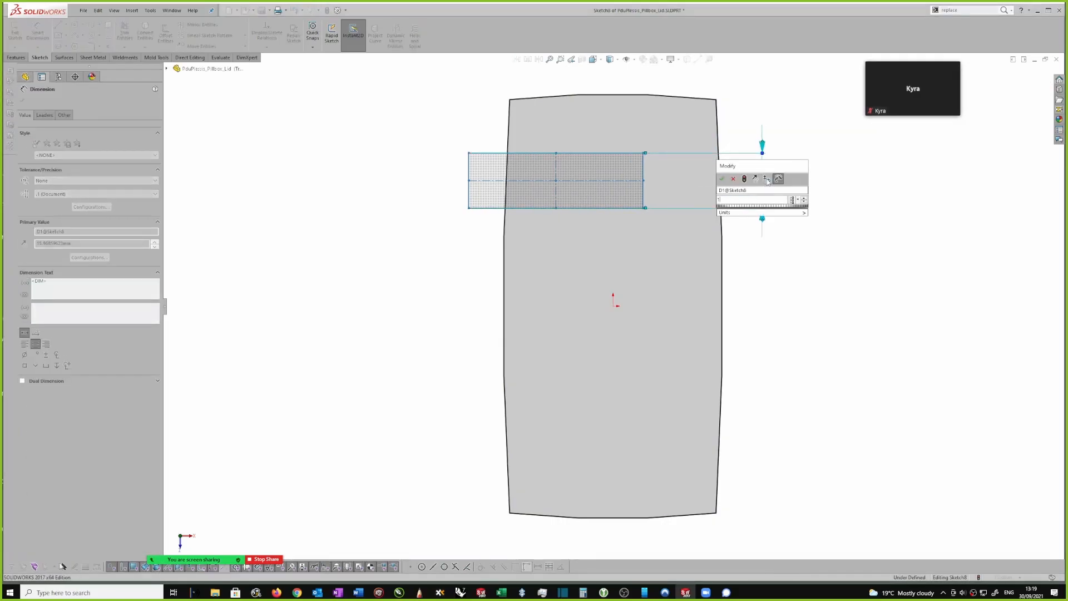
pyautogui.write('6')
pyautogui.press('Return')
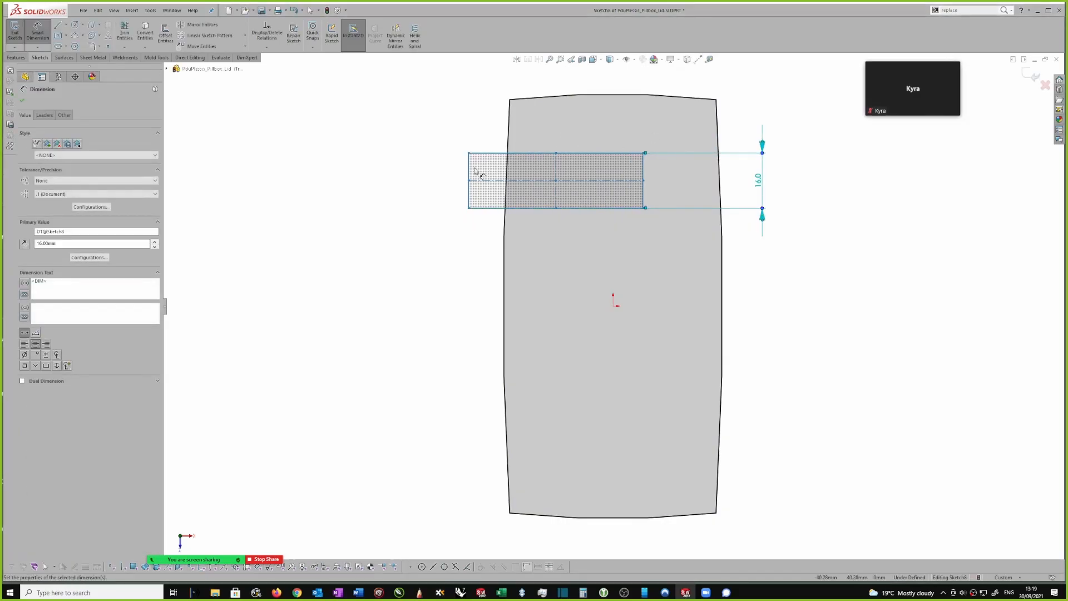
# Dimension the rectangle's width to 45 mm
pyautogui.click(537, 154)
pyautogui.click(526, 85)
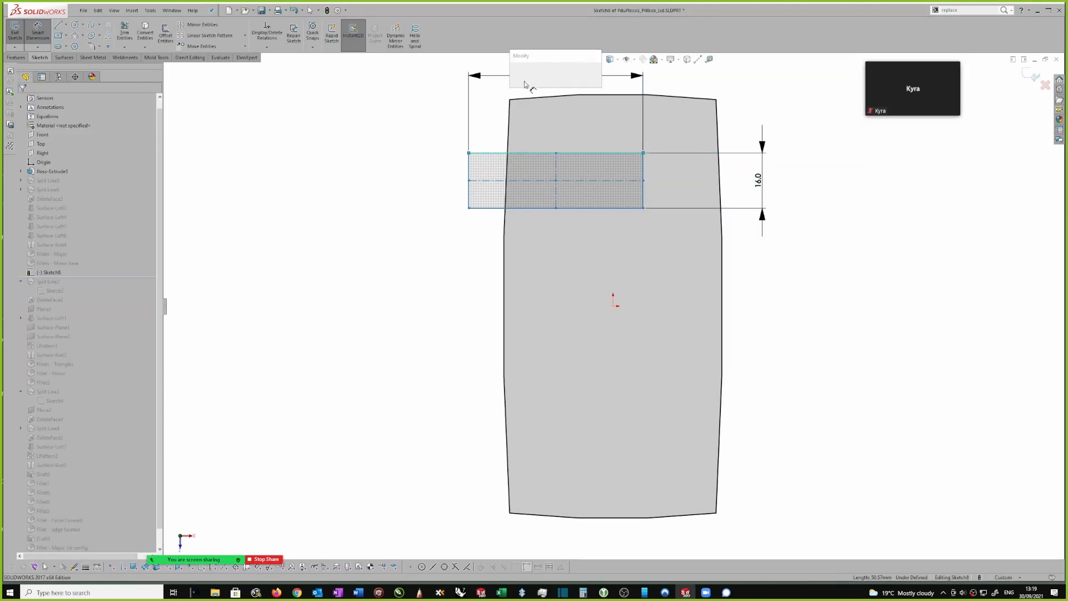
pyautogui.write('45')
pyautogui.press('Return')
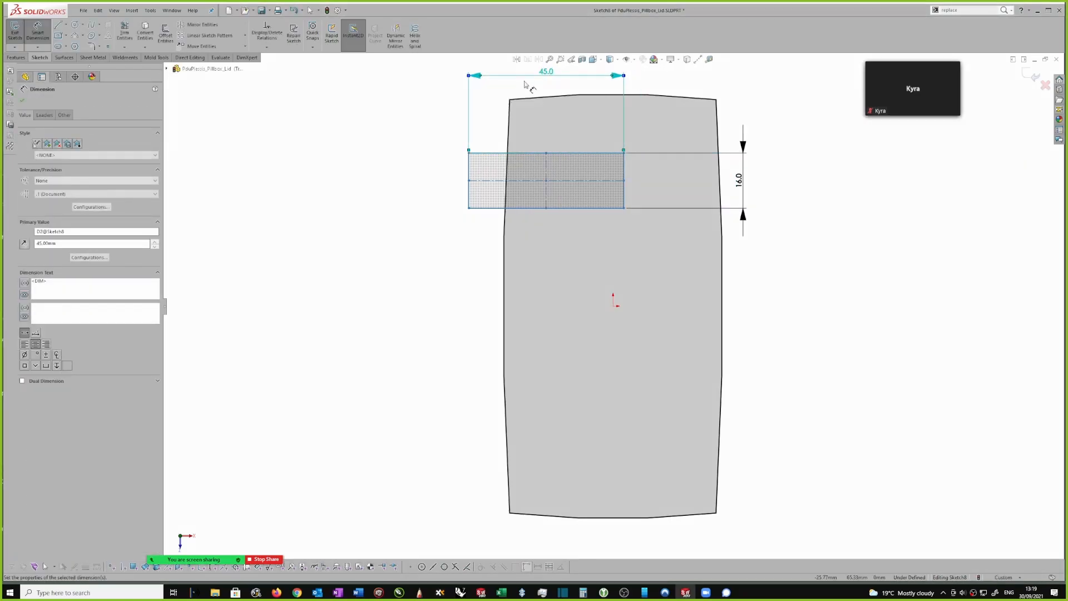
pyautogui.press('Escape')
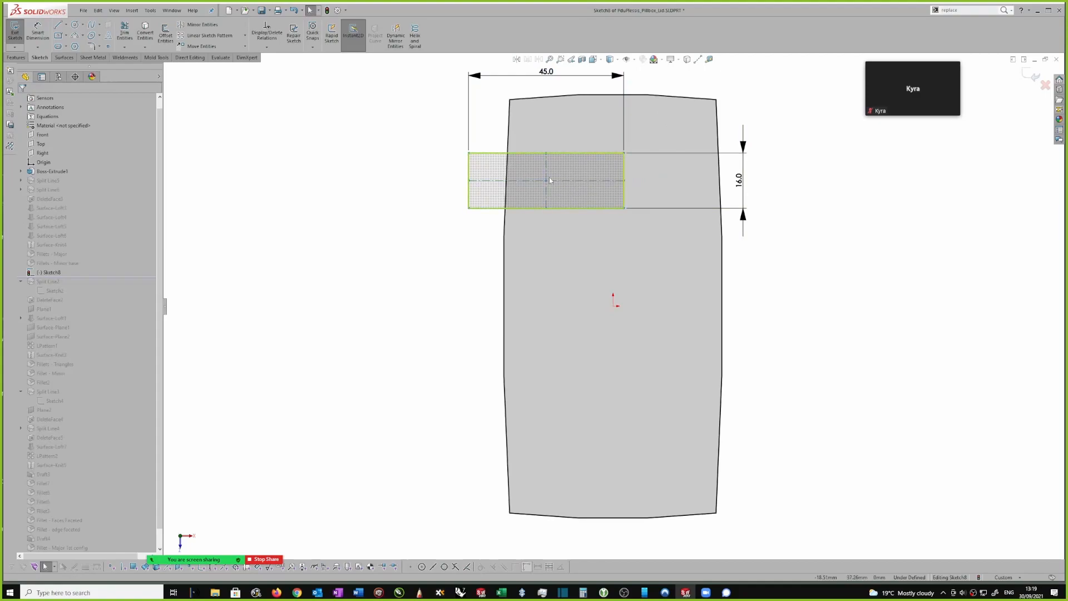
# Move the rectangle towards the lid's centerline and make its center point vertical with the origin
pyautogui.moveTo(546, 180); pyautogui.dragTo(609, 186)
pyautogui.keyDown('ctrl'); pyautogui.click(613, 305); pyautogui.keyUp('ctrl')
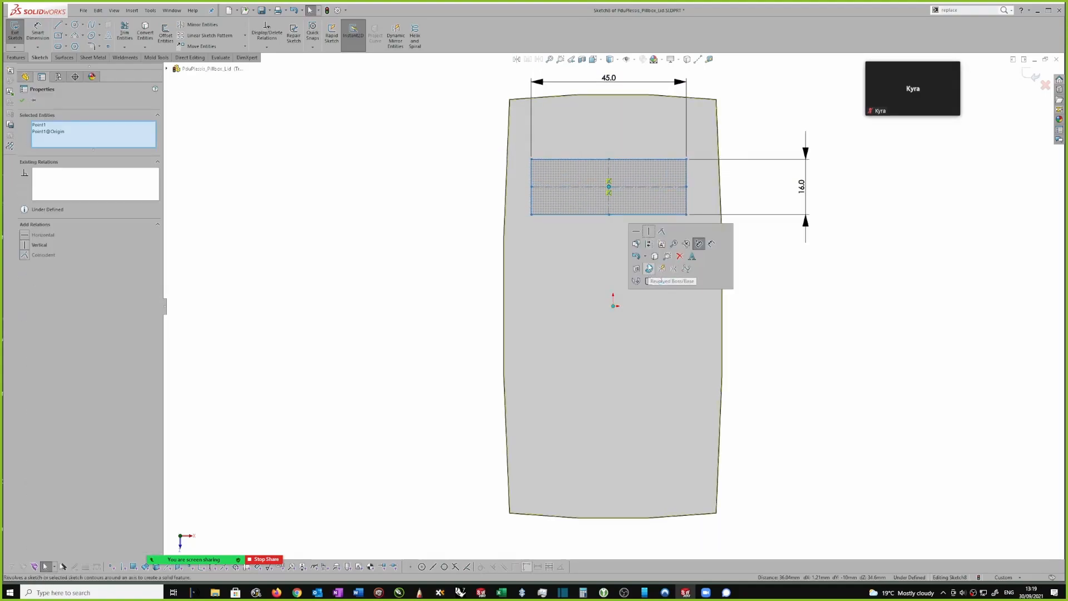
pyautogui.click(650, 234)
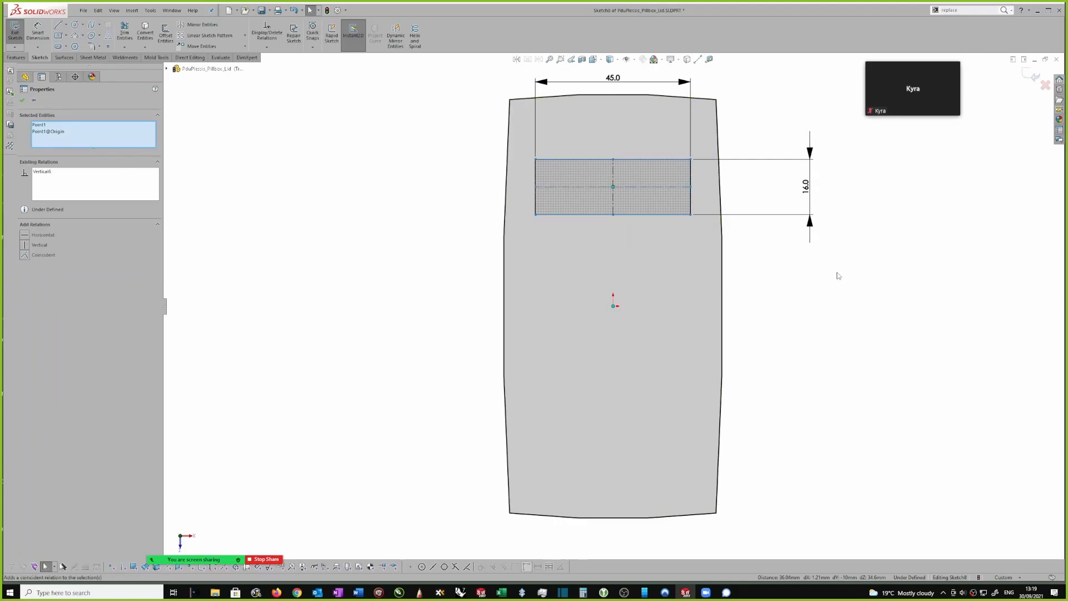
# Dimension the rectangle's center 35 mm from the origin and finish the sketch
pyautogui.moveTo(866, 288); pyautogui.dragTo(889, 176, button='right')
pyautogui.click(763, 238)
pyautogui.write('35')
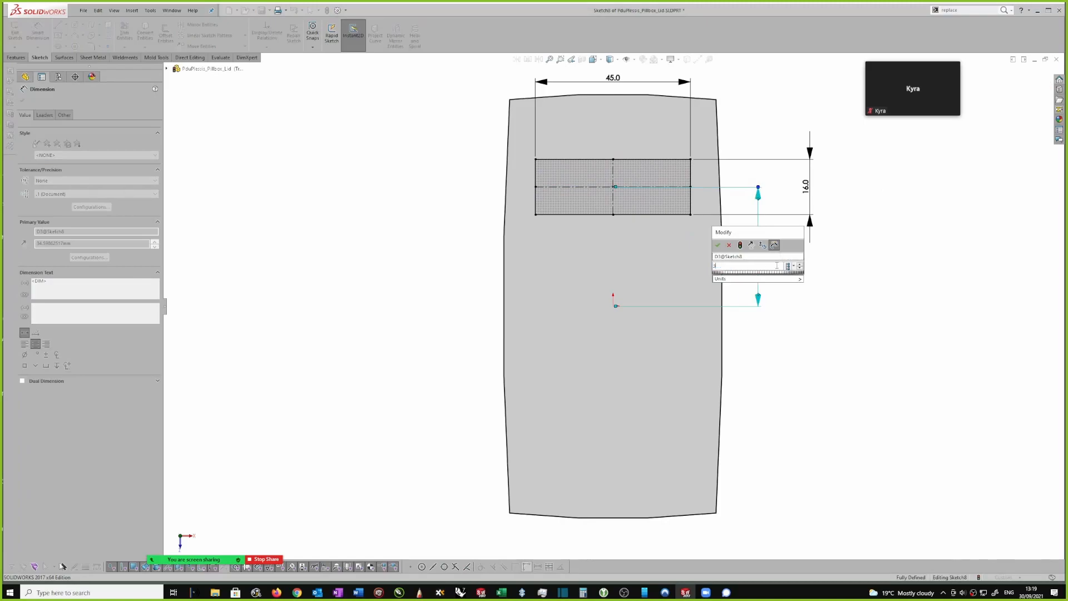
pyautogui.press('Return')
pyautogui.press('z')
pyautogui.press('z')
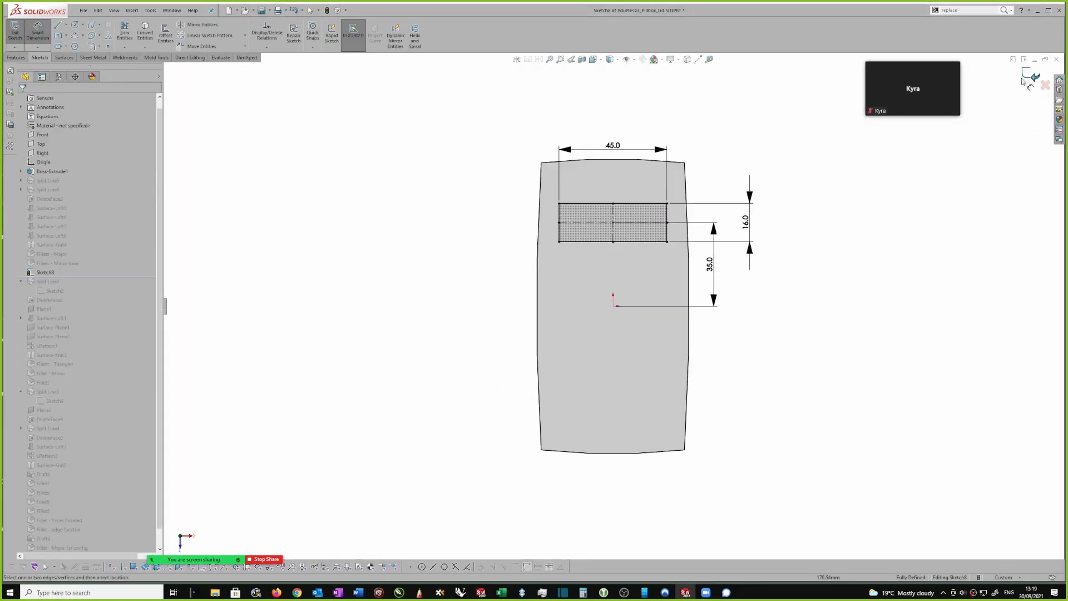
pyautogui.click(1032, 76)
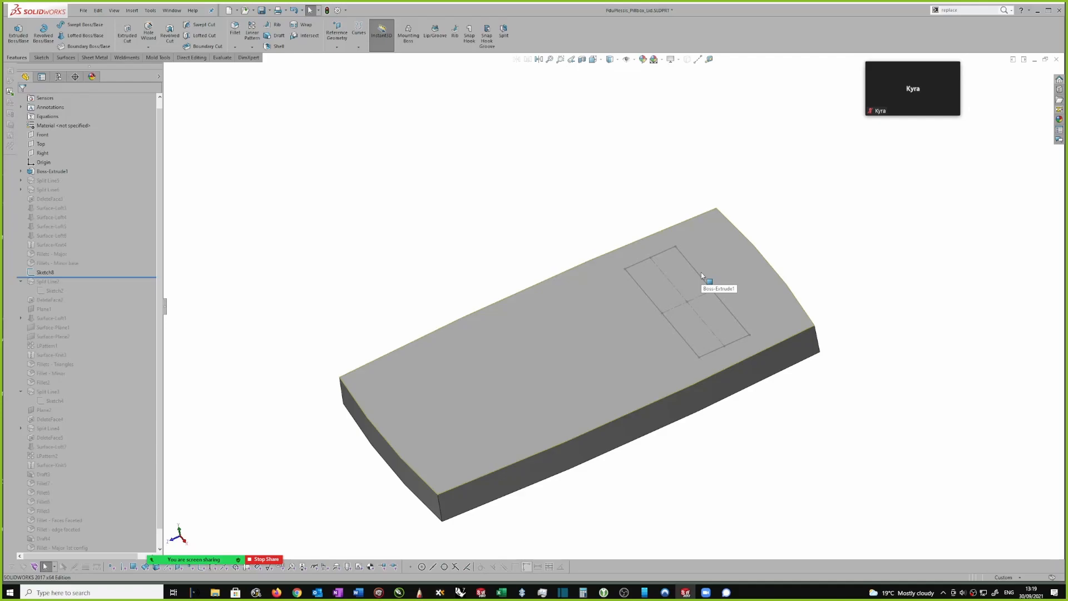
# Split the lid's top face with a projection Split Line, using the rectangle sketch
pyautogui.moveTo(672, 152)
pyautogui.mouseDown(button='middle')
pyautogui.moveTo(687, 136)
pyautogui.moveTo(690, 148)
pyautogui.mouseUp(button='middle')
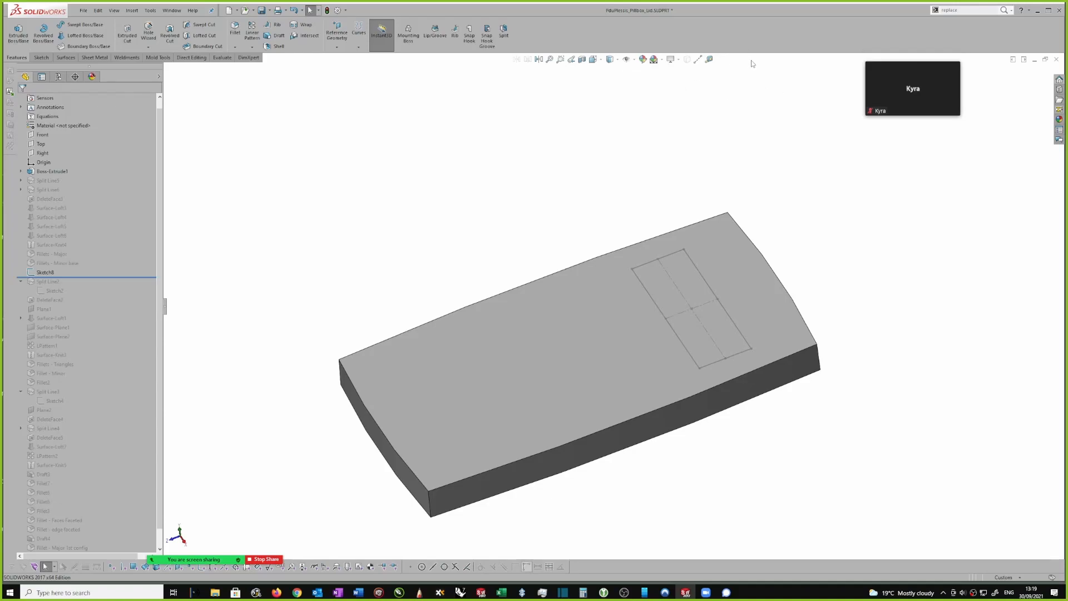
pyautogui.moveTo(763, 227); pyautogui.dragTo(711, 279, button='middle')
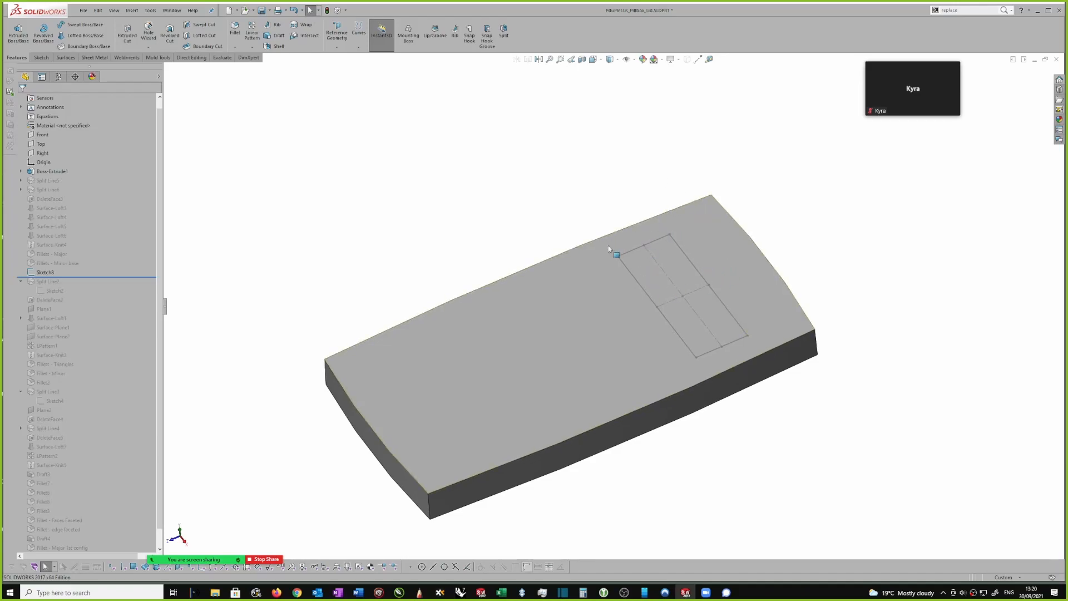
pyautogui.doubleClick(954, 9)
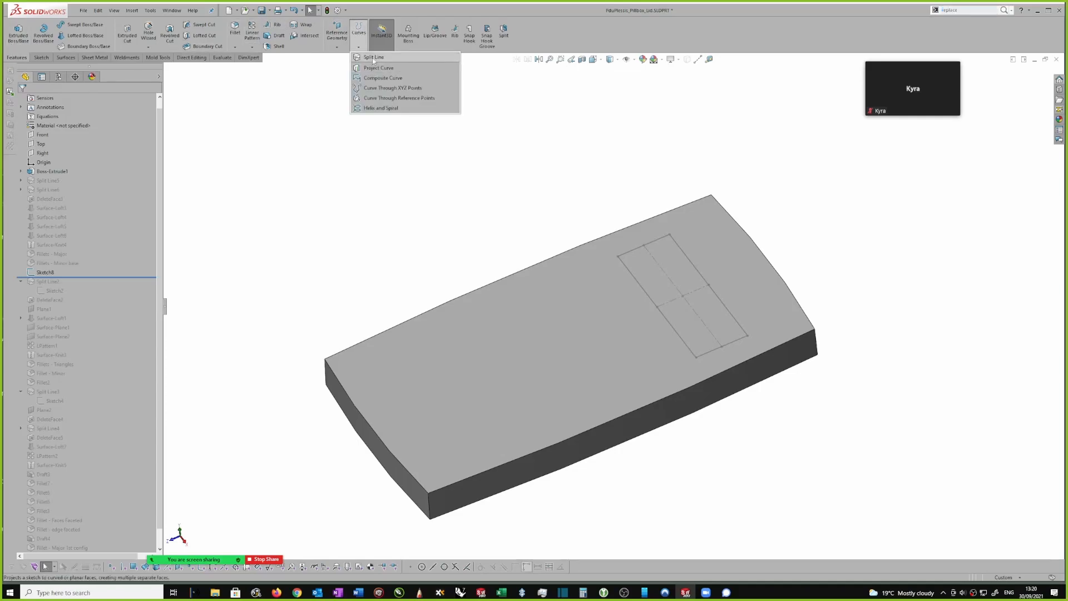
pyautogui.click(373, 56)
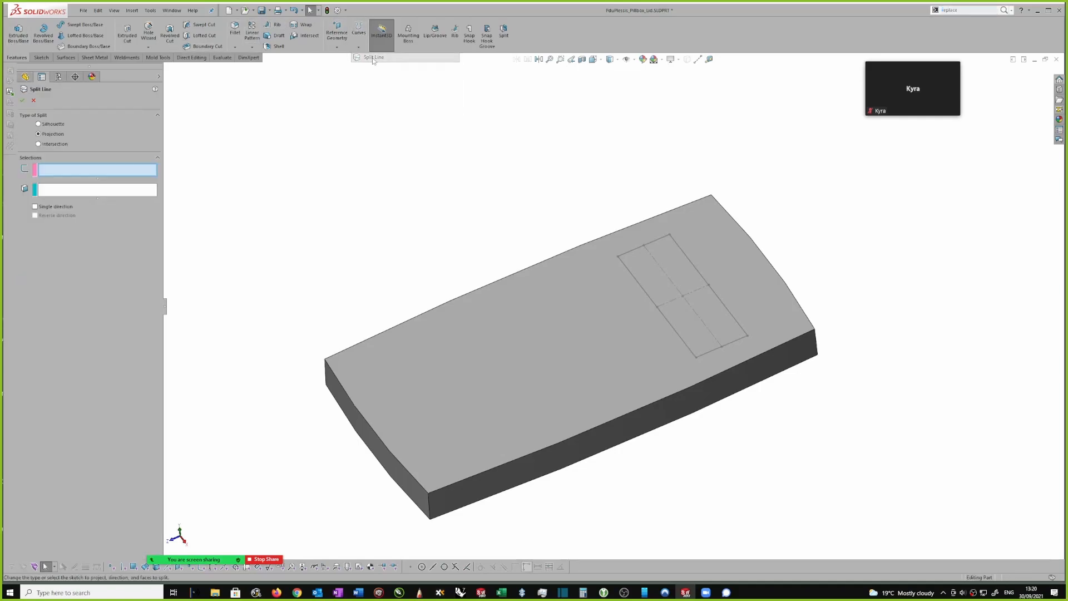
pyautogui.click(690, 264)
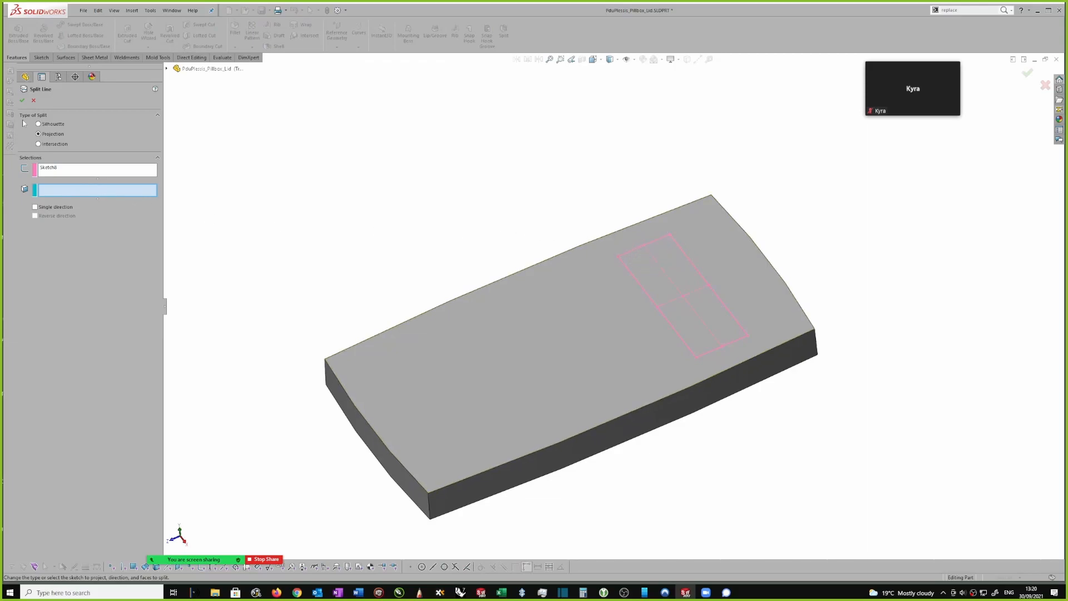
pyautogui.click(619, 269)
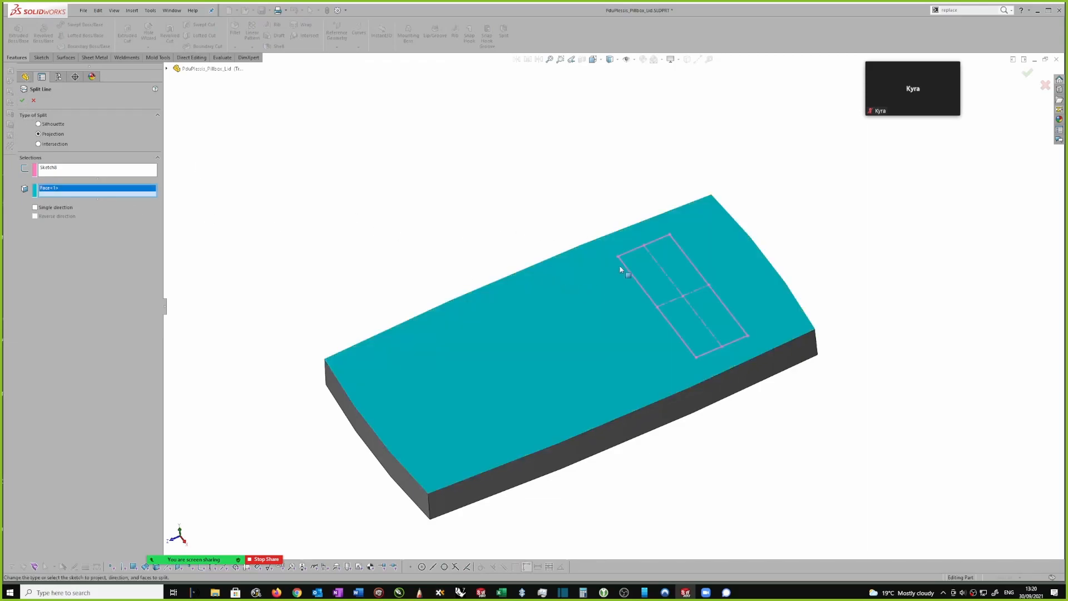
pyautogui.click(83, 174)
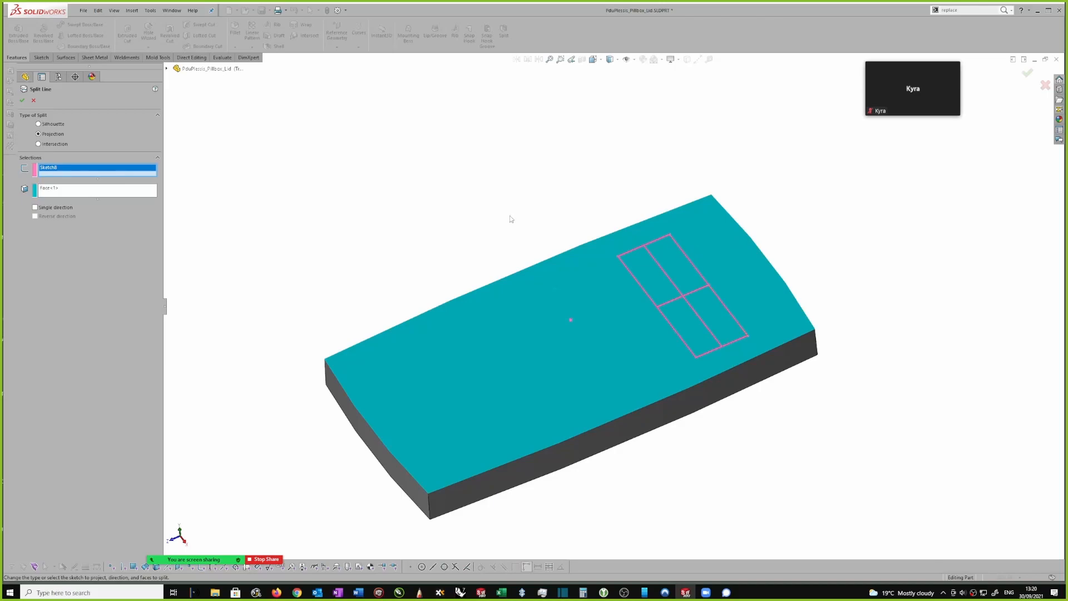
pyautogui.click(71, 195)
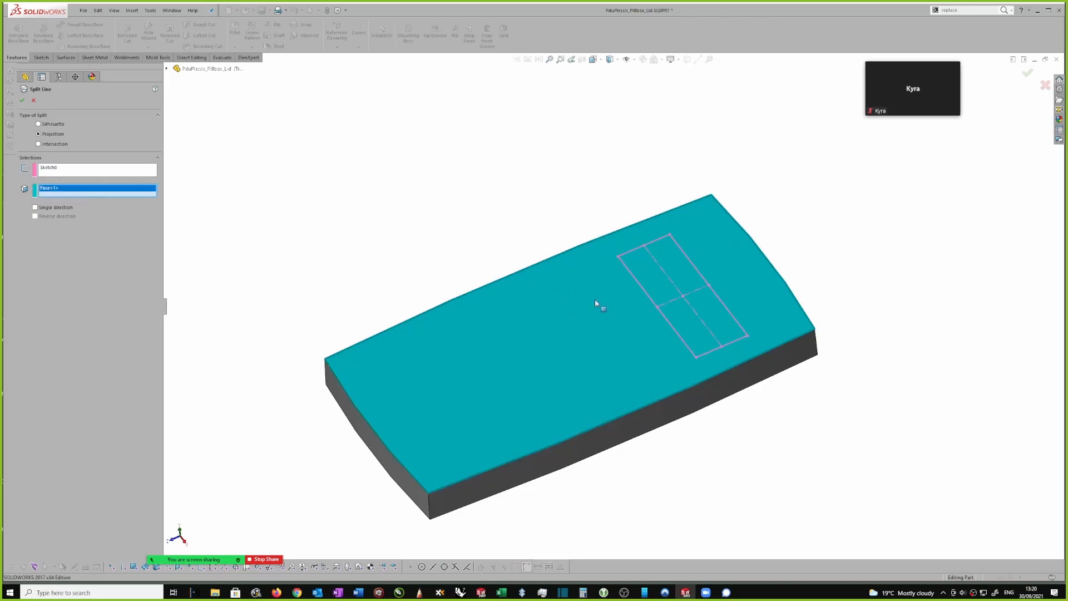
pyautogui.click(23, 101)
# Select the rectangular face and the surrounding top face in turn to check how the split line divides them
pyautogui.scroll(-3, 674, 243)
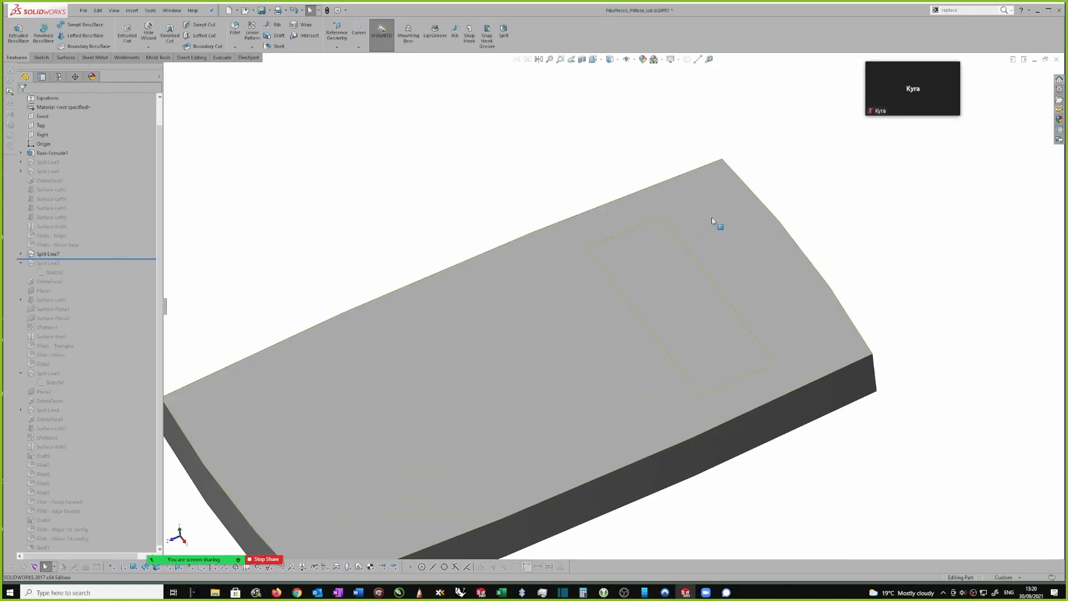
pyautogui.click(661, 264)
pyautogui.click(755, 267)
pyautogui.scroll(2, 641, 187)
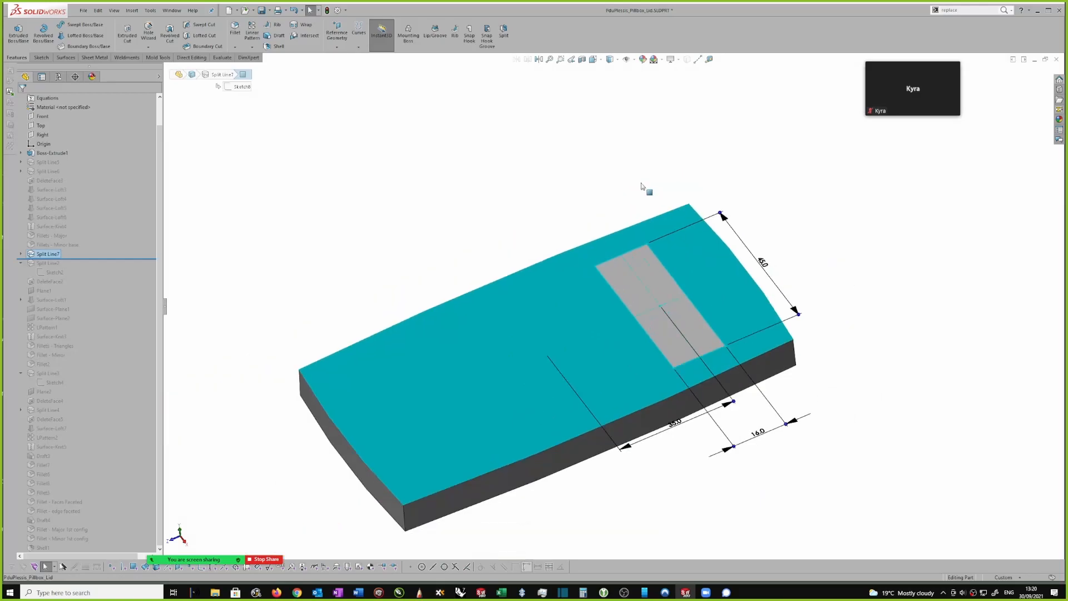
pyautogui.scroll(1, 645, 189)
pyautogui.click(847, 277)
# Roll the lid's feature history forward to the end, past Shell1
pyautogui.moveTo(731, 428); pyautogui.dragTo(234, 356, button='middle')
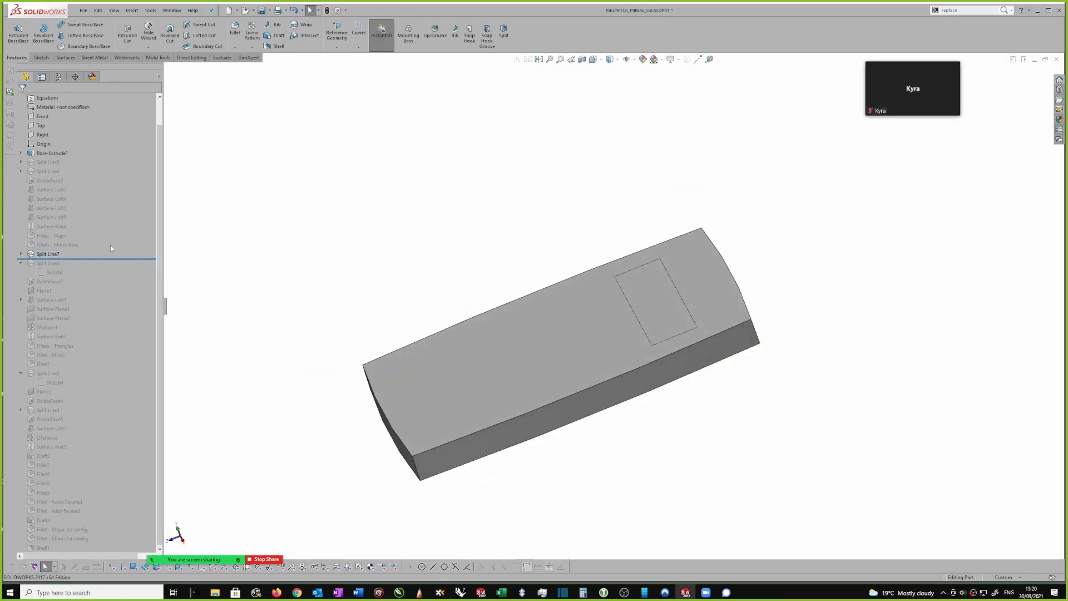
pyautogui.moveTo(127, 258); pyautogui.dragTo(129, 399)
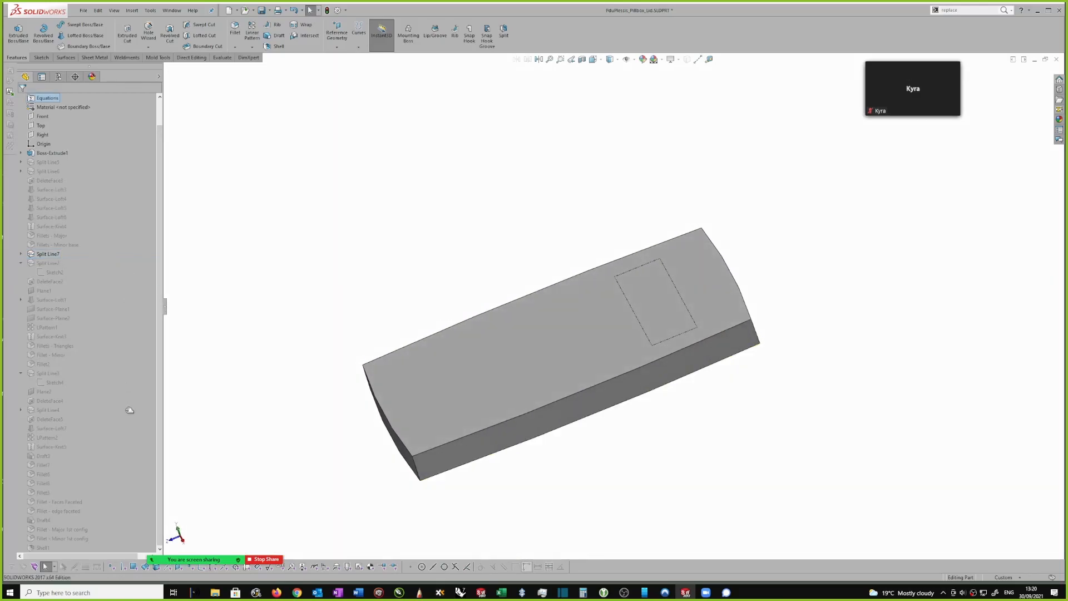
pyautogui.moveTo(132, 554); pyautogui.dragTo(126, 555)
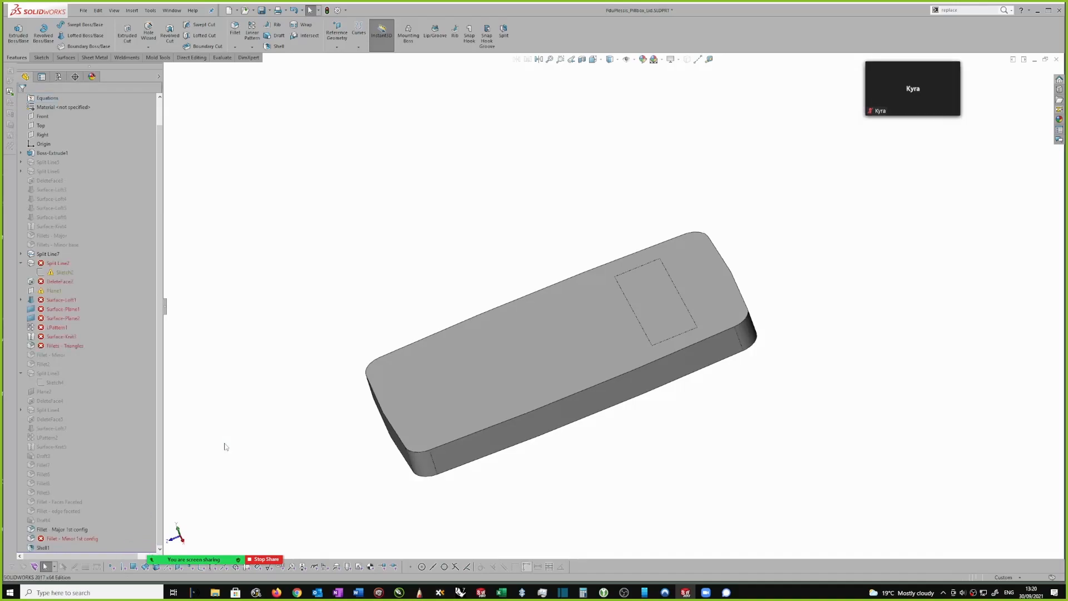
pyautogui.keyDown('ctrl'); pyautogui.moveTo(489, 442); pyautogui.dragTo(490, 388, button='middle'); pyautogui.keyUp('ctrl')
pyautogui.moveTo(568, 284); pyautogui.dragTo(591, 289, button='middle')
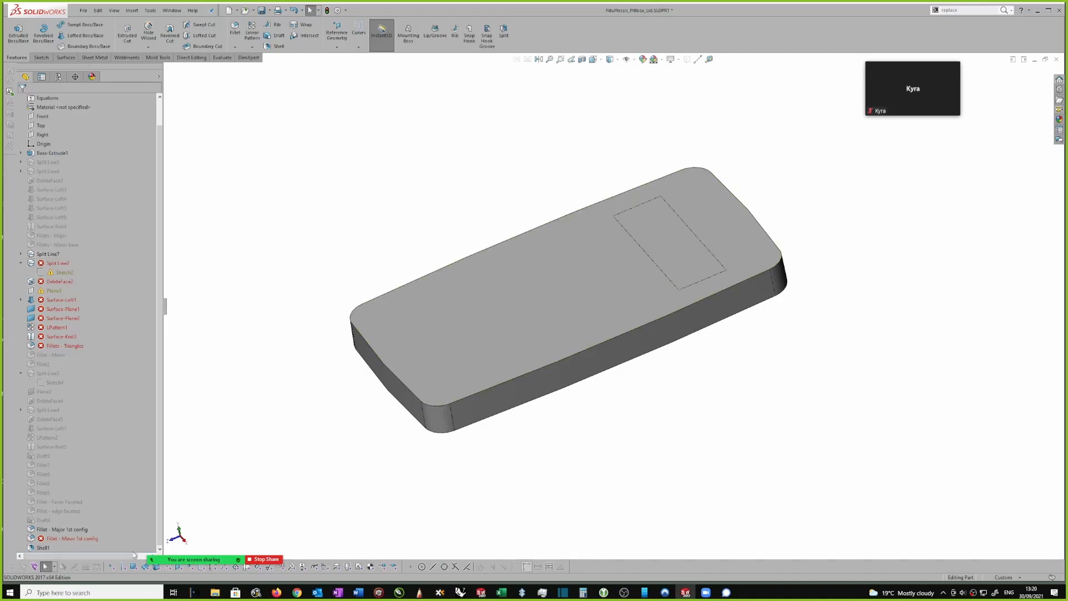
pyautogui.moveTo(136, 551); pyautogui.dragTo(128, 527)
pyautogui.moveTo(122, 428); pyautogui.dragTo(105, 551)
# Suppress Split Line2 together with its dependent triangle features
pyautogui.click(60, 264)
pyautogui.click(93, 227)
pyautogui.moveTo(720, 241); pyautogui.dragTo(791, 238, button='middle')
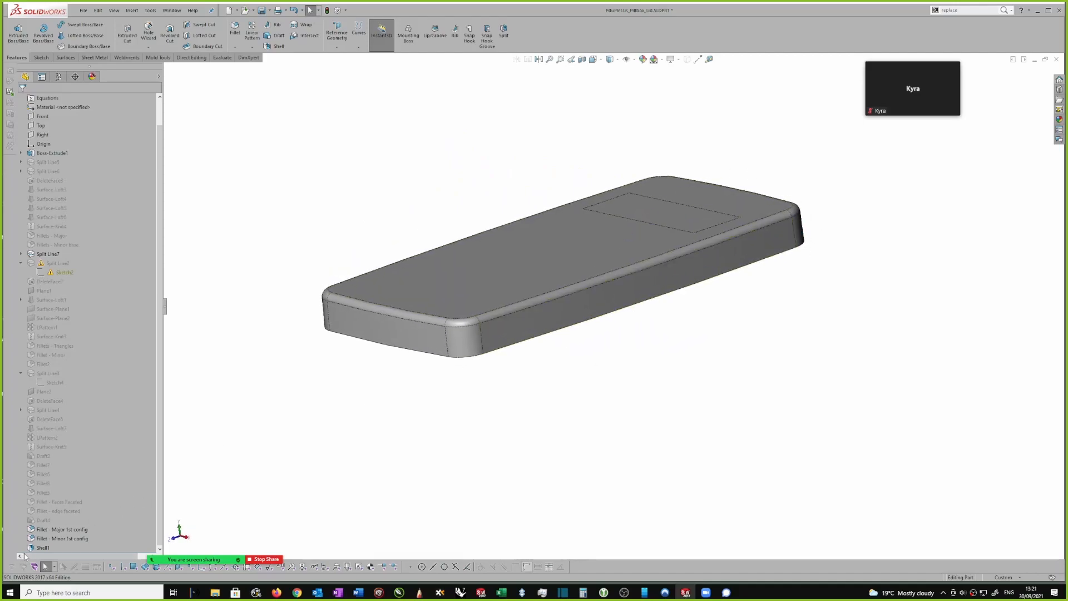
# Roll the lid's feature history back to directly after Split Line7, before the suppressed Split Line2
pyautogui.moveTo(648, 339); pyautogui.dragTo(695, 192, button='middle')
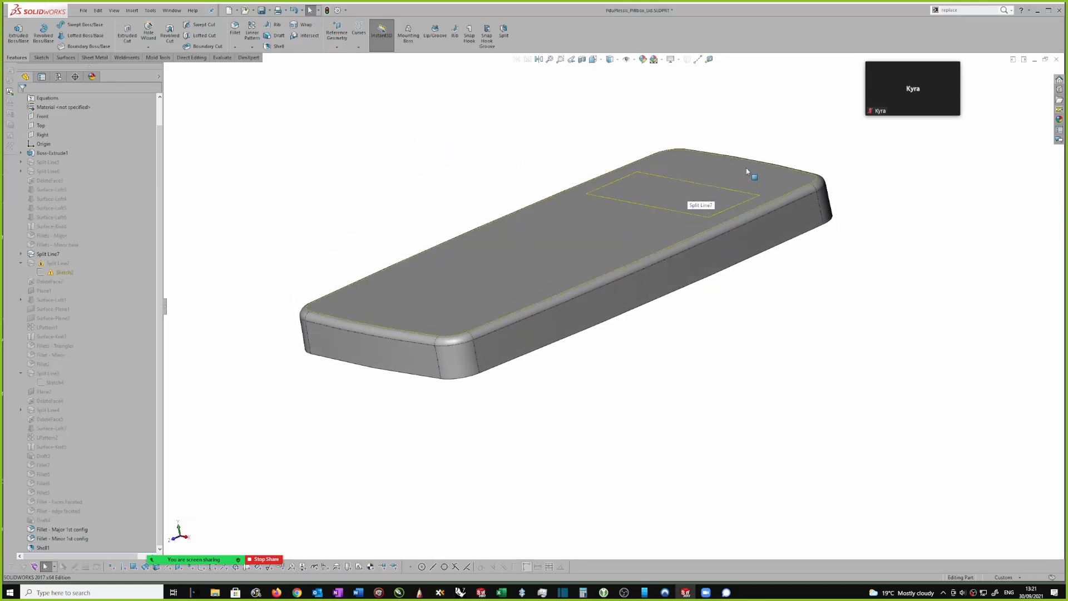
pyautogui.moveTo(762, 219)
pyautogui.mouseDown(button='middle')
pyautogui.moveTo(739, 195)
pyautogui.moveTo(750, 181)
pyautogui.moveTo(739, 167)
pyautogui.mouseUp(button='middle')
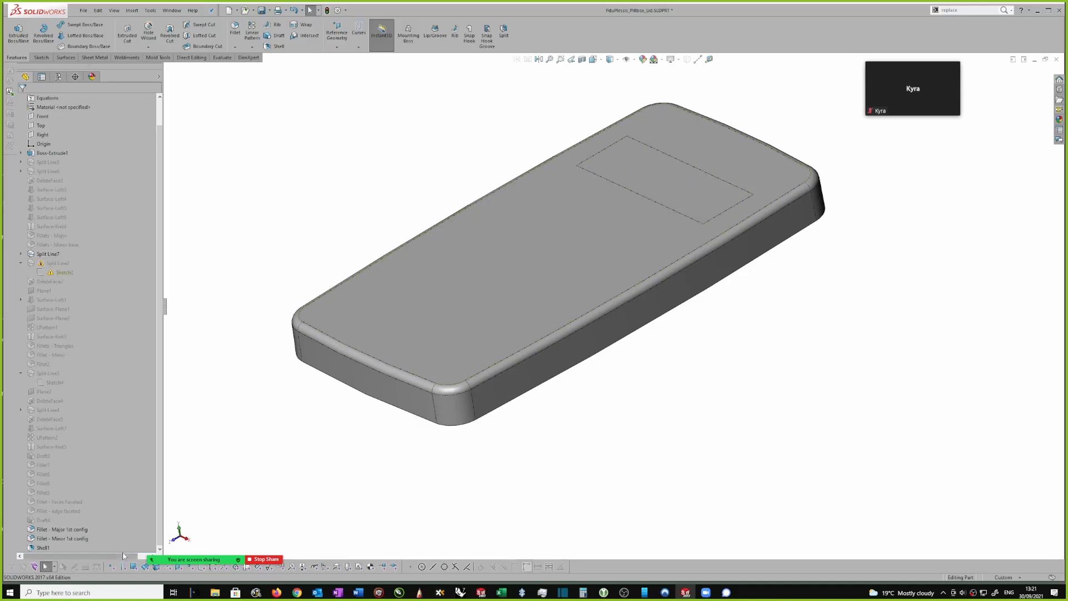
pyautogui.click(112, 495)
pyautogui.moveTo(85, 256); pyautogui.dragTo(55, 254)
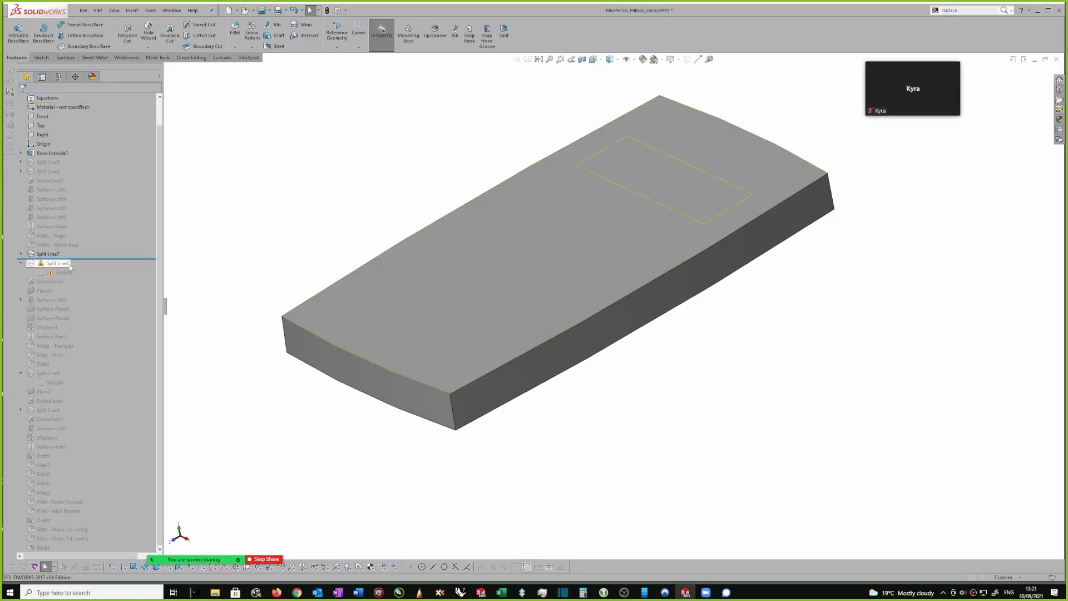
# Remove the rectangular split face from the lid's top with the Delete Face command, using the plain Delete option
pyautogui.click(703, 197)
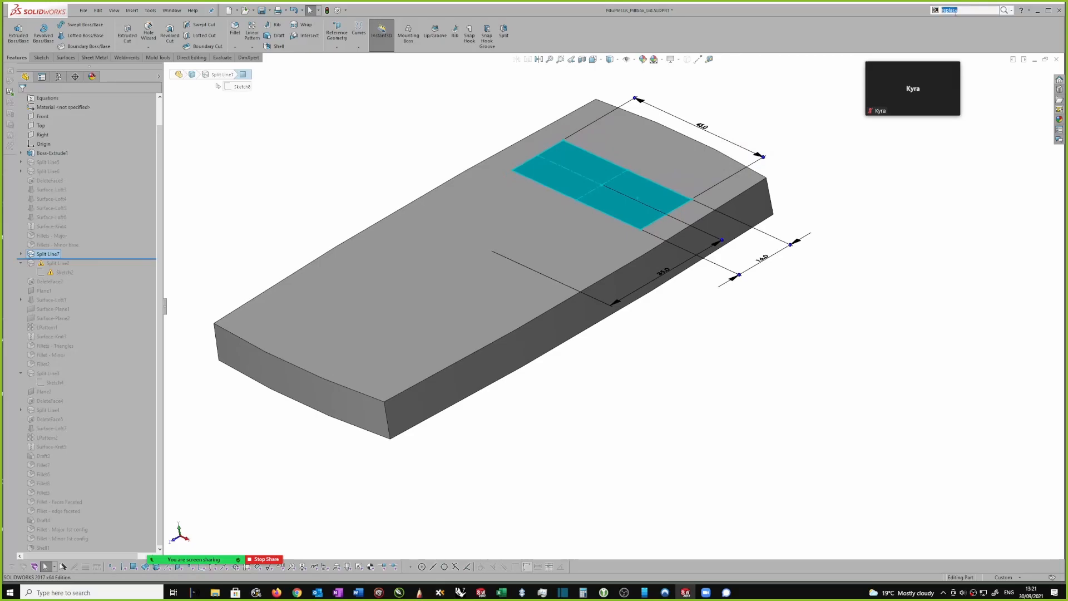
pyautogui.write('de')
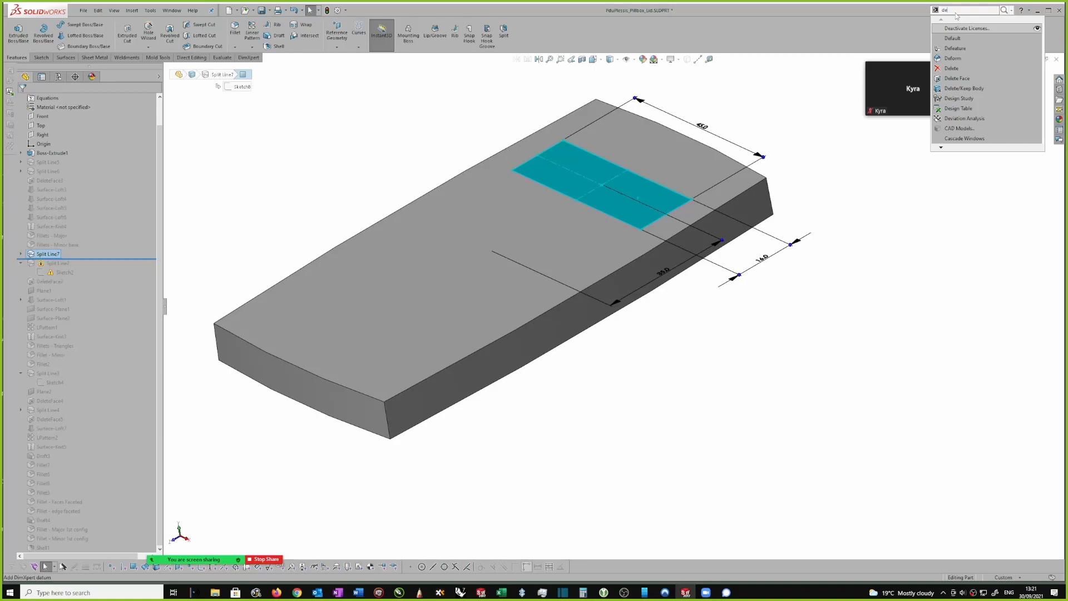
pyautogui.write('lete')
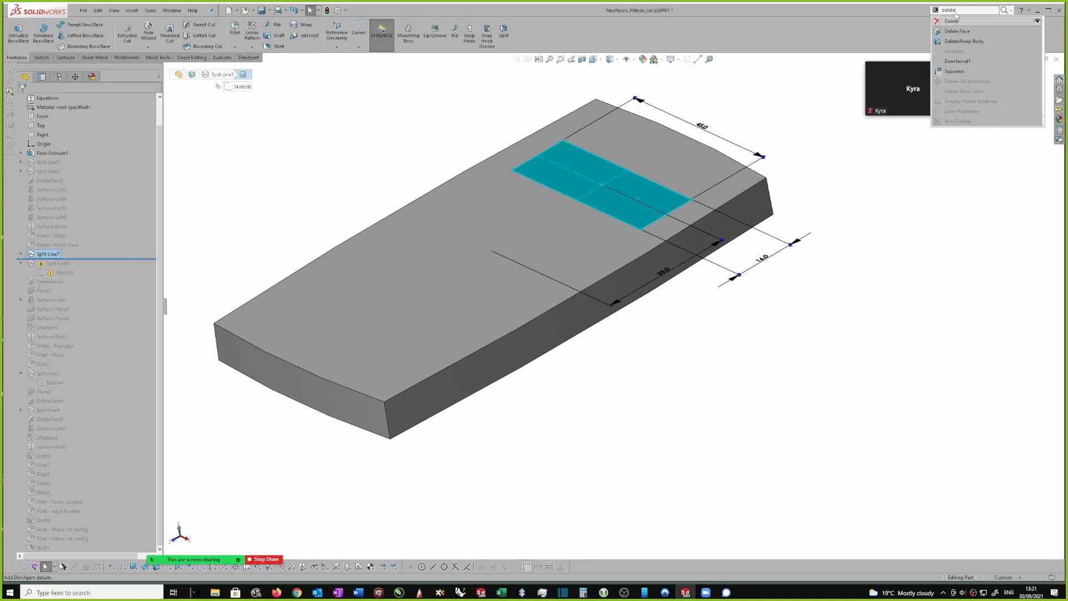
pyautogui.click(959, 32)
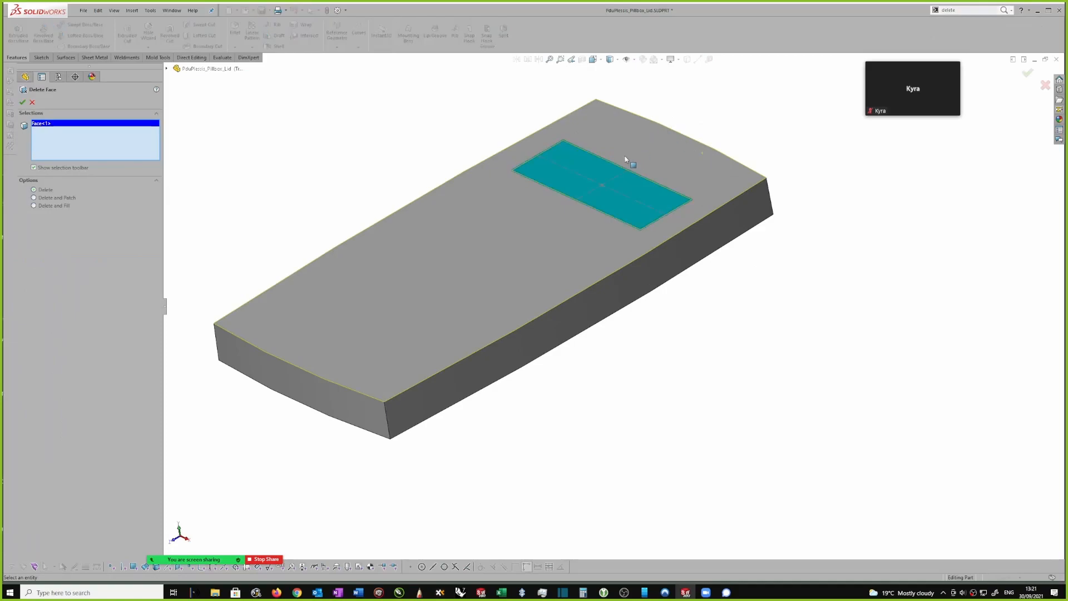
pyautogui.click(585, 161)
pyautogui.click(580, 160)
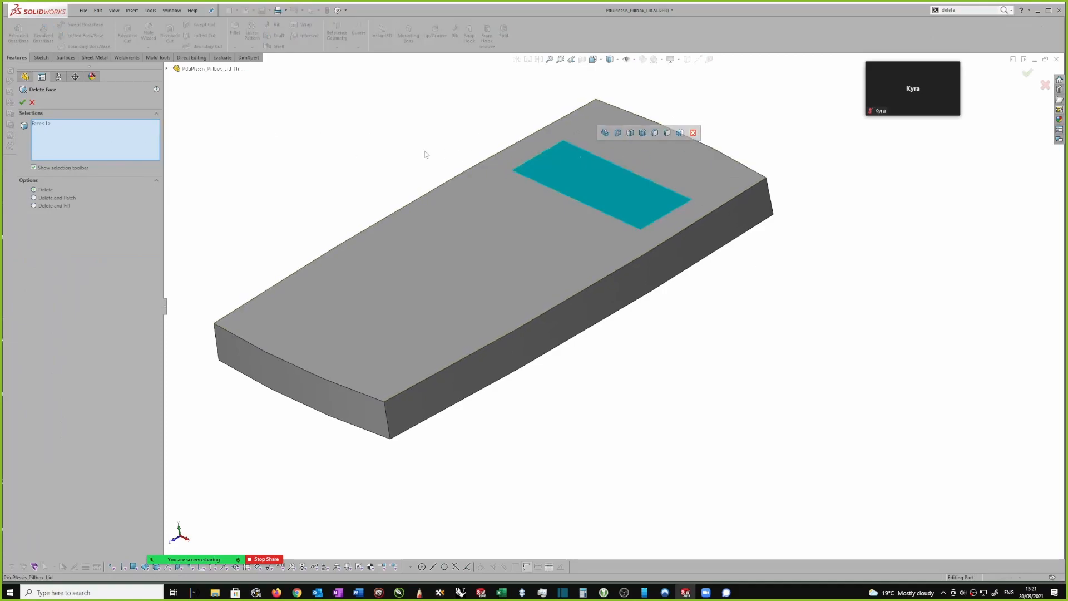
pyautogui.click(22, 102)
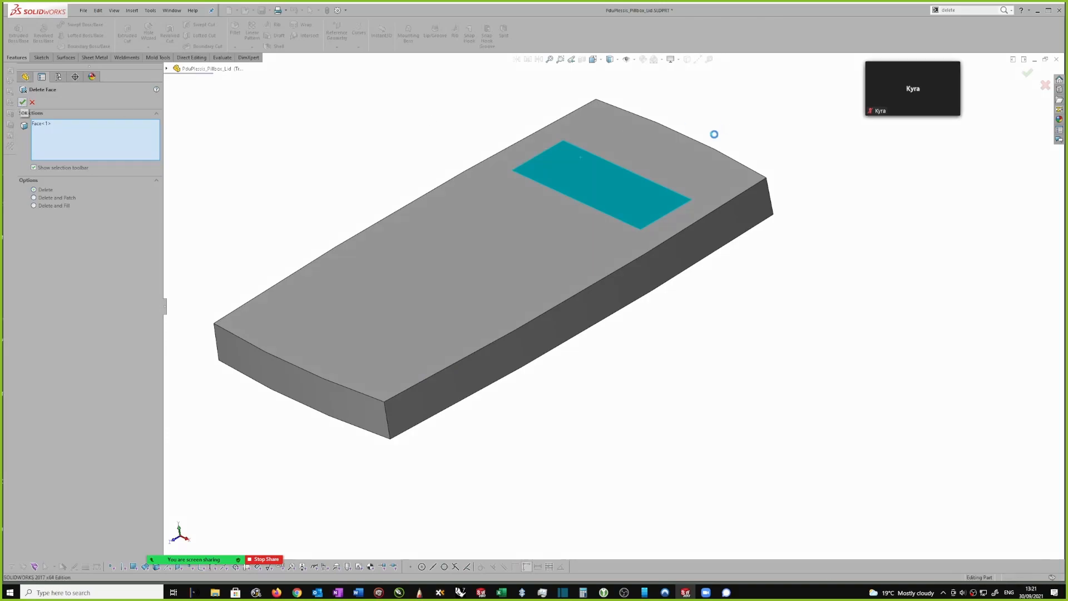
# Inspect the opening and select the DeleteFace6 surface body to check what the lid consists of
pyautogui.moveTo(706, 108); pyautogui.dragTo(634, 200, button='middle')
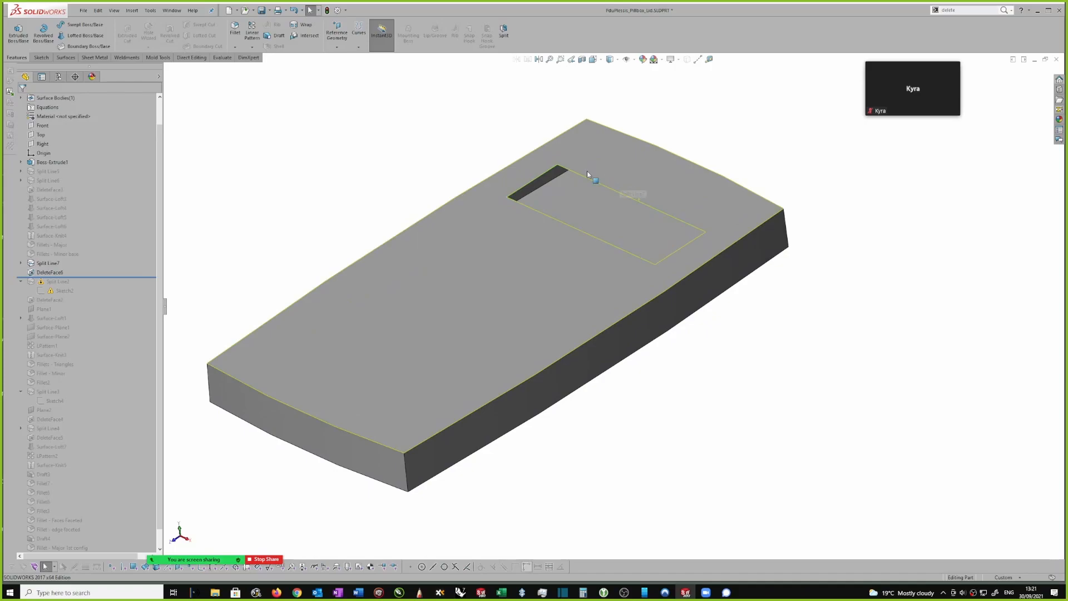
pyautogui.click(21, 98)
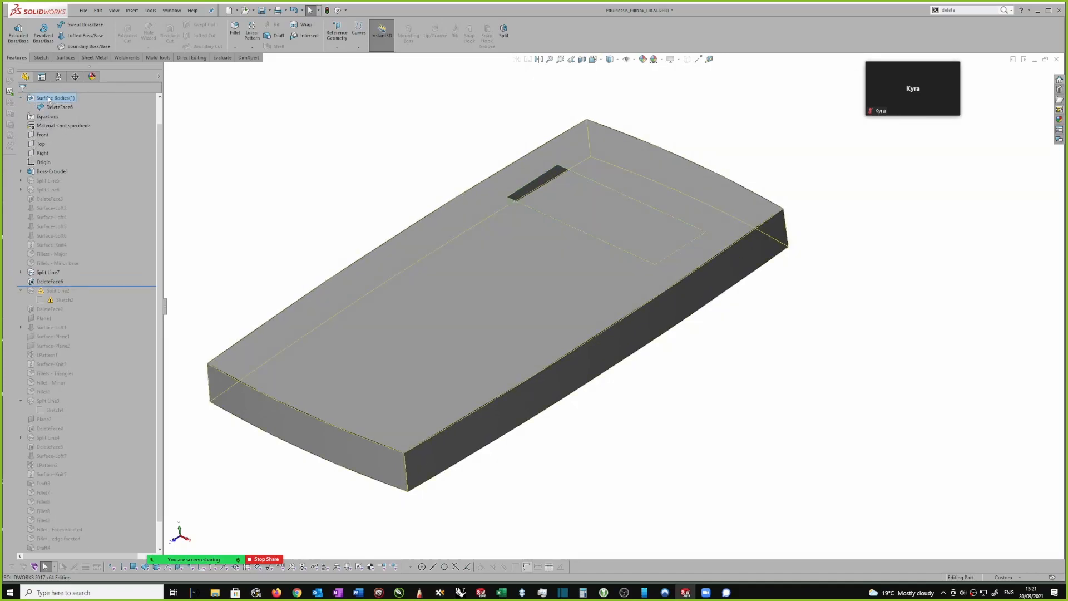
pyautogui.click(60, 108)
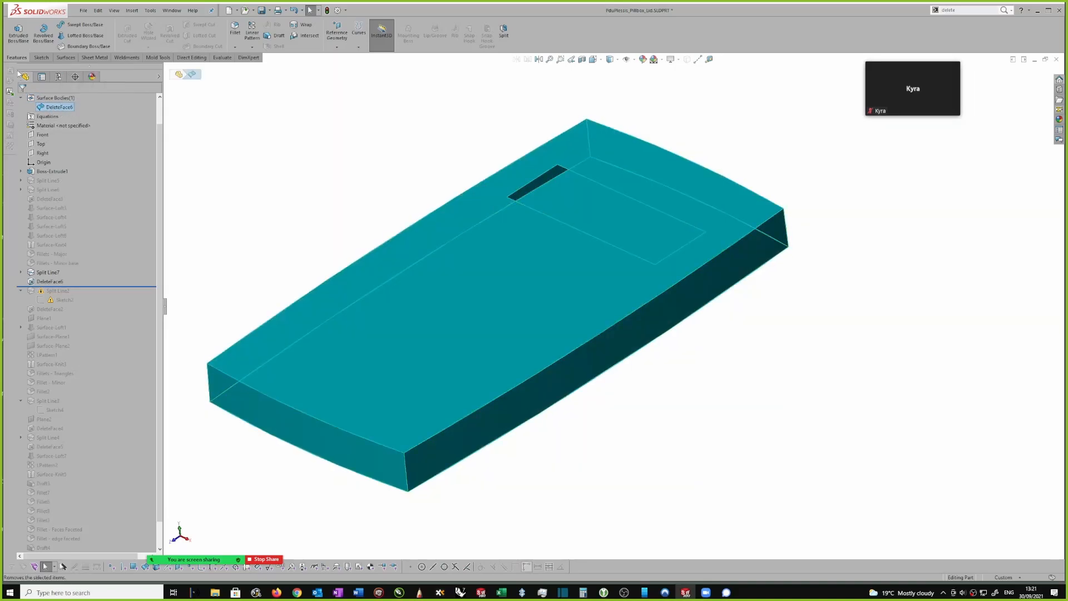
pyautogui.click(260, 138)
pyautogui.press('z')
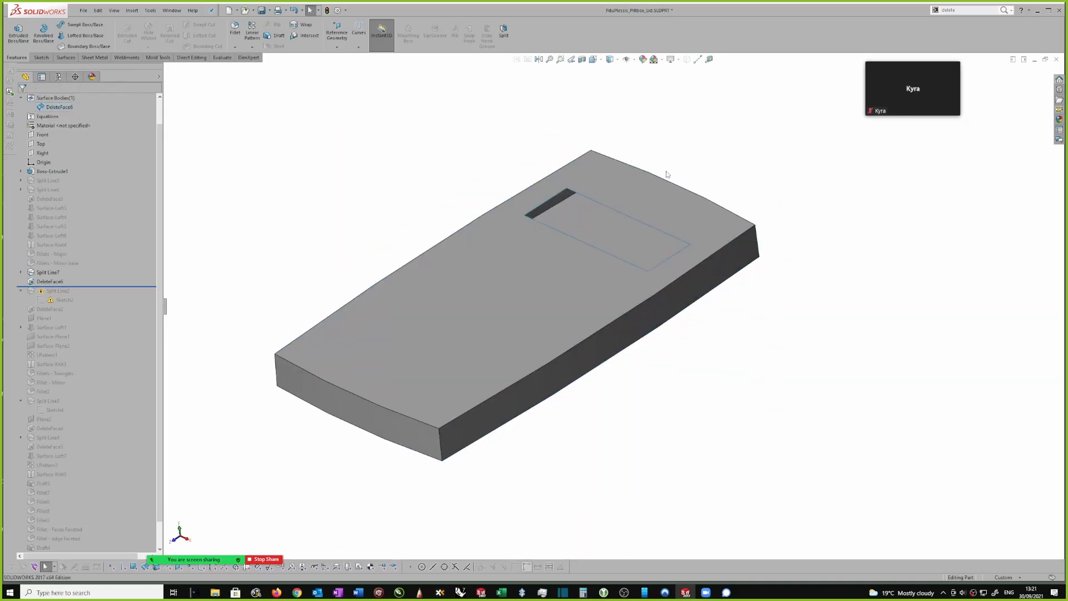
# Define a reference plane offset 0.5 mm from the lid's top face around the rectangular opening
pyautogui.scroll(1, 667, 171)
pyautogui.scroll(-1, 678, 197)
pyautogui.moveTo(707, 218); pyautogui.dragTo(651, 193, button='middle')
pyautogui.moveTo(779, 330); pyautogui.dragTo(770, 304, button='middle')
pyautogui.moveTo(678, 223); pyautogui.dragTo(704, 239, button='middle')
pyautogui.click(703, 239)
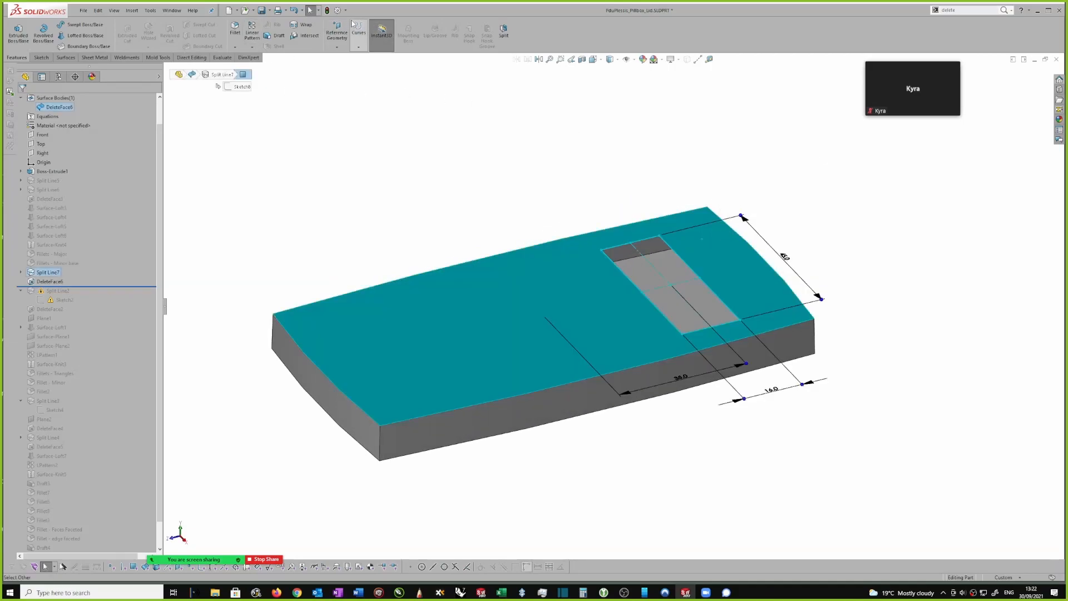
pyautogui.click(337, 35)
pyautogui.click(343, 57)
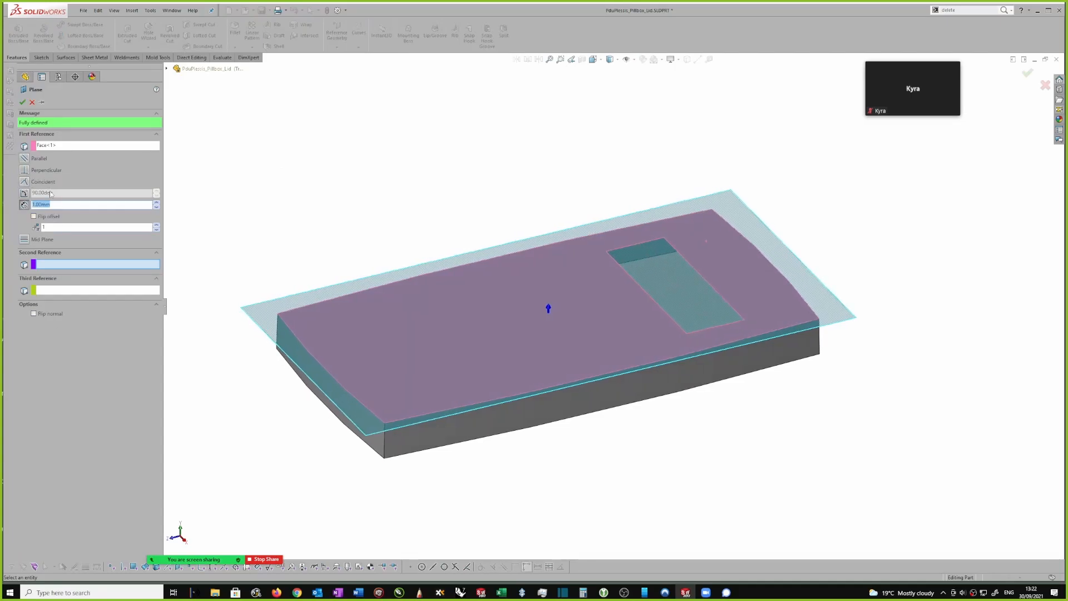
pyautogui.press('BackSpace')
pyautogui.write('.5')
pyautogui.press('Return')
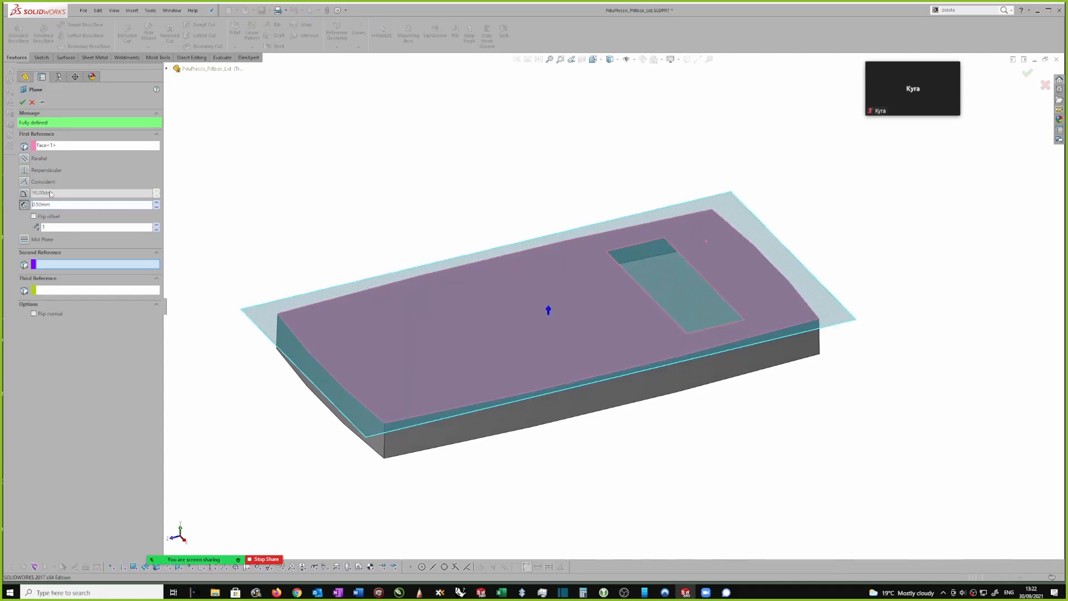
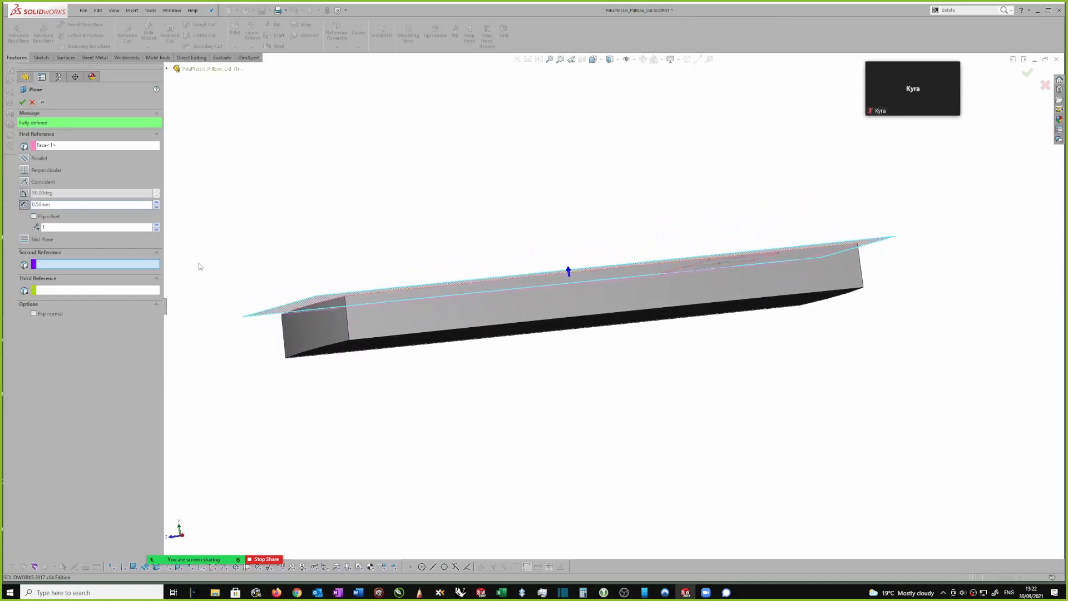
# Flip the plane's offset to the inside of the lid and set the offset distance to 0.6 mm
pyautogui.click(33, 217)
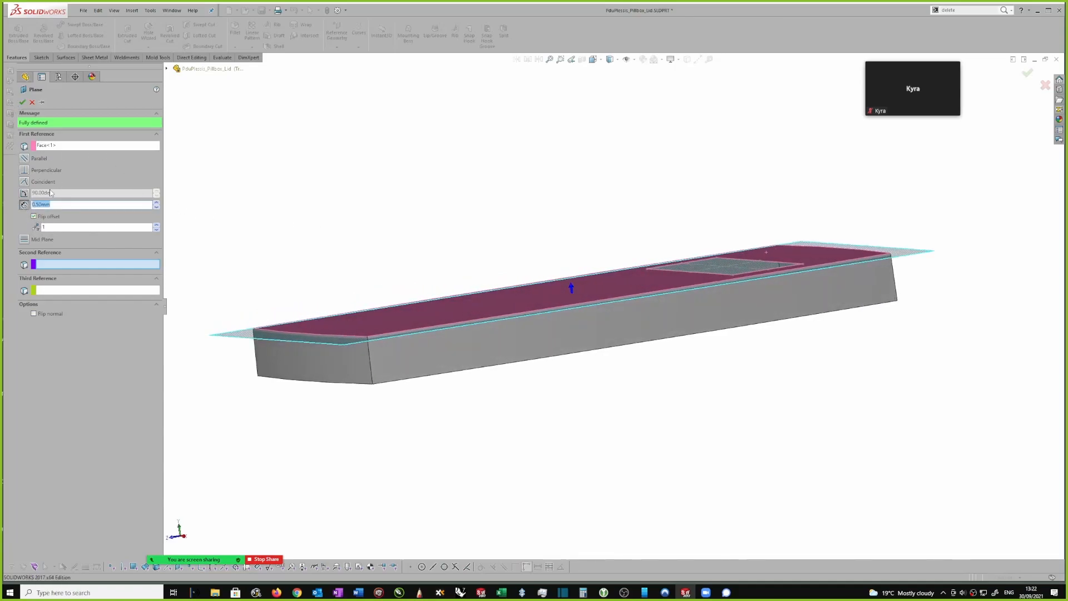
pyautogui.write('6')
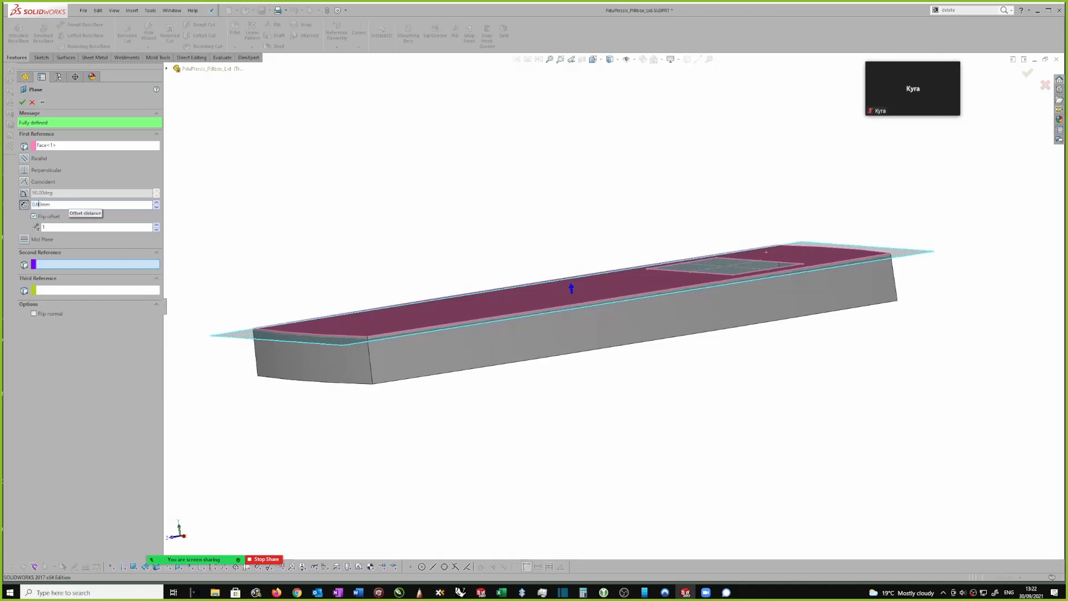
# Confirm the plane offset from the lid's top face and start a sketch on it
pyautogui.click(22, 103)
pyautogui.hotkey('ctrl', '7')
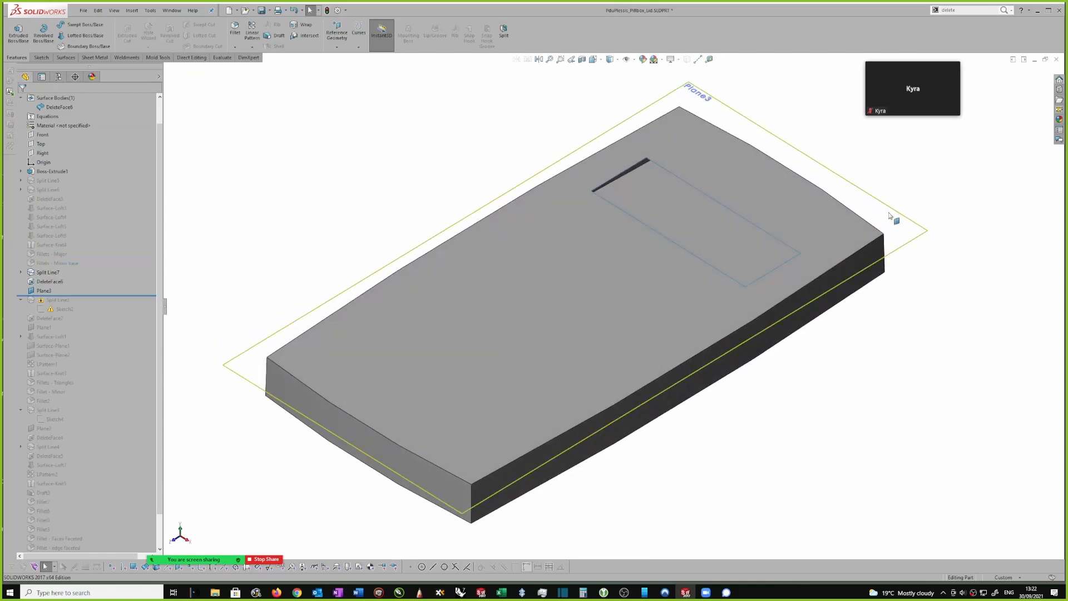
pyautogui.click(888, 211)
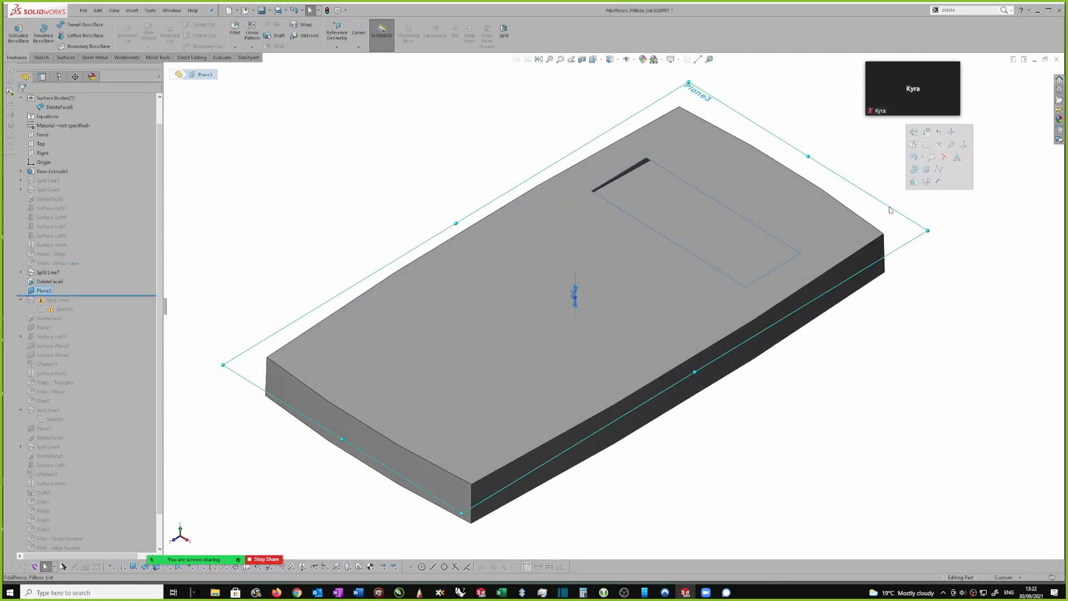
pyautogui.click(925, 132)
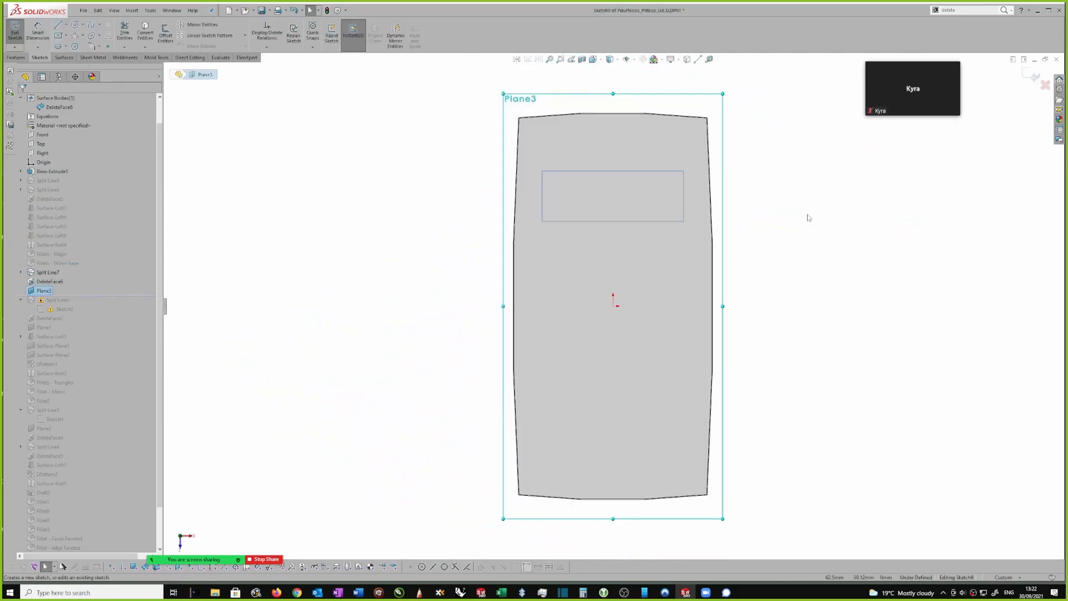
# Sketch a horizontal line about 34 mm long inside the rectangular opening's outline
pyautogui.press('s')
pyautogui.click(866, 235)
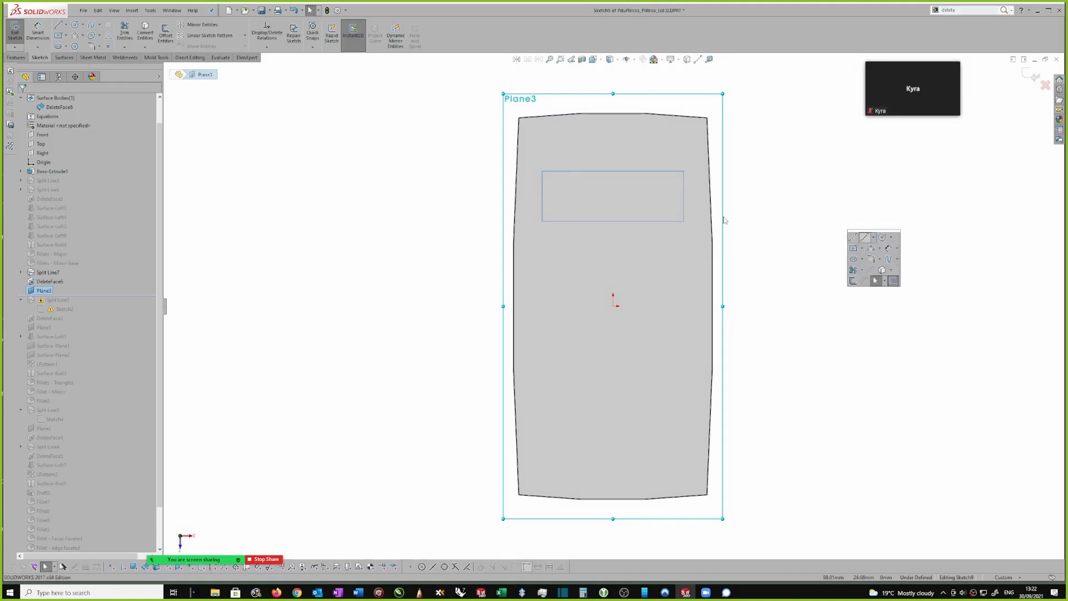
pyautogui.scroll(-2, 585, 189)
pyautogui.click(547, 210)
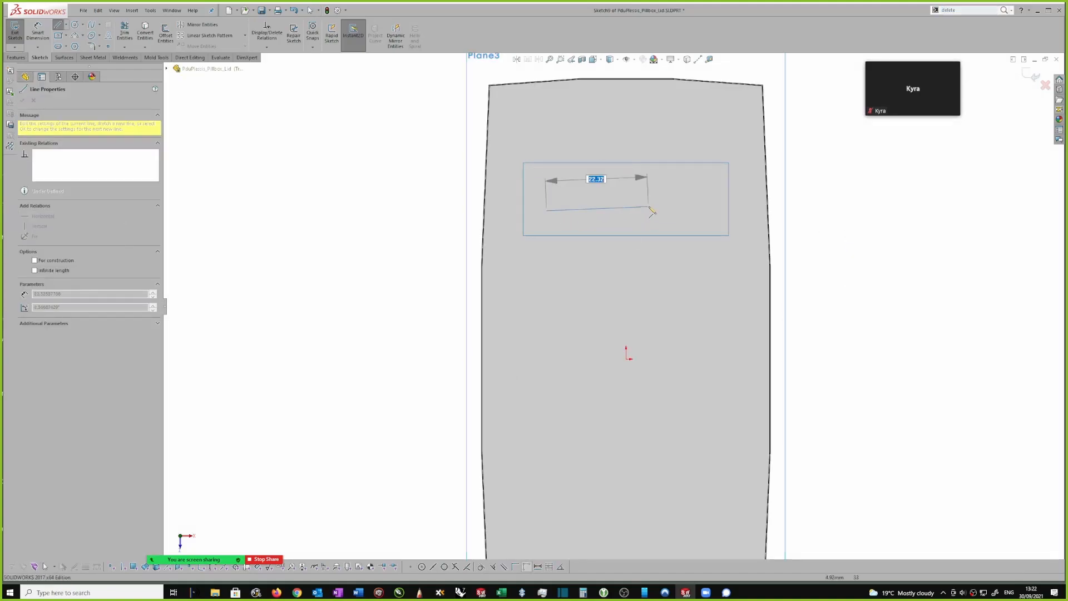
pyautogui.click(704, 211)
pyautogui.press('Escape')
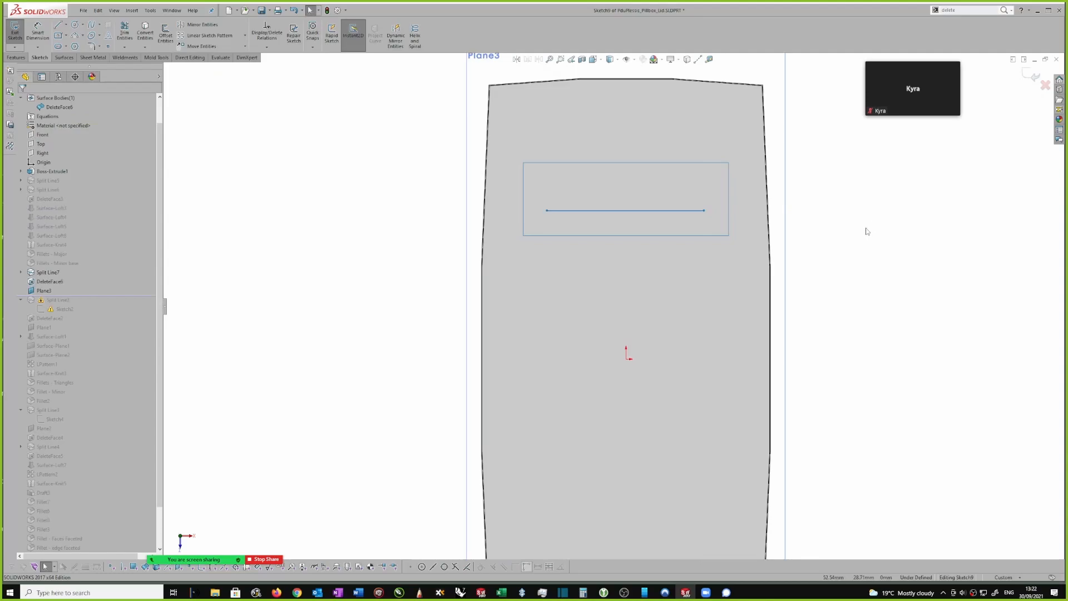
# Draw a construction line from the origin to the midpoint of the horizontal line
pyautogui.press('s')
pyautogui.click(939, 245)
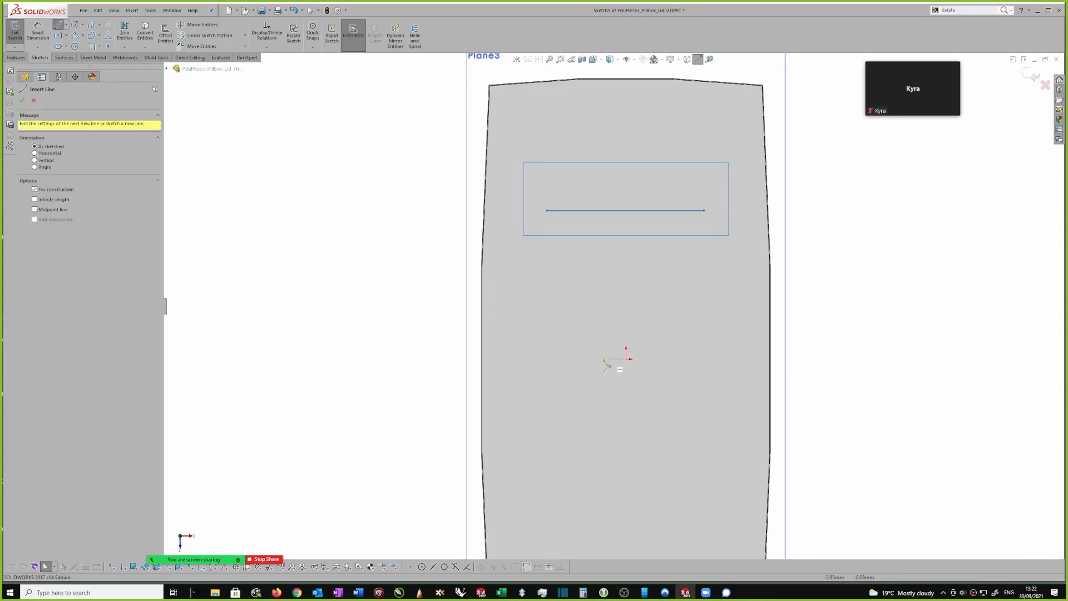
pyautogui.click(627, 359)
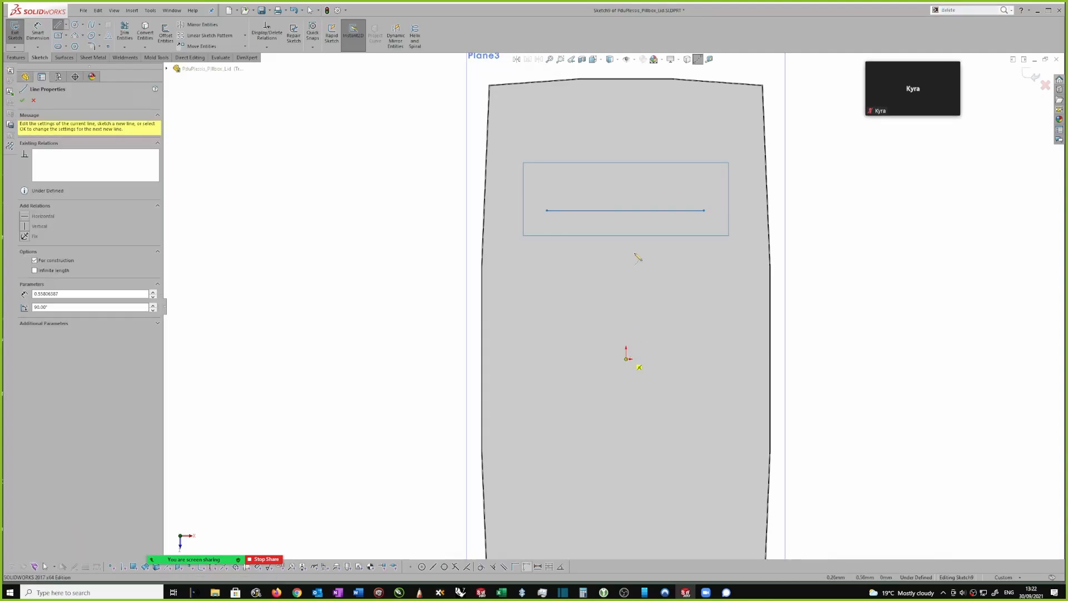
pyautogui.click(625, 211)
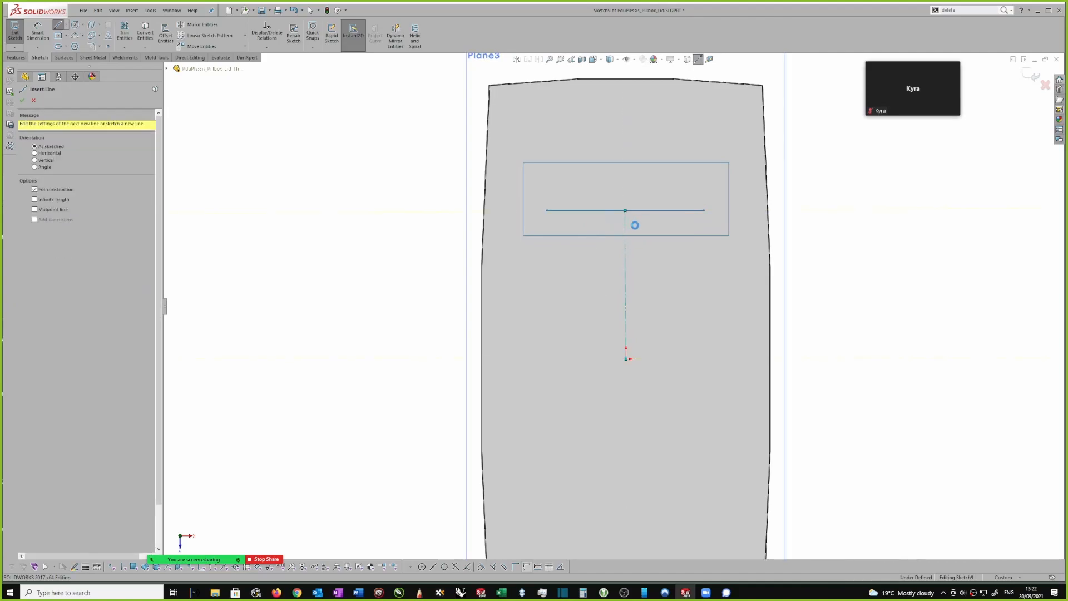
pyautogui.press('Escape')
# Dimension the horizontal line's length to 34 mm
pyautogui.moveTo(920, 239); pyautogui.dragTo(893, 171, button='right')
pyautogui.click(667, 211)
pyautogui.click(640, 121)
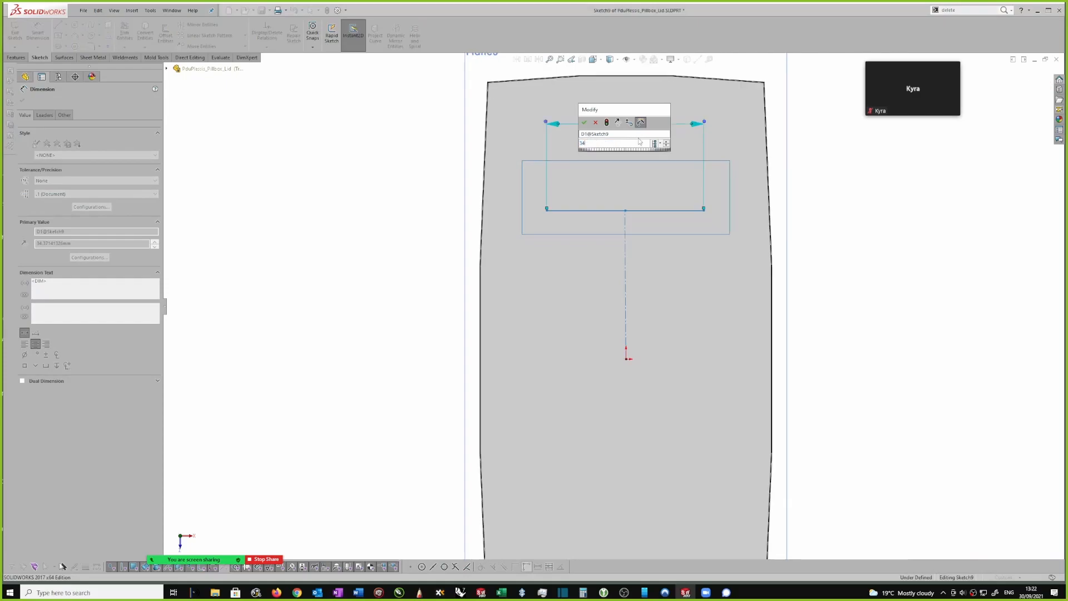
pyautogui.write('34')
pyautogui.press('Return')
pyautogui.press('Escape')
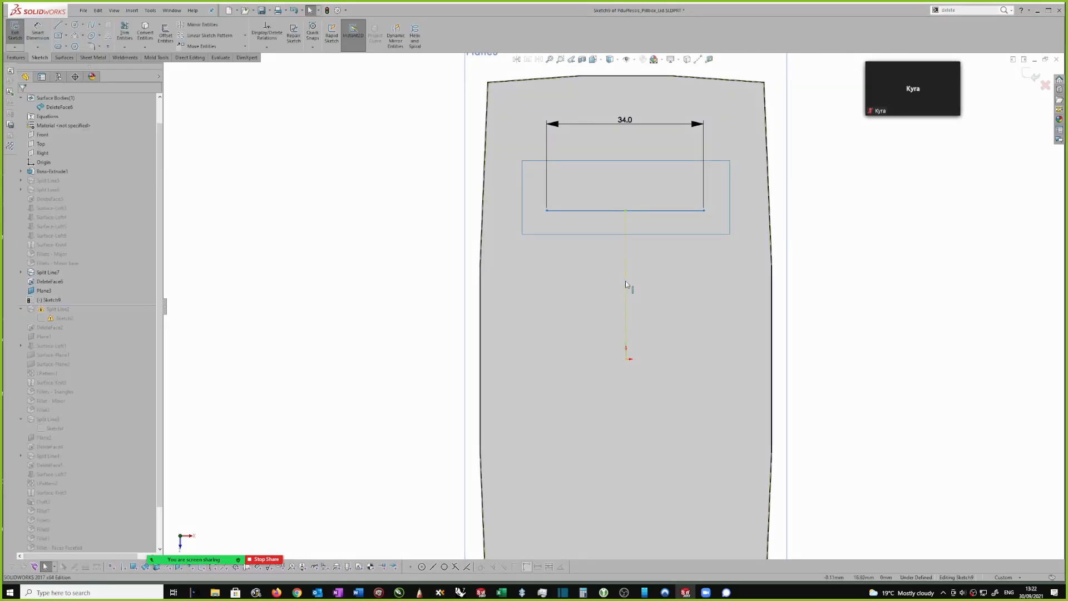
# Dimension the vertical construction line to 32 mm and finish the sketch
pyautogui.click(625, 285)
pyautogui.moveTo(901, 241); pyautogui.dragTo(868, 171, button='right')
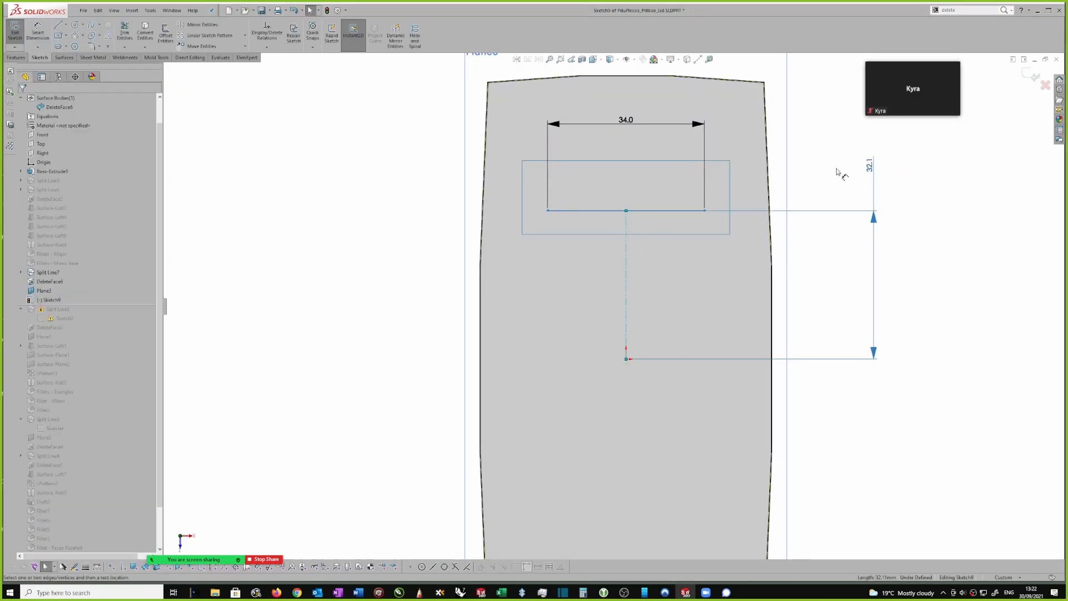
pyautogui.click(851, 242)
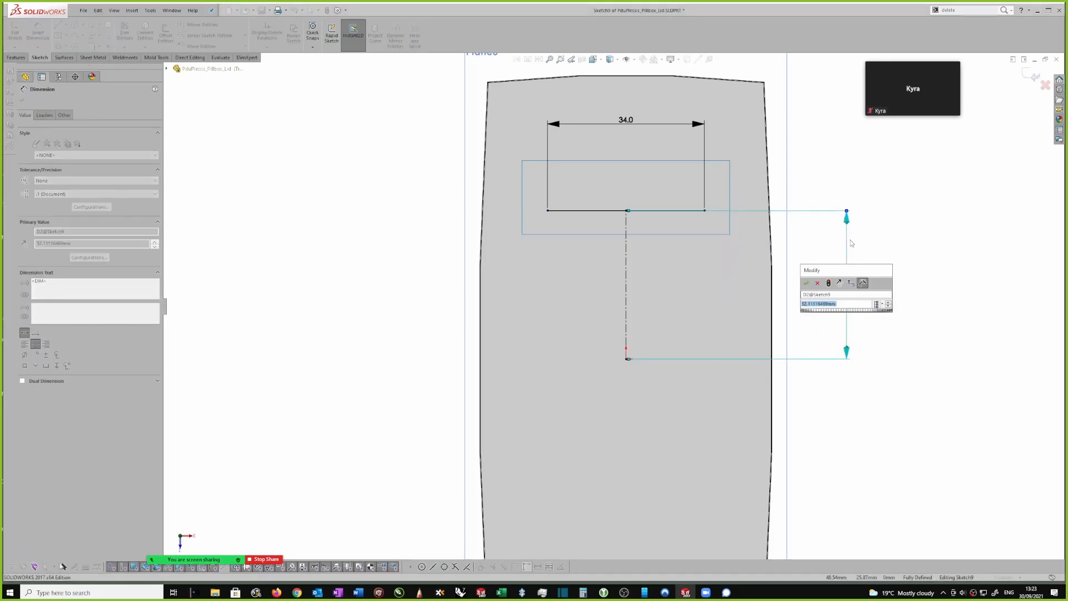
pyautogui.write('32')
pyautogui.press('Return')
pyautogui.press('Escape')
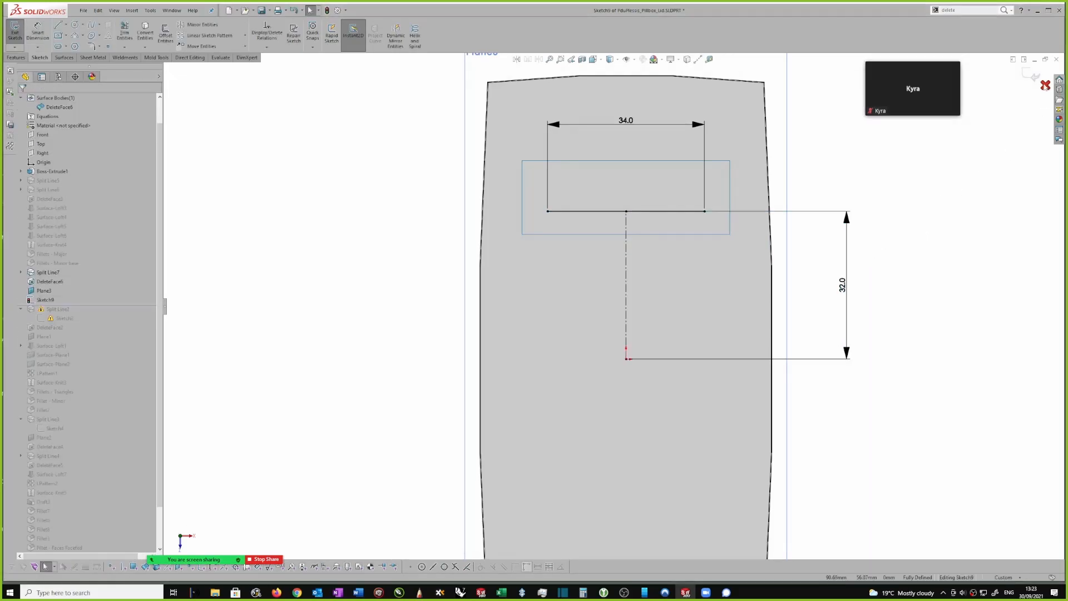
pyautogui.click(1031, 79)
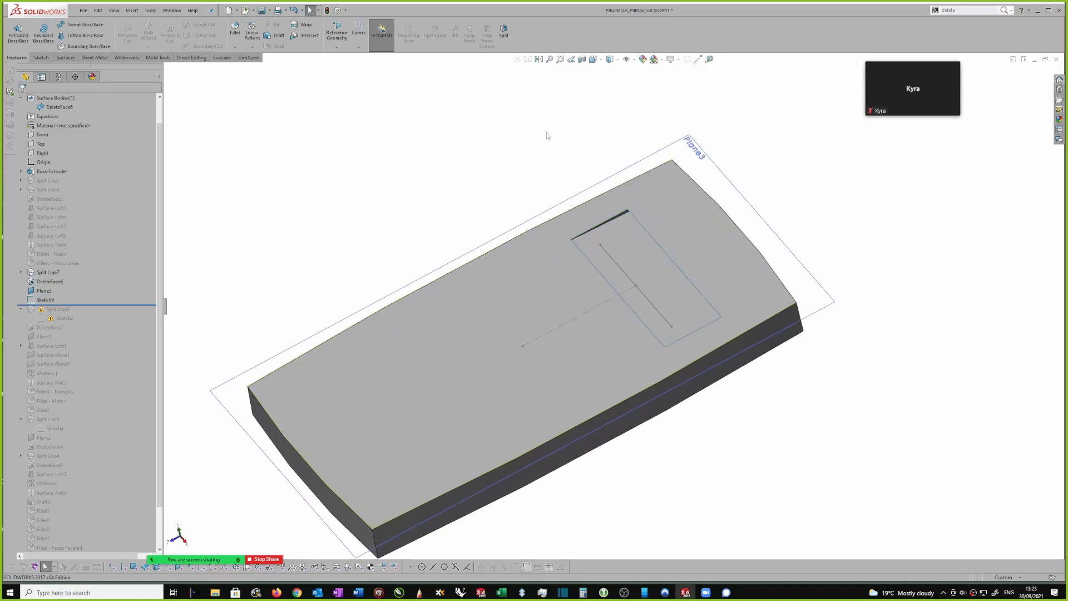
# Create a lofted surface between the opening's long edge nearest the lid's end and the sketched line
pyautogui.click(63, 58)
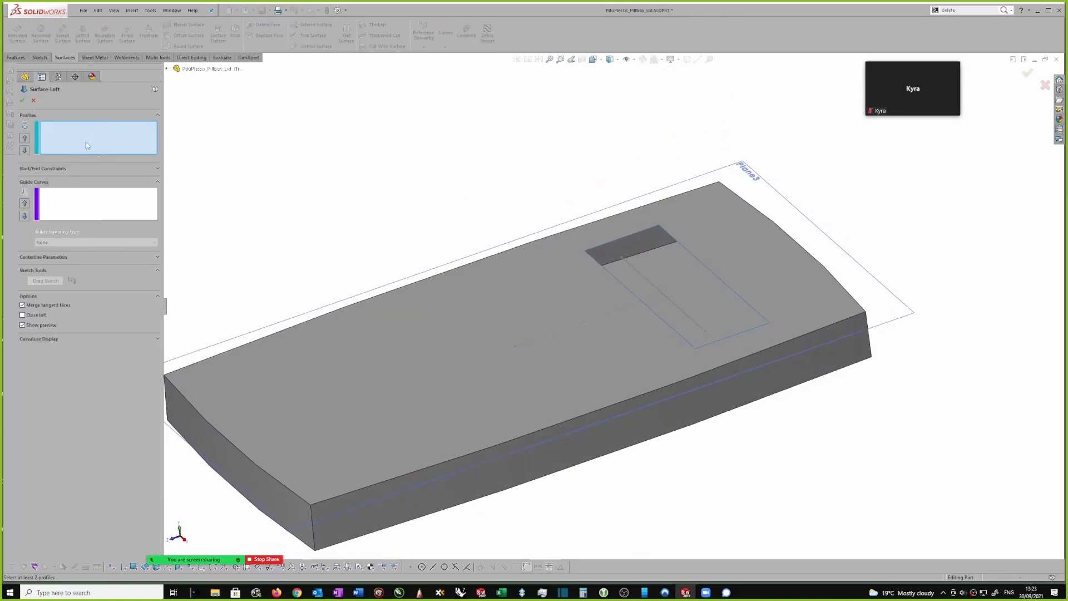
pyautogui.click(689, 241)
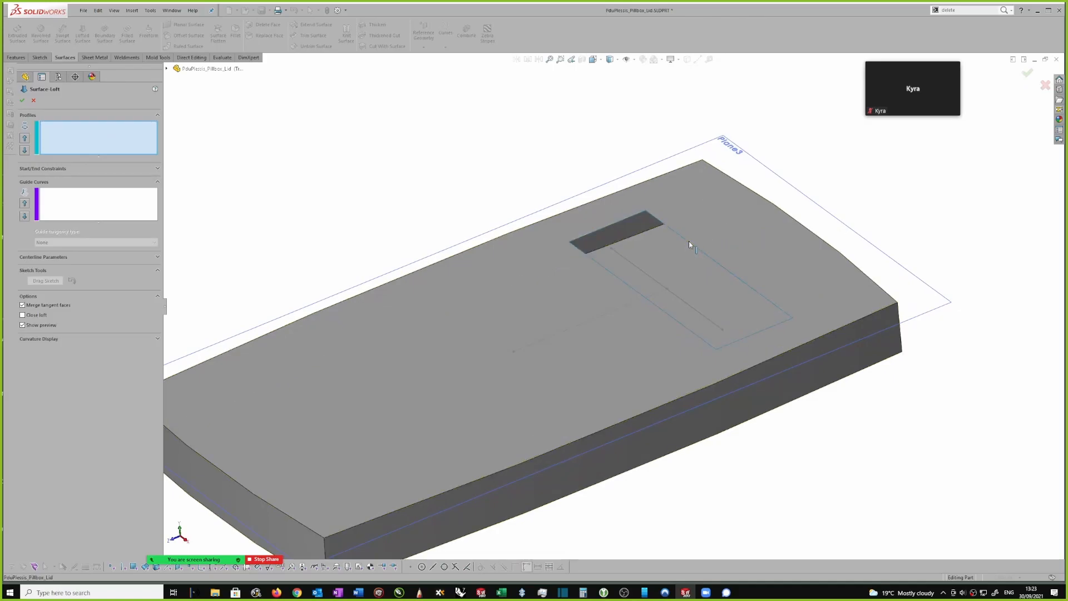
pyautogui.click(643, 272)
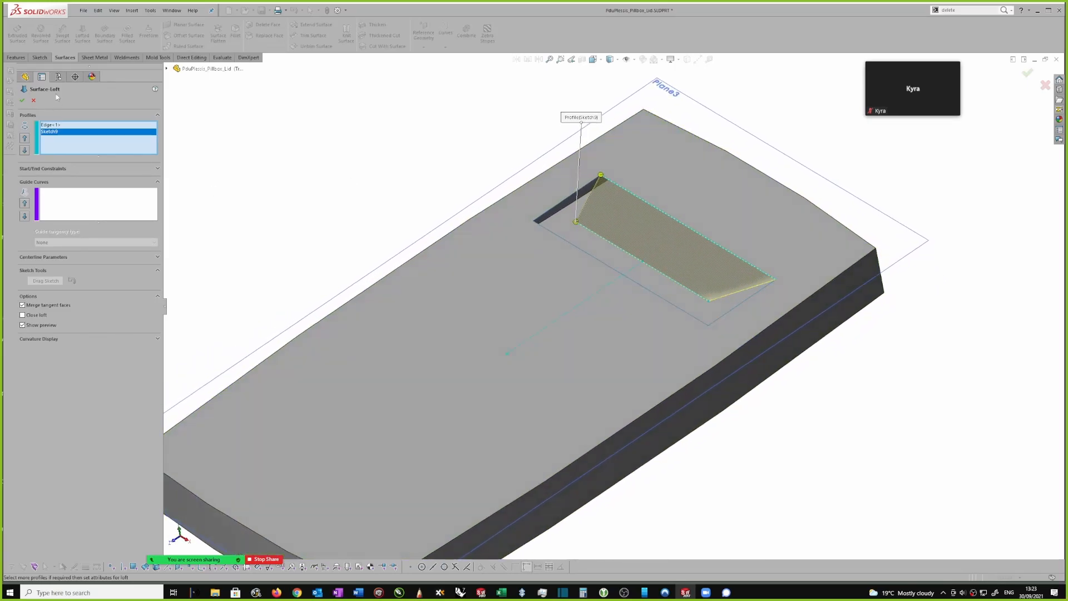
pyautogui.click(25, 101)
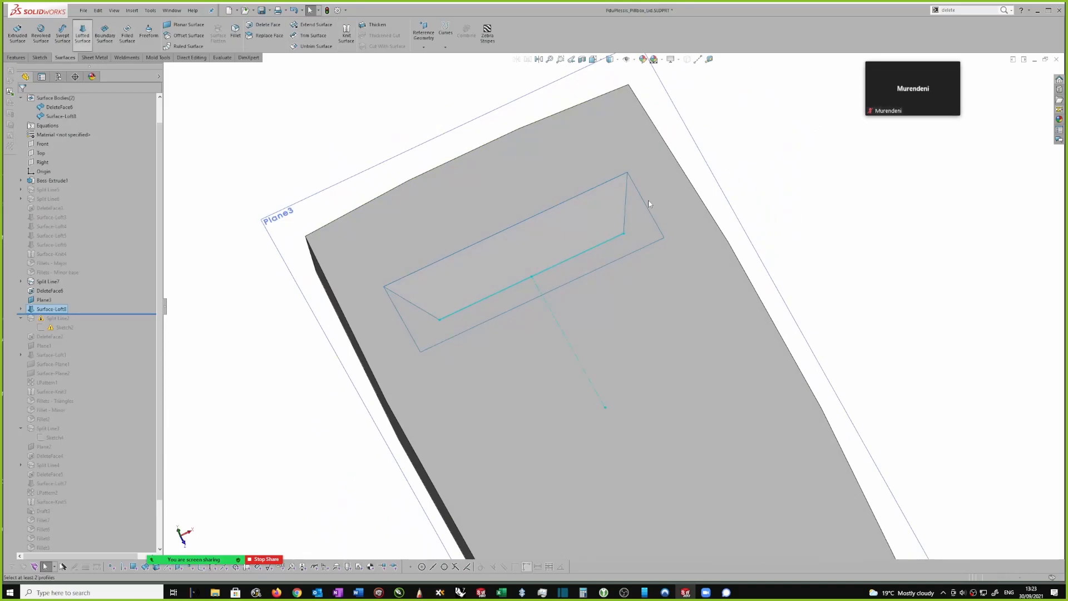
pyautogui.moveTo(651, 201); pyautogui.dragTo(587, 208, button='middle')
pyautogui.click(599, 214)
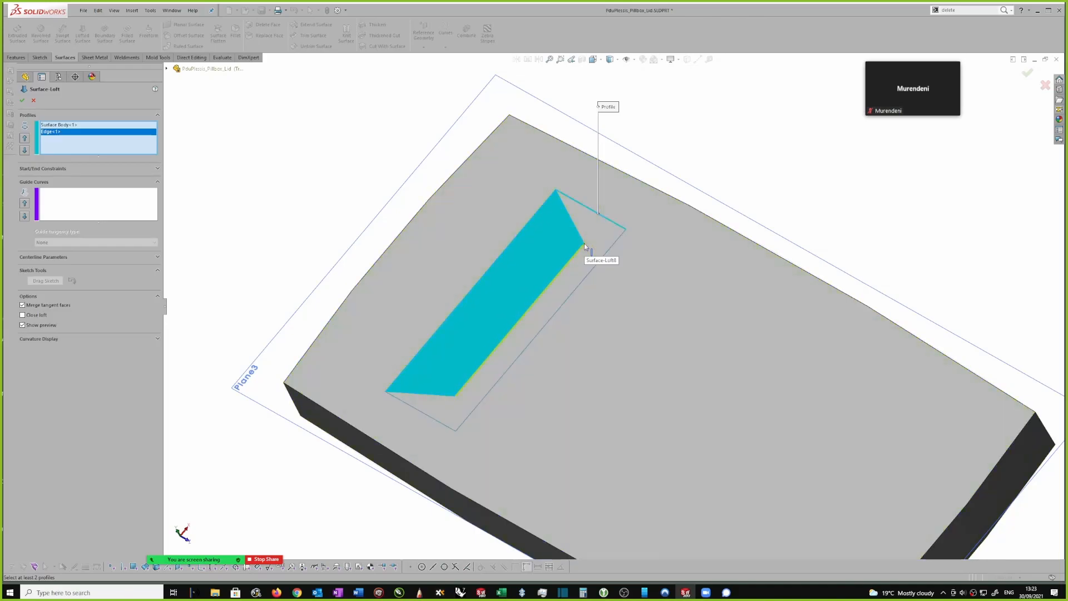
pyautogui.click(584, 242)
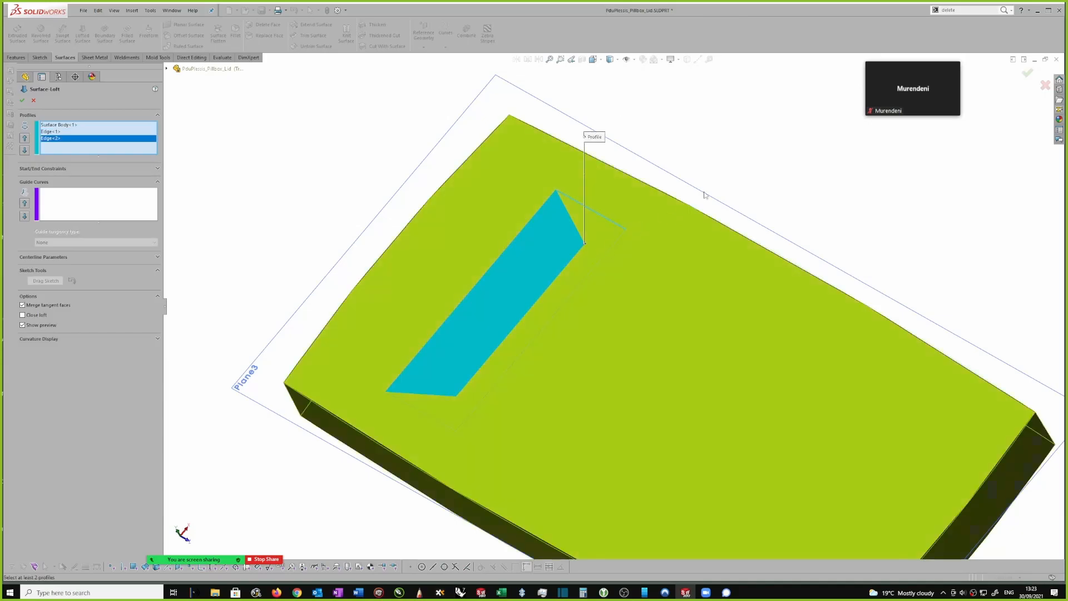
pyautogui.moveTo(584, 243); pyautogui.dragTo(566, 165, button='middle')
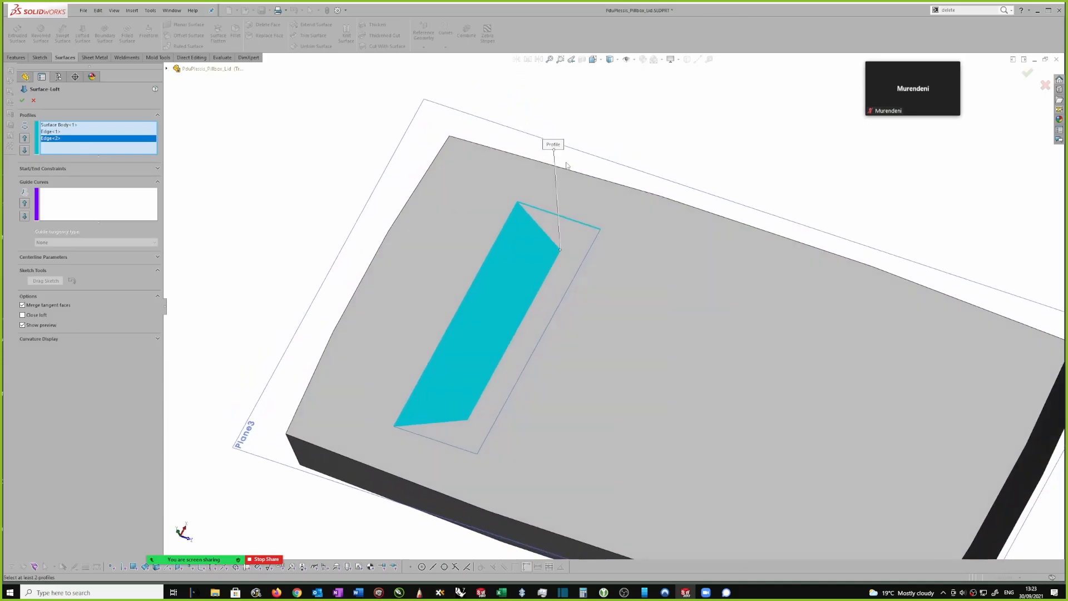
pyautogui.click(63, 126)
pyautogui.press('Delete')
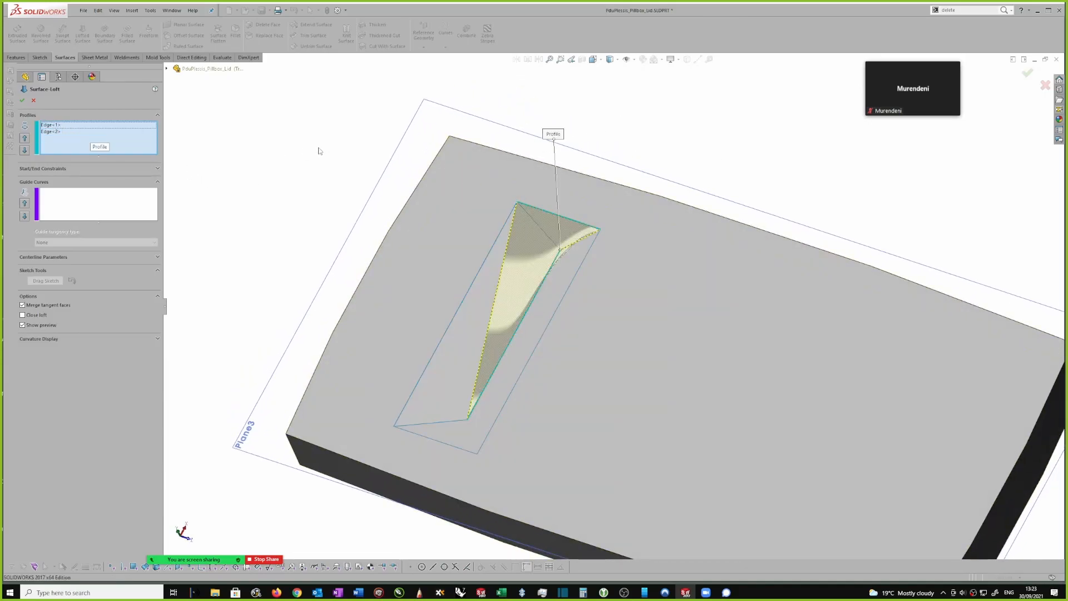
pyautogui.click(50, 125)
pyautogui.rightClick(77, 127)
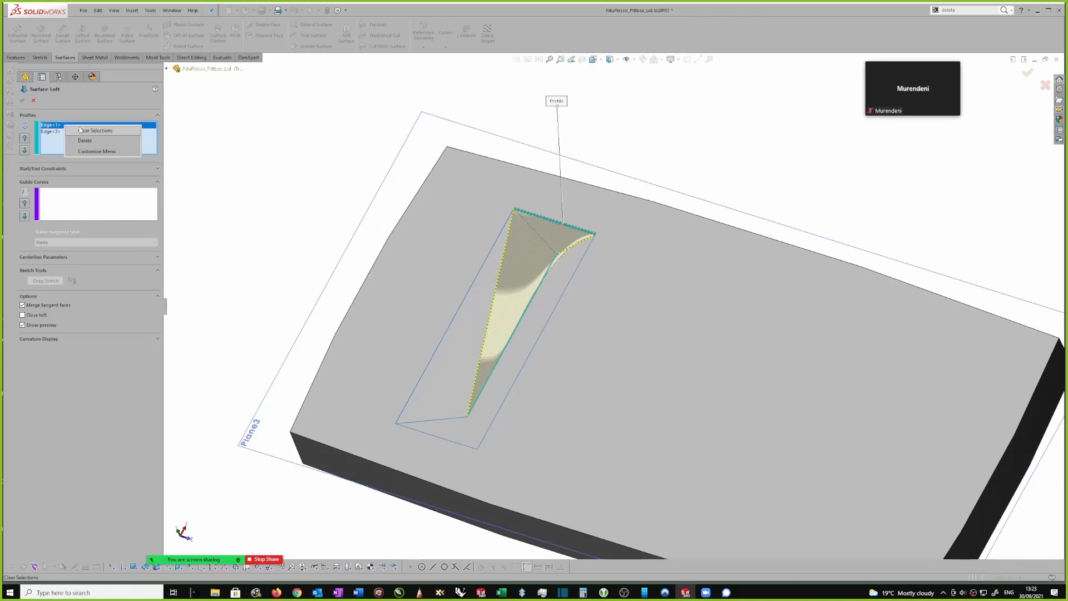
pyautogui.click(80, 130)
# Create a lofted surface between the opening's other long edge and the inner edge of the first loft
pyautogui.moveTo(584, 267); pyautogui.dragTo(506, 289, button='middle')
pyautogui.click(507, 289)
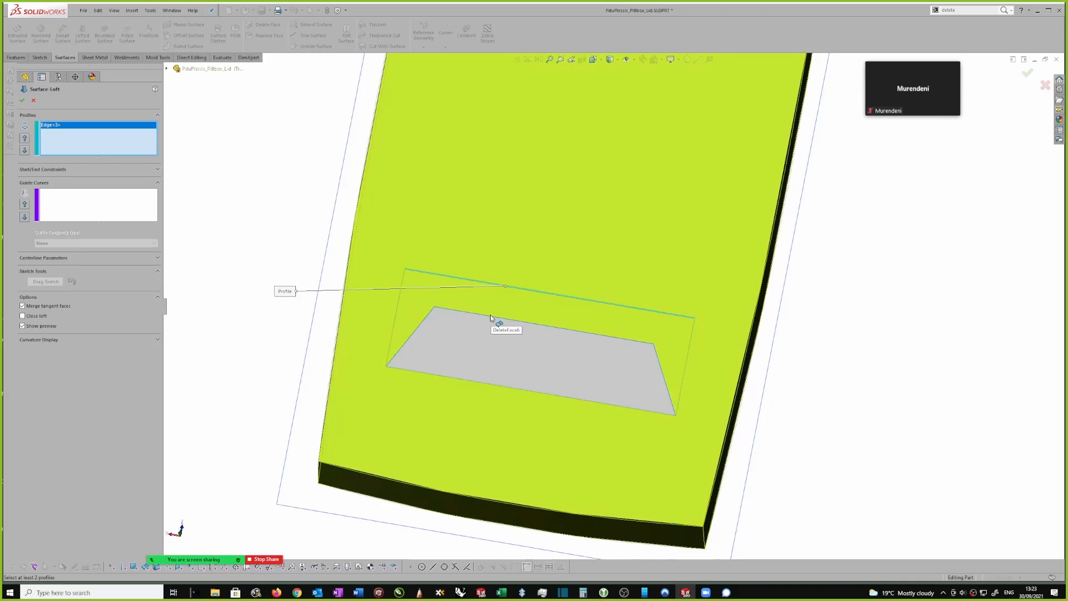
pyautogui.click(492, 317)
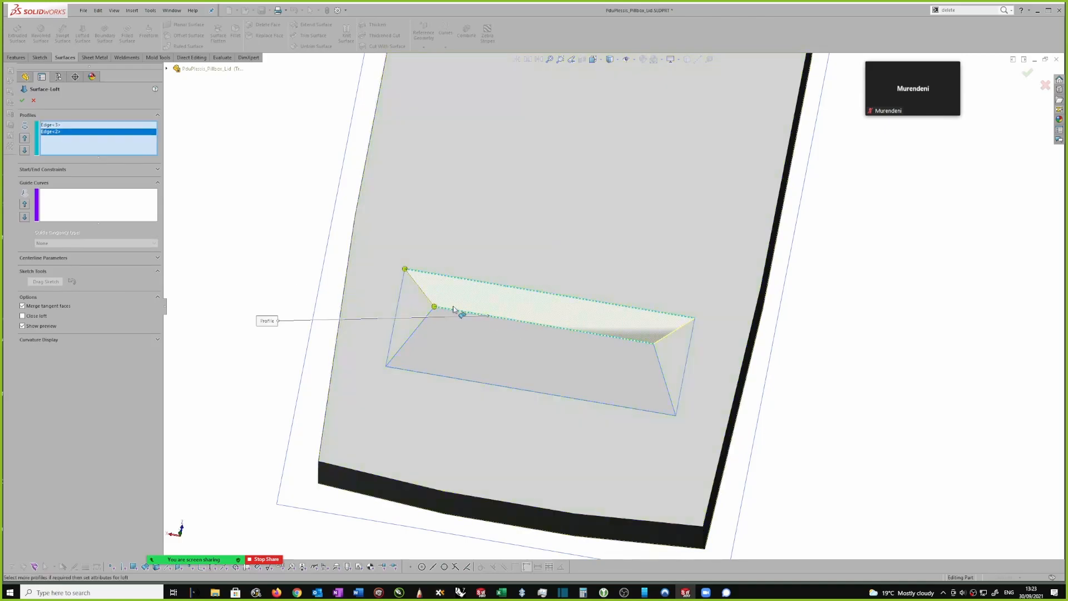
pyautogui.moveTo(473, 311); pyautogui.dragTo(435, 291, button='middle')
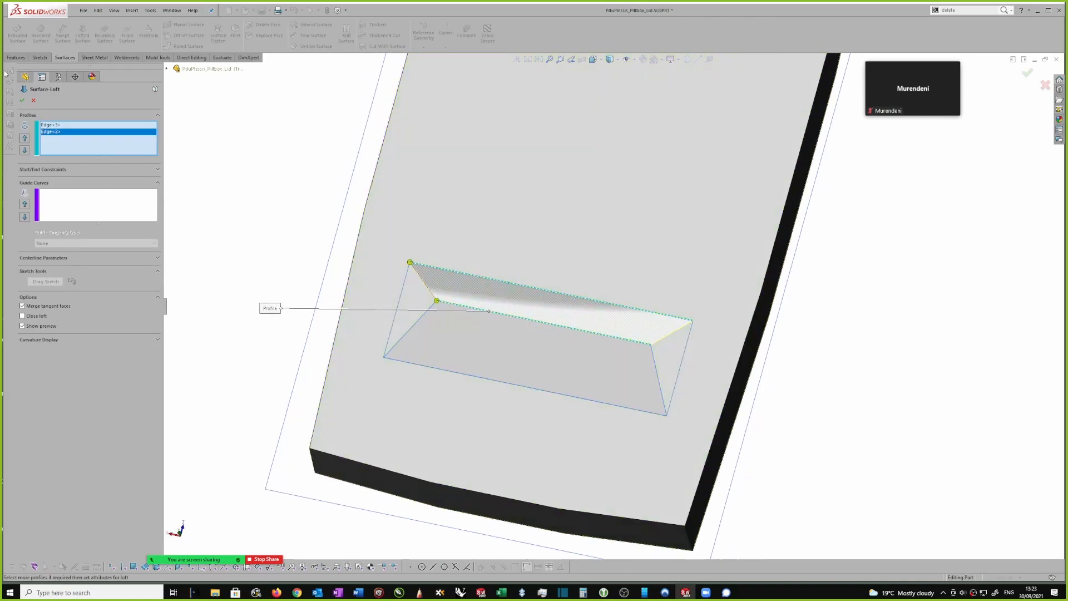
pyautogui.click(23, 102)
pyautogui.moveTo(300, 150); pyautogui.dragTo(441, 247, button='middle')
pyautogui.moveTo(432, 209); pyautogui.dragTo(562, 256, button='middle')
pyautogui.moveTo(509, 146); pyautogui.dragTo(501, 133, button='middle')
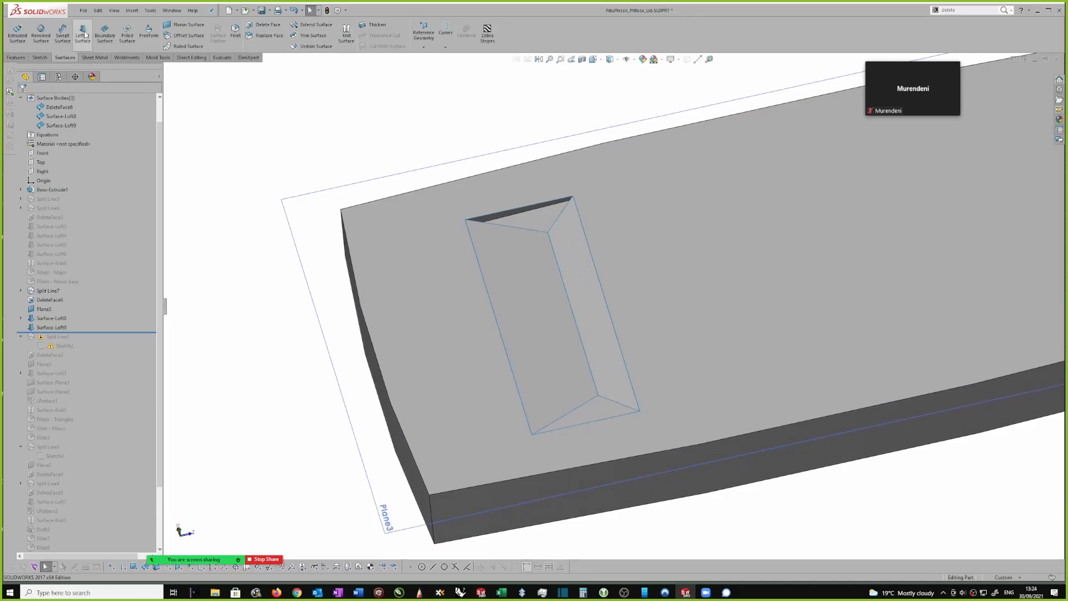
pyautogui.click(534, 207)
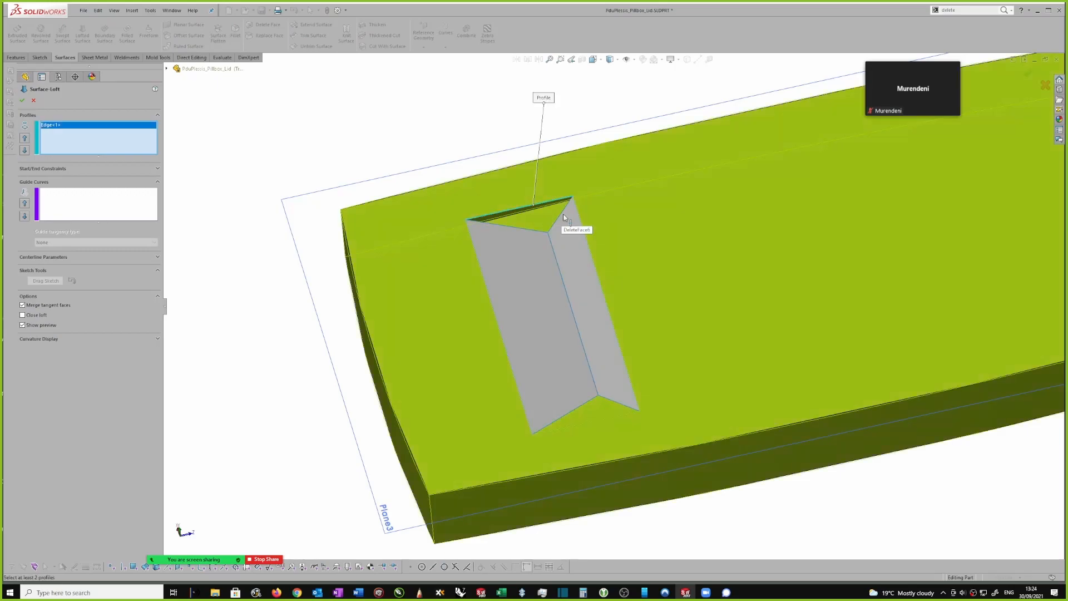
pyautogui.click(559, 221)
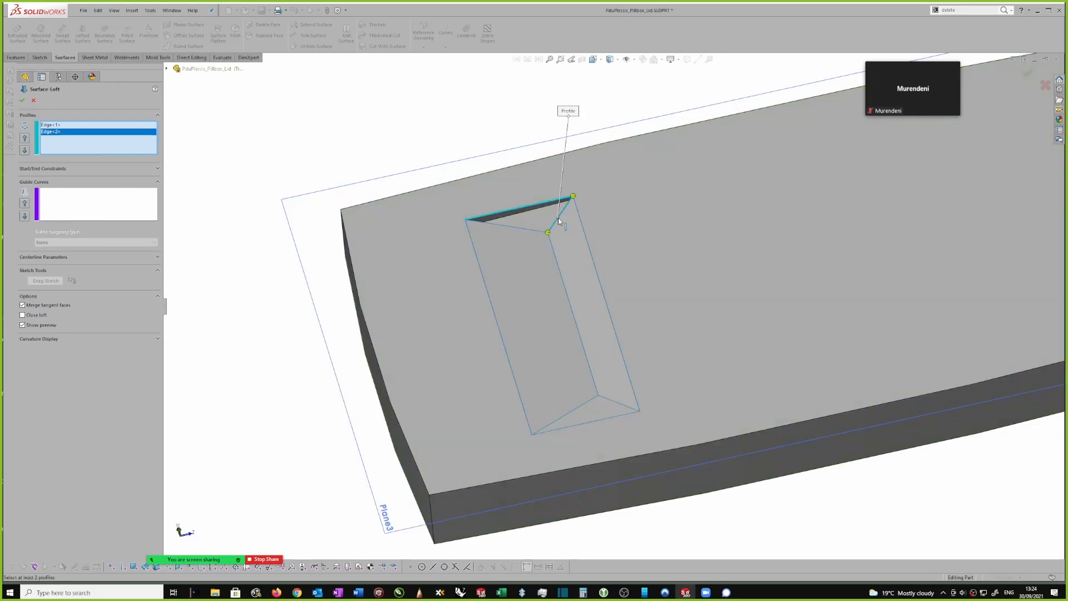
pyautogui.click(525, 231)
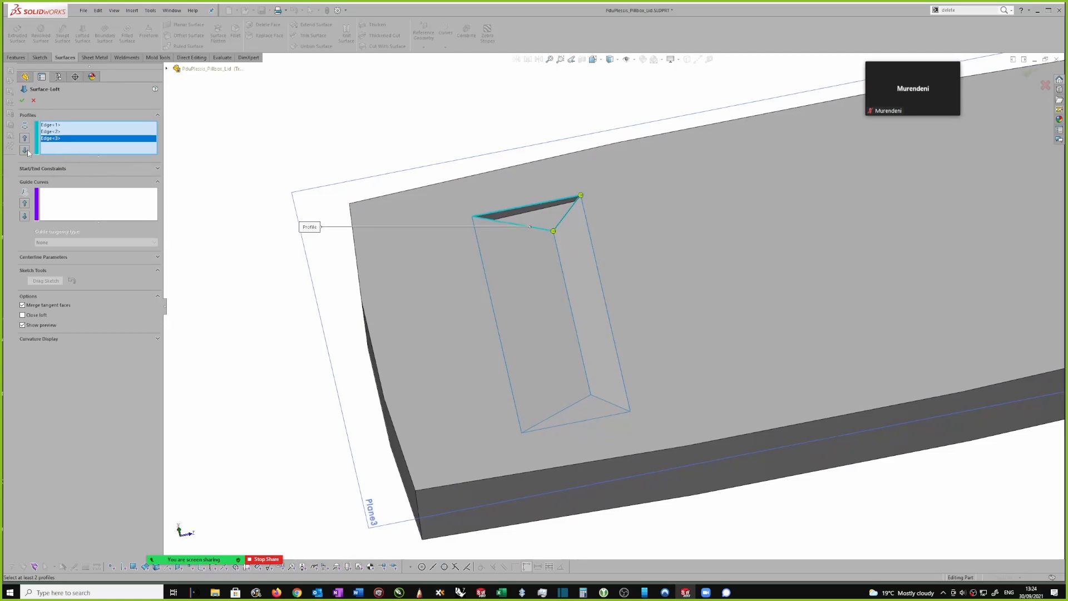
pyautogui.click(32, 100)
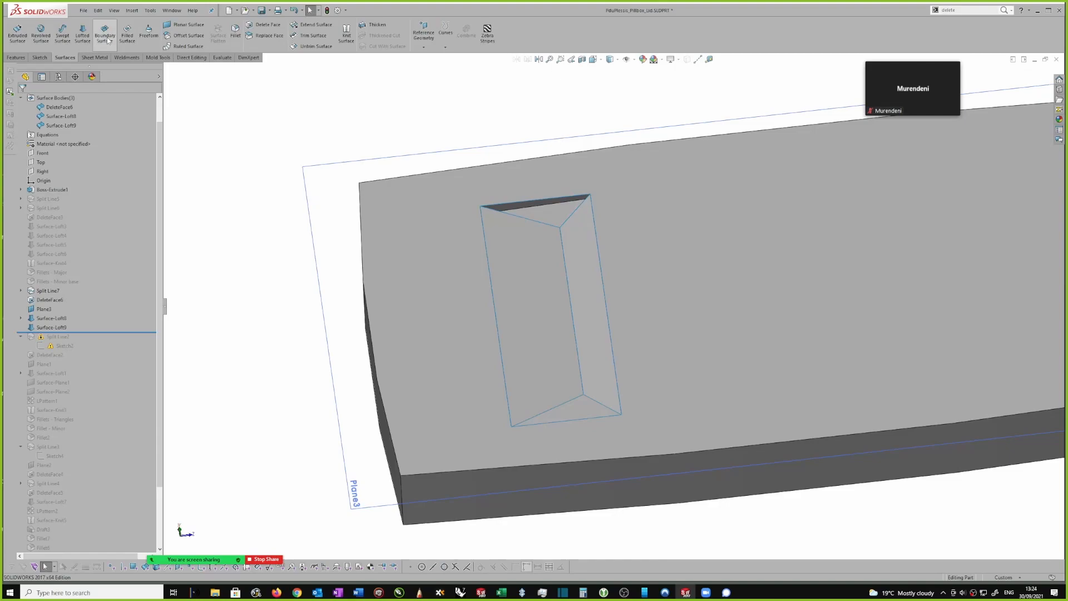
# Start a boundary surface from the opening's uncovered short edge and remove the mistakenly picked surface bodies from its profiles
pyautogui.click(105, 34)
pyautogui.click(552, 202)
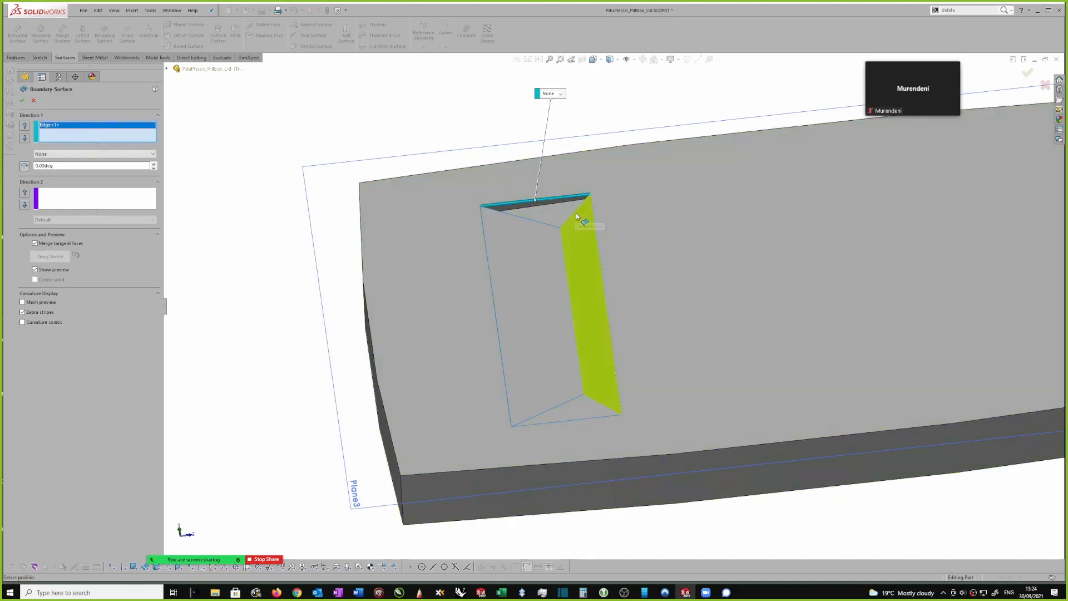
pyautogui.click(573, 215)
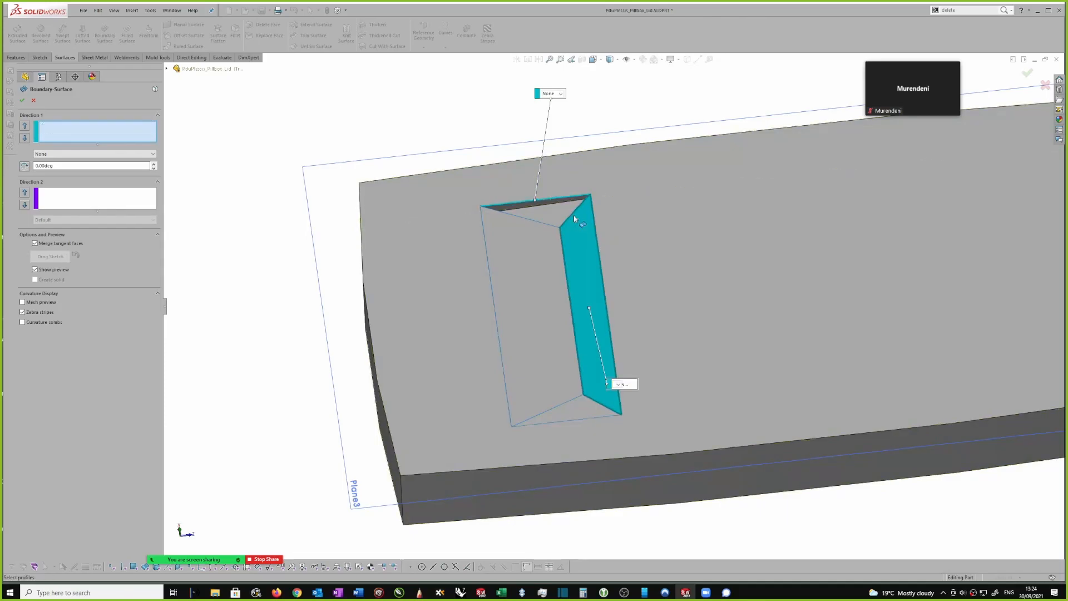
pyautogui.click(543, 224)
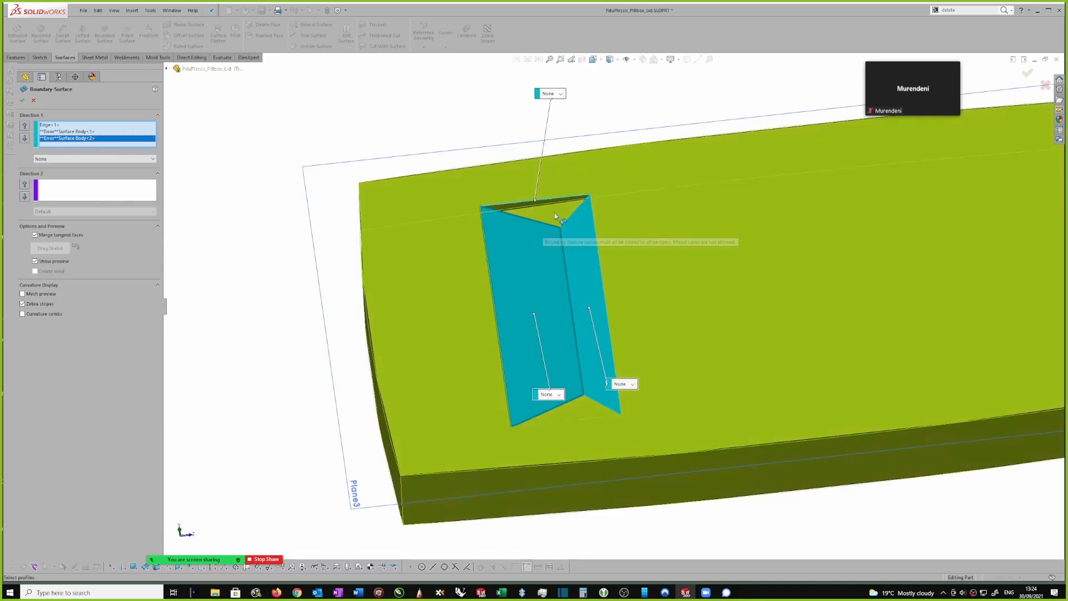
pyautogui.click(70, 132)
pyautogui.press('Delete')
pyautogui.click(70, 132)
pyautogui.press('Delete')
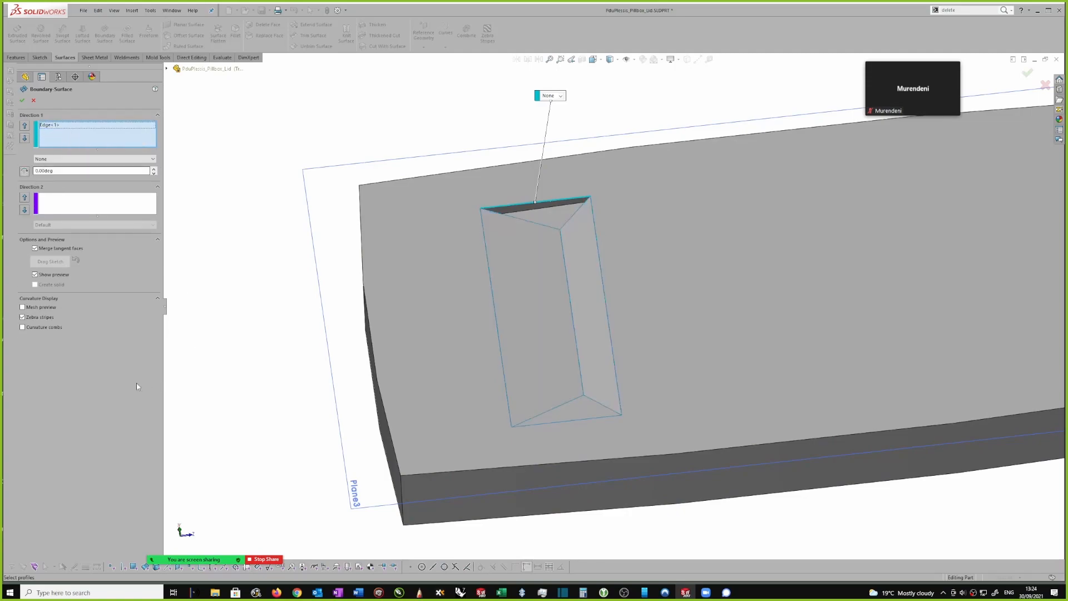
# Limit selection to edges and complete the boundary surface with the adjoining end edge of the loft nearest the lid's end
pyautogui.click(124, 567)
pyautogui.scroll(-2, 557, 227)
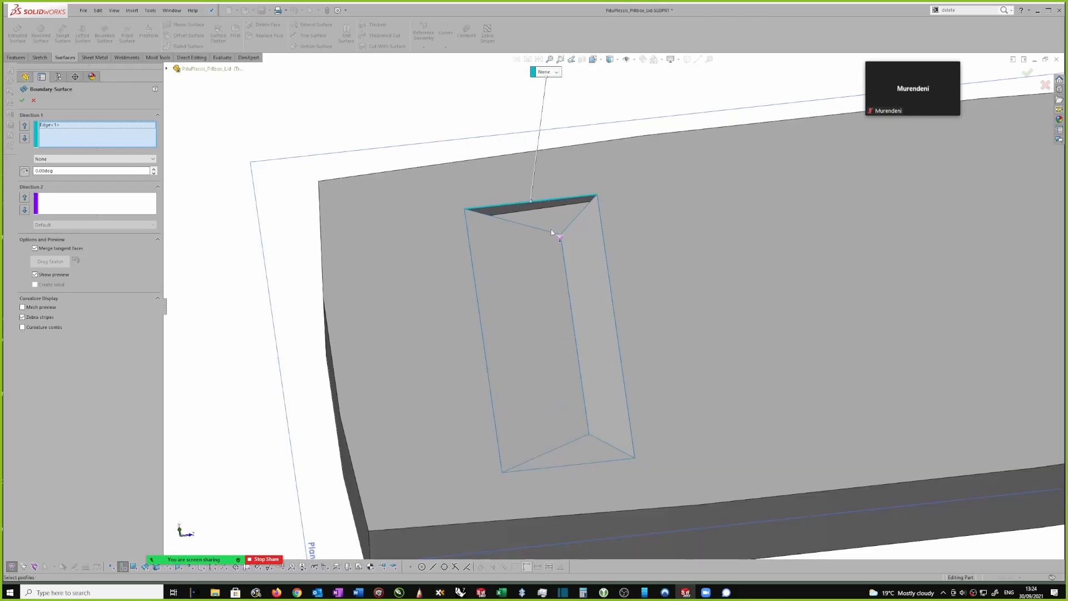
pyautogui.click(549, 232)
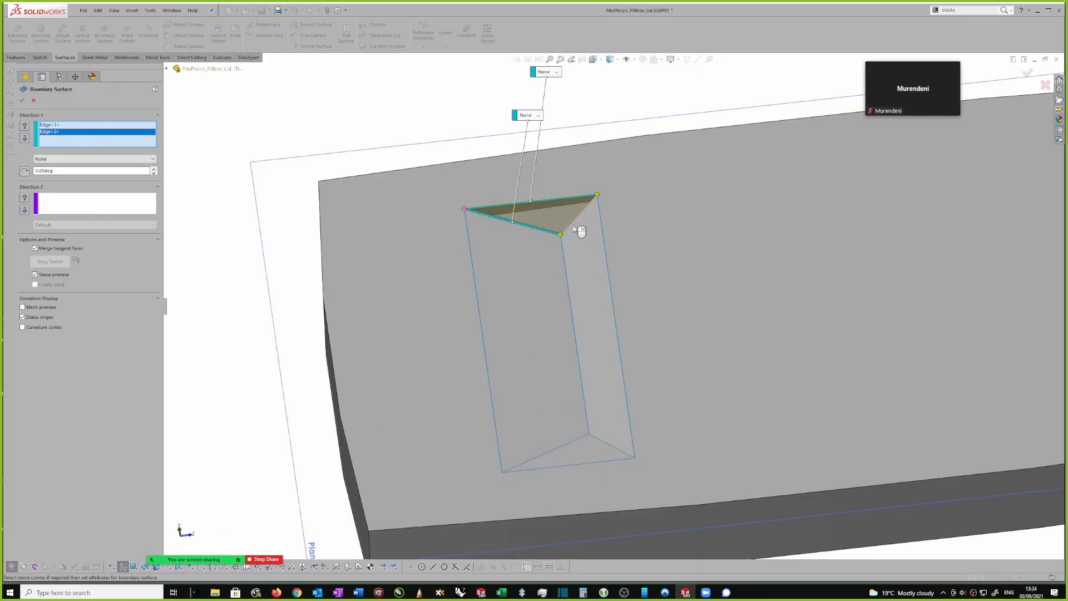
pyautogui.moveTo(569, 202); pyautogui.dragTo(577, 183, button='middle')
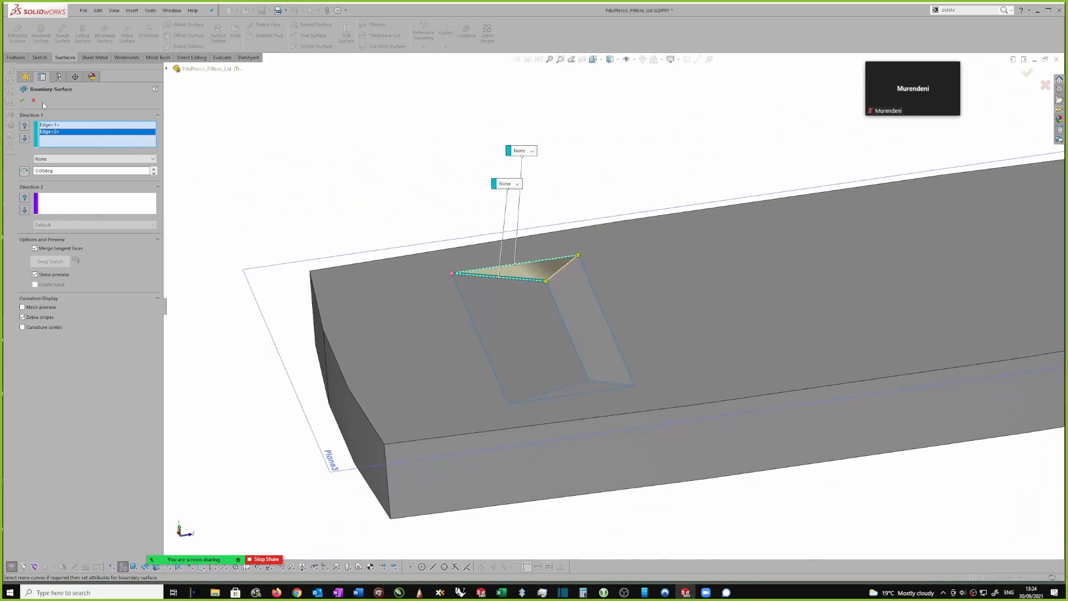
pyautogui.click(21, 101)
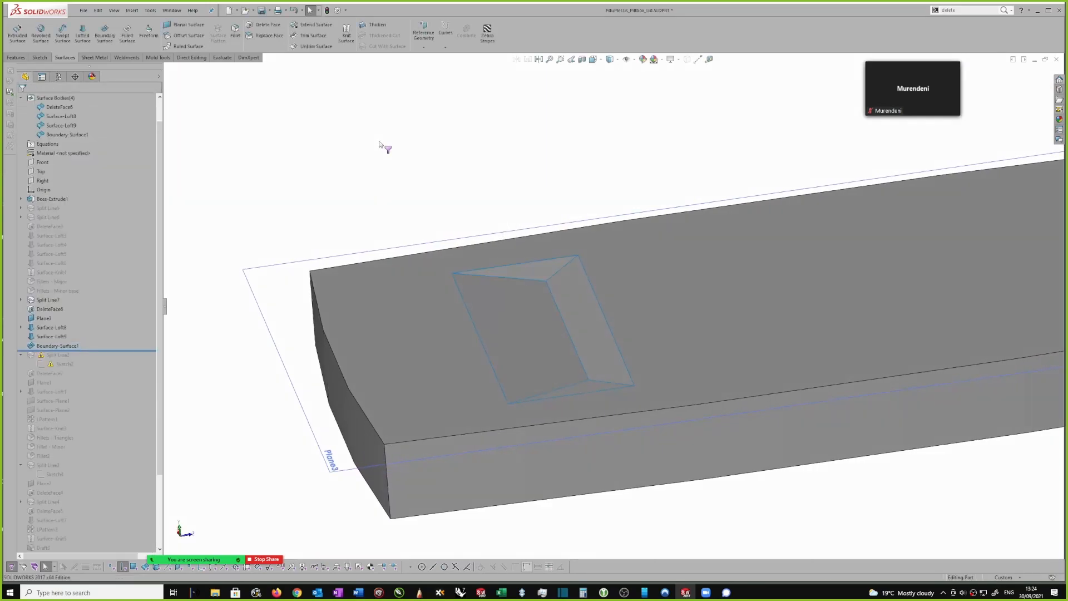
pyautogui.moveTo(381, 143); pyautogui.dragTo(407, 153, button='middle')
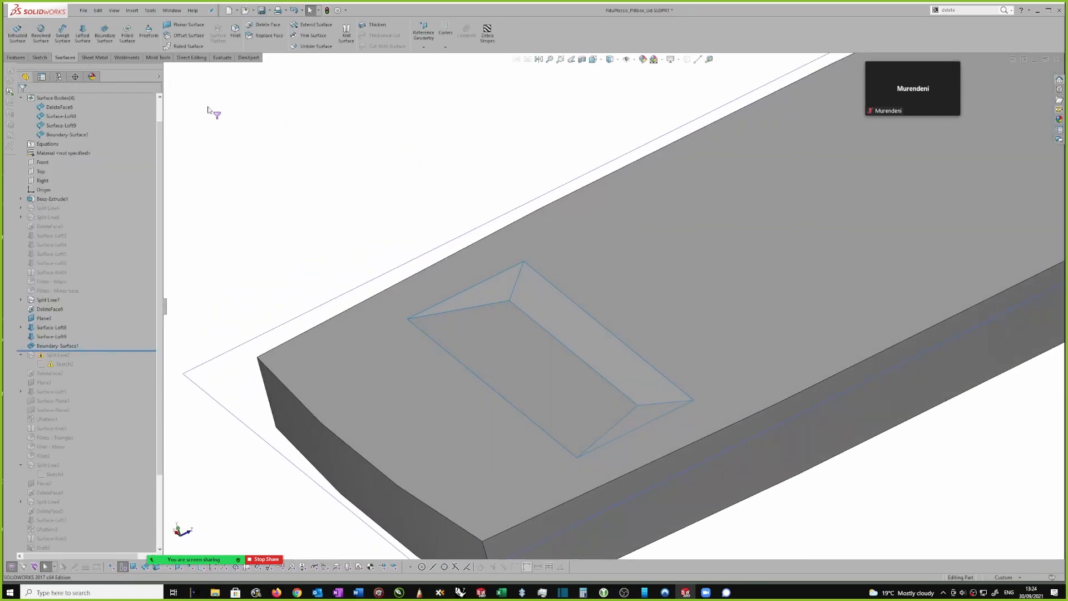
pyautogui.moveTo(519, 254); pyautogui.dragTo(481, 256, button='middle')
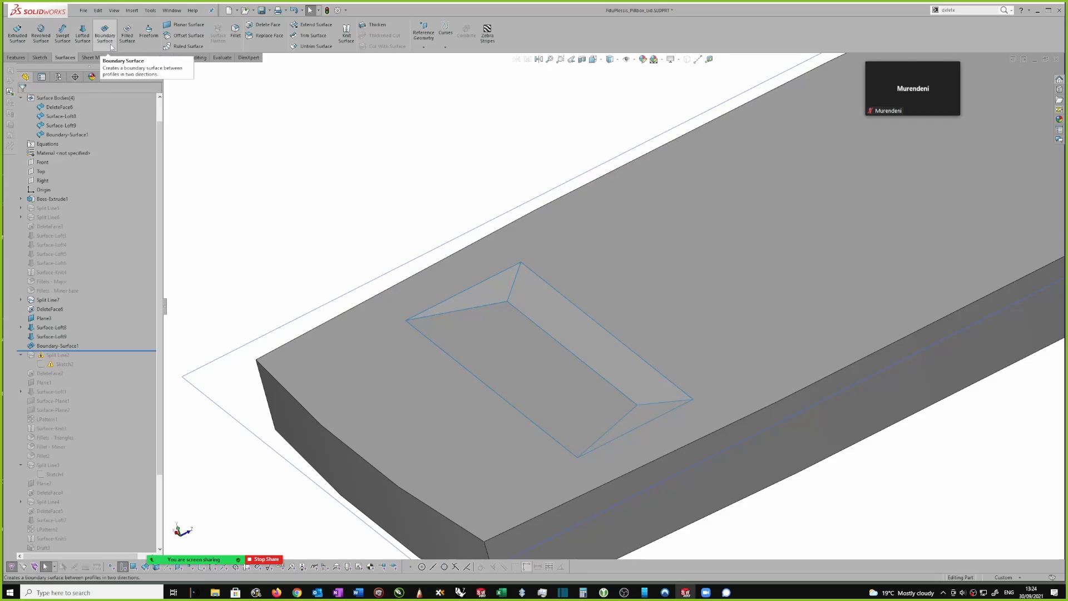
# Close the pocket's opposite end with a boundary surface between the opening's short edge and the narrower loft's end edge
pyautogui.moveTo(234, 84); pyautogui.dragTo(601, 202, button='middle')
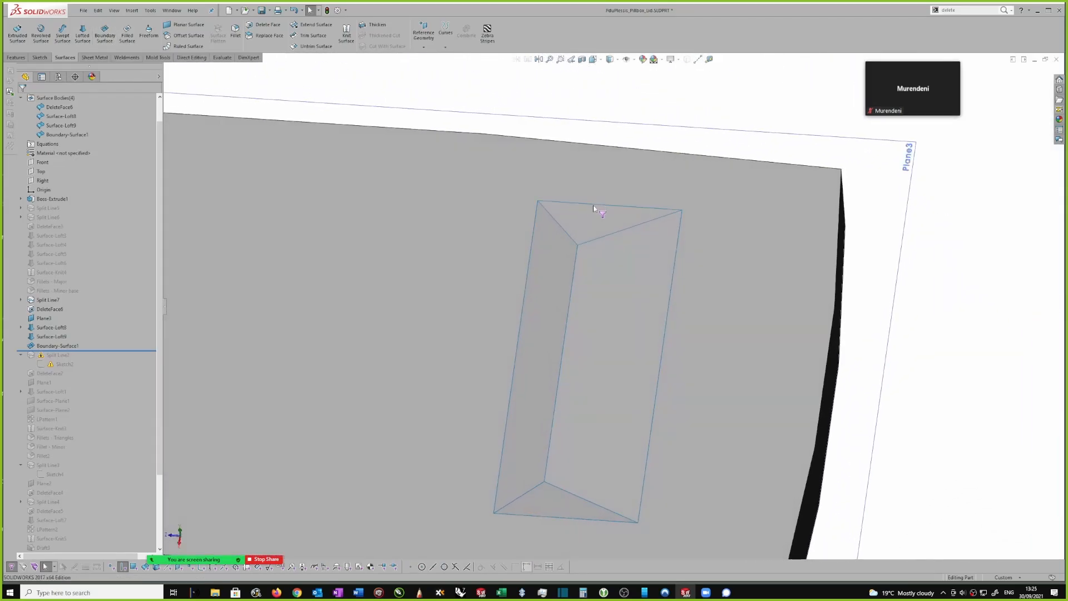
pyautogui.click(594, 205)
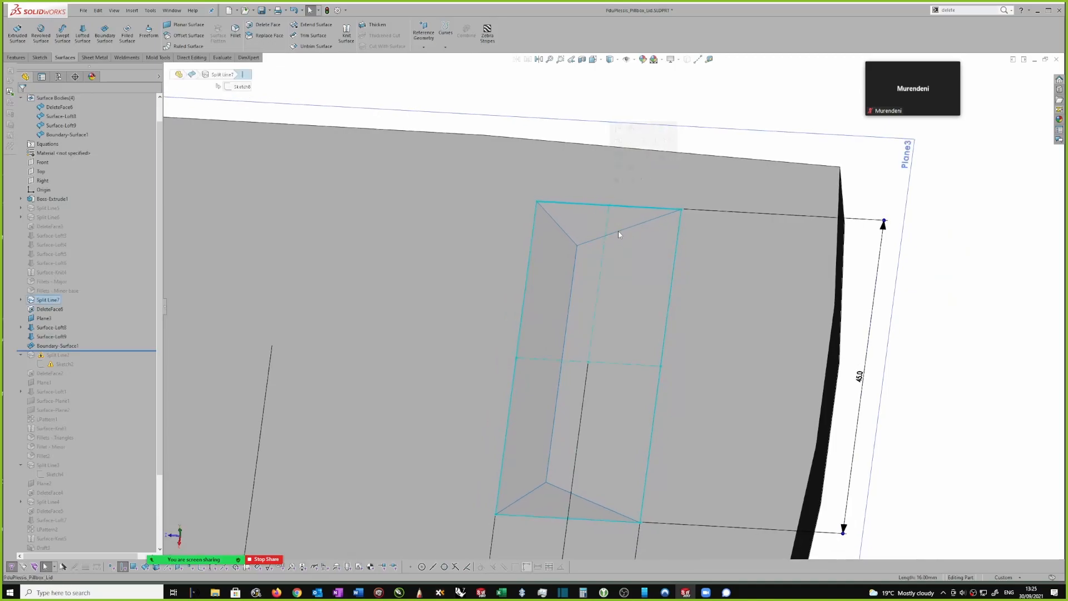
pyautogui.click(963, 203)
pyautogui.moveTo(949, 209); pyautogui.dragTo(627, 132, button='middle')
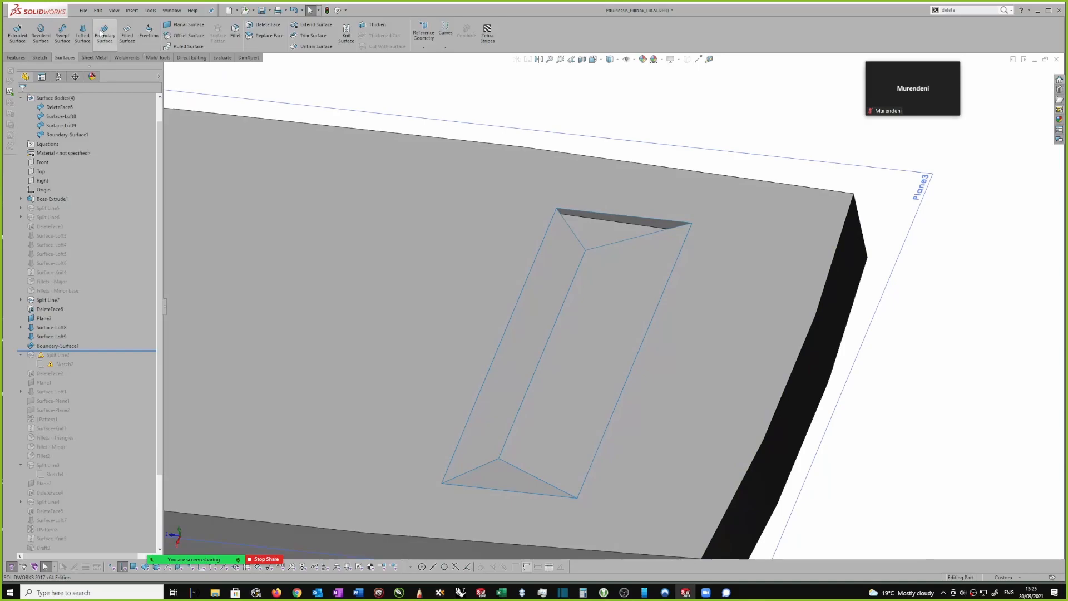
pyautogui.click(630, 218)
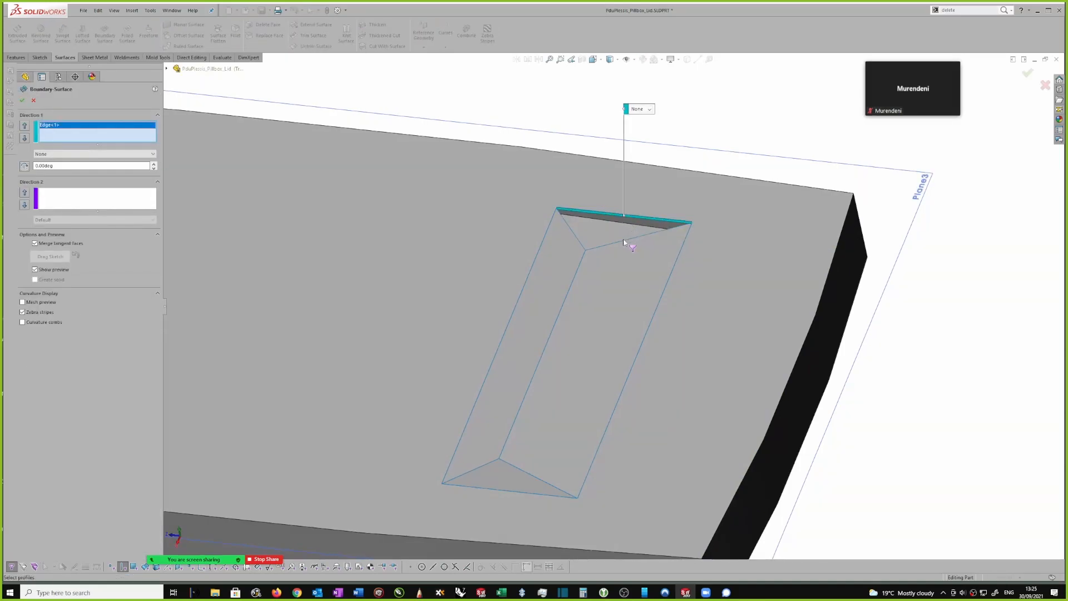
pyautogui.click(623, 245)
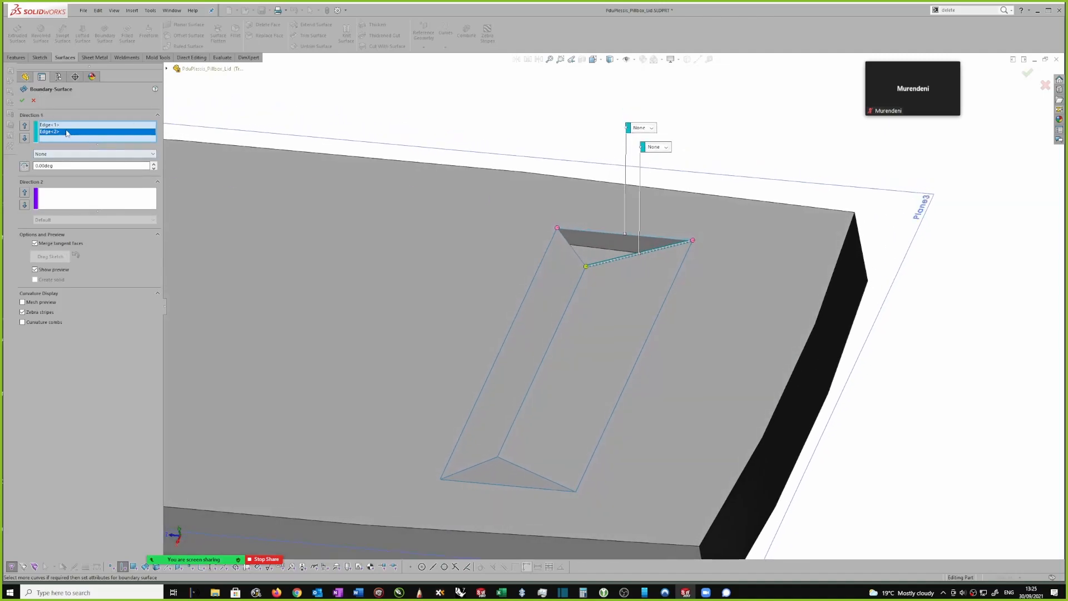
pyautogui.press('Delete')
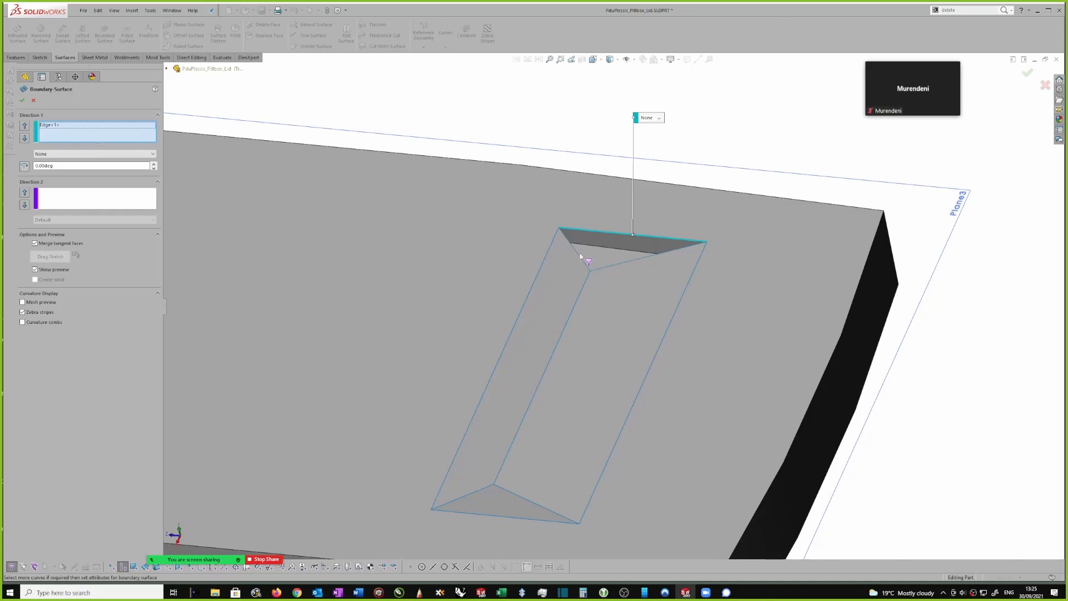
pyautogui.click(579, 255)
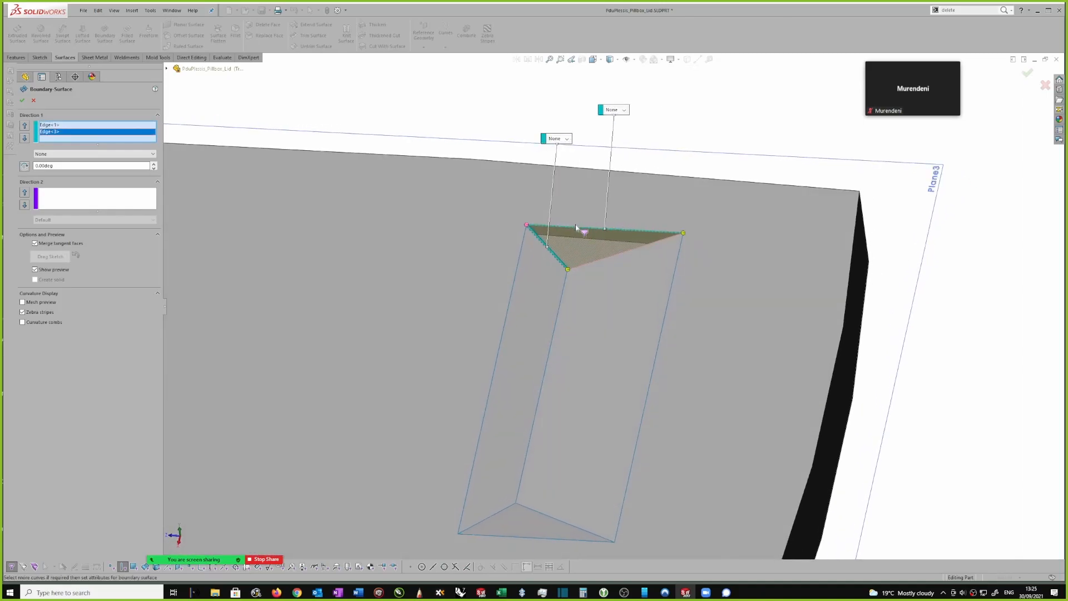
pyautogui.click(21, 101)
# Set Plane3's offset distance to 0.4 mm for this configuration only and rebuild the model
pyautogui.moveTo(410, 102); pyautogui.dragTo(718, 210, button='middle')
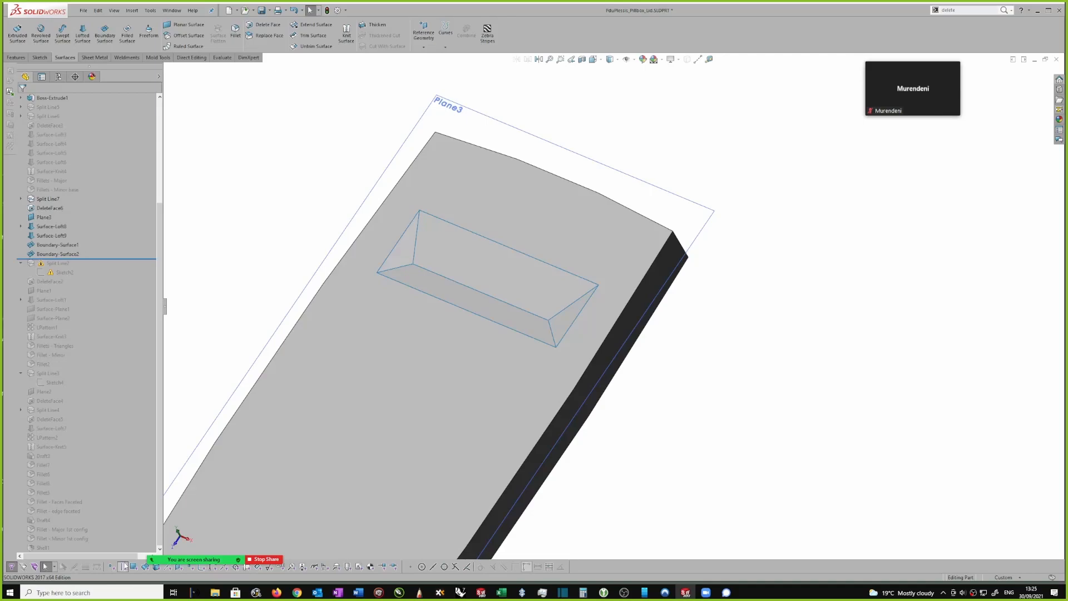
pyautogui.moveTo(512, 389); pyautogui.dragTo(742, 241, button='middle')
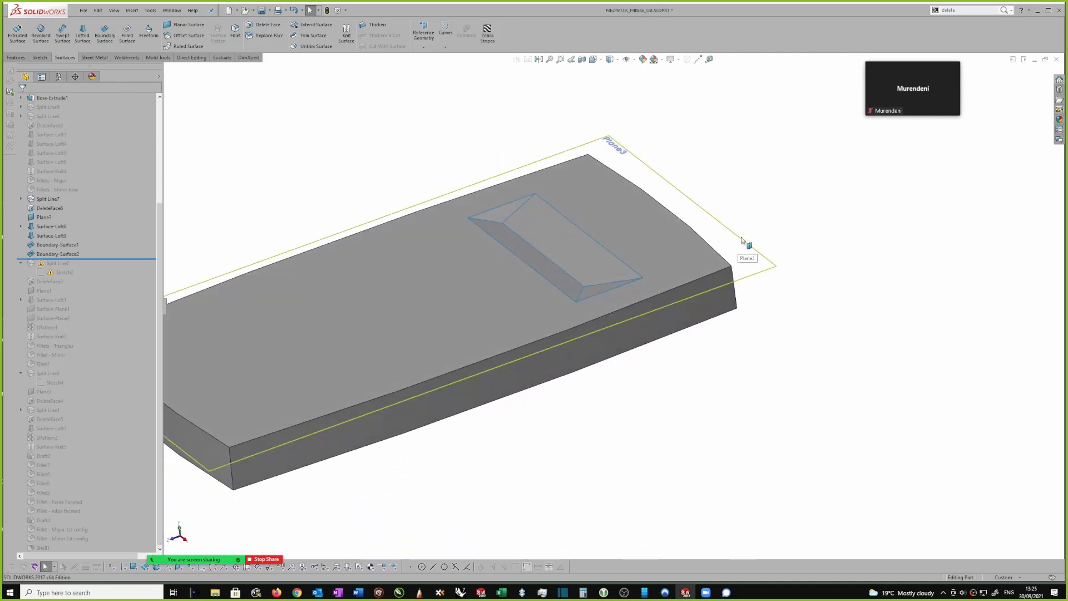
pyautogui.click(564, 260)
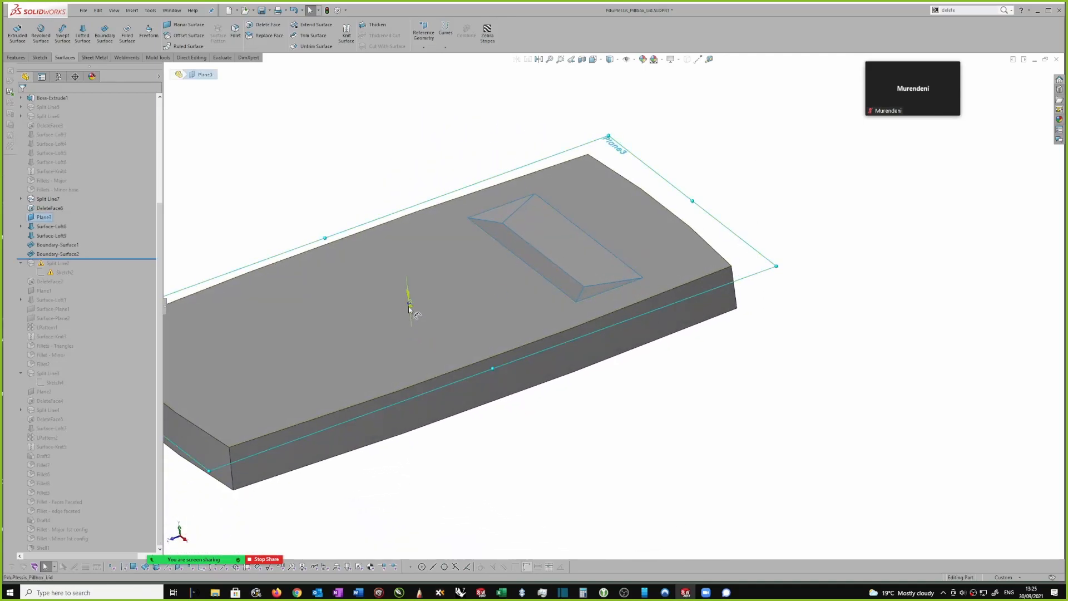
pyautogui.moveTo(478, 306); pyautogui.dragTo(640, 370)
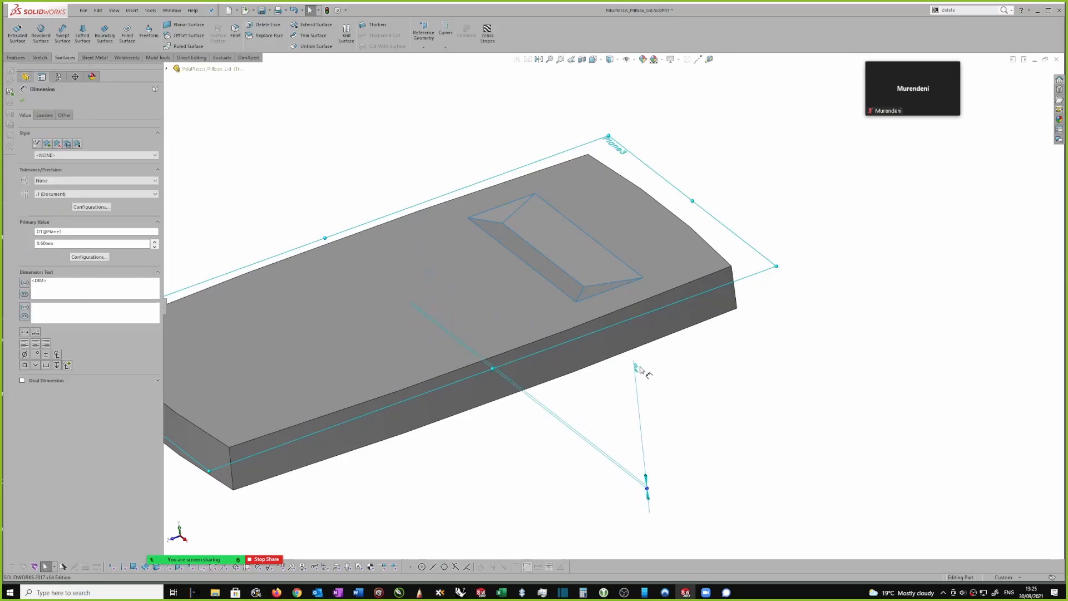
pyautogui.doubleClick(636, 367)
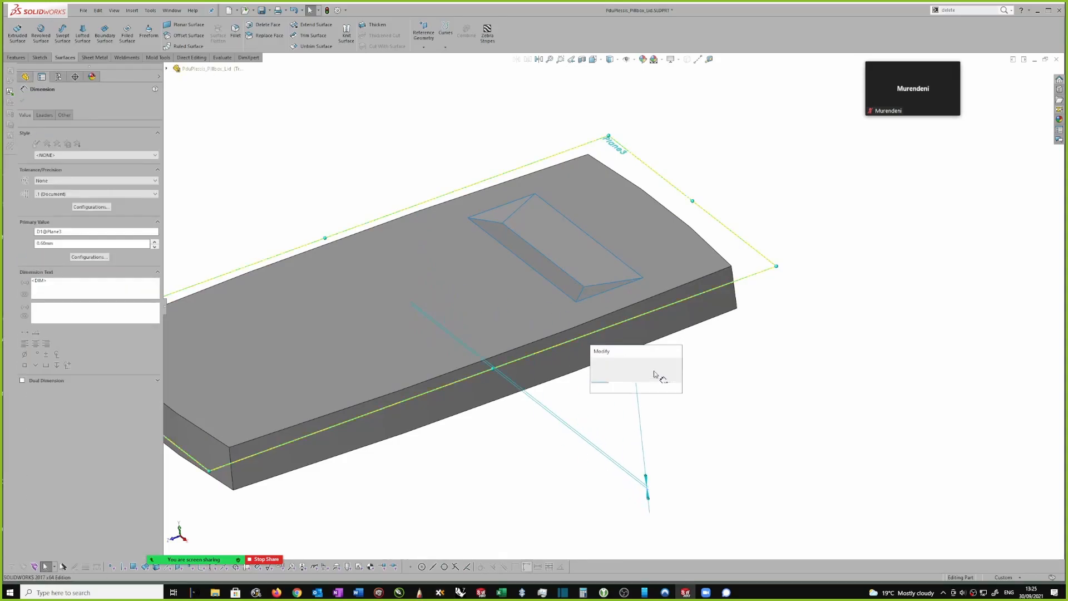
pyautogui.write('4')
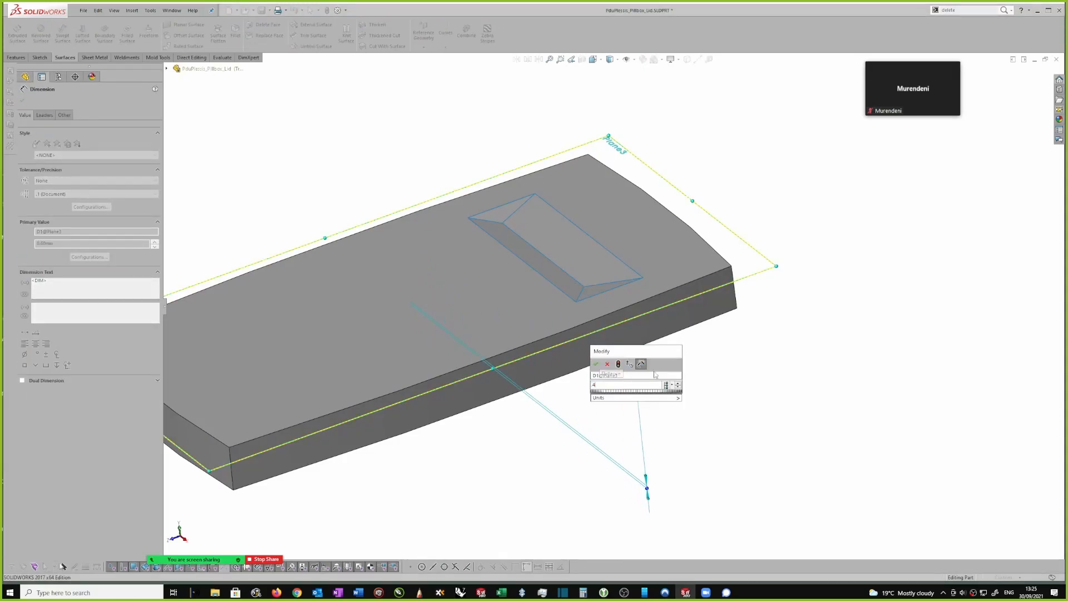
pyautogui.click(671, 386)
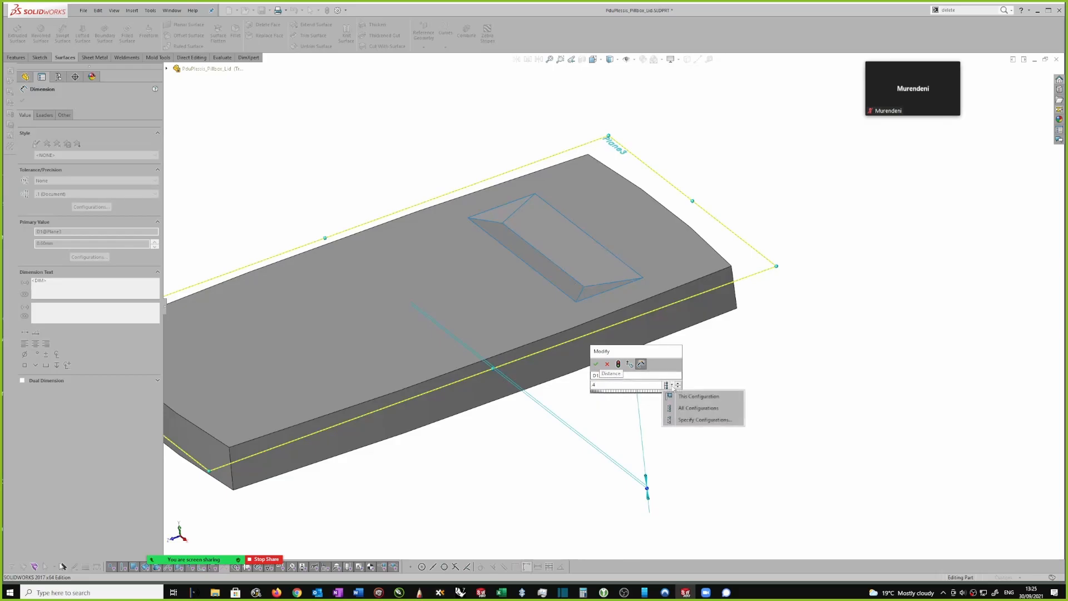
pyautogui.click(675, 395)
pyautogui.click(618, 364)
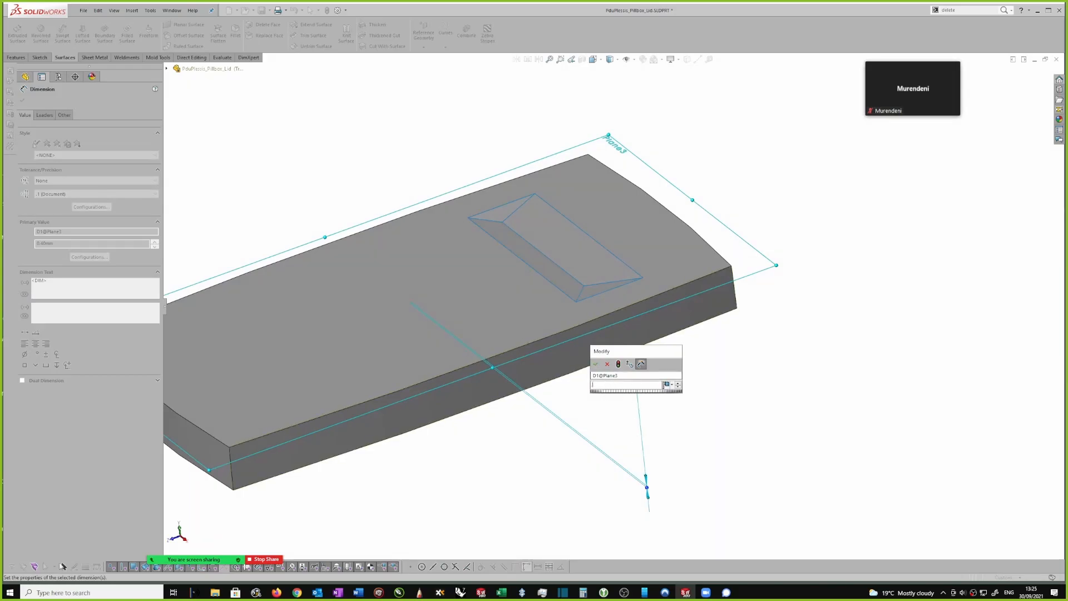
# Set Plane3's offset distance to 0.2 mm, rebuild, and check the pocket's depth
pyautogui.write('2')
pyautogui.click(618, 364)
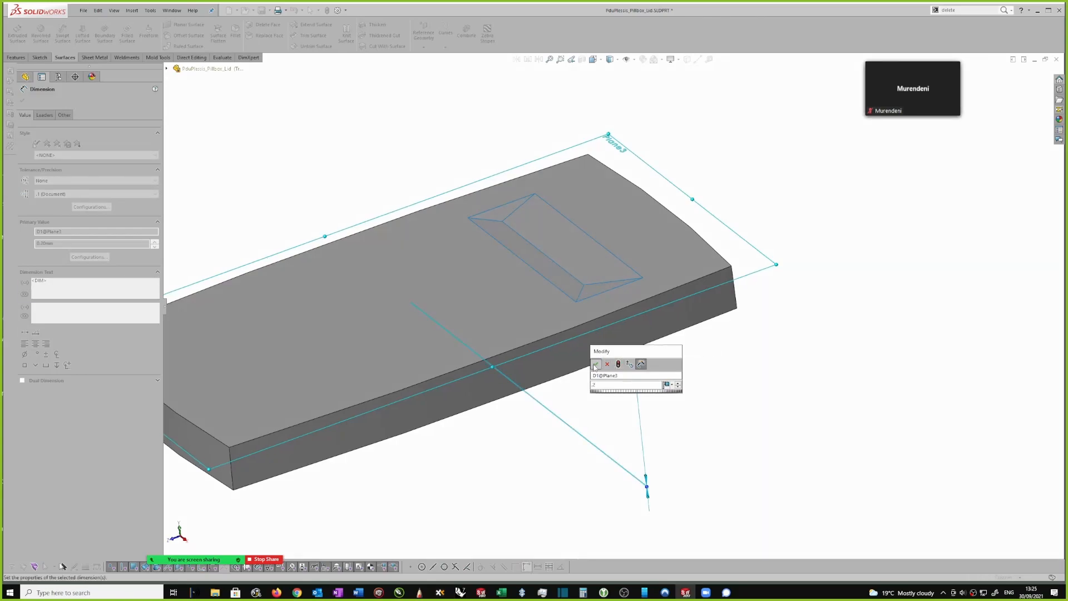
pyautogui.click(596, 364)
pyautogui.scroll(-3, 637, 265)
pyautogui.click(893, 341)
pyautogui.moveTo(548, 245); pyautogui.dragTo(565, 248, button='middle')
pyautogui.moveTo(786, 231); pyautogui.dragTo(834, 234, button='middle')
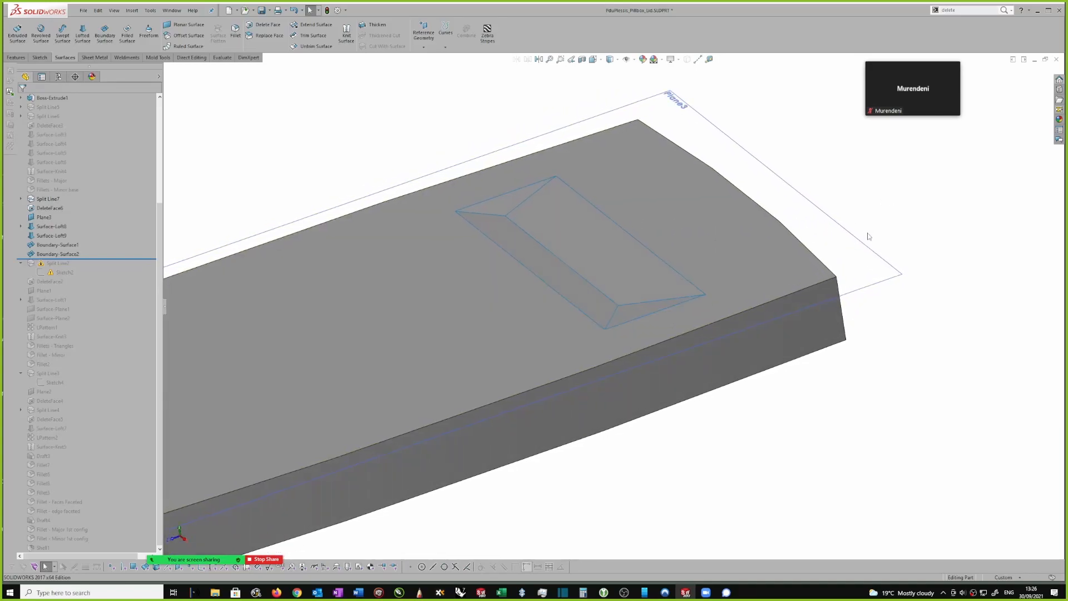
# Increase Plane3's offset distance to make the pocket deeper
pyautogui.click(863, 243)
pyautogui.scroll(1, 817, 298)
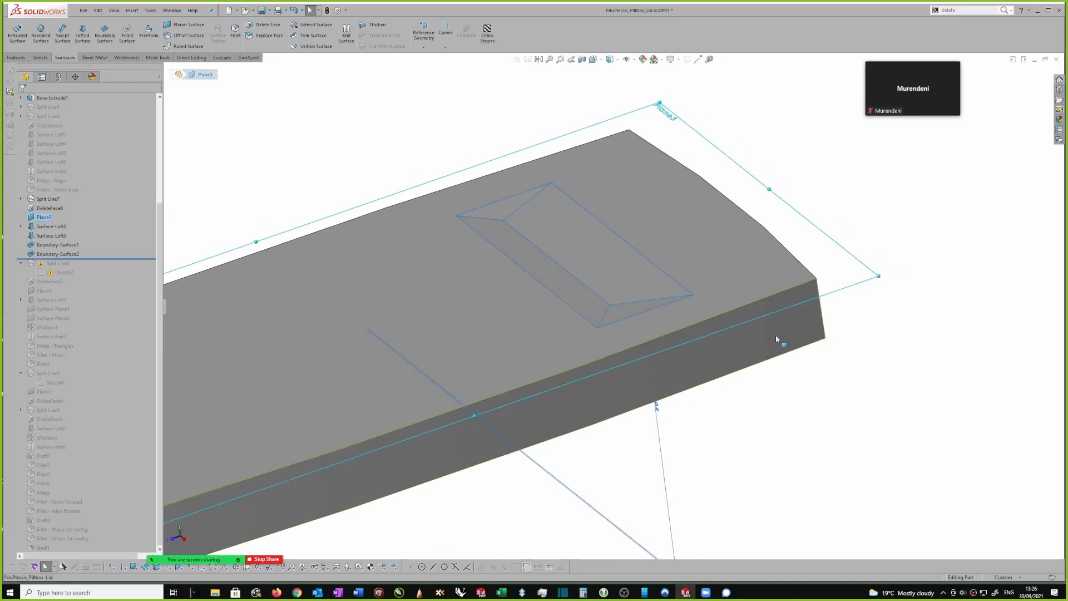
pyautogui.moveTo(660, 407); pyautogui.dragTo(700, 415)
pyautogui.click(700, 415)
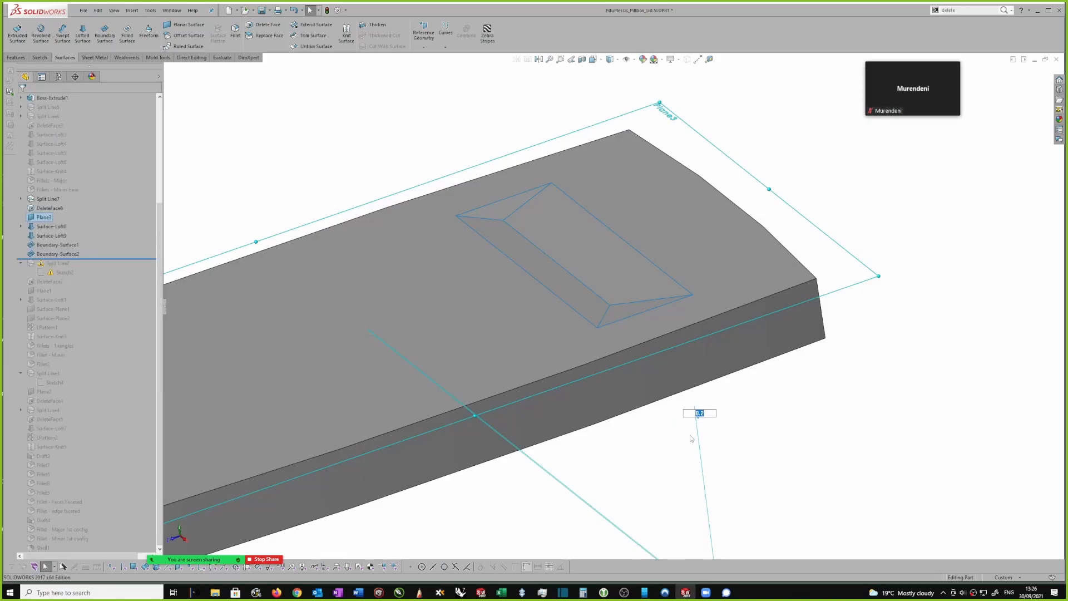
pyautogui.press('Return')
pyautogui.click(795, 415)
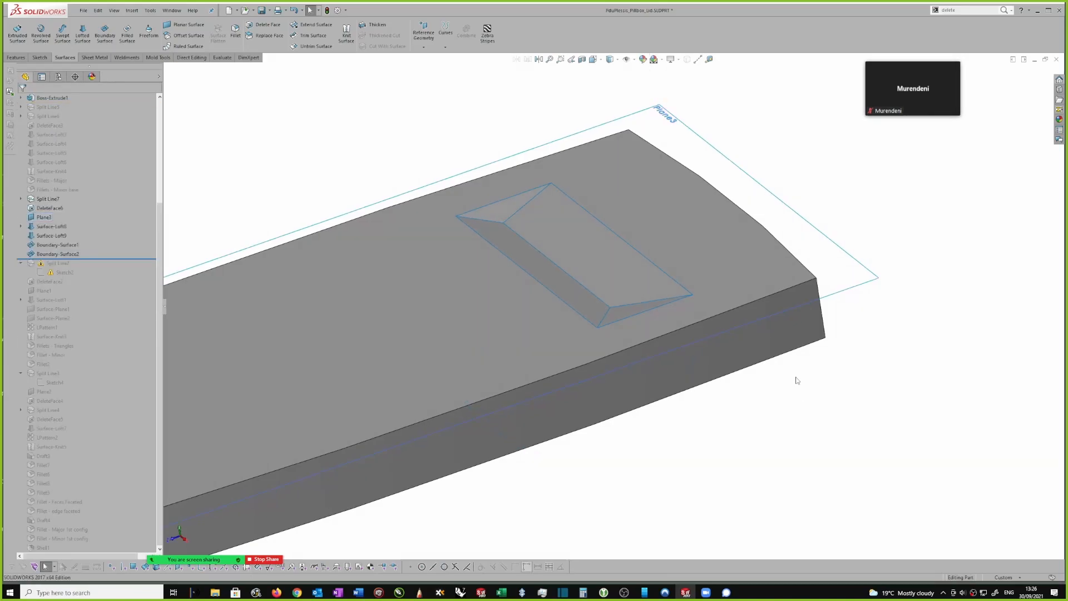
# Knit the pocket's two lofts and two boundary surfaces with the lid's outer surface into a solid
pyautogui.scroll(1, 764, 58)
pyautogui.moveTo(765, 58); pyautogui.dragTo(736, 155, button='middle')
pyautogui.scroll(5, 718, 192)
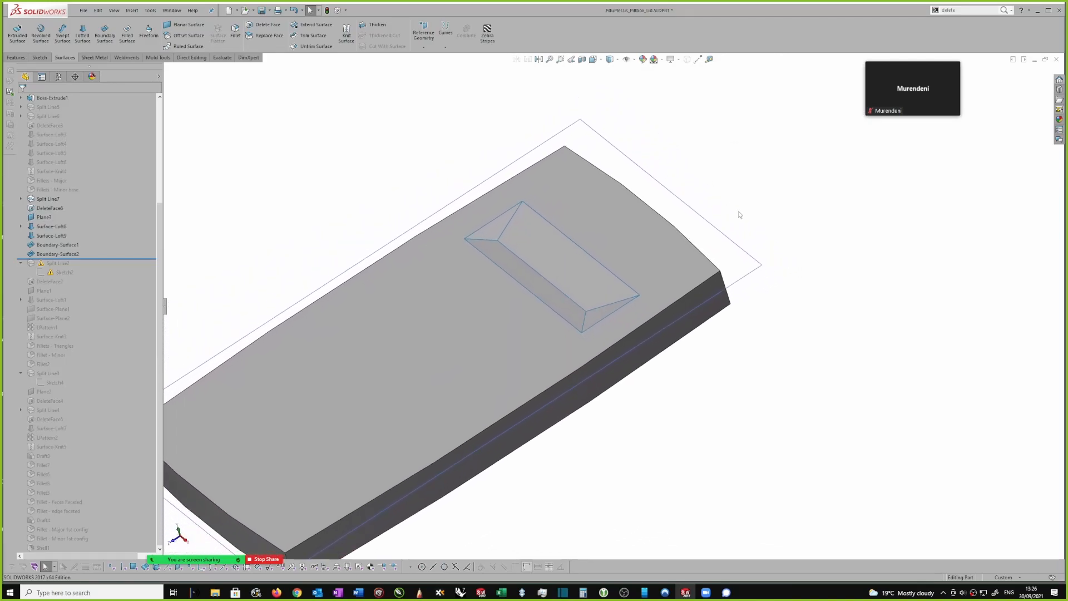
pyautogui.moveTo(669, 292); pyautogui.dragTo(523, 94, button='middle')
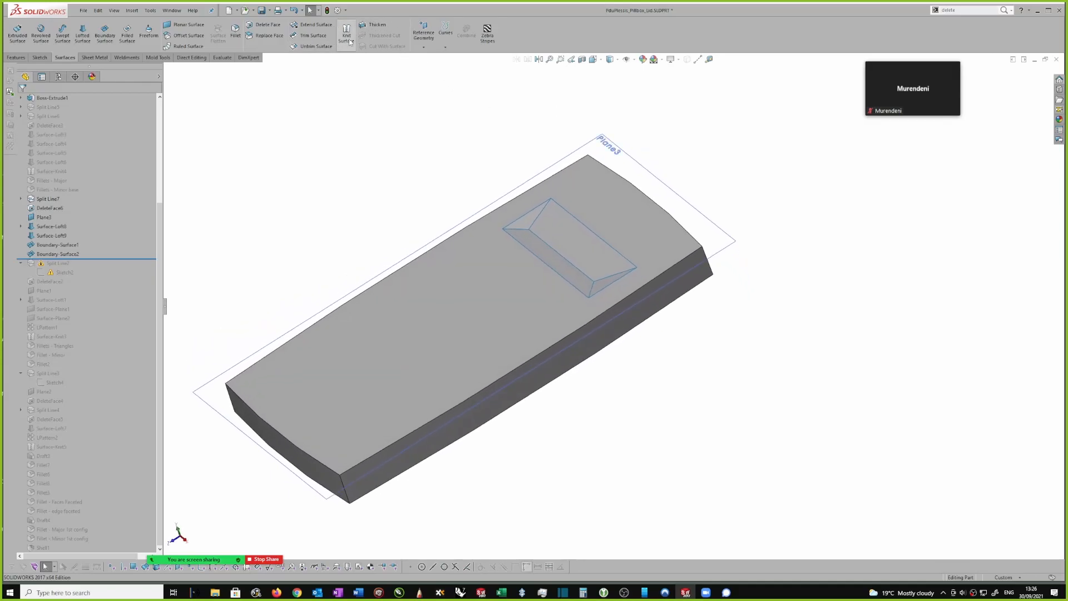
pyautogui.click(346, 35)
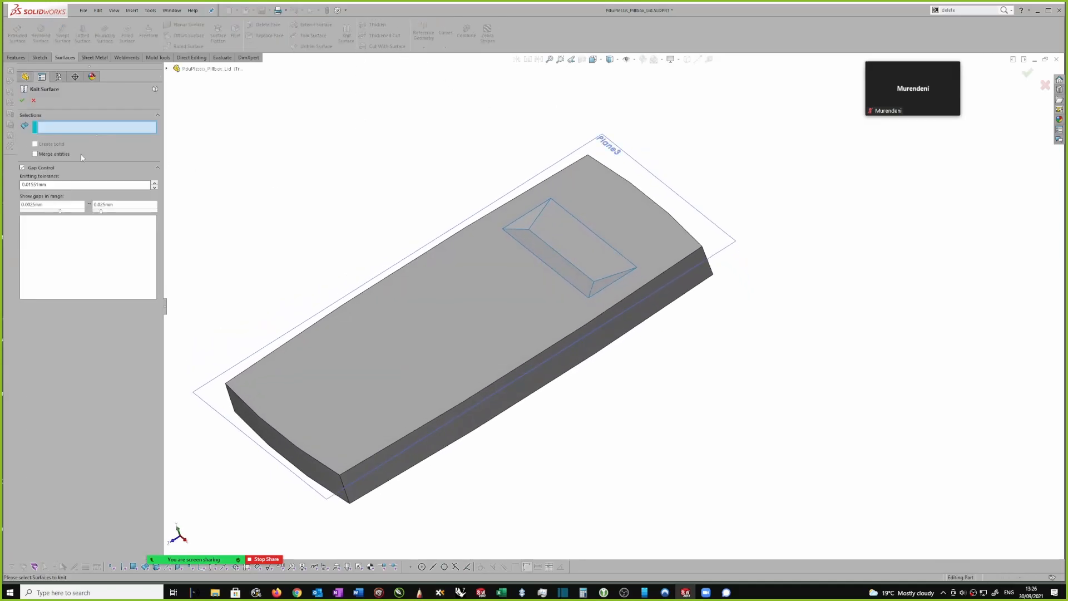
pyautogui.moveTo(434, 240); pyautogui.dragTo(675, 458, button='middle')
pyautogui.scroll(1, 681, 467)
pyautogui.moveTo(685, 472); pyautogui.dragTo(253, 156)
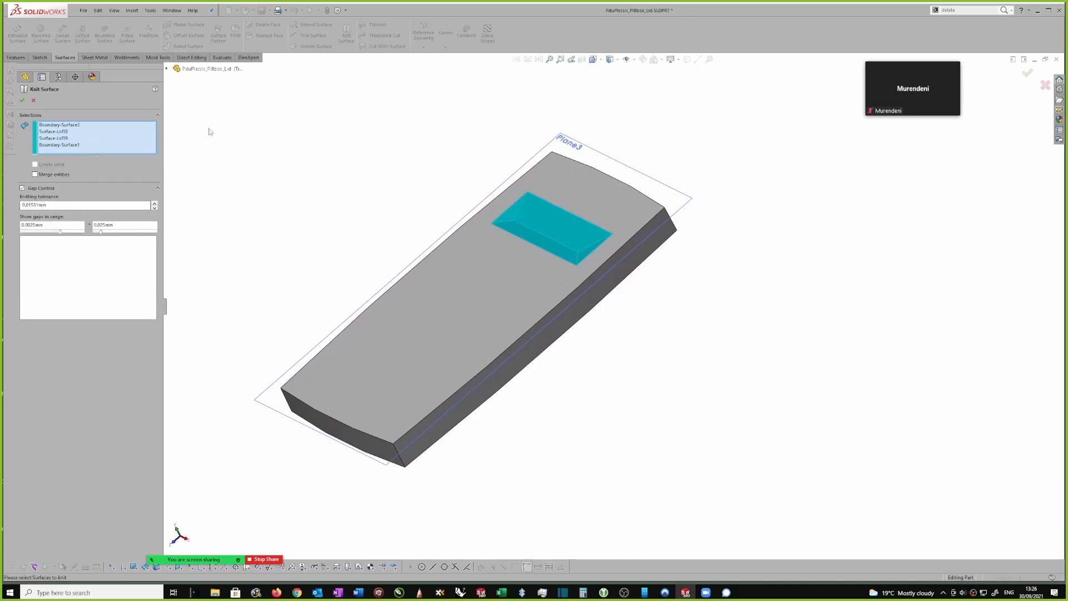
pyautogui.click(611, 199)
pyautogui.moveTo(367, 198); pyautogui.dragTo(34, 172, button='middle')
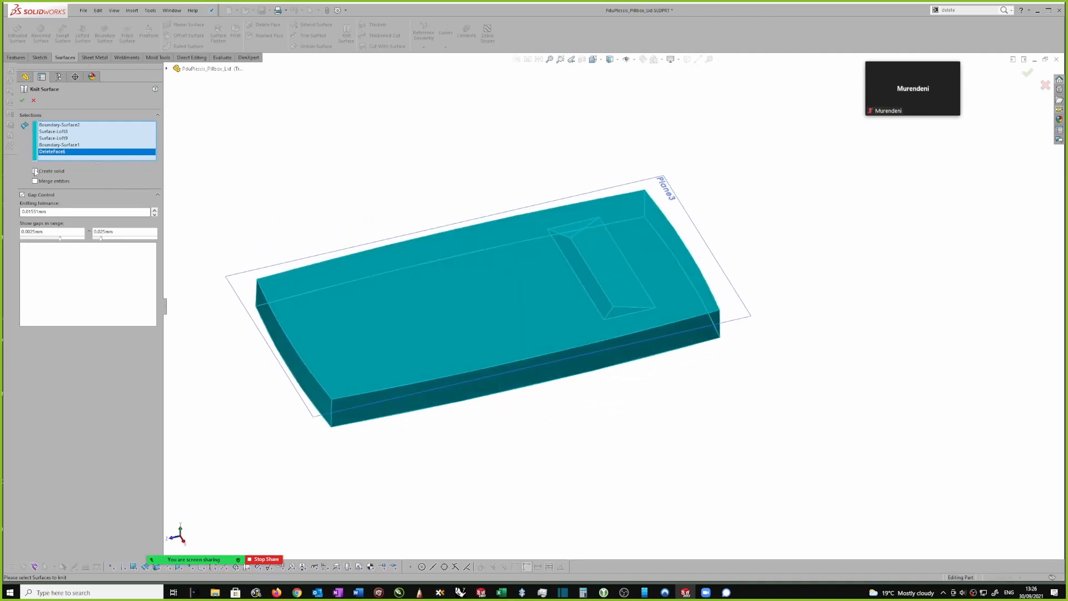
pyautogui.click(35, 181)
pyautogui.click(22, 100)
pyautogui.moveTo(787, 179); pyautogui.dragTo(740, 273, button='middle')
pyautogui.moveTo(734, 228); pyautogui.dragTo(723, 197, button='middle')
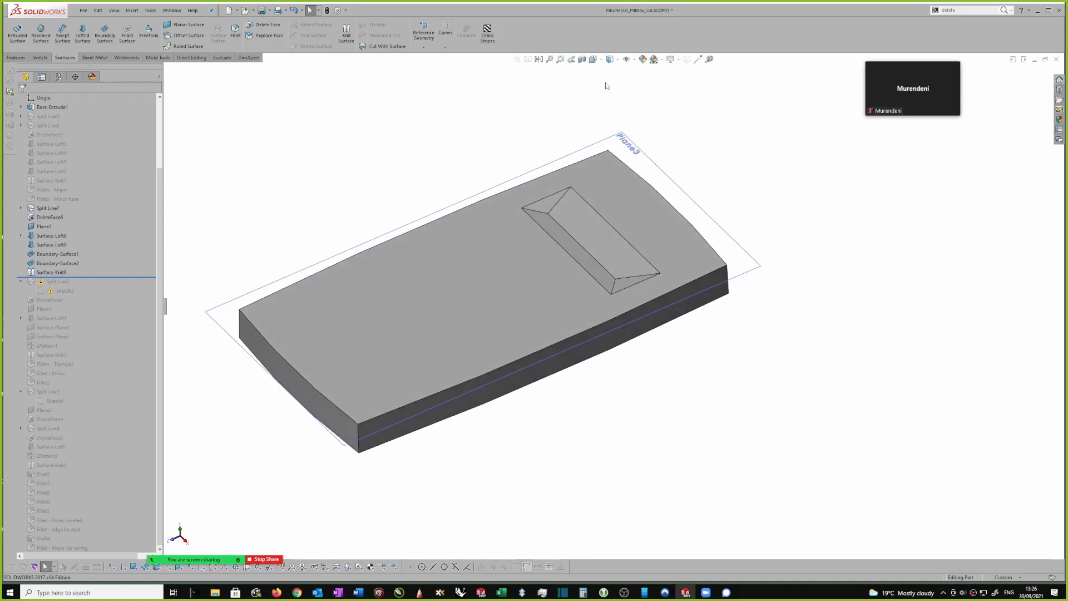
pyautogui.moveTo(662, 234); pyautogui.dragTo(631, 262, button='middle')
pyautogui.click(631, 264)
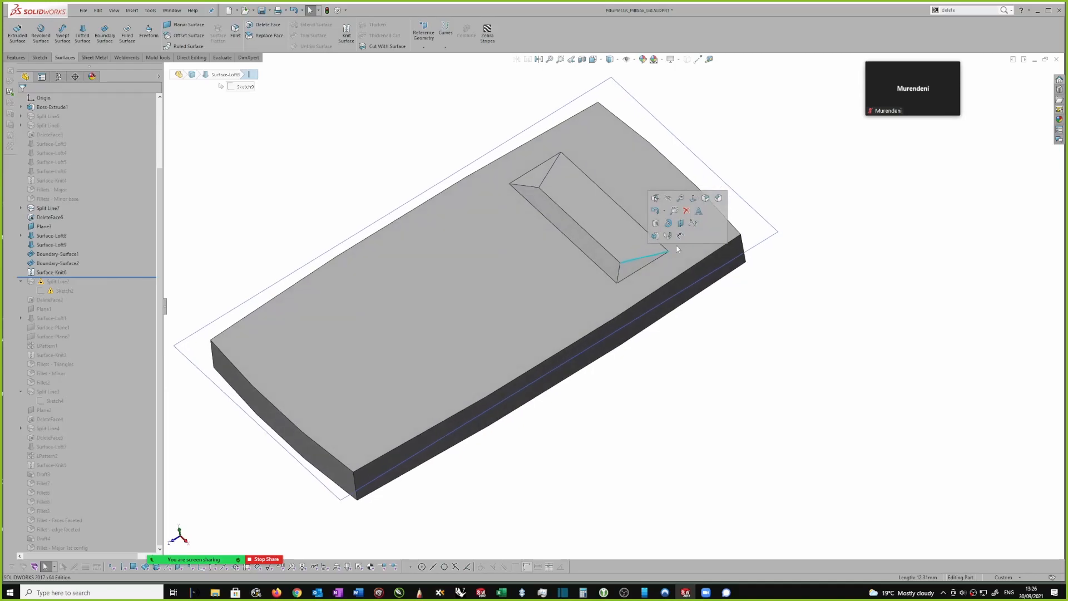
pyautogui.click(550, 175)
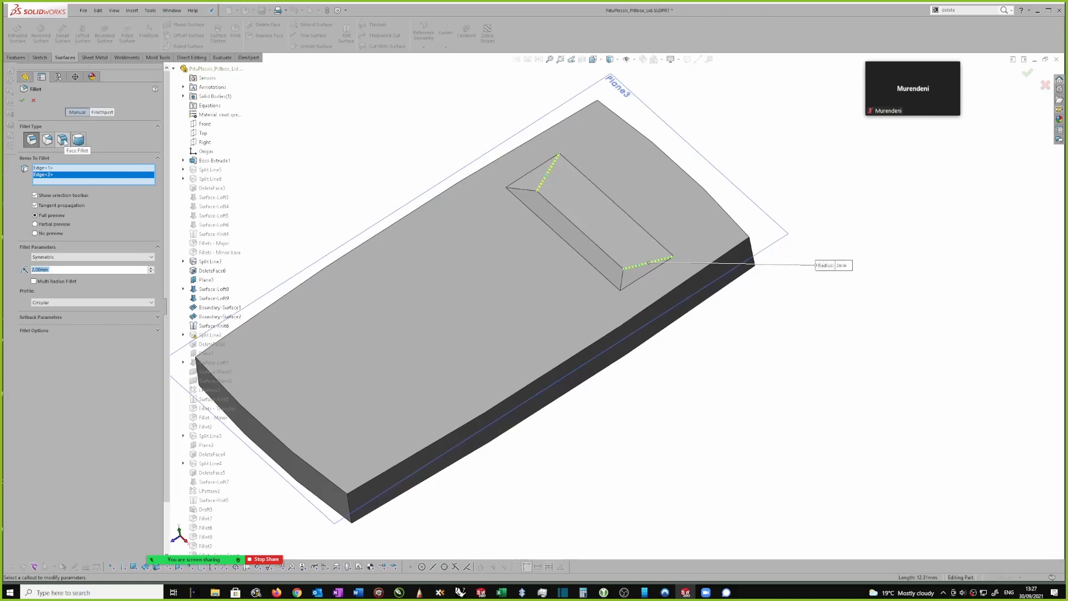
pyautogui.press('Escape')
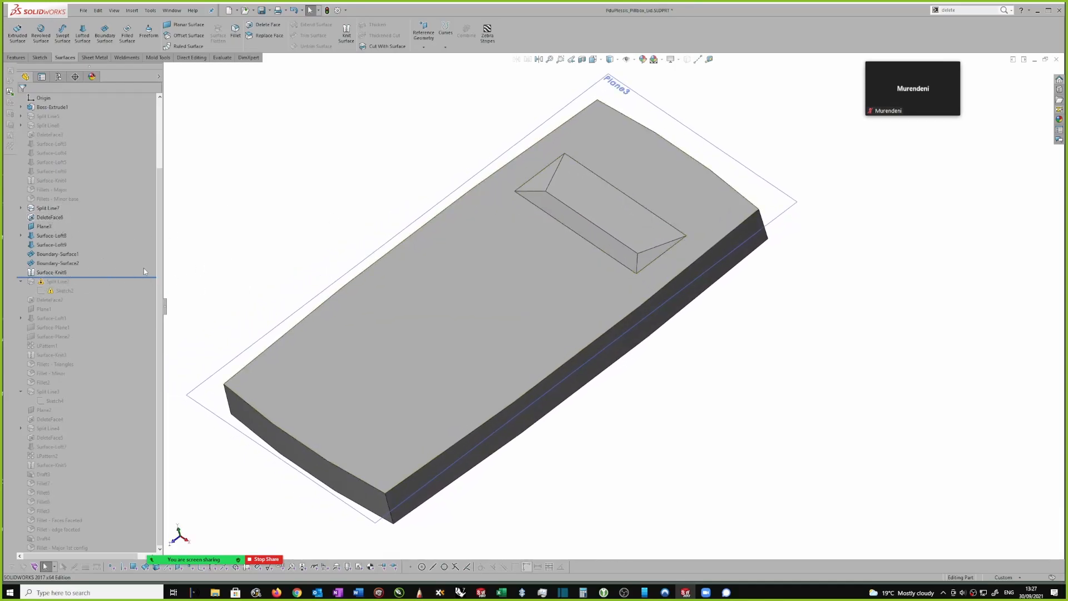
pyautogui.click(48, 207)
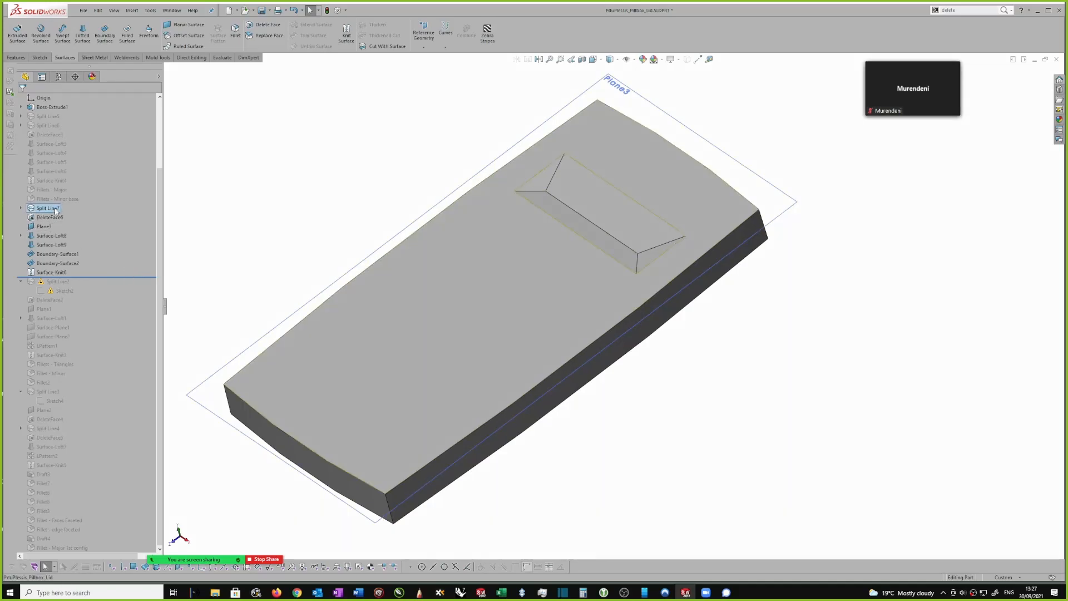
pyautogui.keyDown('shift'); pyautogui.click(49, 272); pyautogui.keyUp('shift')
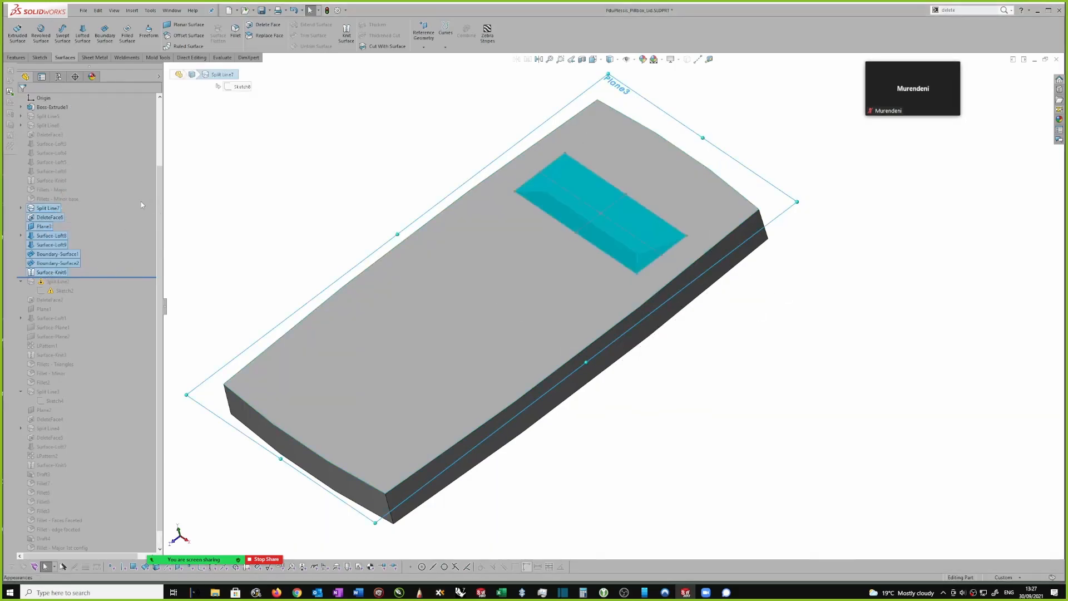
pyautogui.press('Escape')
# Add a new configuration named Square facet top to the lid
pyautogui.click(59, 77)
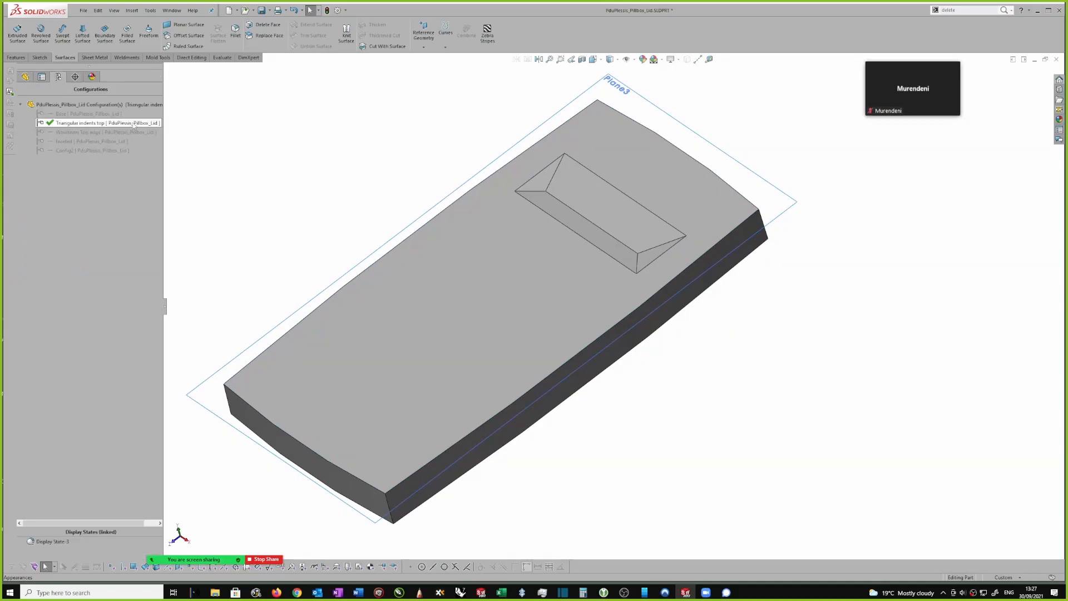
pyautogui.rightClick(73, 105)
pyautogui.click(104, 118)
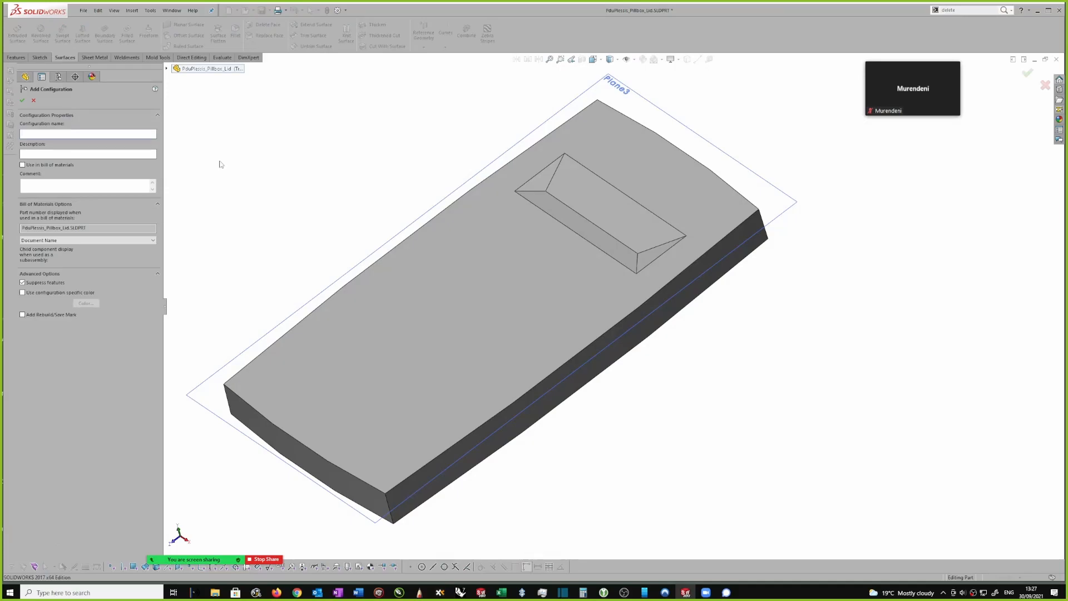
pyautogui.write('square facet top')
pyautogui.click(21, 101)
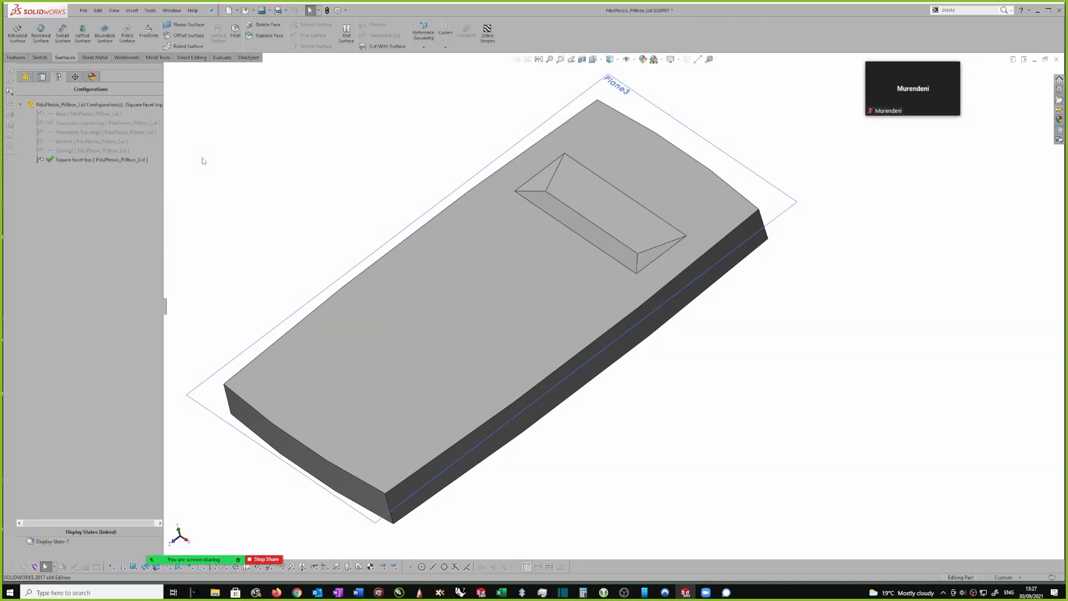
# Activate the Triangular indents top configuration and suppress the square pocket's features from Split Line7 through its surface knit
pyautogui.doubleClick(84, 123)
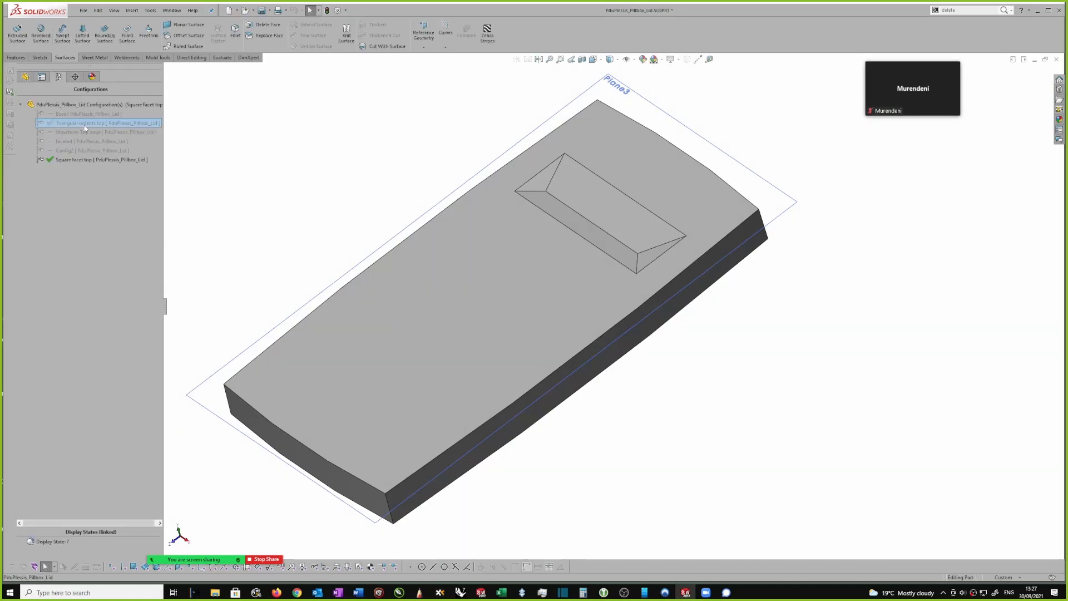
pyautogui.click(25, 76)
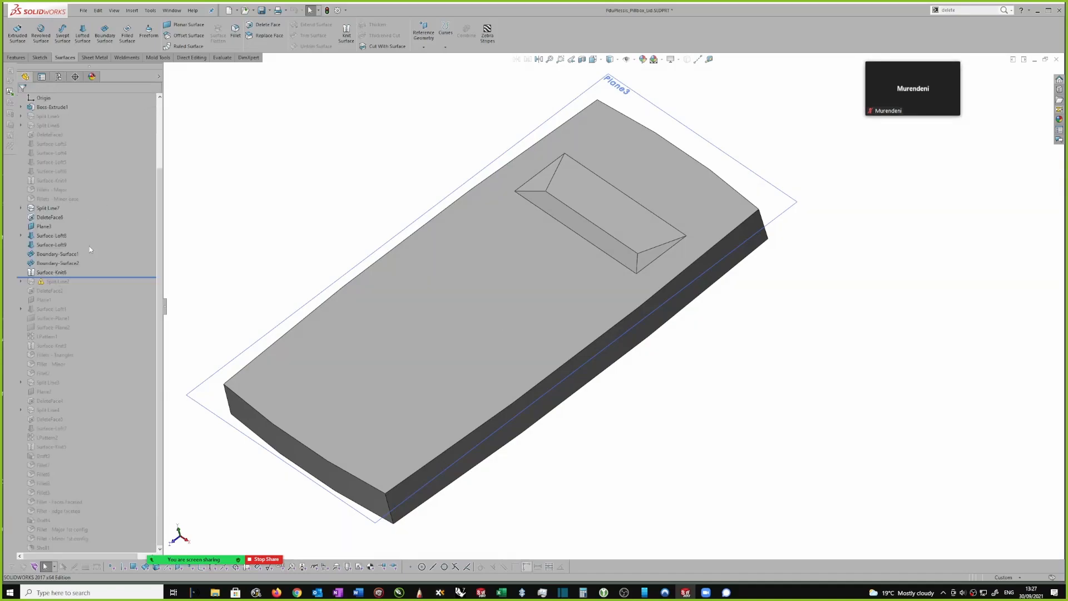
pyautogui.click(48, 209)
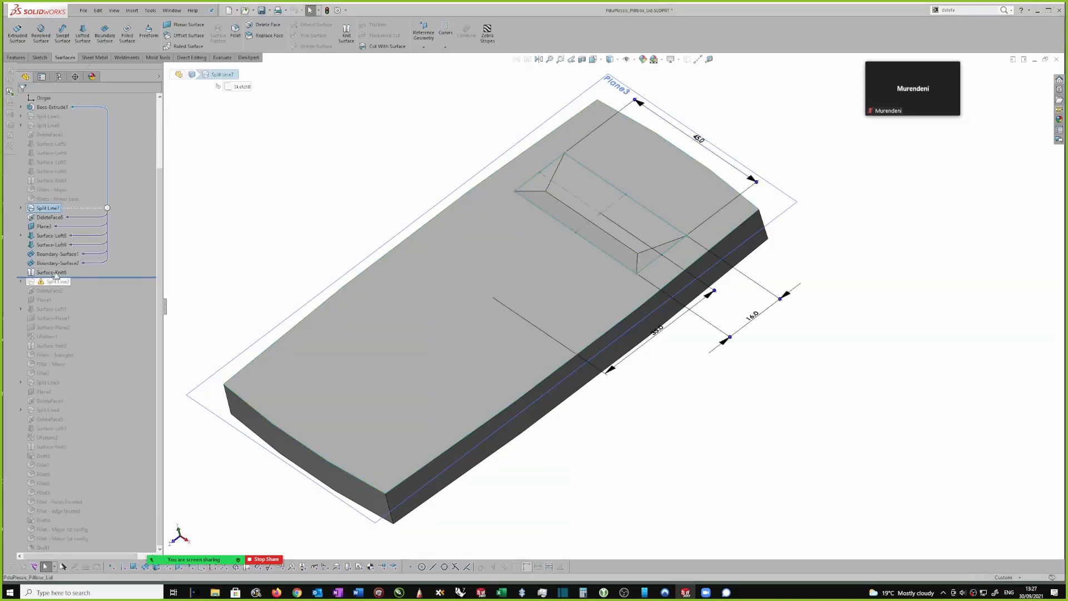
pyautogui.keyDown('shift'); pyautogui.click(50, 273); pyautogui.keyUp('shift')
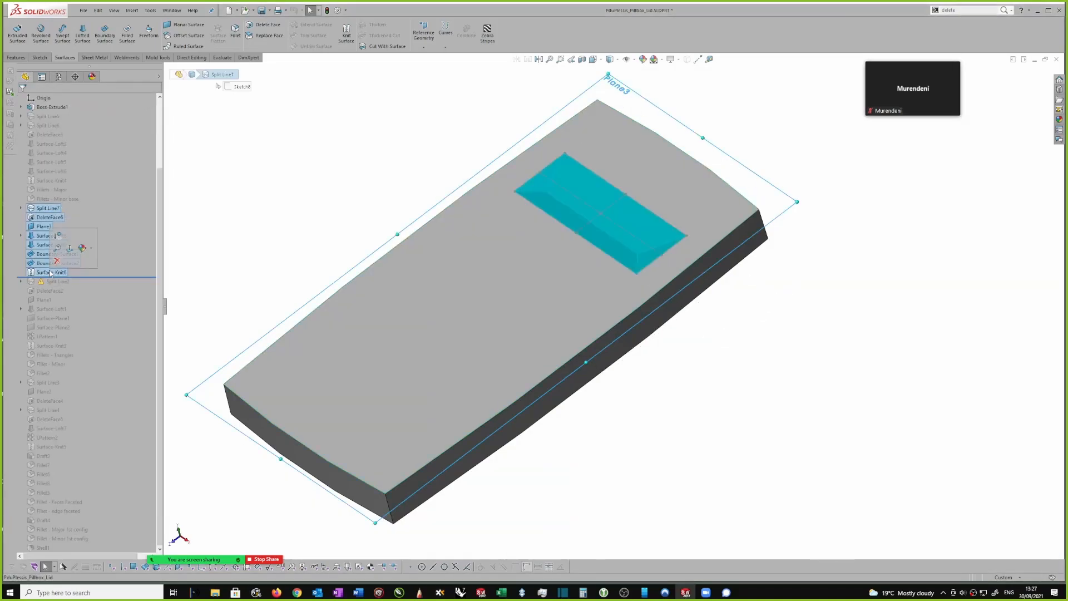
pyautogui.click(59, 240)
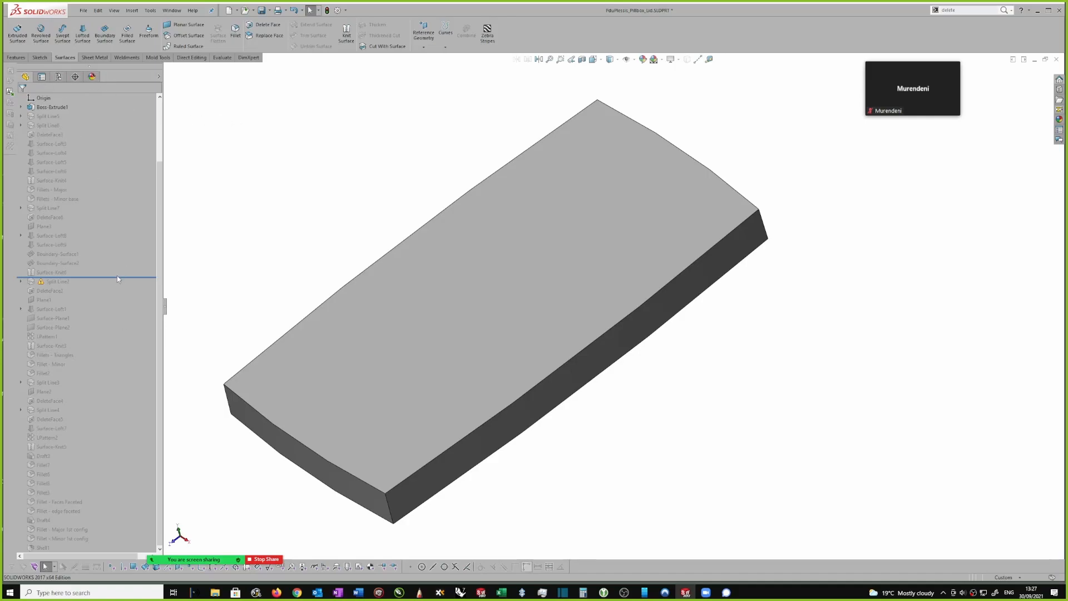
# Roll the model forward to the end of the feature history in the Triangular indents top configuration
pyautogui.moveTo(118, 277); pyautogui.dragTo(118, 286)
pyautogui.click(59, 76)
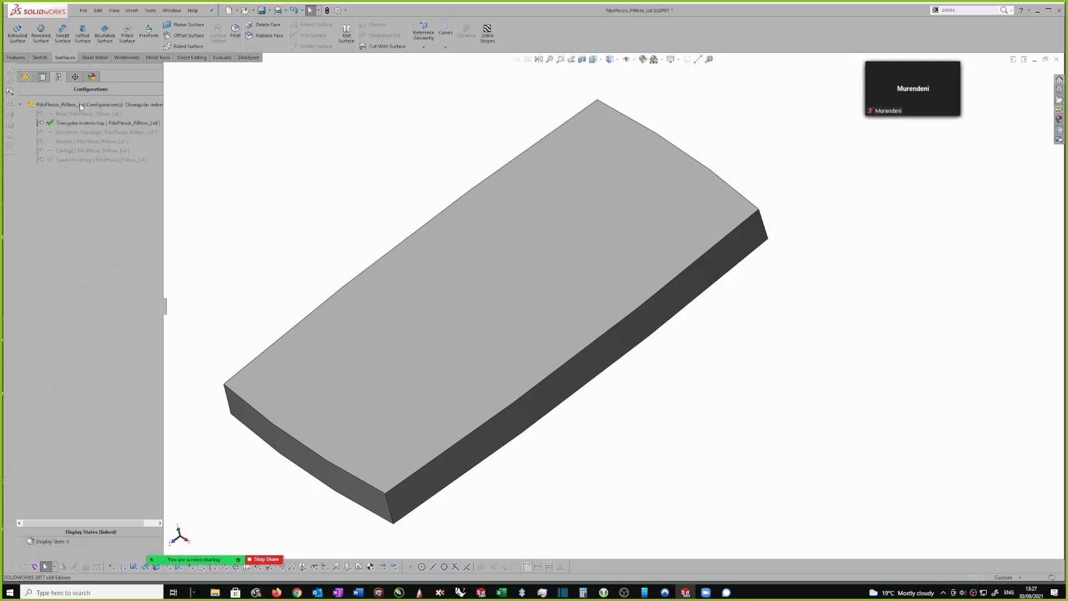
pyautogui.click(25, 76)
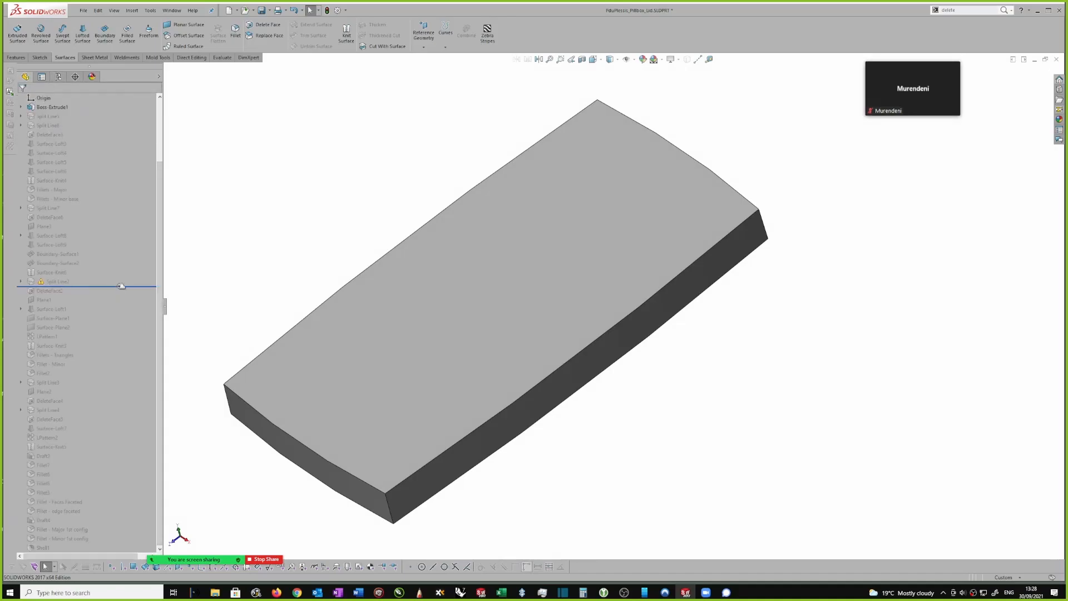
pyautogui.moveTo(125, 285); pyautogui.dragTo(133, 551)
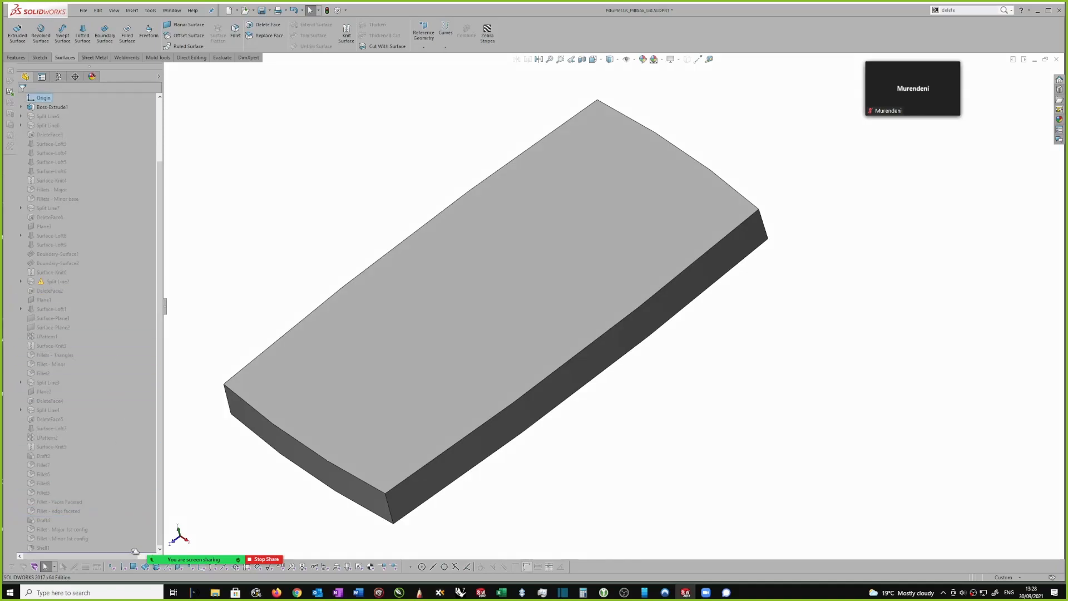
# Unsuppress Split Line2 of the triangular indents and the features from DeleteFace2 through Surface-Plane2
pyautogui.click(58, 282)
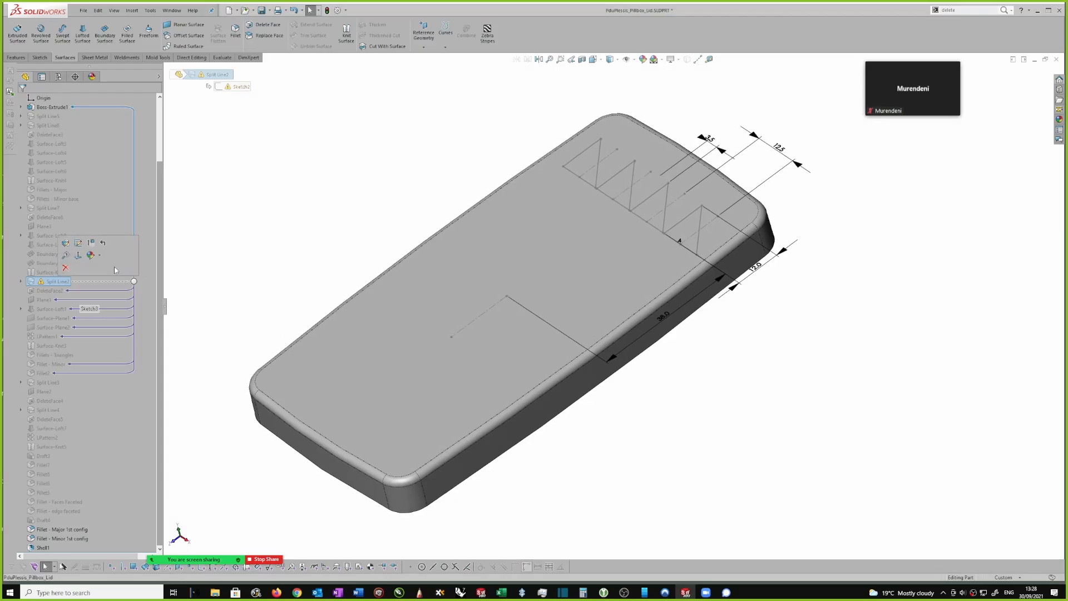
pyautogui.click(91, 243)
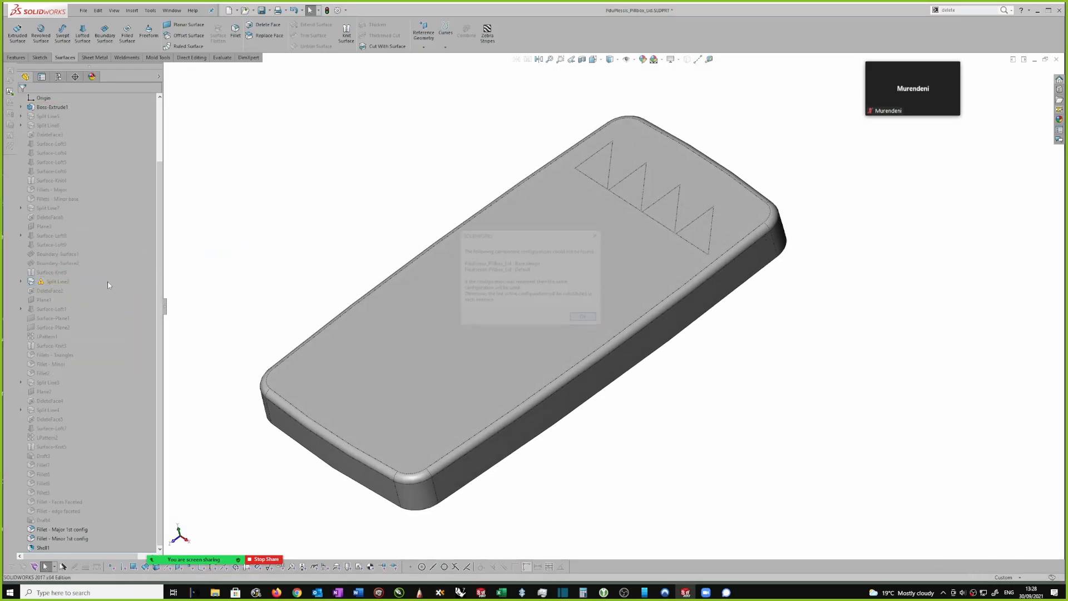
pyautogui.click(584, 318)
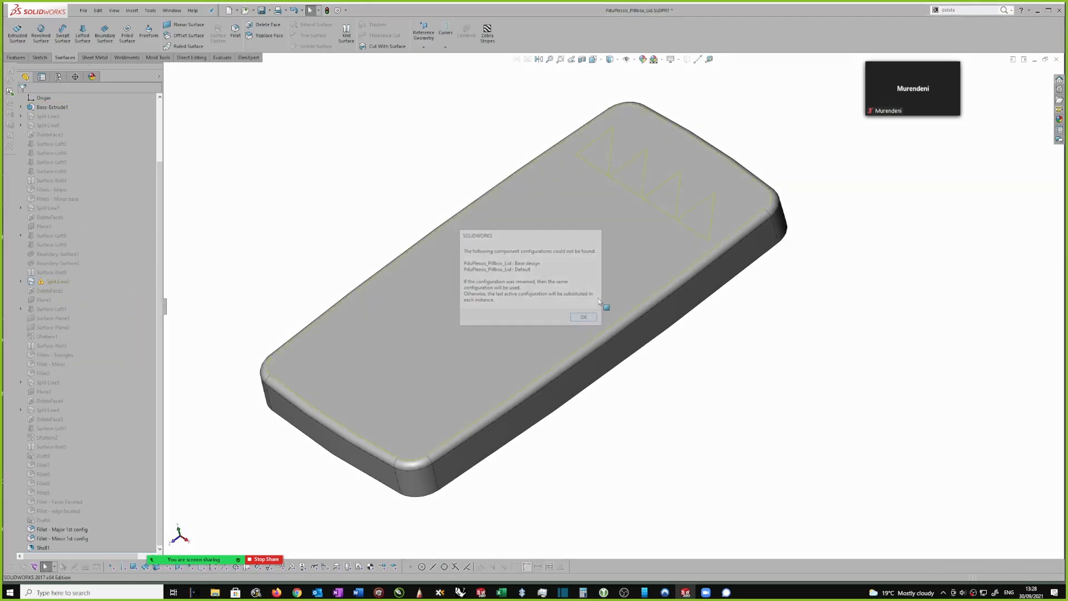
pyautogui.click(45, 291)
pyautogui.keyDown('shift'); pyautogui.click(45, 328); pyautogui.keyUp('shift')
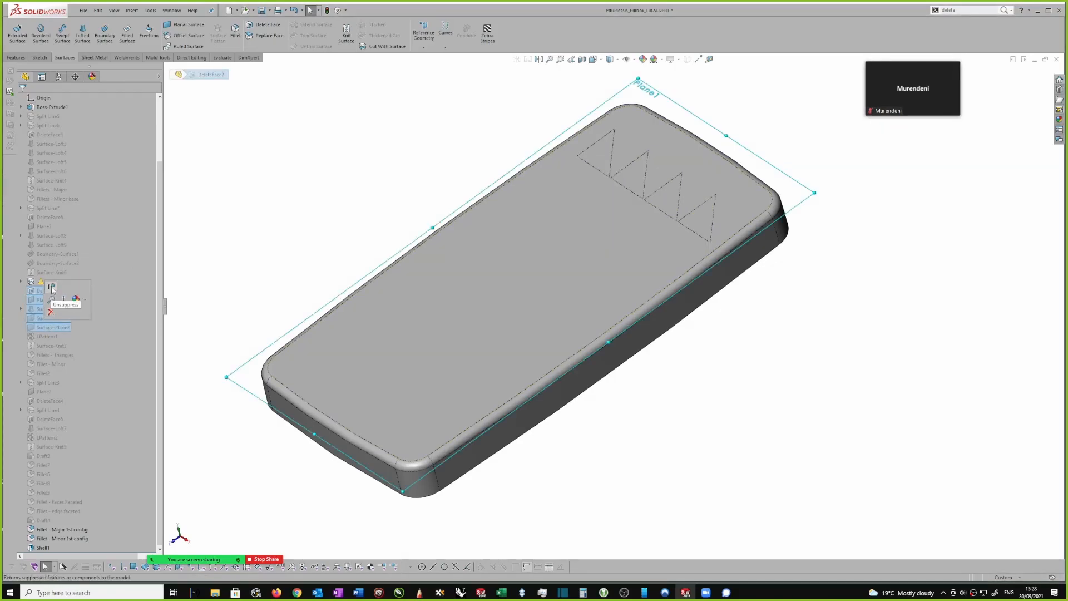
pyautogui.click(52, 288)
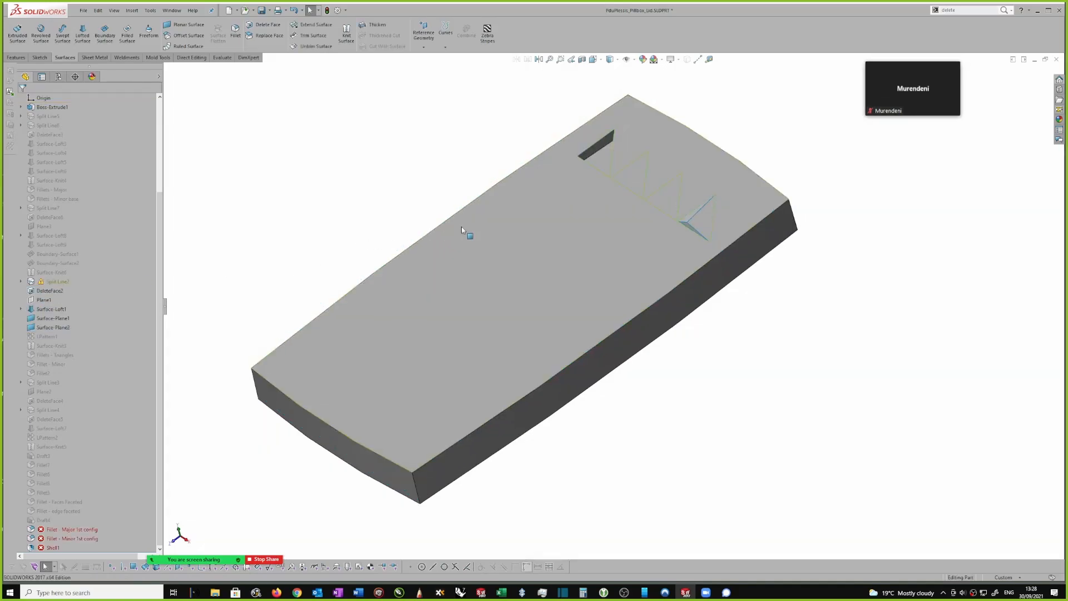
# Unsuppress the indent's linear pattern, the surface knit that follows it, and the Fillets - Triangles feature
pyautogui.click(48, 336)
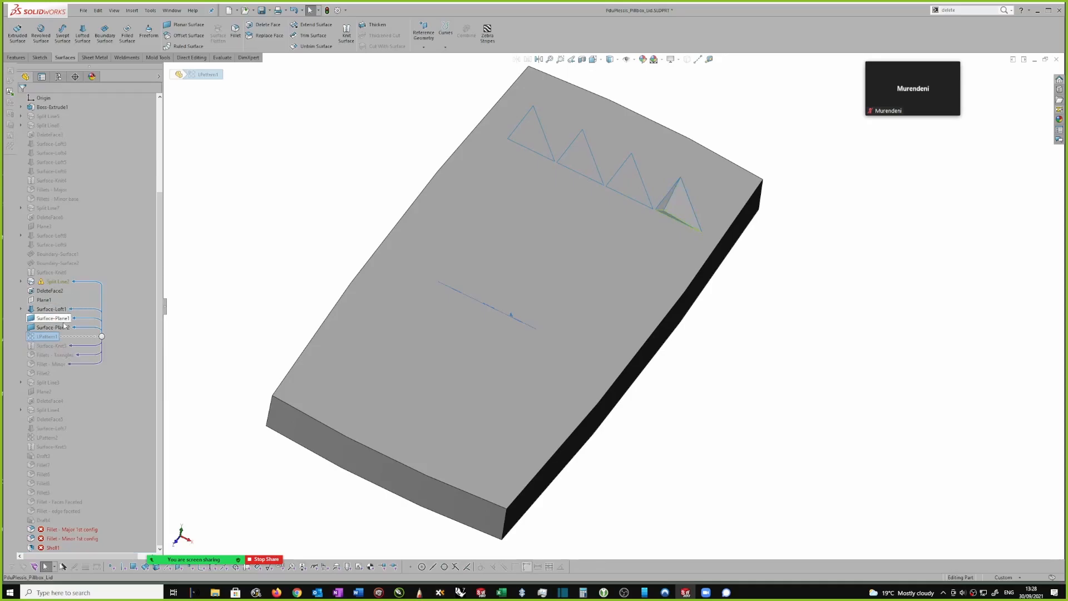
pyautogui.moveTo(113, 342); pyautogui.dragTo(129, 541)
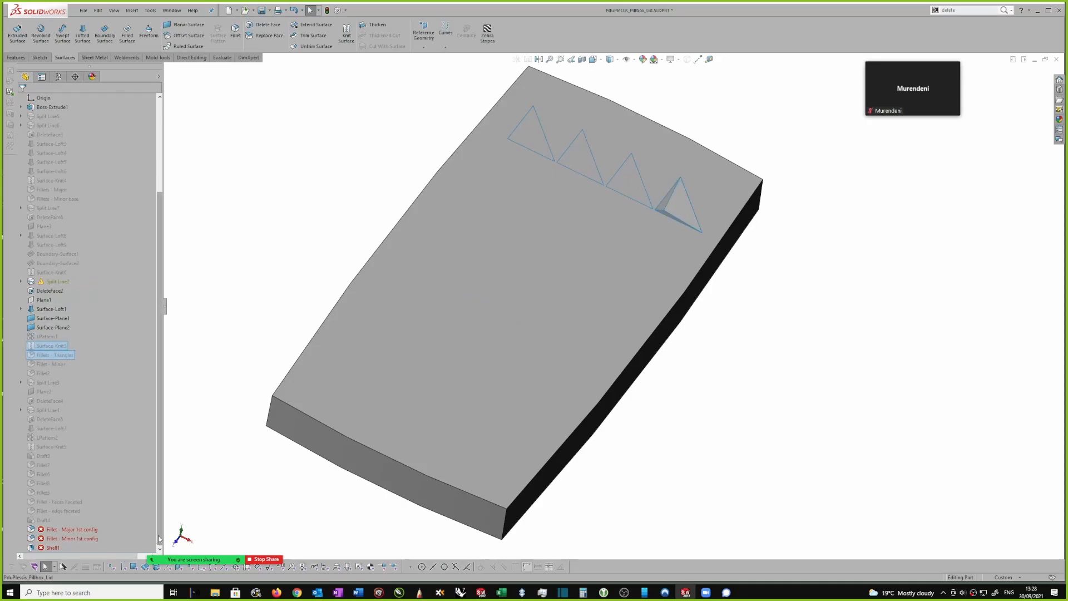
pyautogui.scroll(-1, 683, 212)
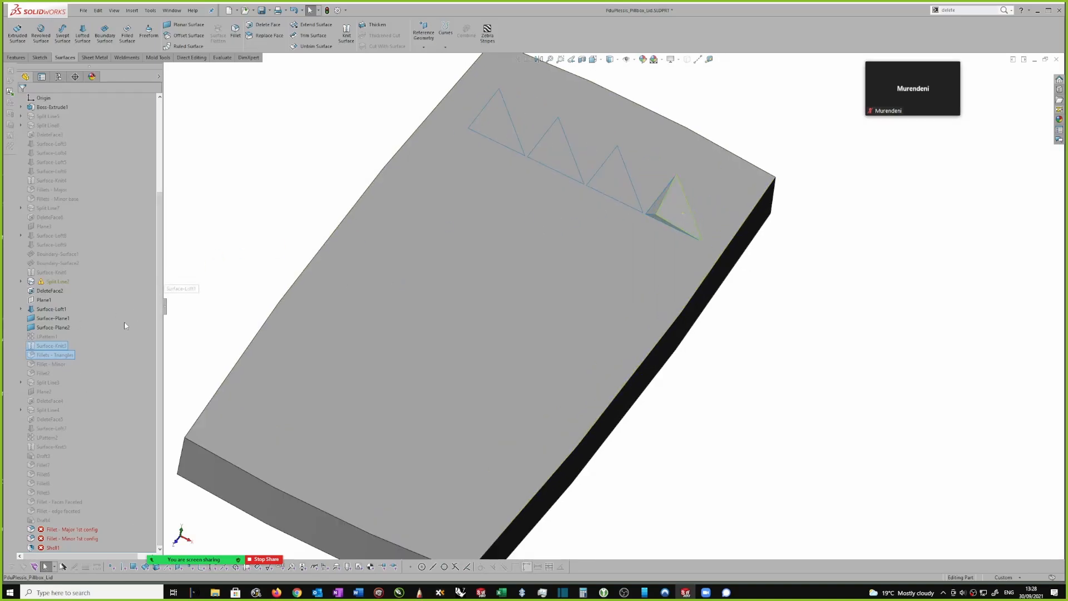
pyautogui.keyDown('ctrl'); pyautogui.click(47, 336); pyautogui.keyUp('ctrl')
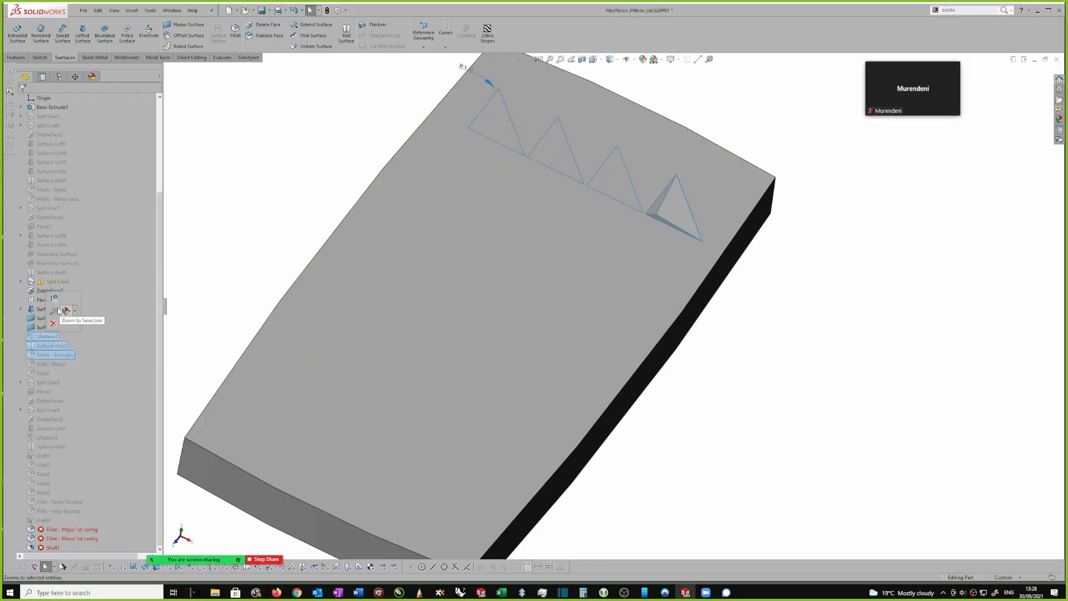
pyautogui.click(55, 298)
pyautogui.scroll(-1, 752, 146)
pyautogui.moveTo(672, 189); pyautogui.dragTo(317, 245, button='middle')
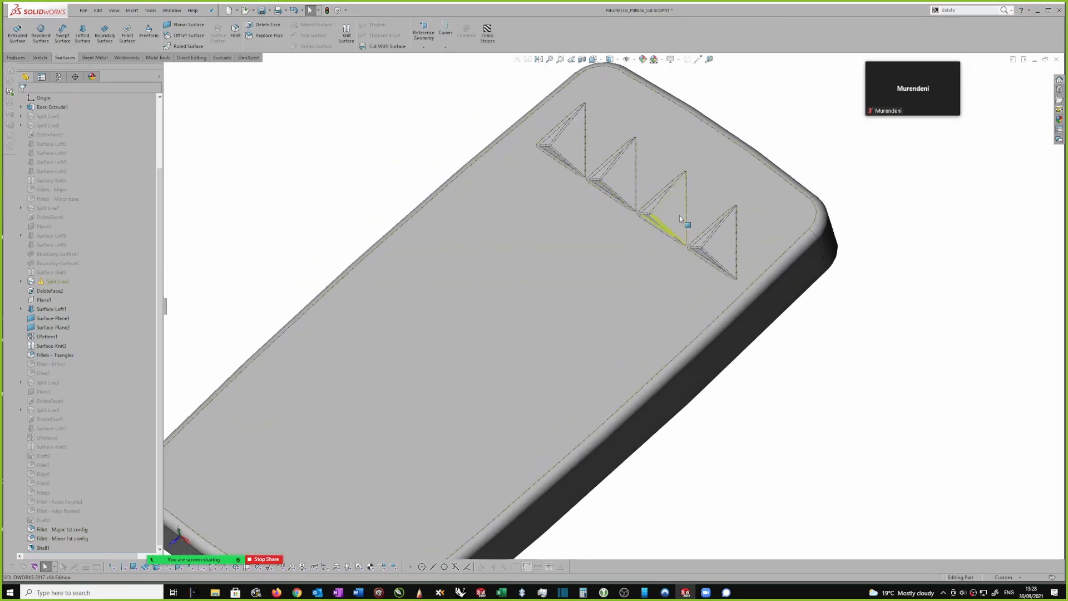
pyautogui.moveTo(670, 224); pyautogui.dragTo(640, 226, button='middle')
# Roll the model back to just after Split Line2 and open its triangle sketch for editing
pyautogui.moveTo(122, 553); pyautogui.dragTo(121, 286)
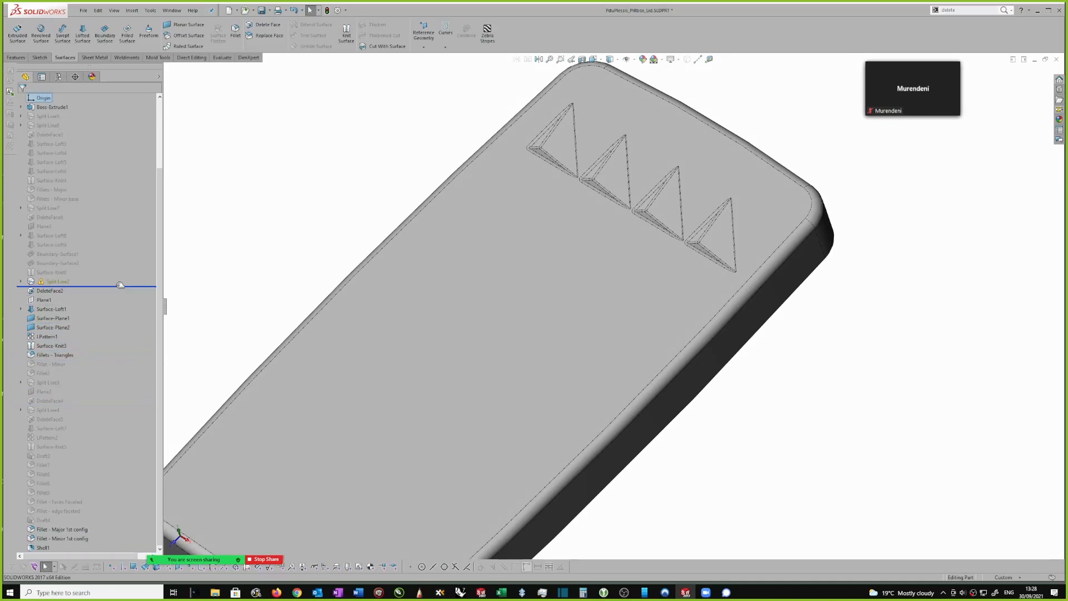
pyautogui.click(21, 282)
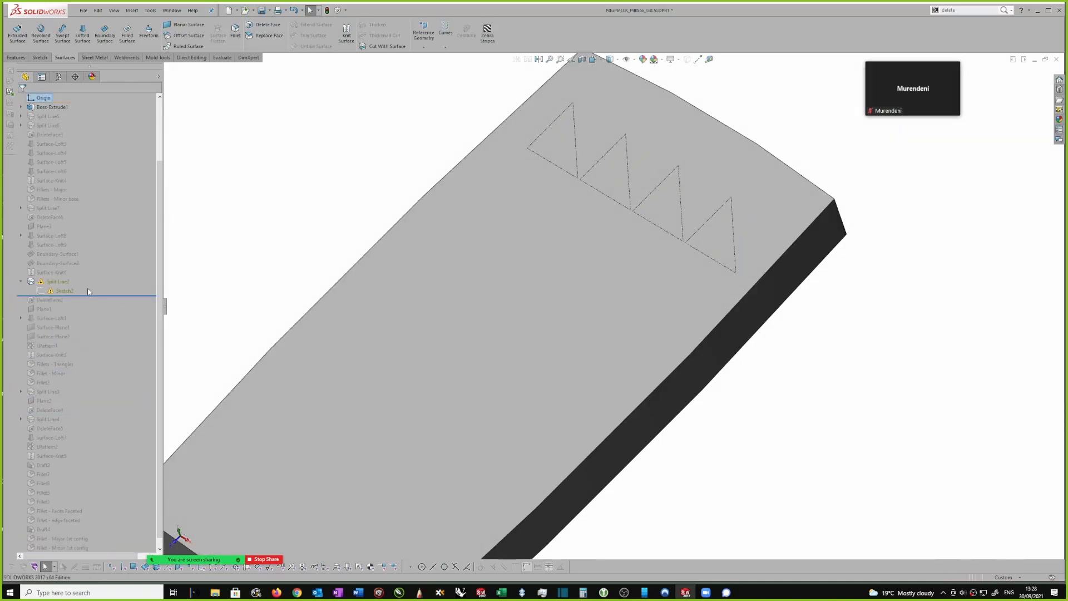
pyautogui.click(61, 292)
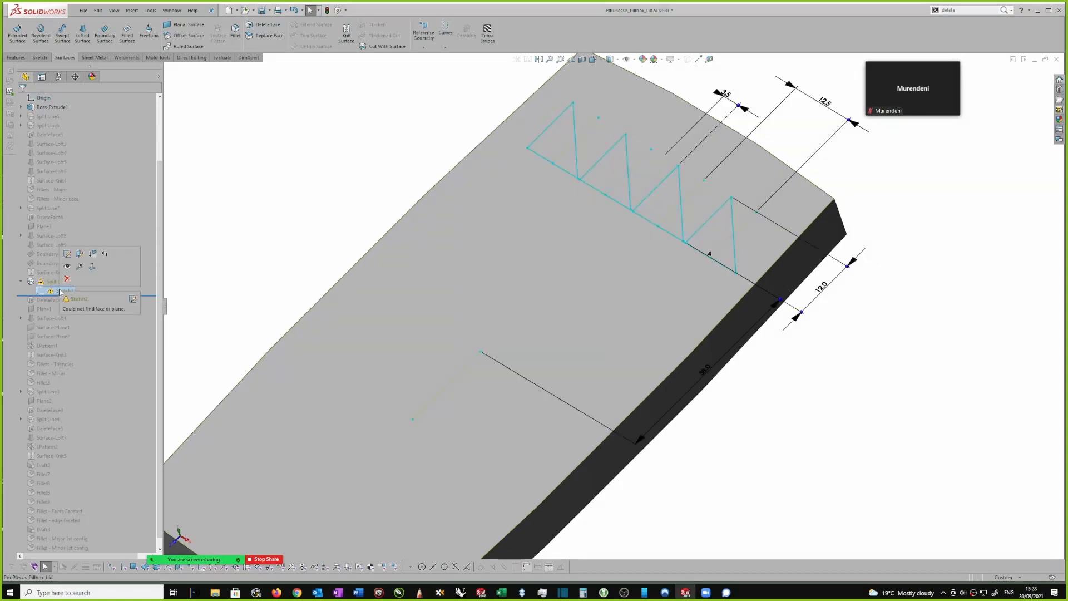
pyautogui.click(71, 253)
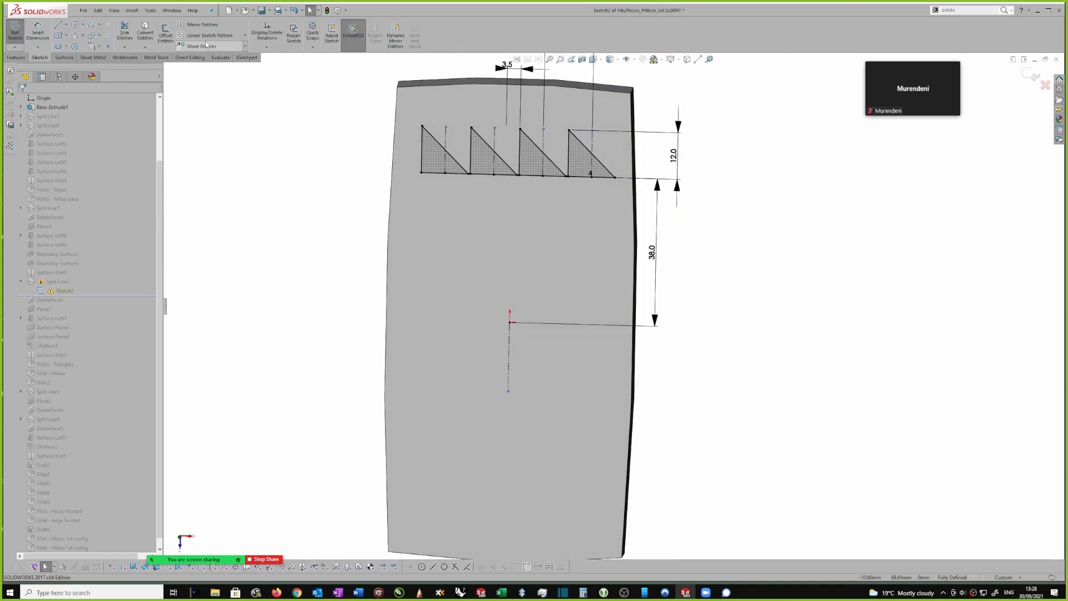
# Examine the relations of the triangle sketch for problems and exit the sketch without changes
pyautogui.click(266, 32)
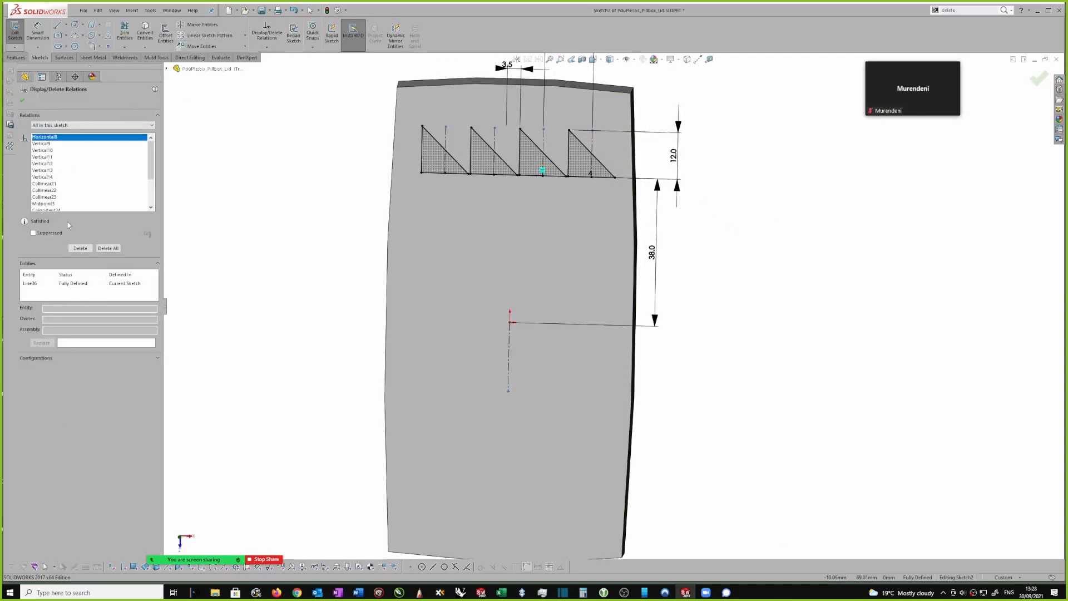
pyautogui.click(54, 143)
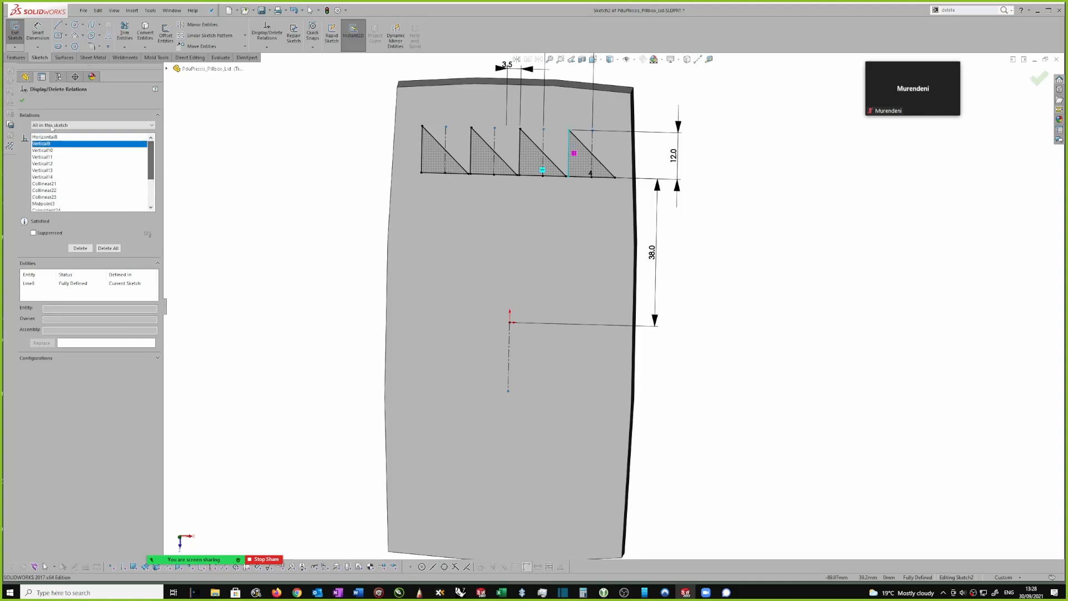
pyautogui.click(23, 100)
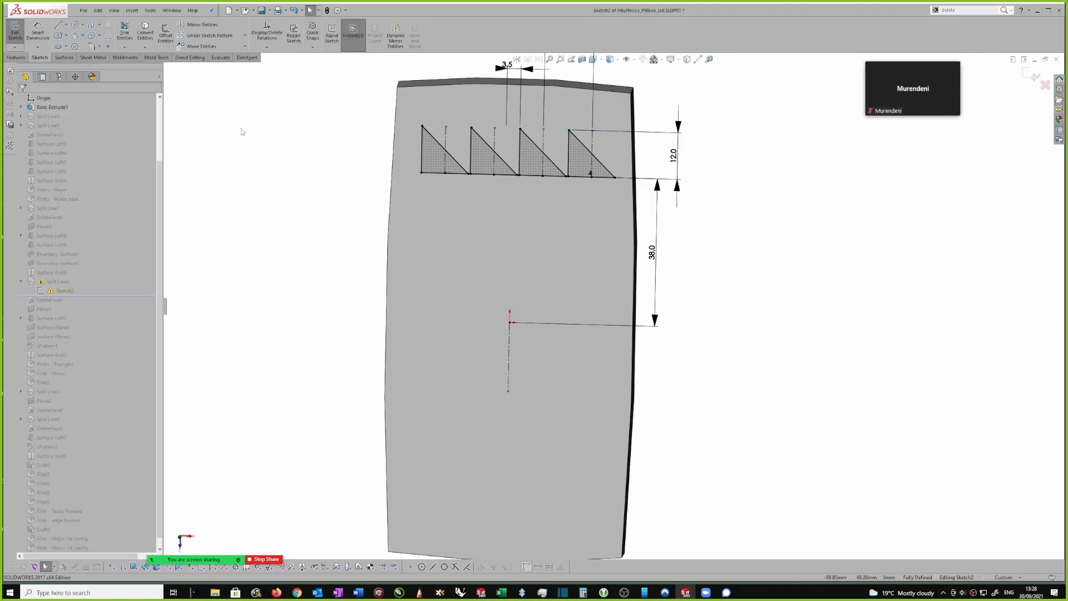
pyautogui.click(15, 35)
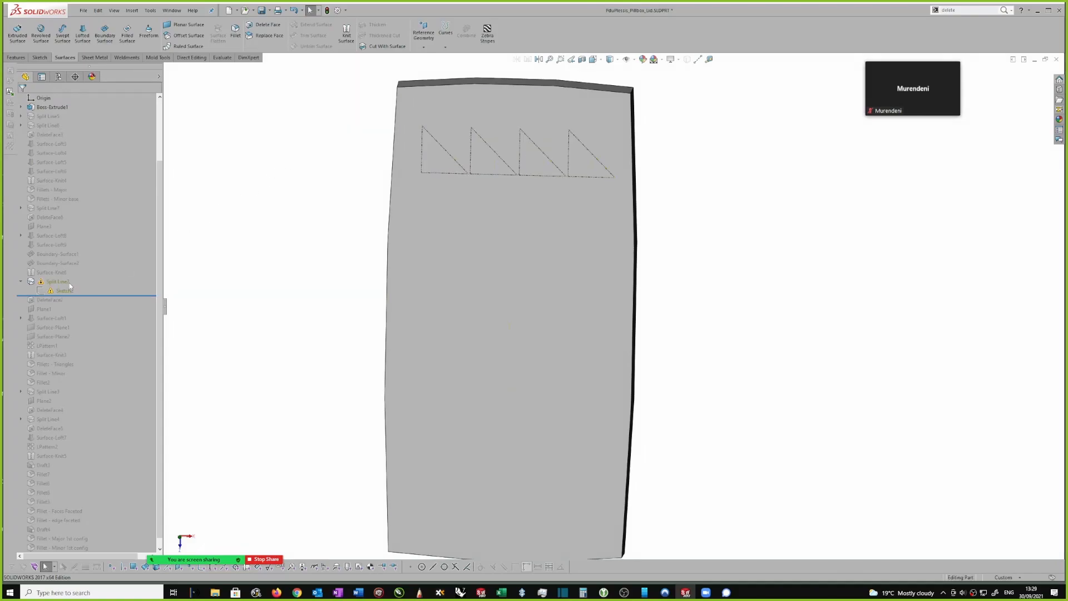
# Reassign the sketch plane of Split Line2's triangle sketch to the lid's large top face for all configurations
pyautogui.moveTo(66, 282)
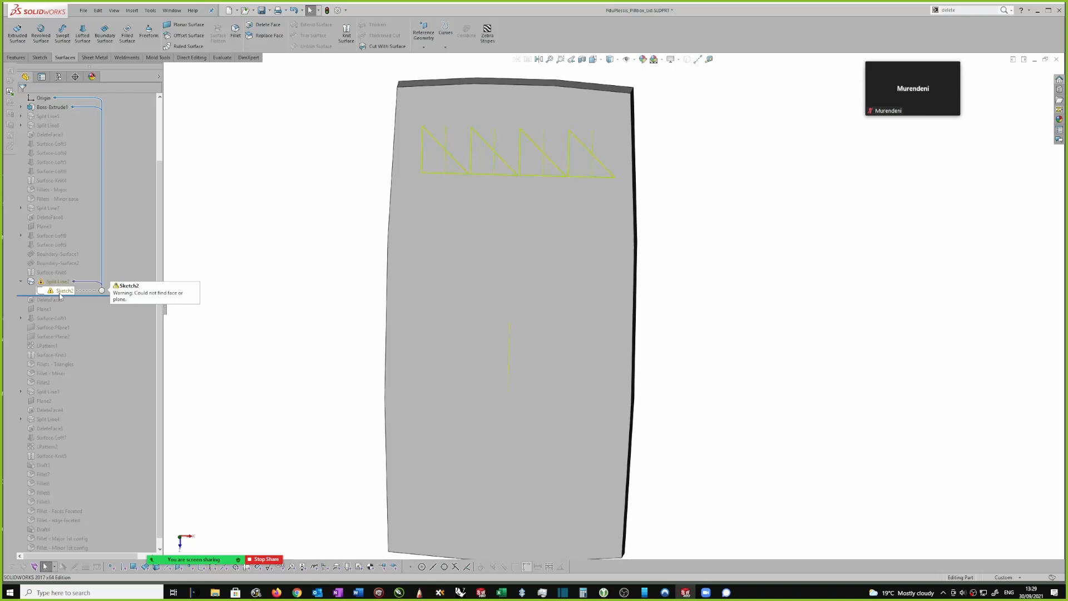
pyautogui.click(60, 292)
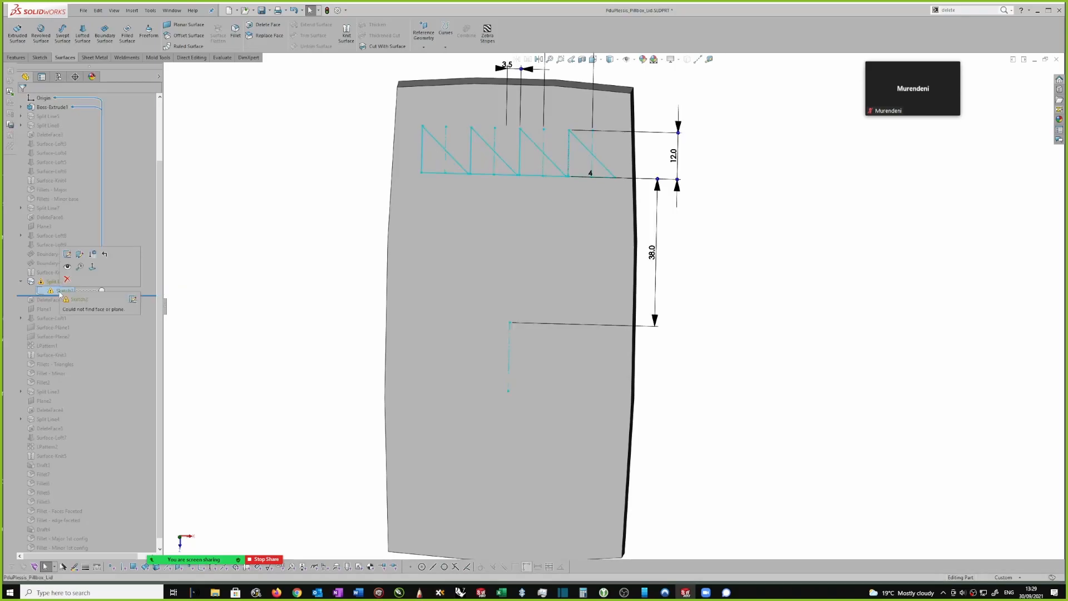
pyautogui.click(79, 255)
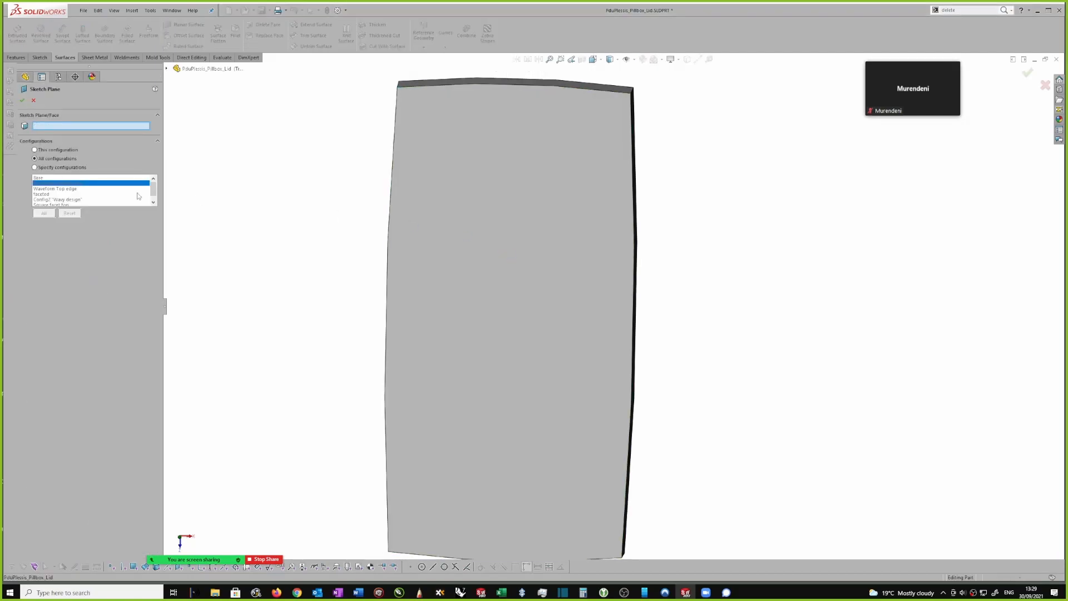
pyautogui.click(488, 220)
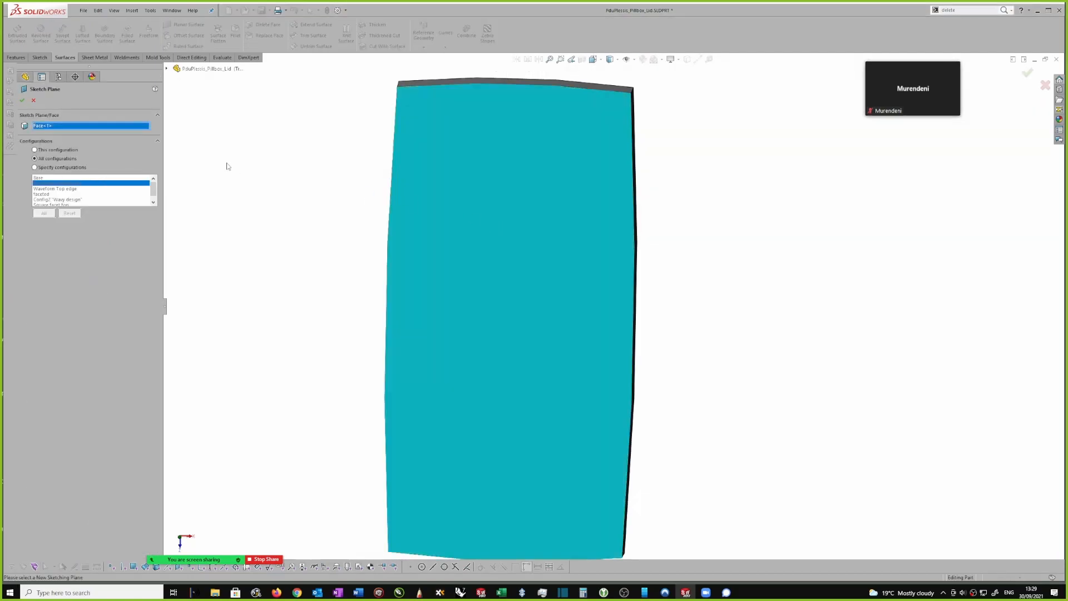
pyautogui.click(22, 101)
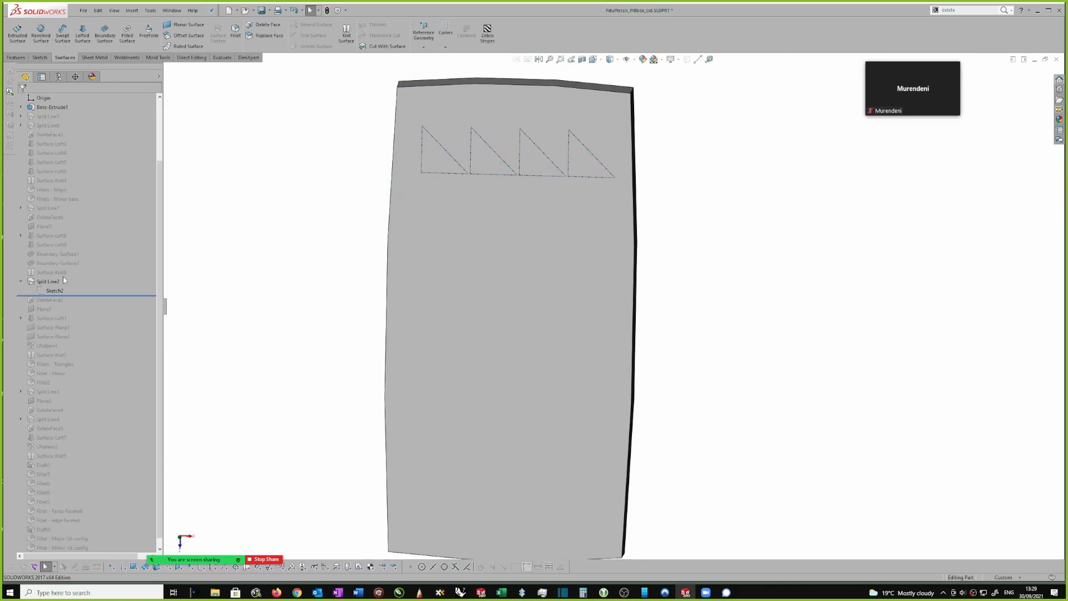
pyautogui.moveTo(796, 227); pyautogui.dragTo(578, 295, button='middle')
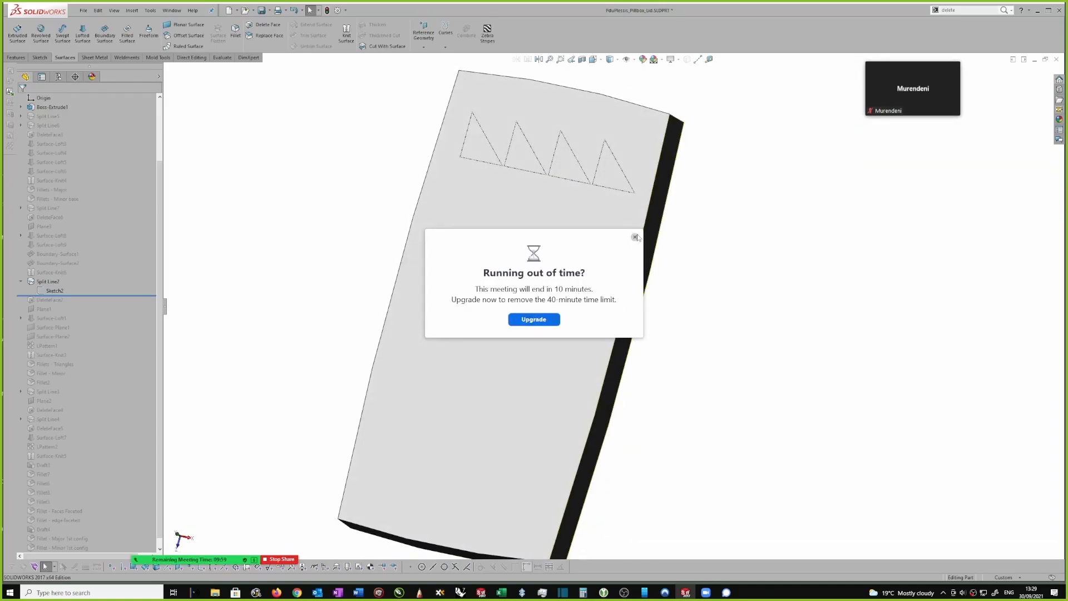
pyautogui.click(634, 237)
pyautogui.moveTo(671, 248); pyautogui.dragTo(752, 300, button='middle')
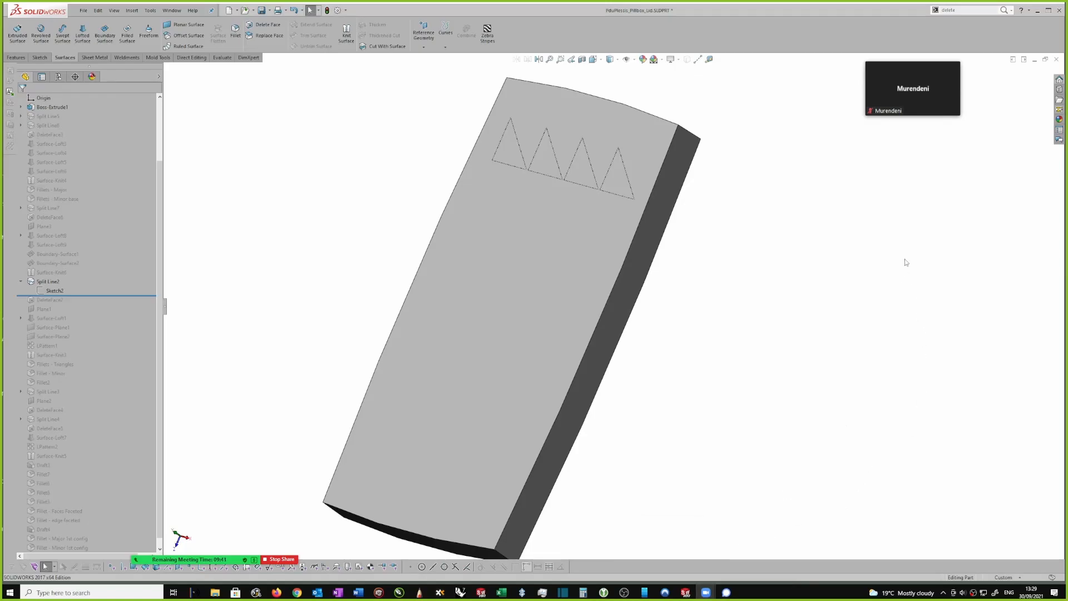
pyautogui.moveTo(941, 91)
pyautogui.moveTo(936, 66); pyautogui.dragTo(955, 113)
pyautogui.moveTo(223, 562)
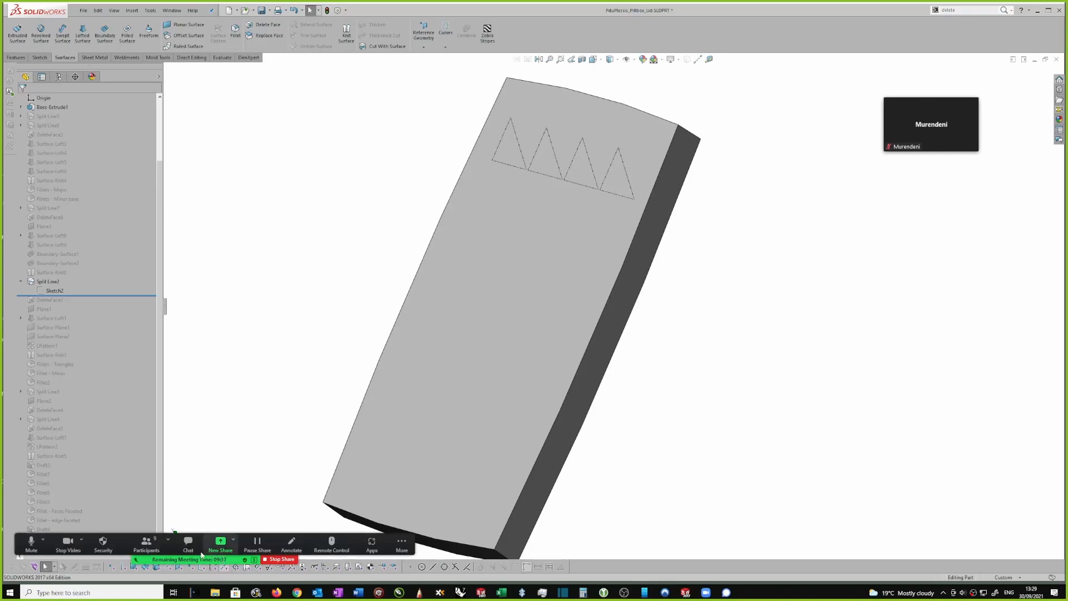
pyautogui.click(168, 540)
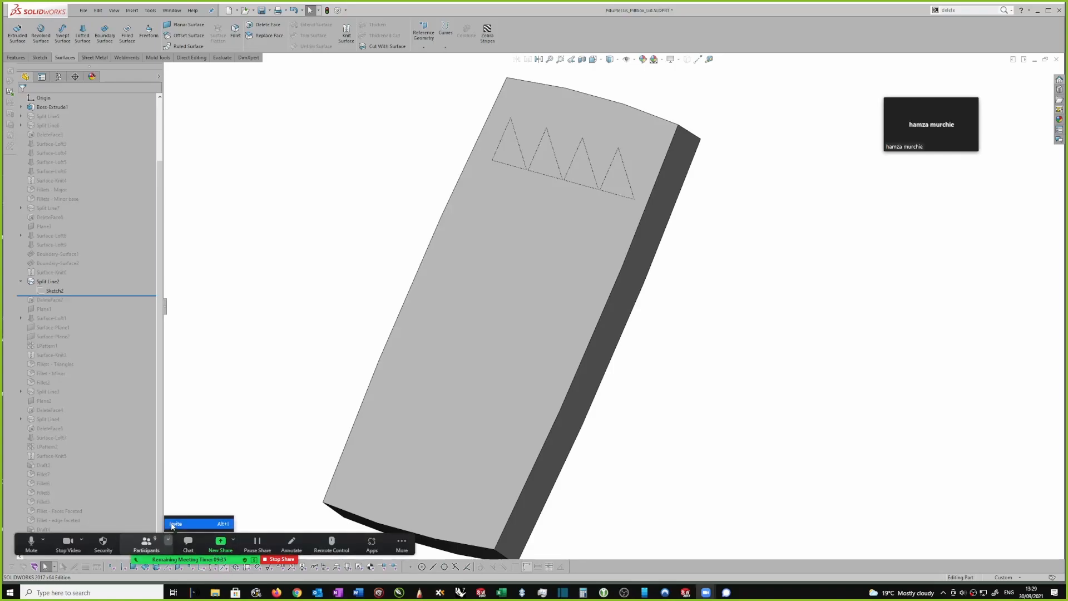
pyautogui.moveTo(744, 219); pyautogui.dragTo(760, 200, button='middle')
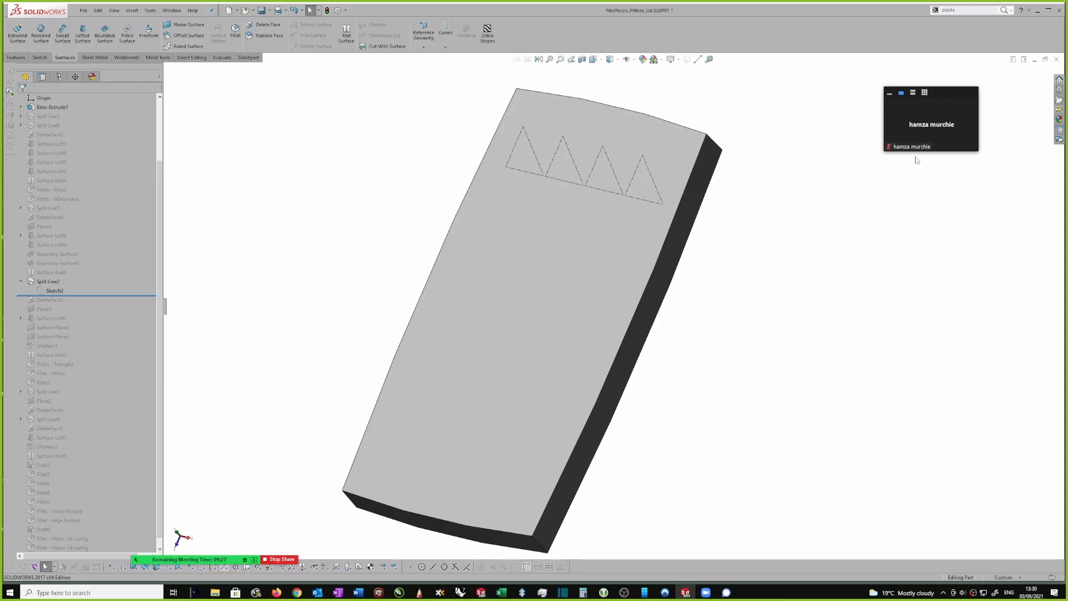
pyautogui.moveTo(832, 219); pyautogui.dragTo(799, 219, button='middle')
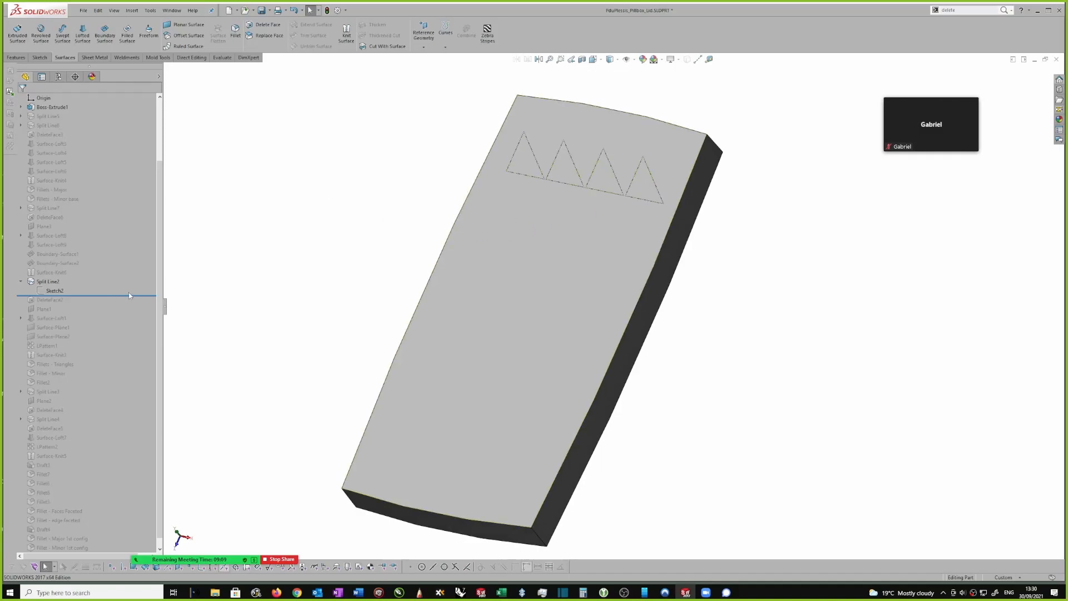
# Roll the model forward in stages past Fillets - Triangles to the end of the feature history, checking the indents
pyautogui.moveTo(121, 298); pyautogui.dragTo(101, 367)
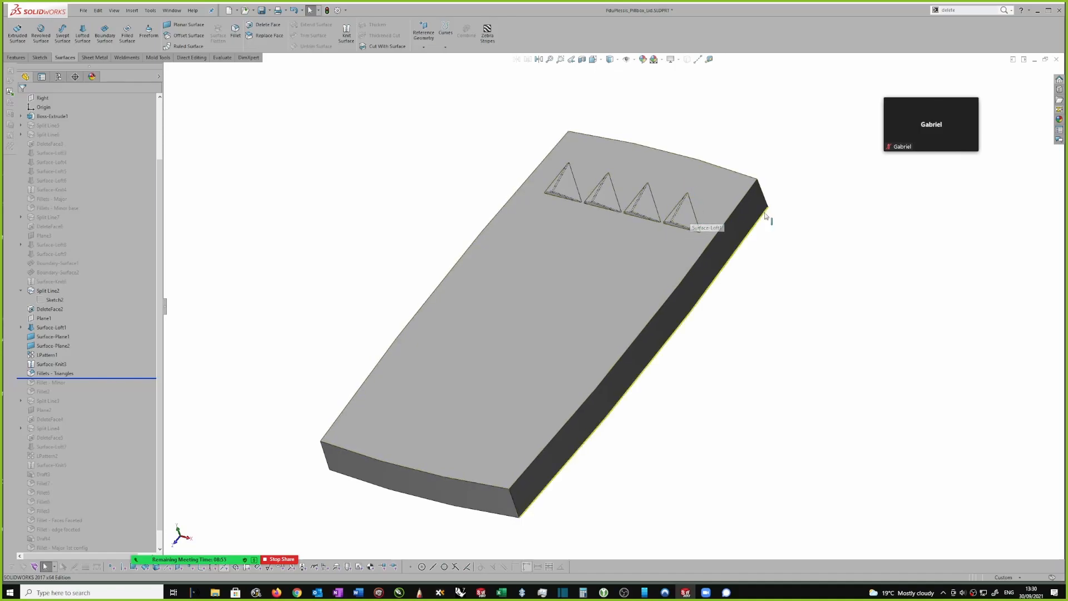
pyautogui.moveTo(444, 266); pyautogui.dragTo(444, 262, button='middle')
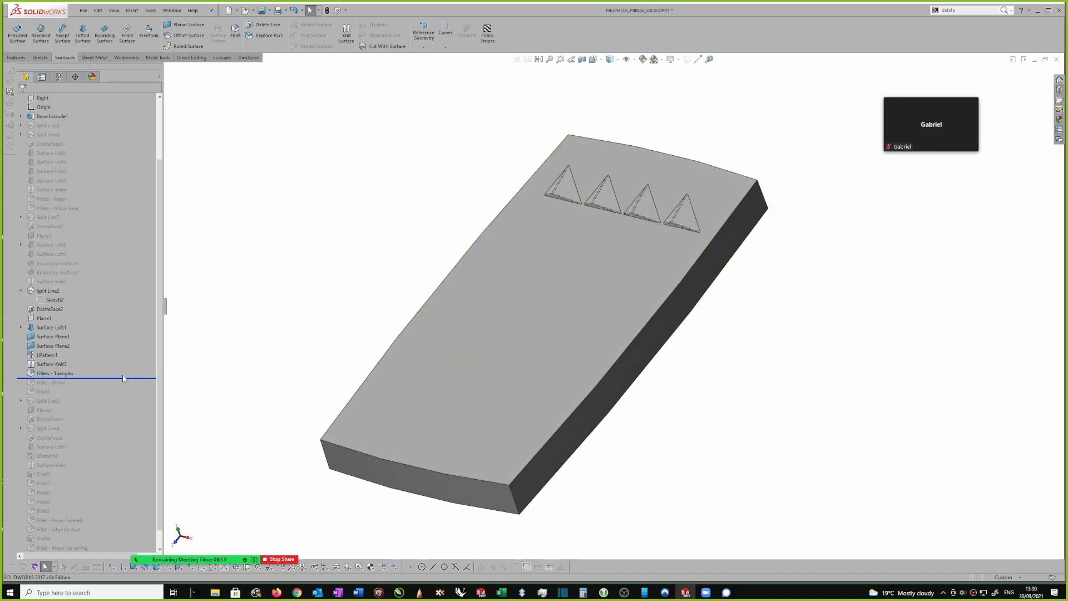
pyautogui.moveTo(127, 379); pyautogui.dragTo(126, 386)
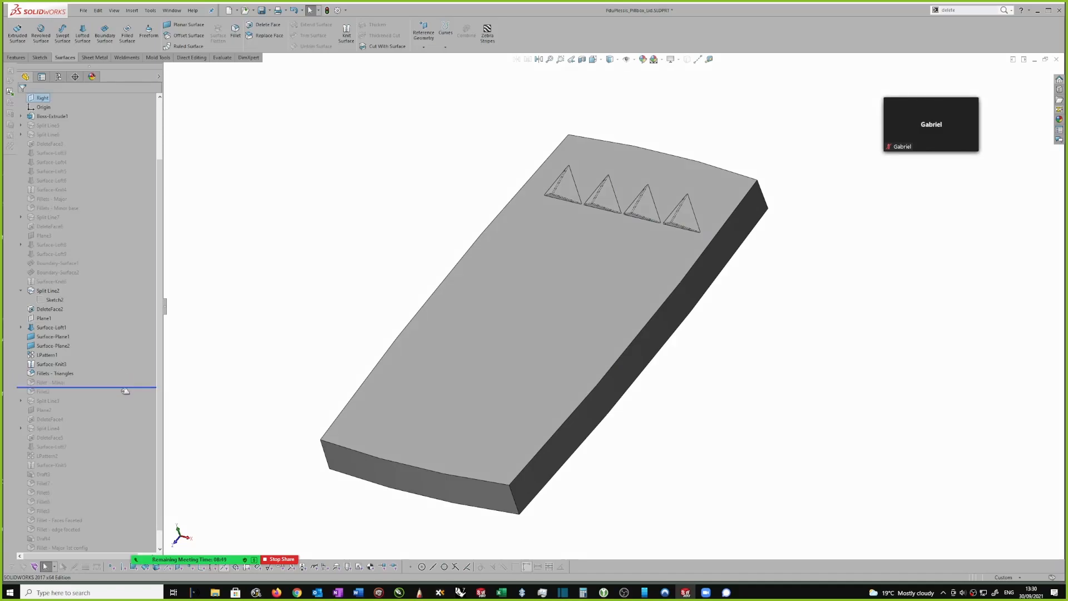
pyautogui.moveTo(122, 386); pyautogui.dragTo(119, 396)
pyautogui.scroll(-2, 851, 248)
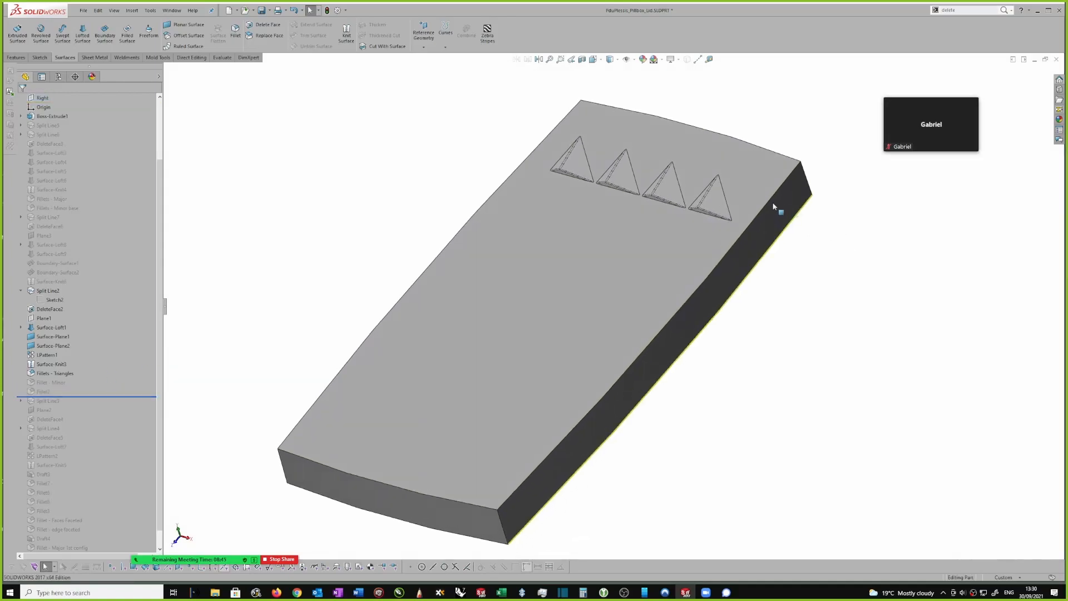
pyautogui.moveTo(698, 199); pyautogui.dragTo(720, 212, button='middle')
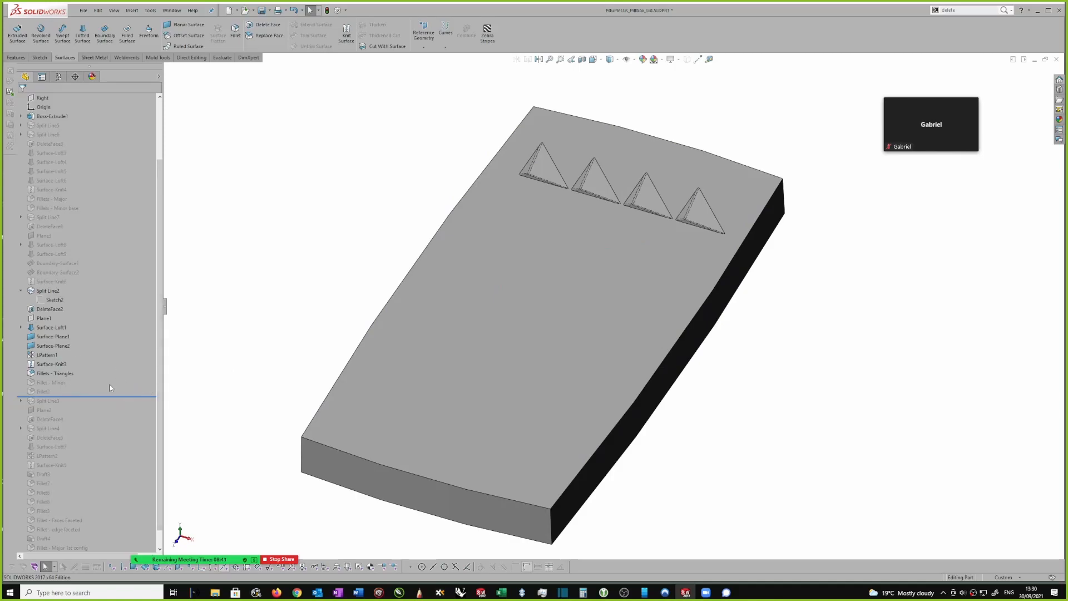
pyautogui.moveTo(117, 396); pyautogui.dragTo(102, 551)
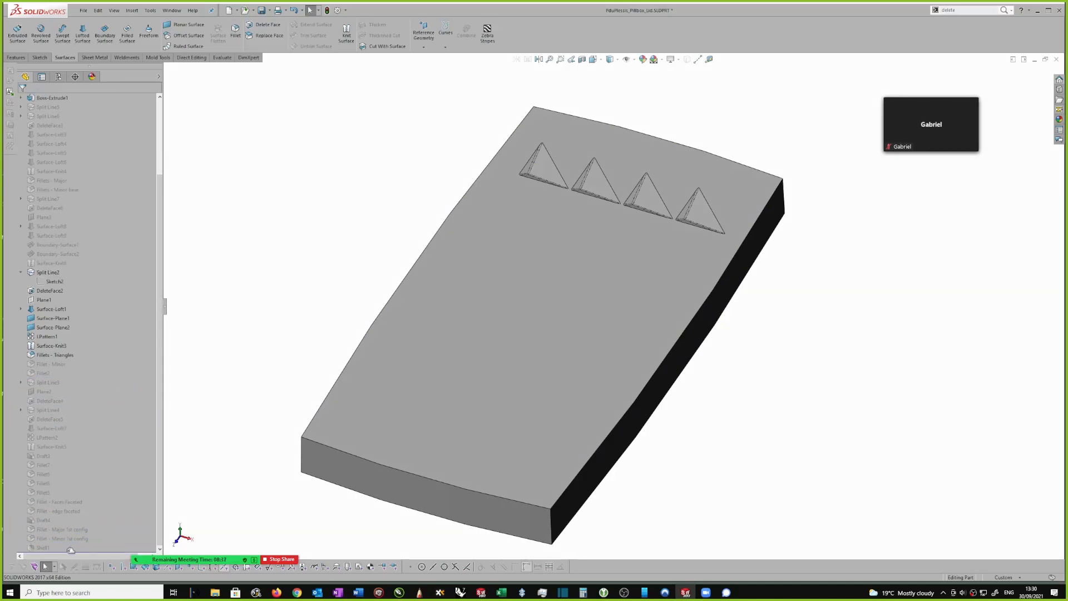
pyautogui.moveTo(884, 252); pyautogui.dragTo(840, 217, button='middle')
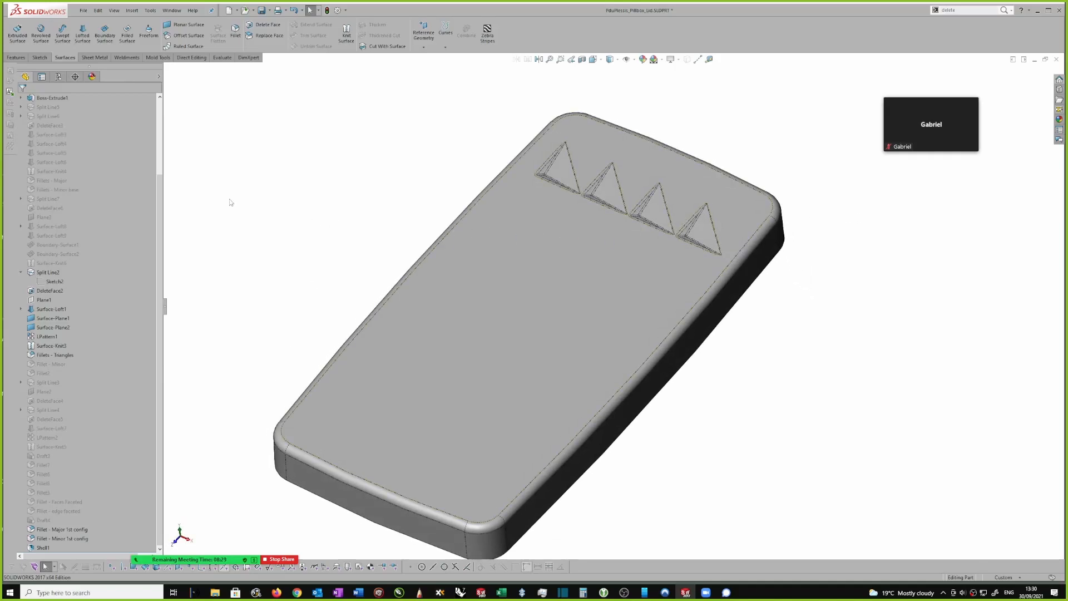
# Activate the Faceted configuration of the pillbox lid
pyautogui.click(58, 78)
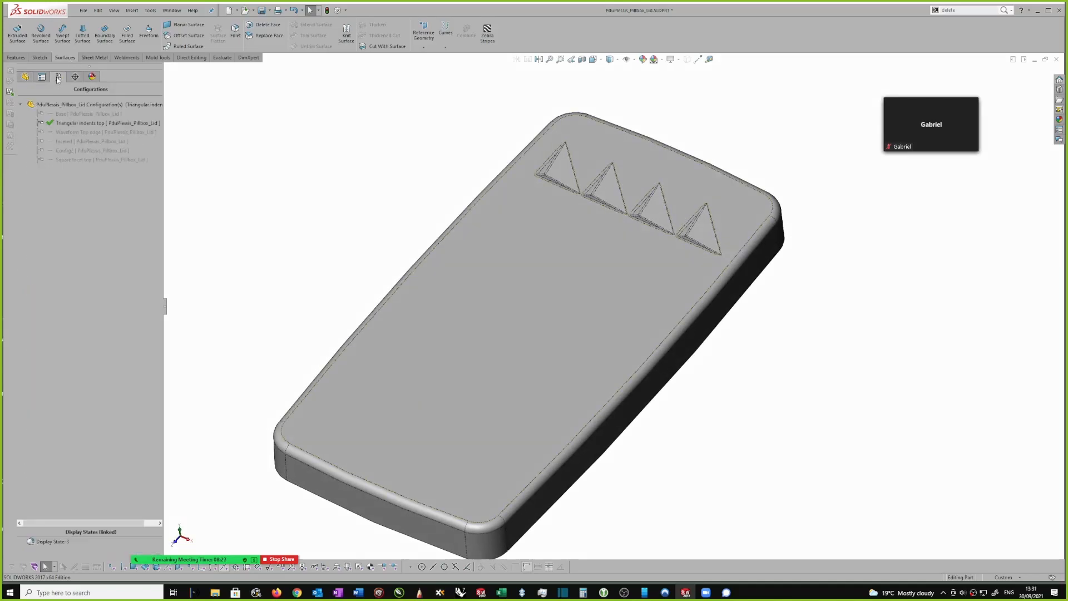
pyautogui.doubleClick(73, 142)
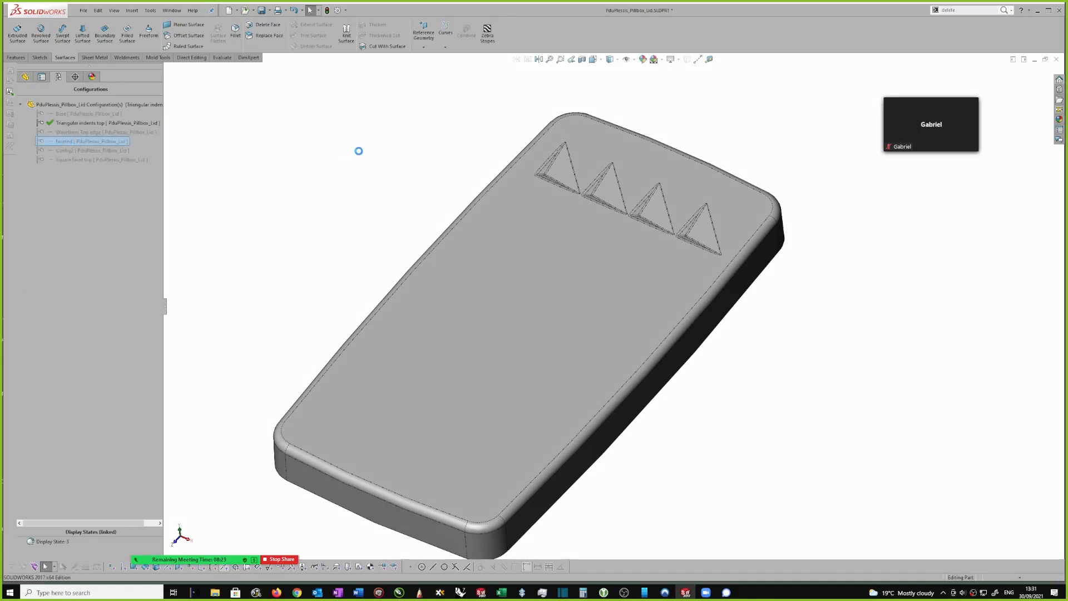
pyautogui.click(536, 304)
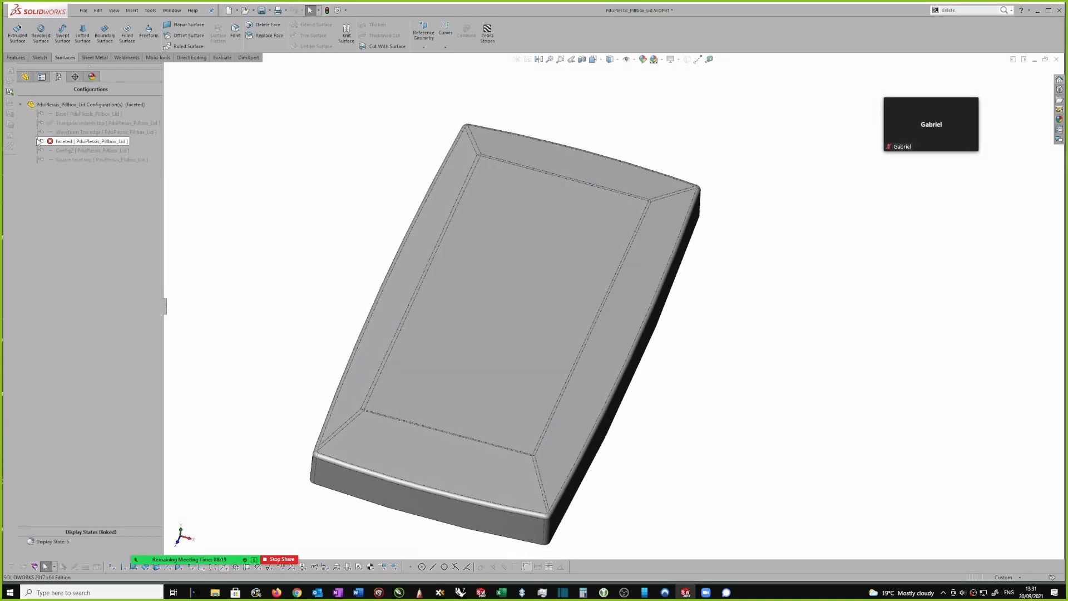
# Suppress the failed Fillet - Major 1st config and Fillet - Minor 1st config features in the Faceted configuration
pyautogui.click(24, 77)
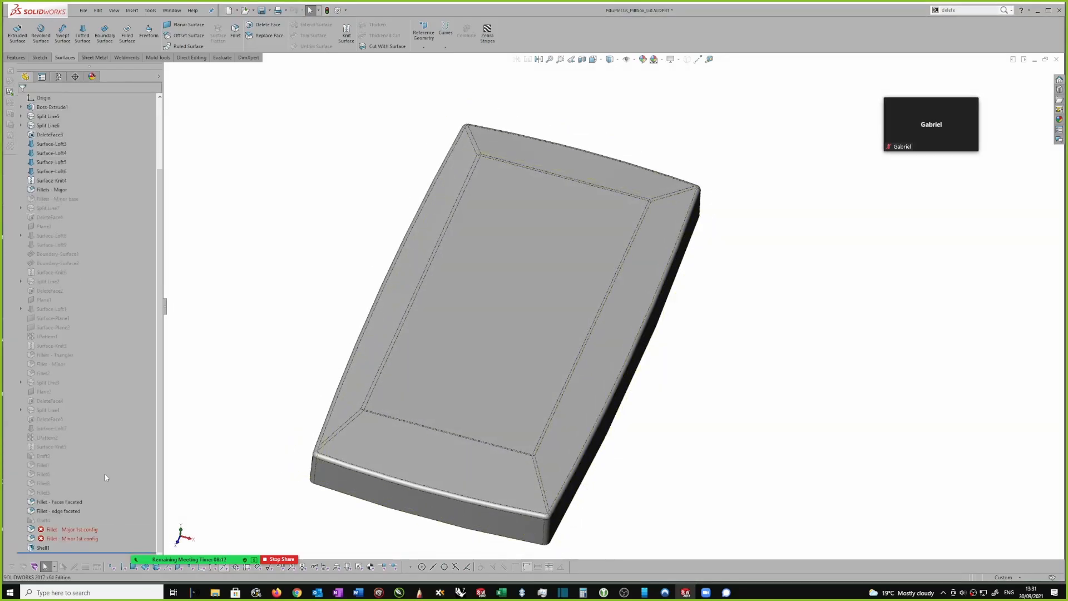
pyautogui.click(79, 531)
pyautogui.keyDown('ctrl'); pyautogui.click(74, 537); pyautogui.keyUp('ctrl')
pyautogui.click(83, 528)
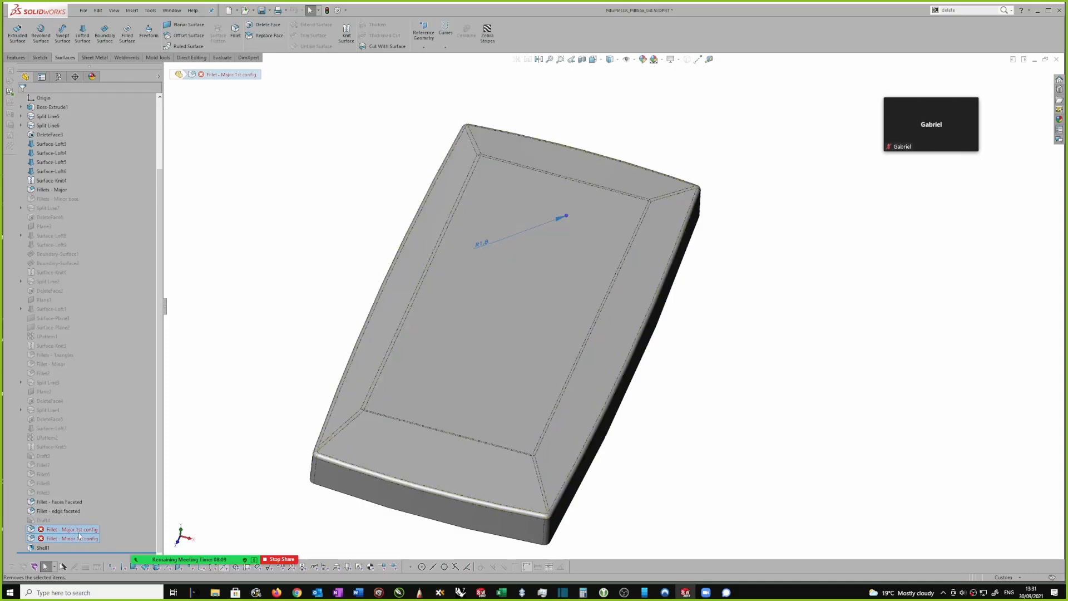
pyautogui.rightClick(78, 534)
pyautogui.click(67, 538)
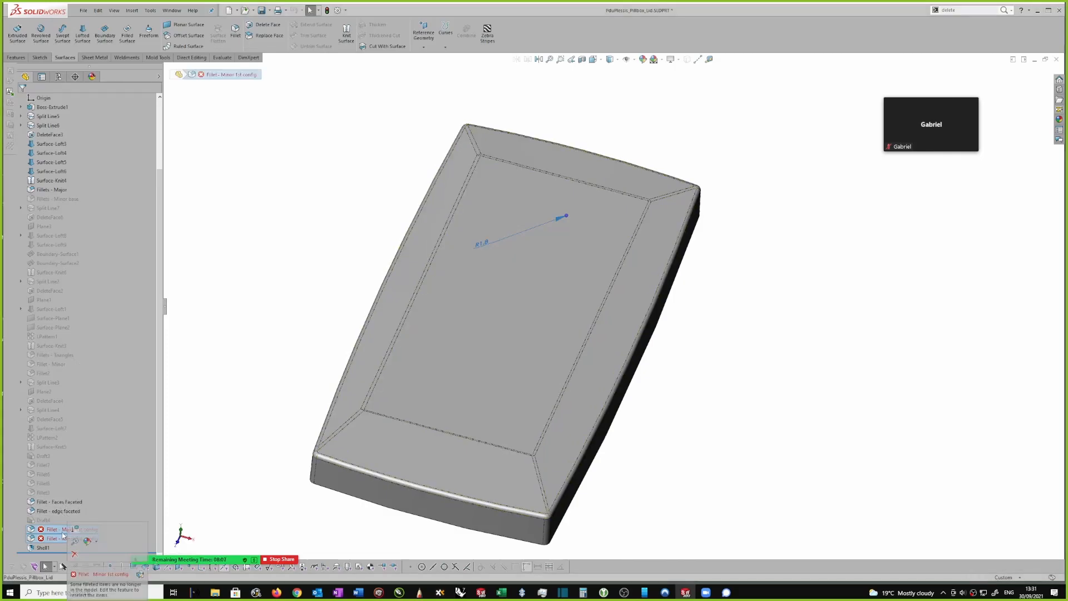
pyautogui.click(76, 528)
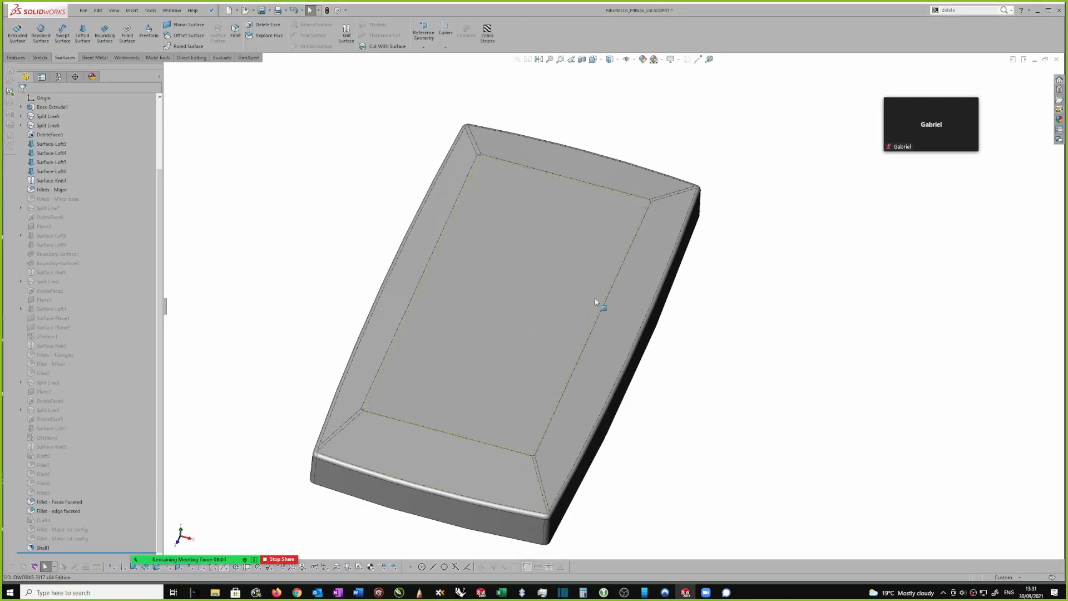
pyautogui.moveTo(702, 215); pyautogui.dragTo(746, 222, button='middle')
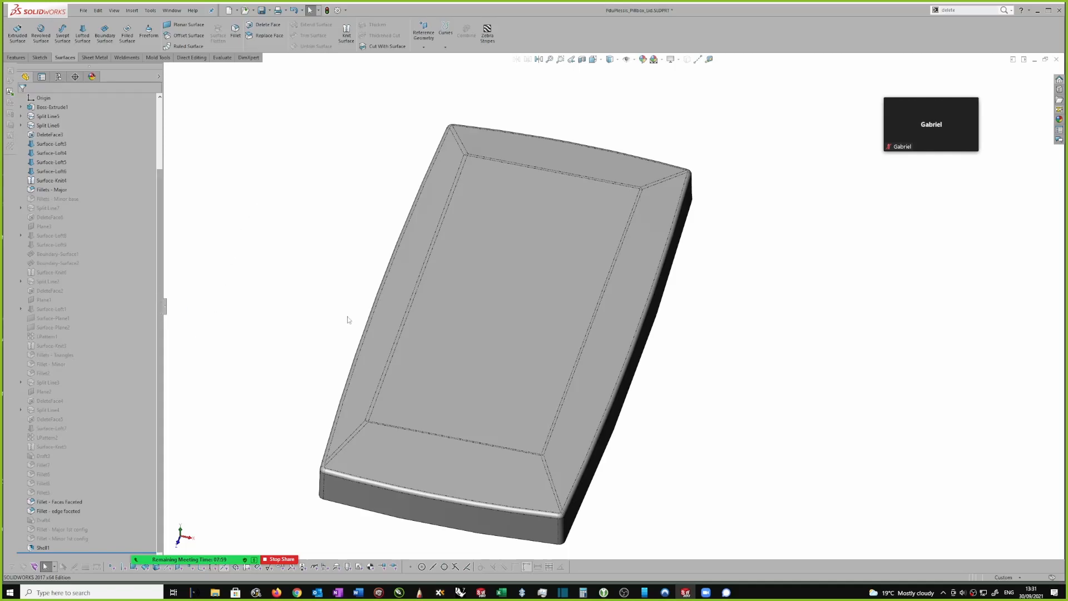
pyautogui.moveTo(730, 302); pyautogui.dragTo(742, 273, button='middle')
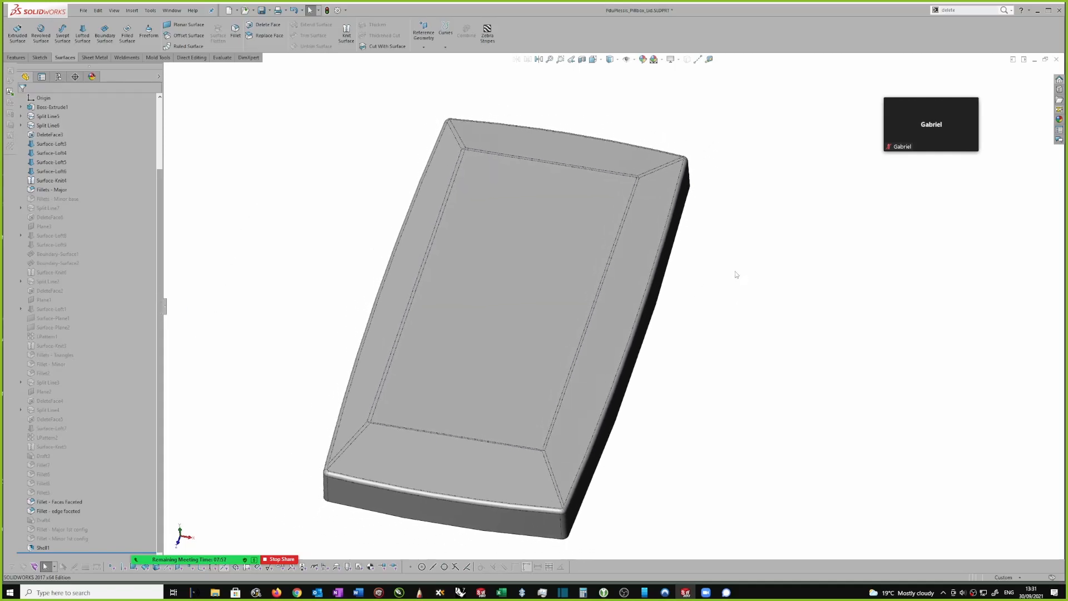
# Roll the model back to just after Split Line5 and open its Sketch7 to examine the profile line, closing it unchanged
pyautogui.moveTo(123, 551); pyautogui.dragTo(88, 121)
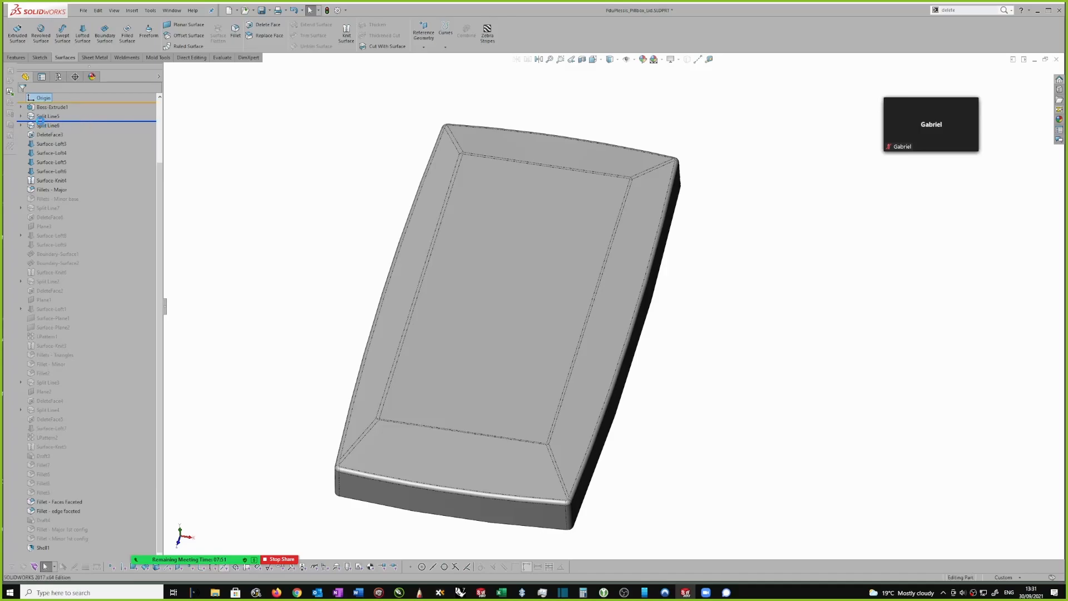
pyautogui.click(20, 116)
pyautogui.click(55, 125)
pyautogui.click(66, 87)
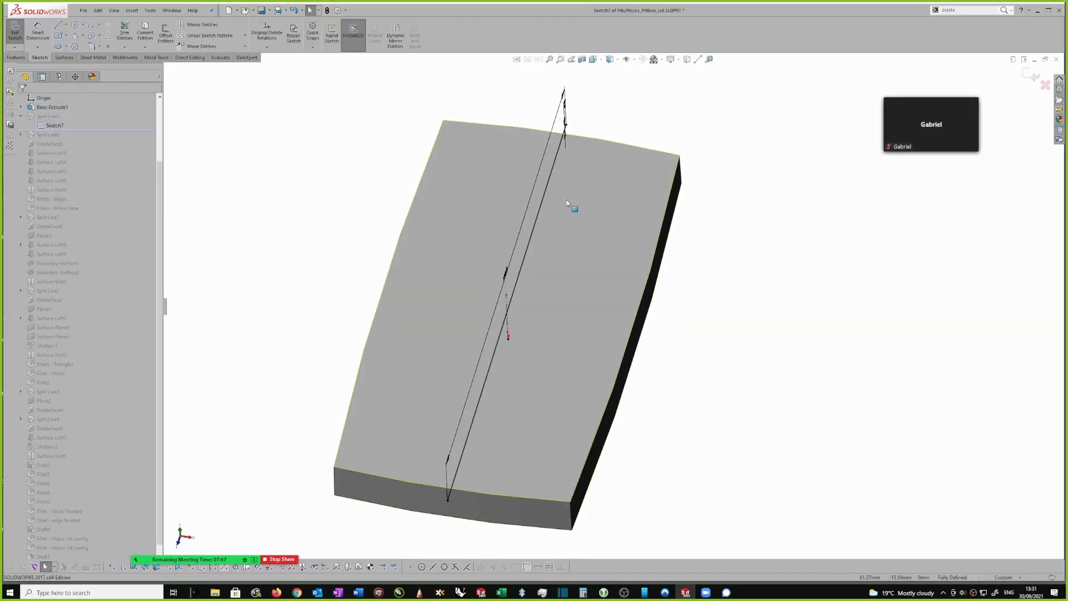
pyautogui.moveTo(720, 223)
pyautogui.mouseDown(button='middle')
pyautogui.moveTo(766, 176)
pyautogui.moveTo(734, 217)
pyautogui.moveTo(767, 229)
pyautogui.mouseUp(button='middle')
pyautogui.click(767, 176)
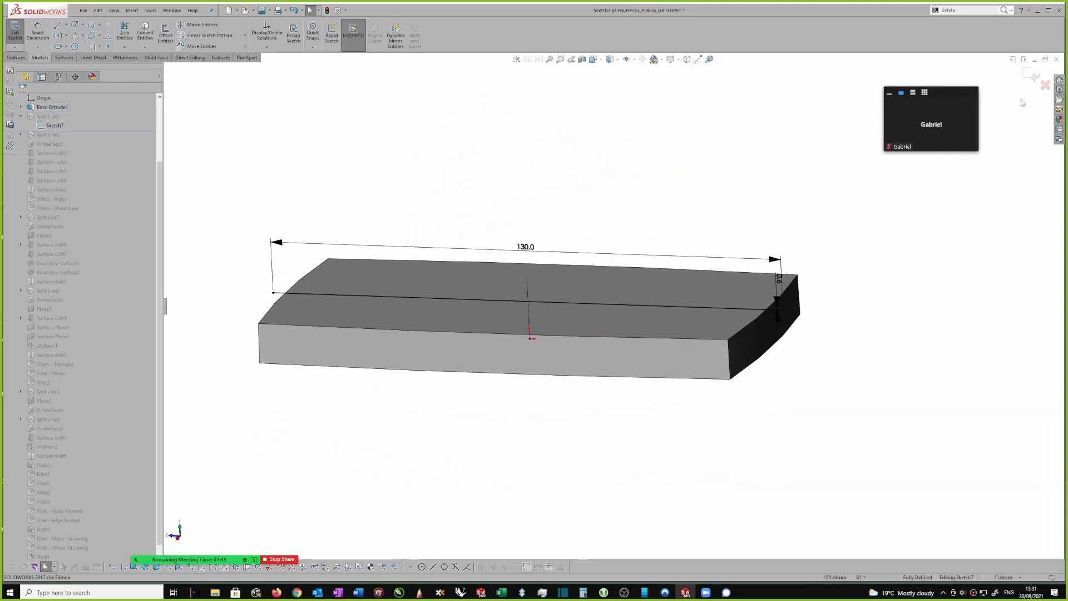
pyautogui.click(1033, 77)
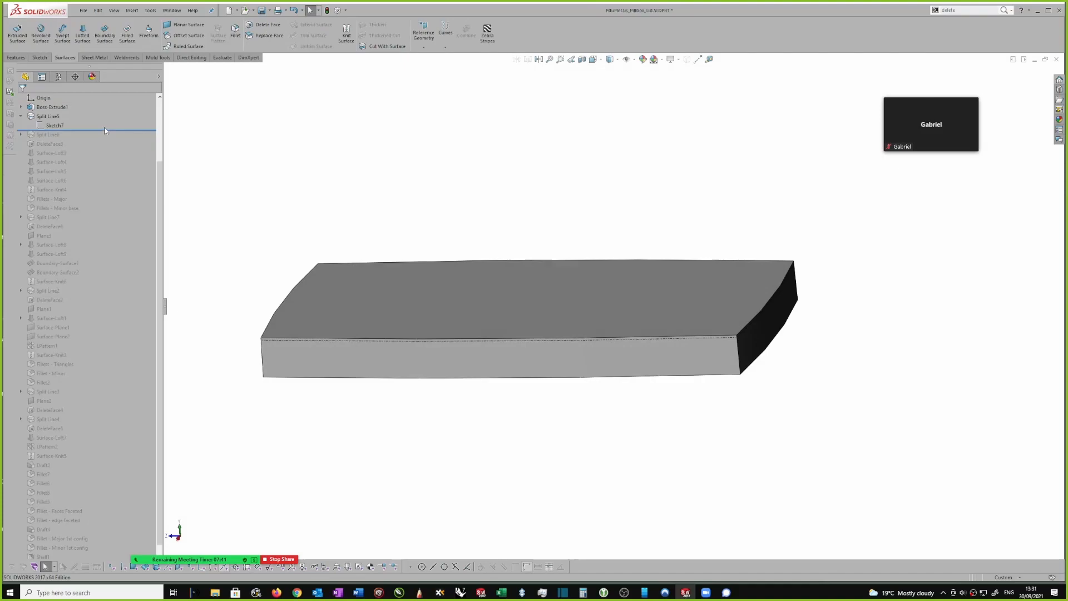
# Examine the parent references of Sketch7 and how the Right plane runs through the lid block
pyautogui.moveTo(108, 130); pyautogui.dragTo(106, 130)
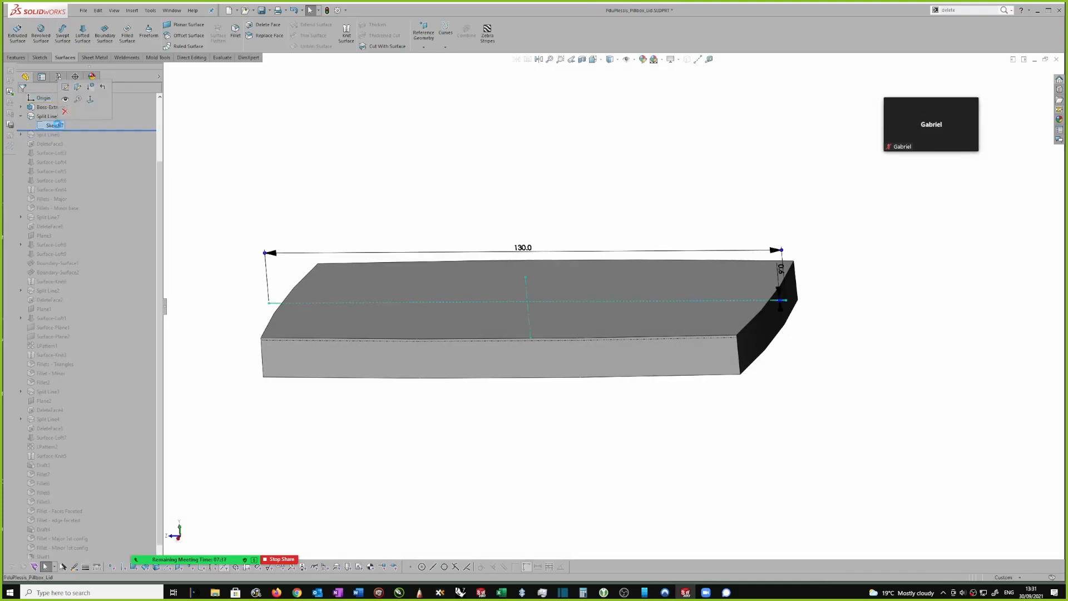
pyautogui.keyDown('ctrl'); pyautogui.moveTo(314, 119); pyautogui.dragTo(322, 119, button='middle'); pyautogui.keyUp('ctrl')
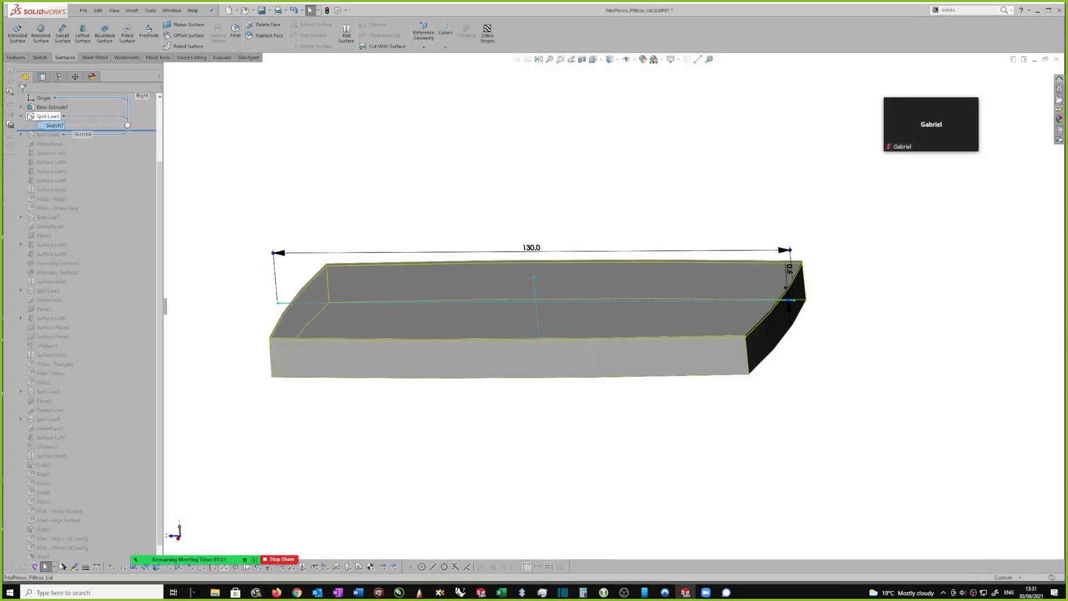
pyautogui.moveTo(146, 96); pyautogui.dragTo(151, 149)
pyautogui.click(199, 125)
pyautogui.click(346, 185)
pyautogui.moveTo(346, 186); pyautogui.dragTo(370, 188, button='middle')
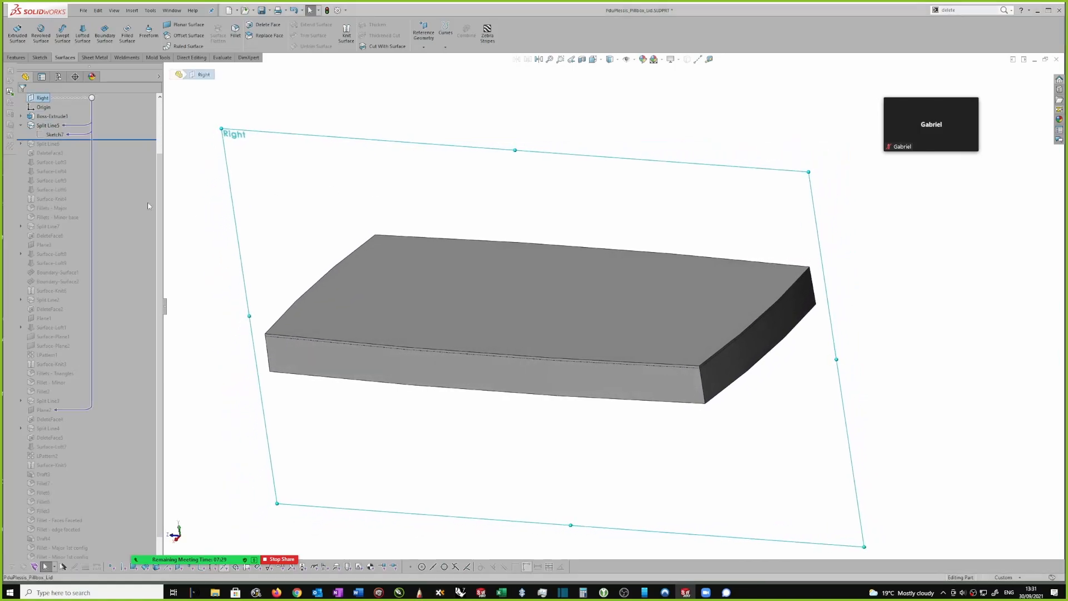
pyautogui.moveTo(444, 359); pyautogui.dragTo(676, 320, button='middle')
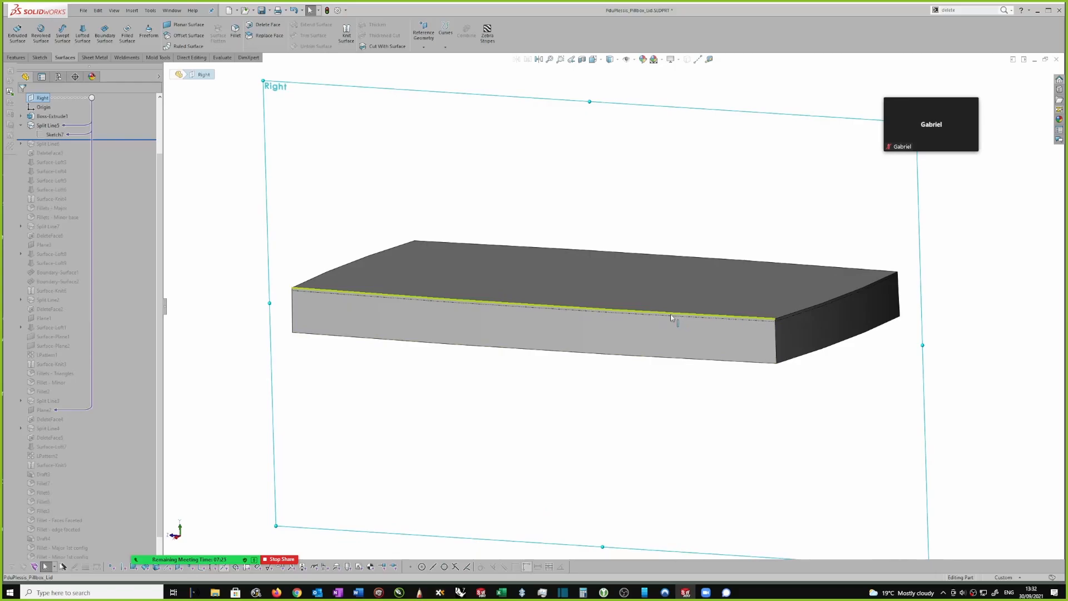
# Reopen Sketch7 from Split Line5 and move its 0.6 mm offset dimension outward, clear of the lid block
pyautogui.click(671, 319)
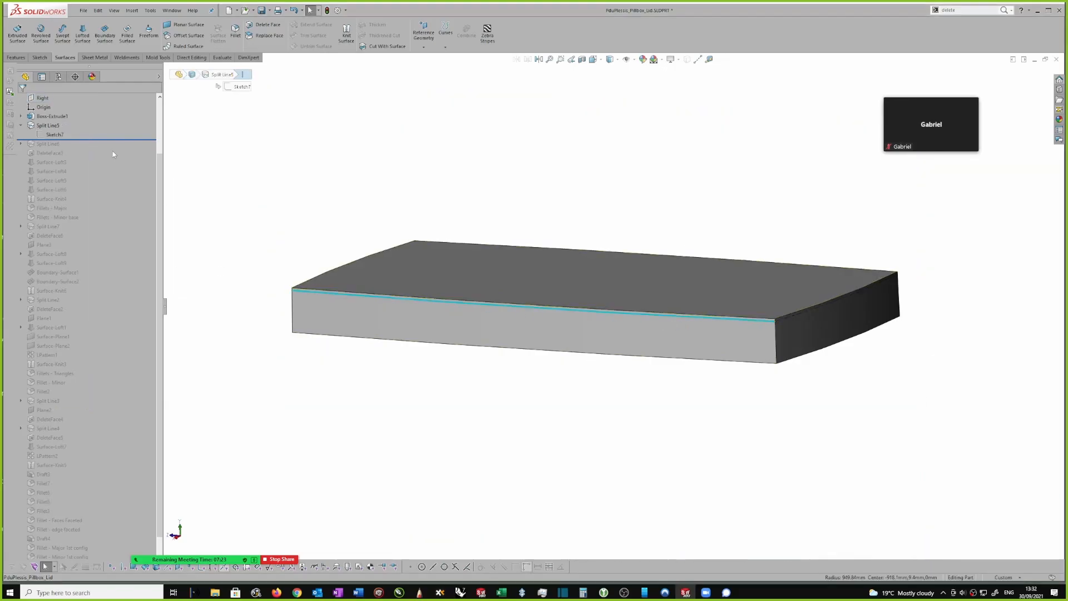
pyautogui.doubleClick(55, 135)
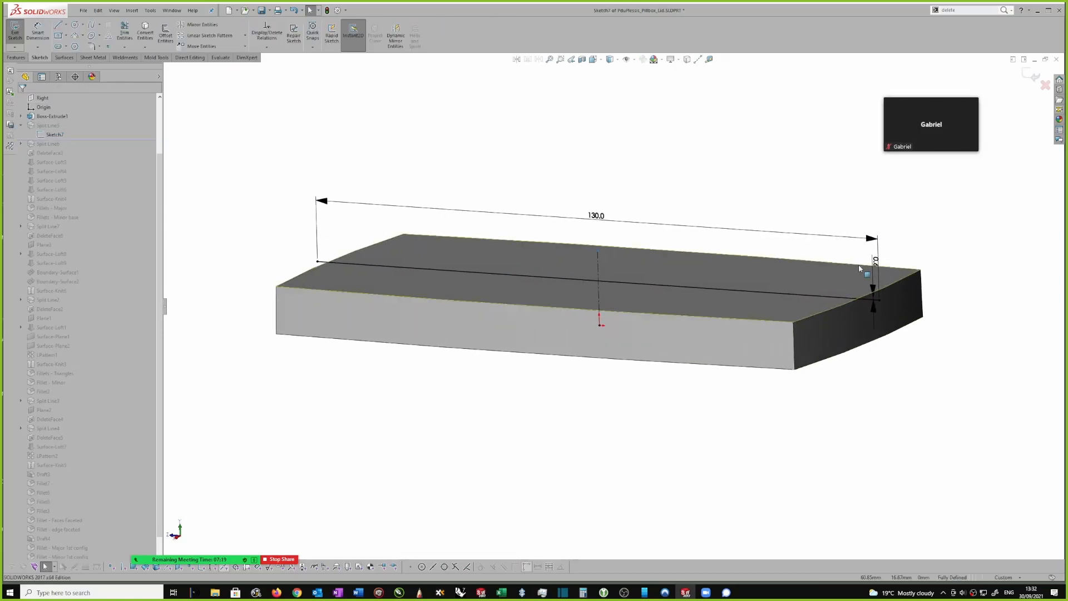
pyautogui.moveTo(876, 261); pyautogui.dragTo(906, 234)
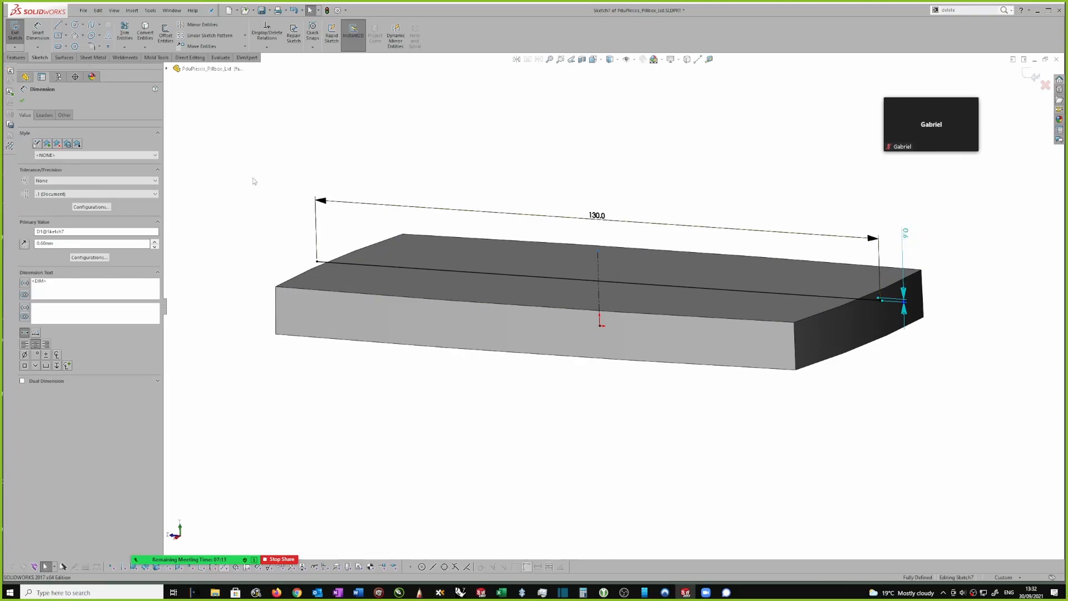
pyautogui.click(217, 155)
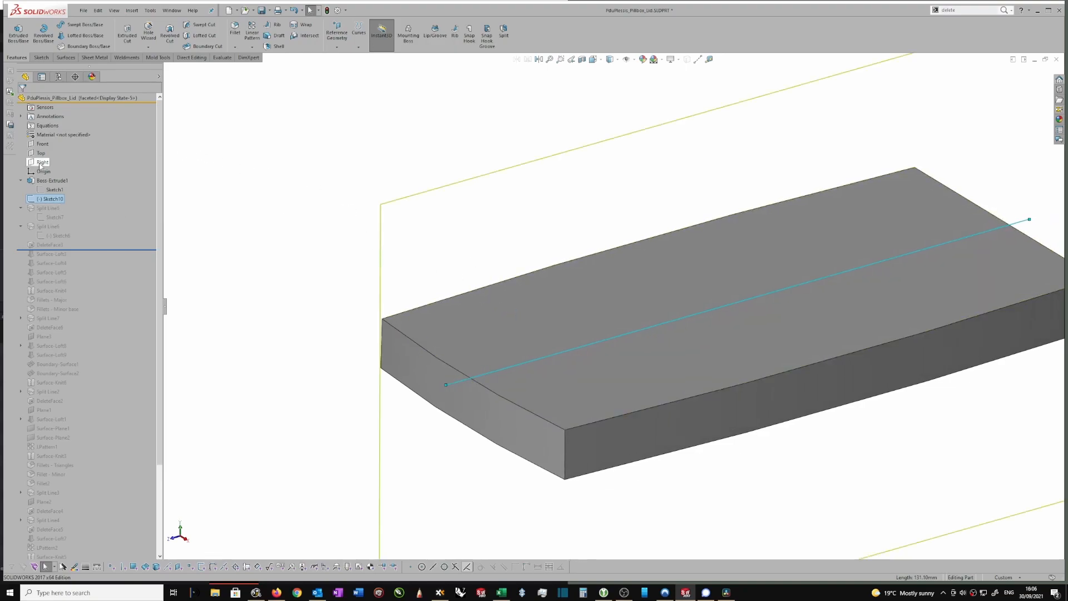
# Create a projection split line from Sketch10 across the four side faces of the lid block
pyautogui.doubleClick(517, 366)
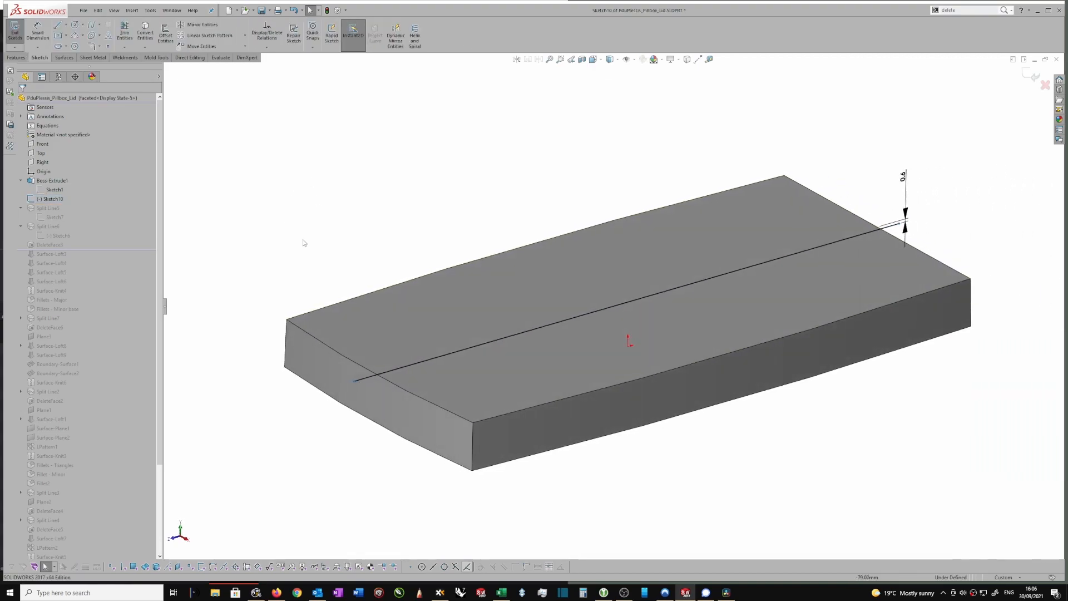
pyautogui.click(1033, 76)
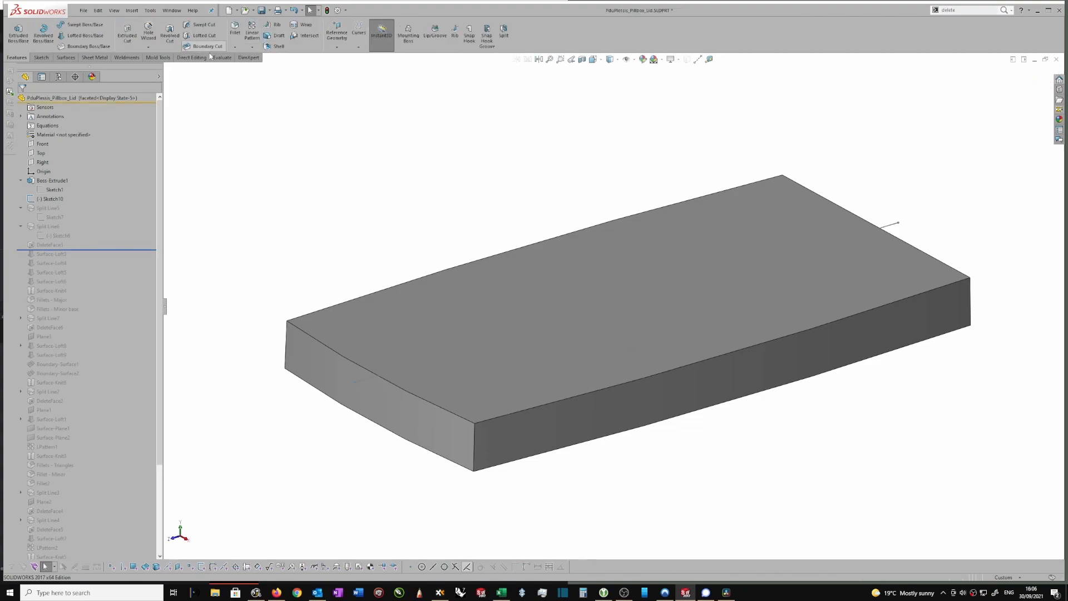
pyautogui.click(360, 39)
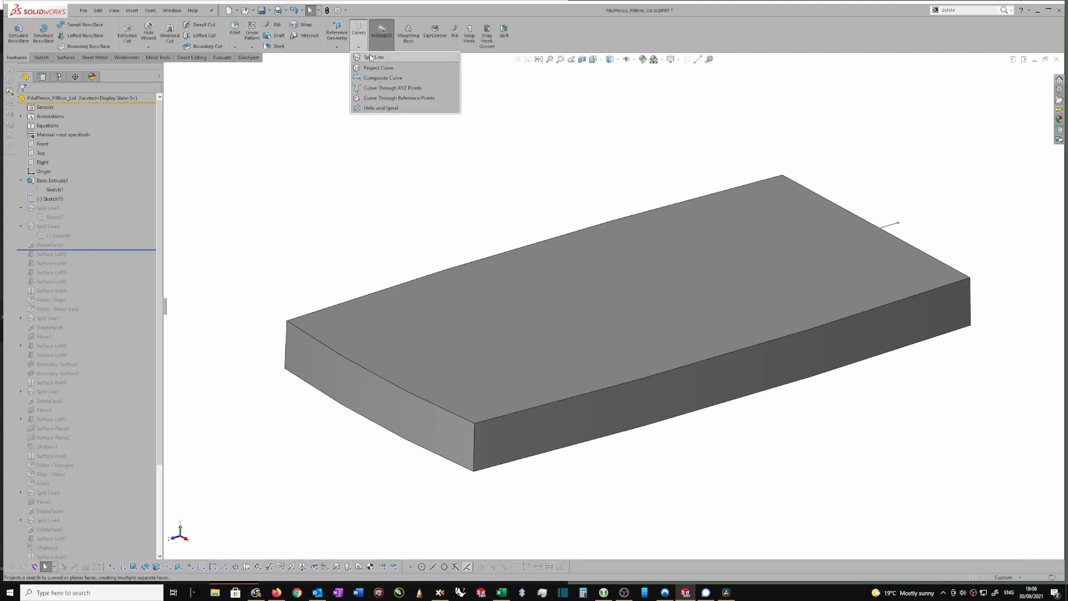
pyautogui.click(371, 57)
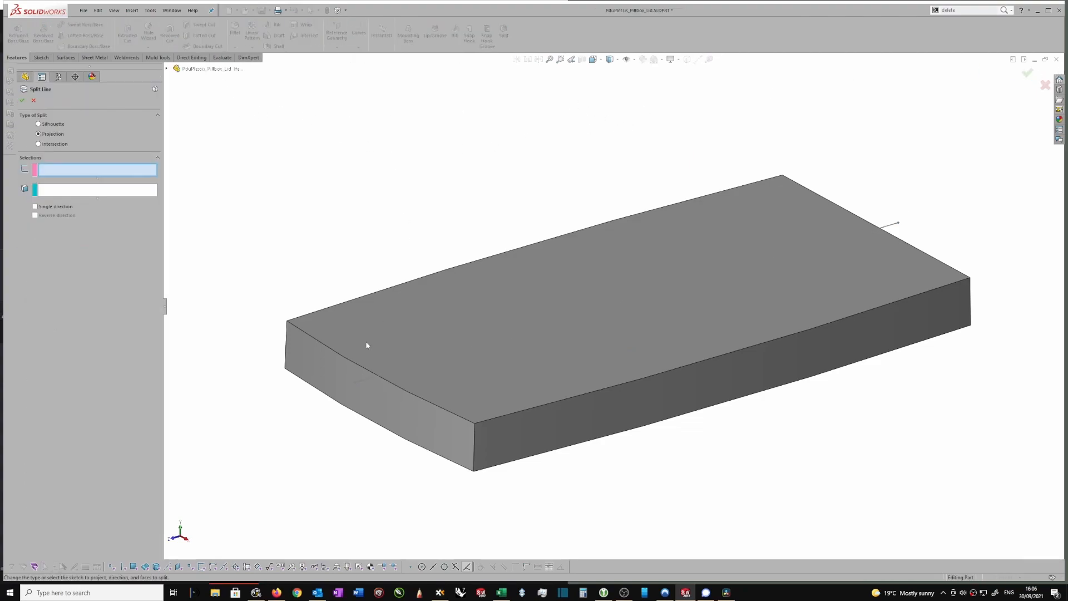
pyautogui.click(890, 226)
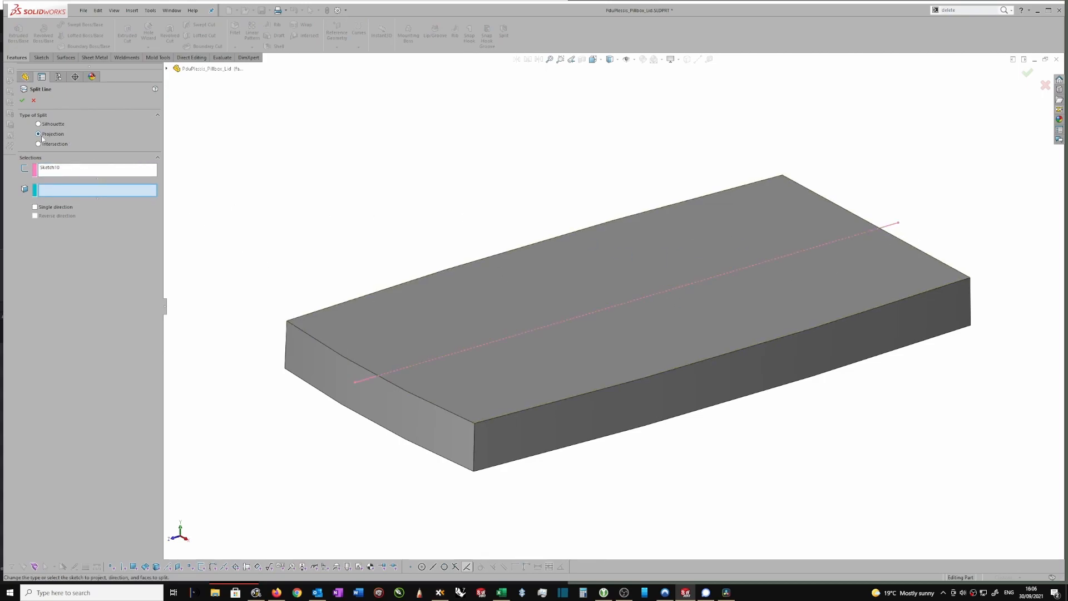
pyautogui.click(382, 400)
pyautogui.click(568, 403)
pyautogui.moveTo(563, 383); pyautogui.dragTo(409, 349, button='middle')
pyautogui.click(490, 361)
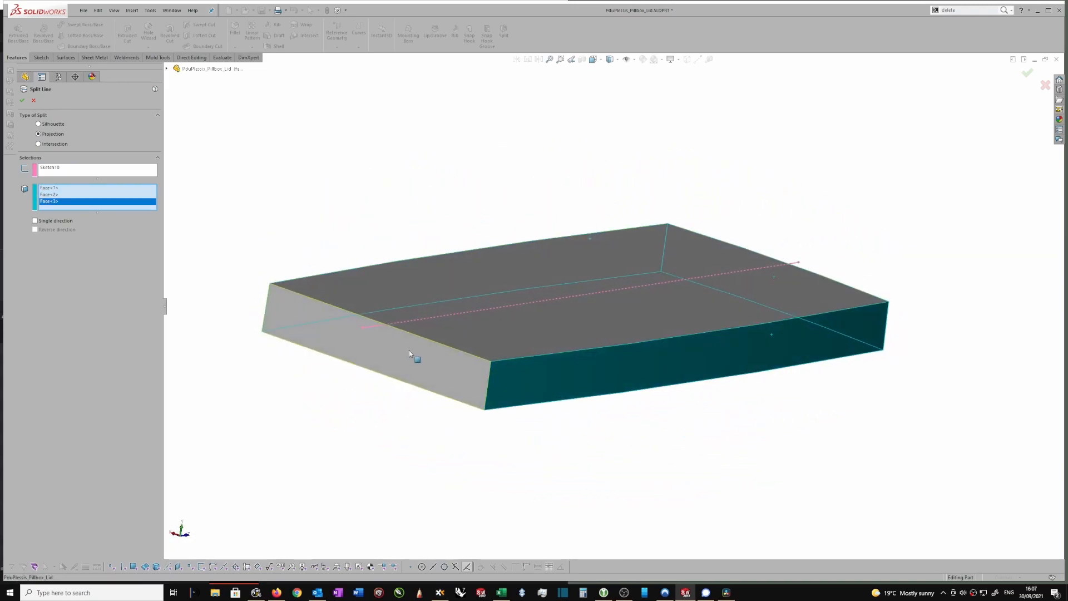
pyautogui.click(409, 349)
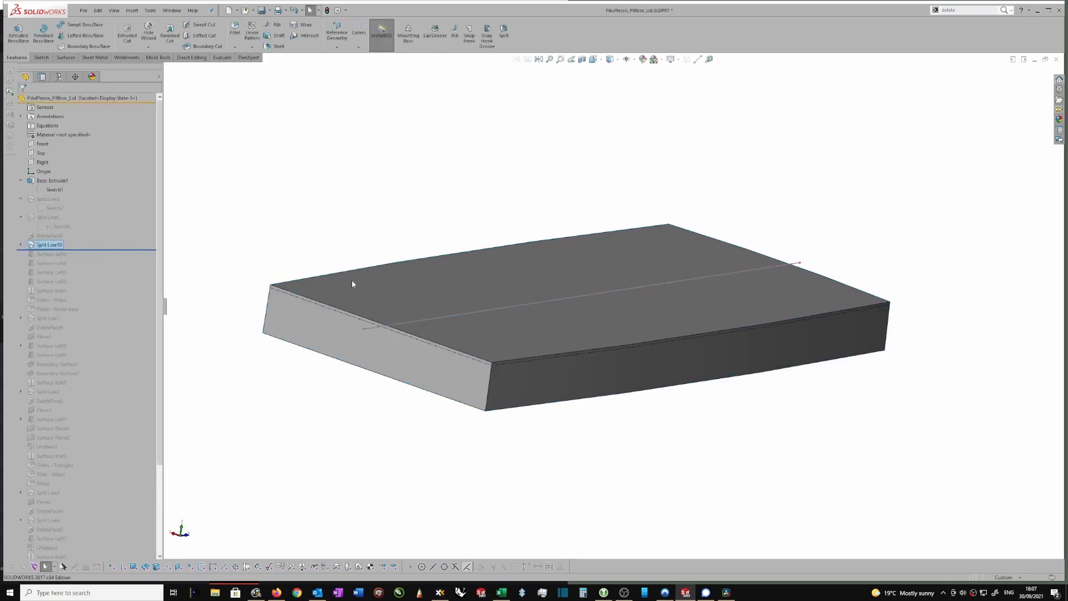
# Unsuppress DeleteFace3 together with its parent features Split Line5 and Split Line6
pyautogui.scroll(1, 485, 363)
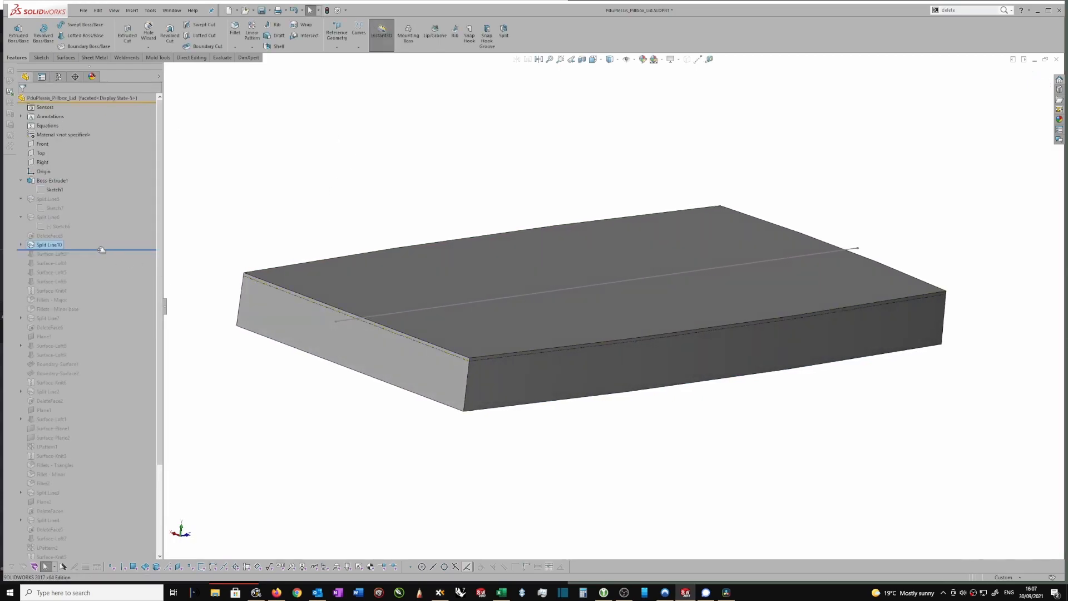
pyautogui.scroll(1, 404, 345)
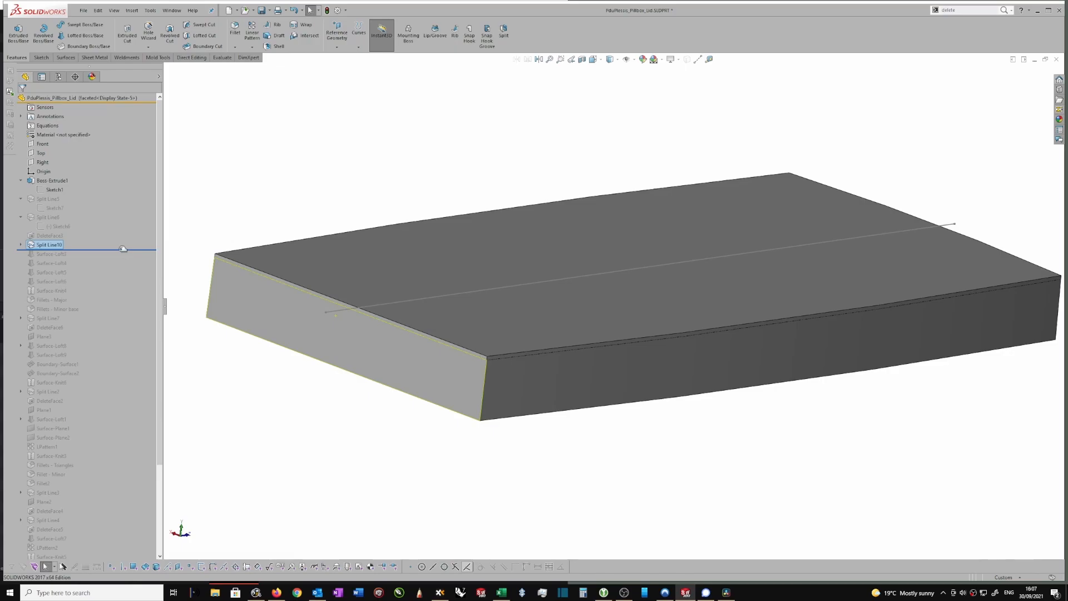
pyautogui.moveTo(123, 249)
pyautogui.mouseDown()
pyautogui.moveTo(123, 264)
pyautogui.moveTo(116, 252)
pyautogui.mouseUp()
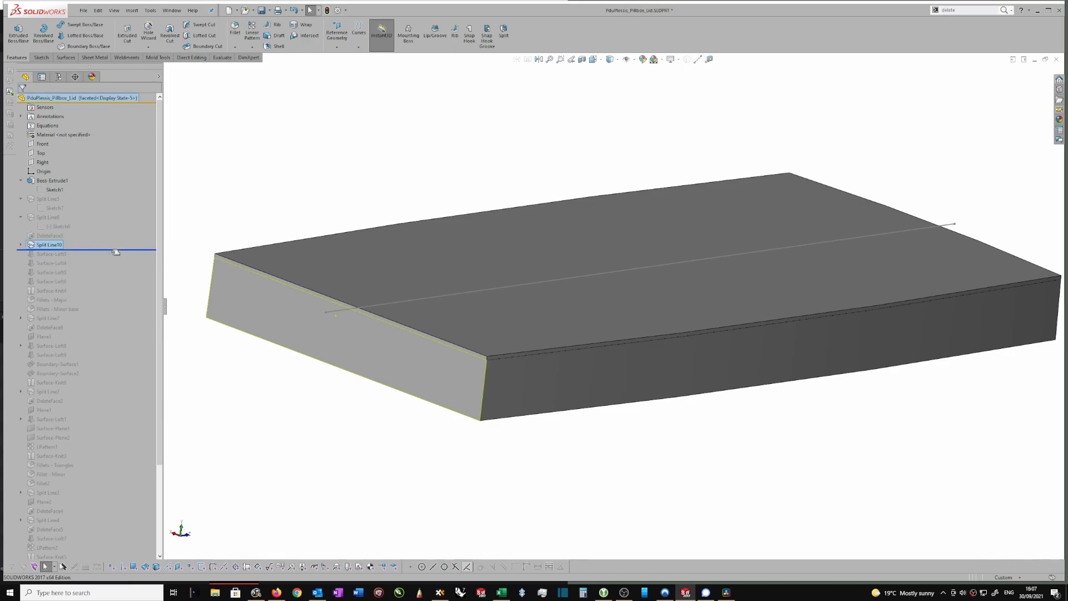
pyautogui.click(50, 235)
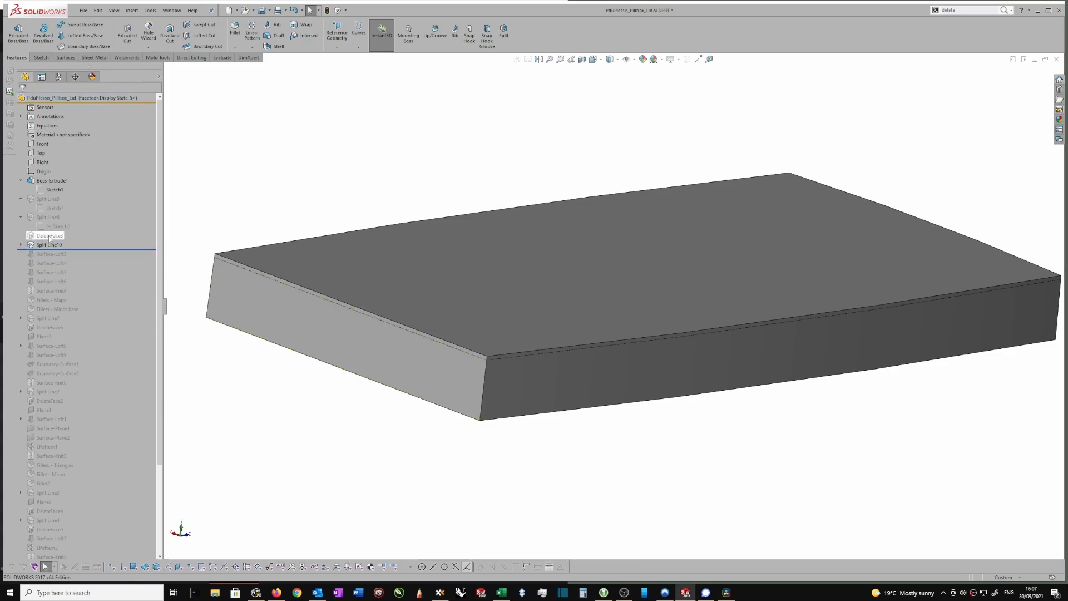
pyautogui.click(70, 198)
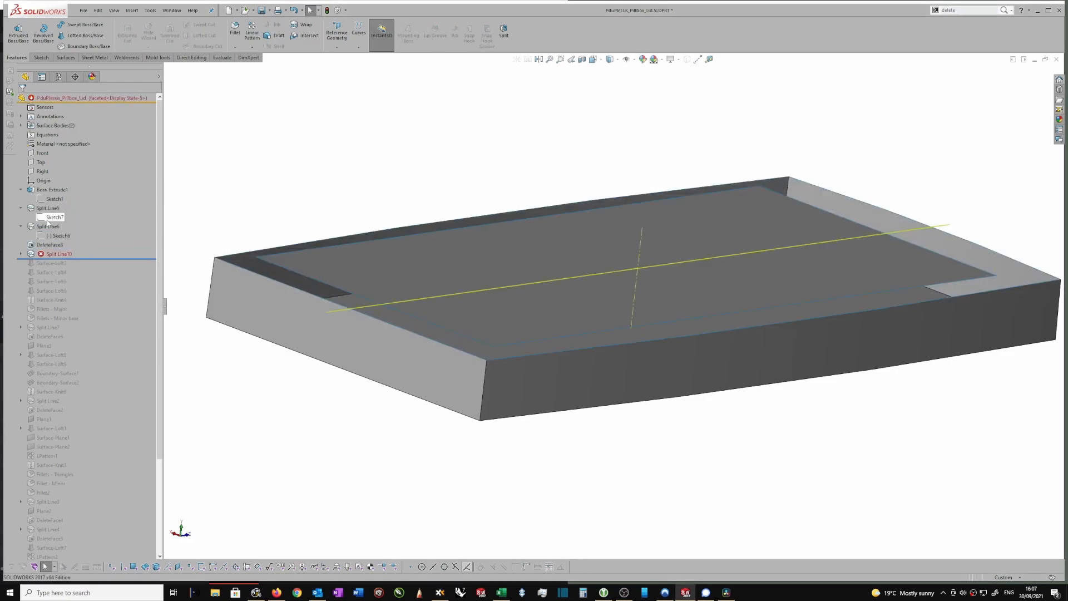
pyautogui.scroll(-2, 214, 266)
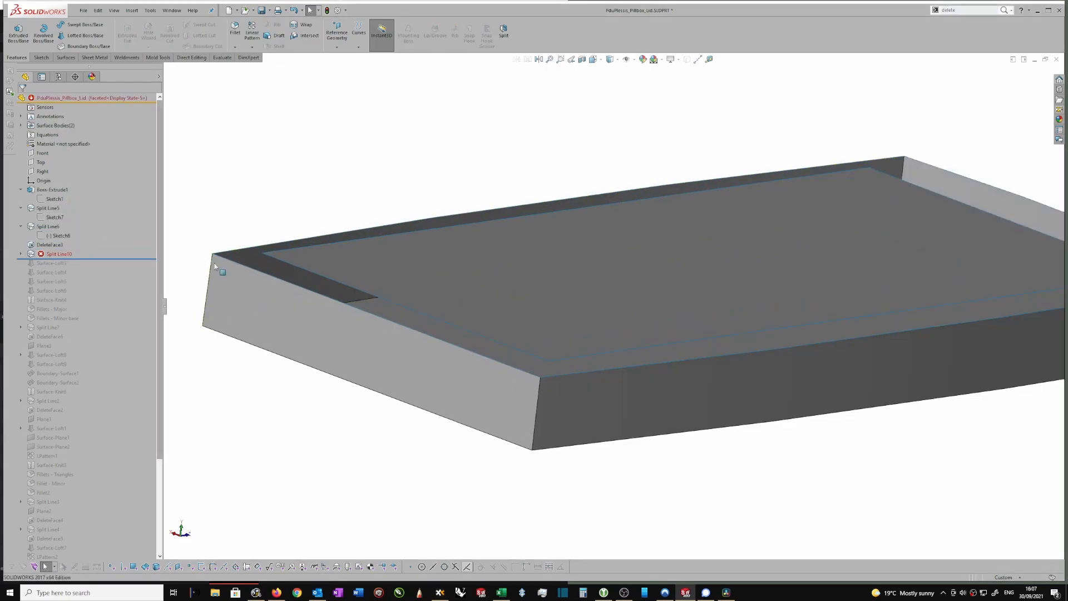
# Open DeleteFace3 for editing and examine the border faces selected for deletion around the lid's top
pyautogui.click(65, 245)
pyautogui.click(66, 209)
pyautogui.scroll(6, 432, 290)
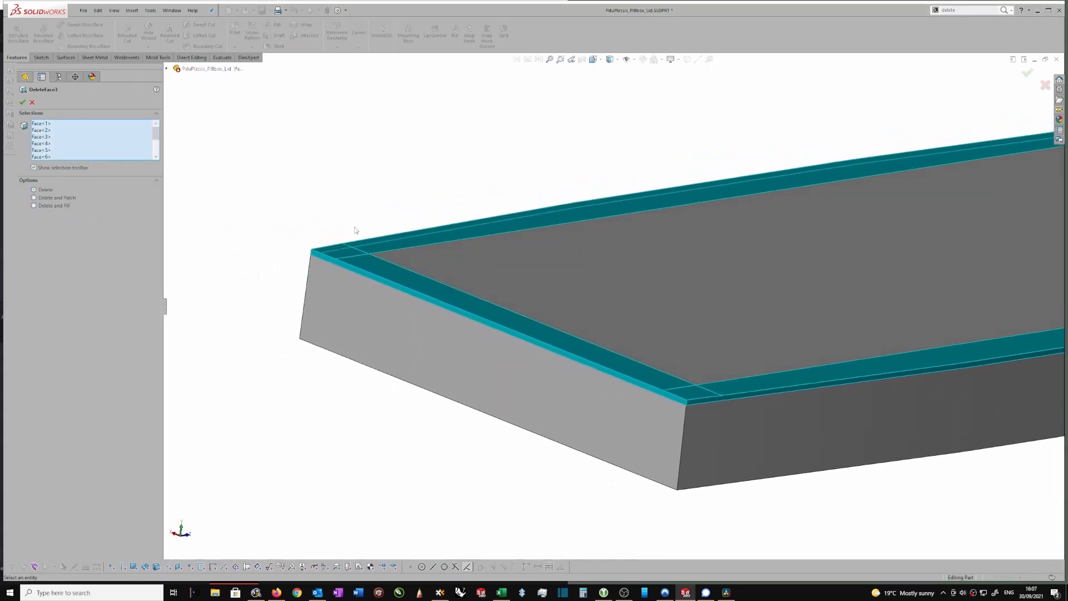
pyautogui.moveTo(478, 252); pyautogui.dragTo(747, 172, button='middle')
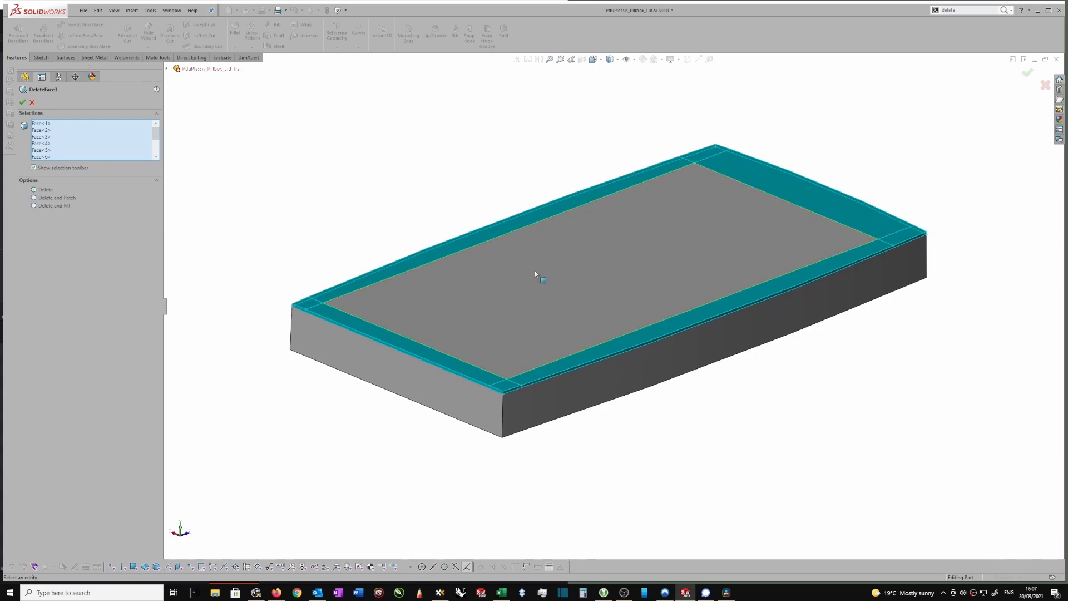
pyautogui.scroll(-4, 415, 365)
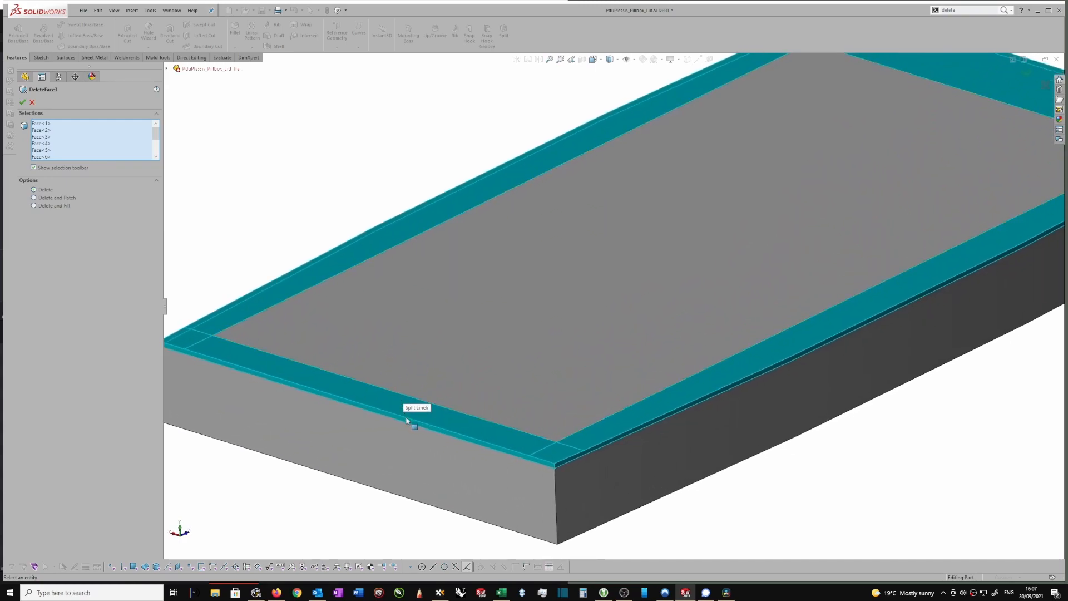
pyautogui.scroll(1, 406, 420)
pyautogui.moveTo(156, 139); pyautogui.dragTo(164, 168)
pyautogui.click(22, 102)
# Examine the opened lid border and select a split edge on the top surface to inspect Split Line6's sketch
pyautogui.moveTo(286, 239); pyautogui.dragTo(342, 317, button='middle')
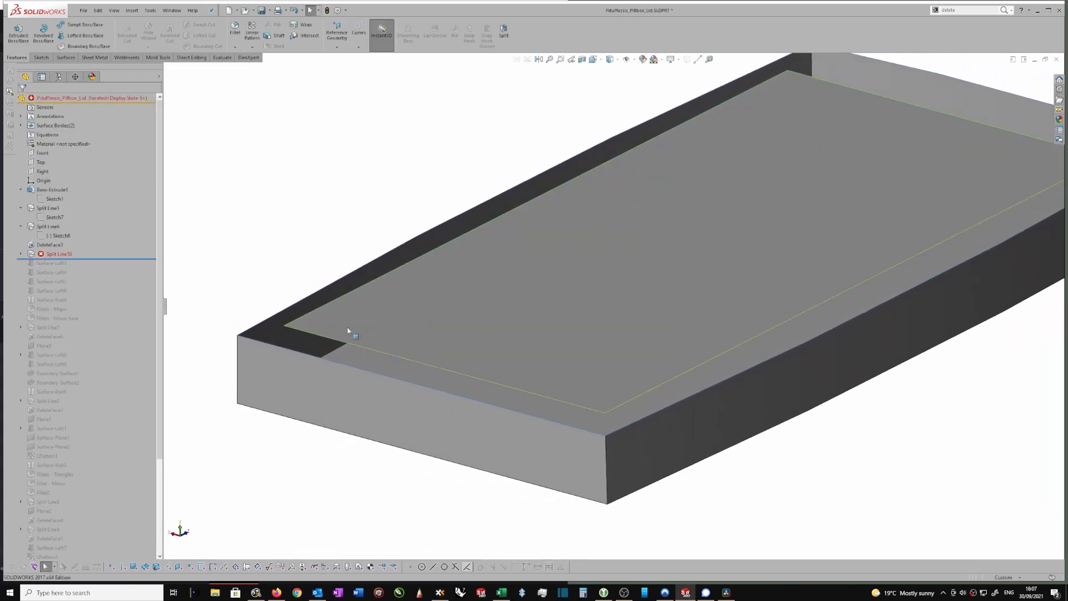
pyautogui.click(392, 357)
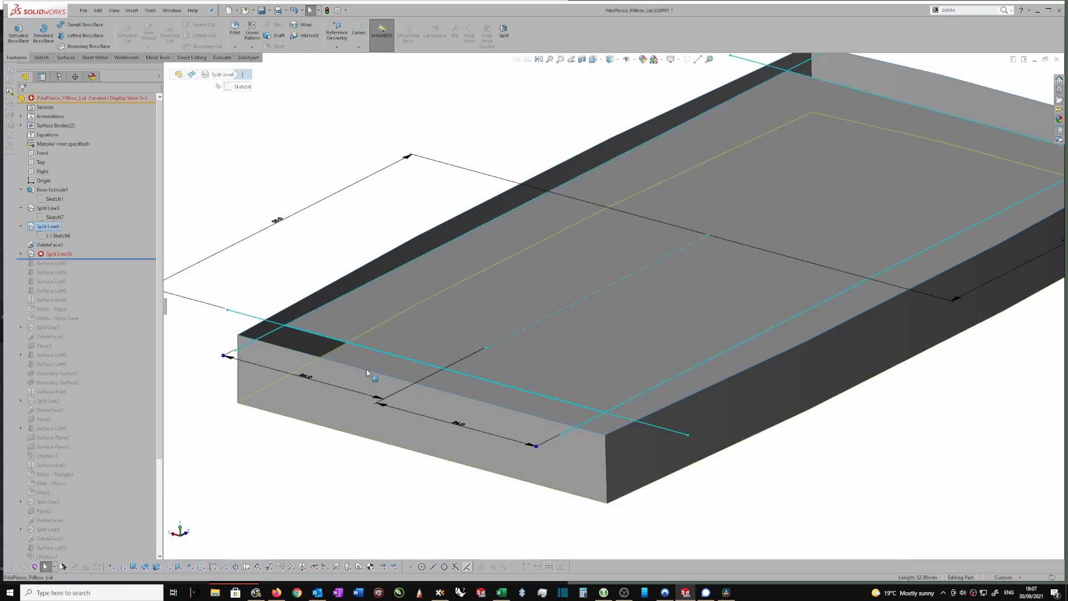
pyautogui.click(367, 368)
pyautogui.moveTo(302, 305); pyautogui.dragTo(276, 257, button='middle')
pyautogui.click(277, 257)
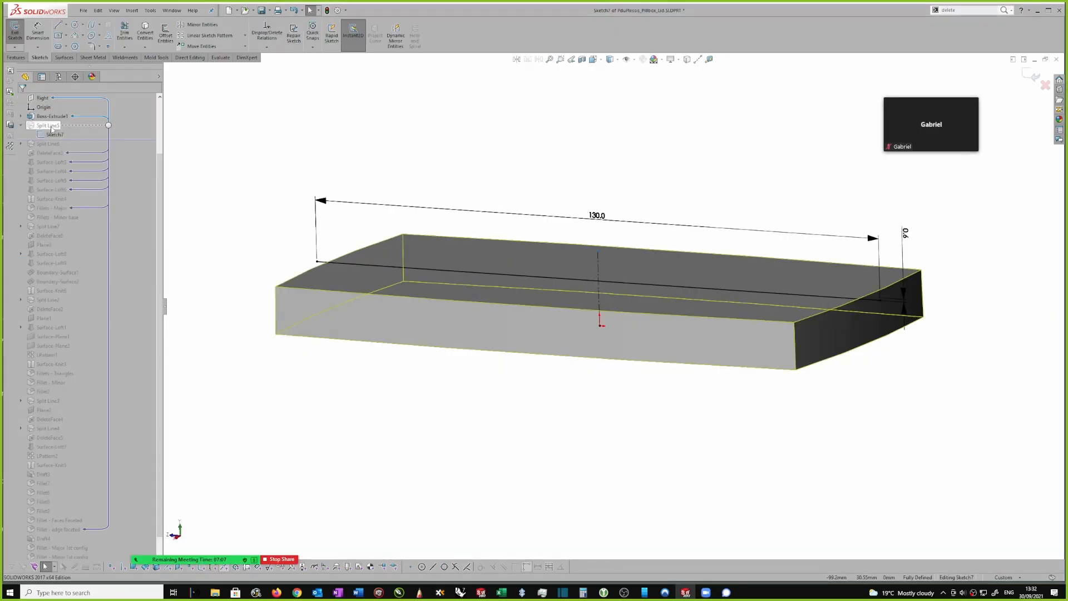
# Exit Sketch7, roll the model forward past Split Line6 and expand that feature to show its sketch
pyautogui.rightClick(51, 126)
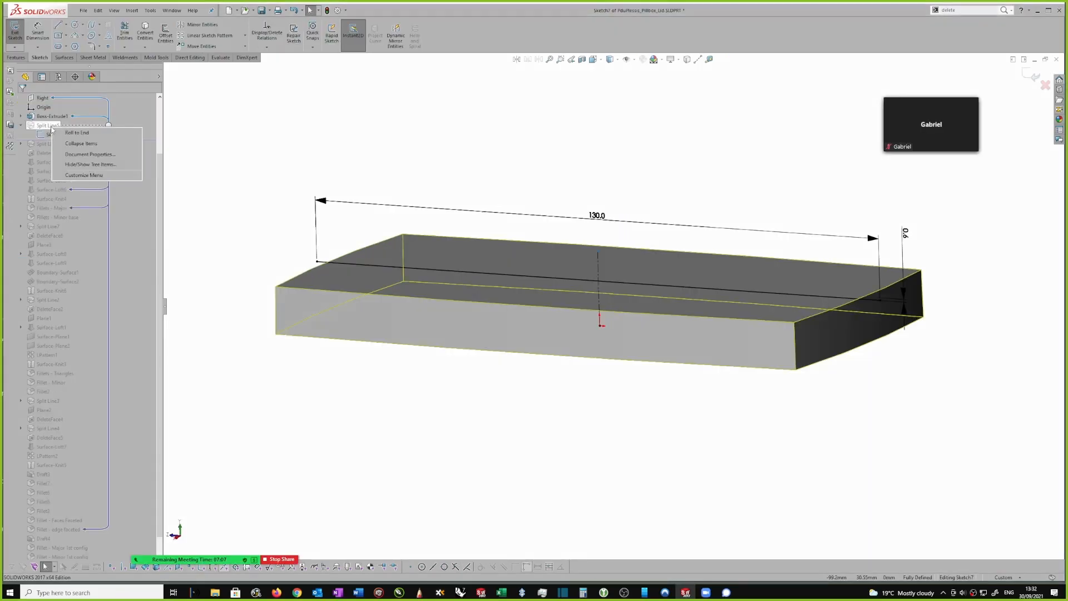
pyautogui.click(15, 31)
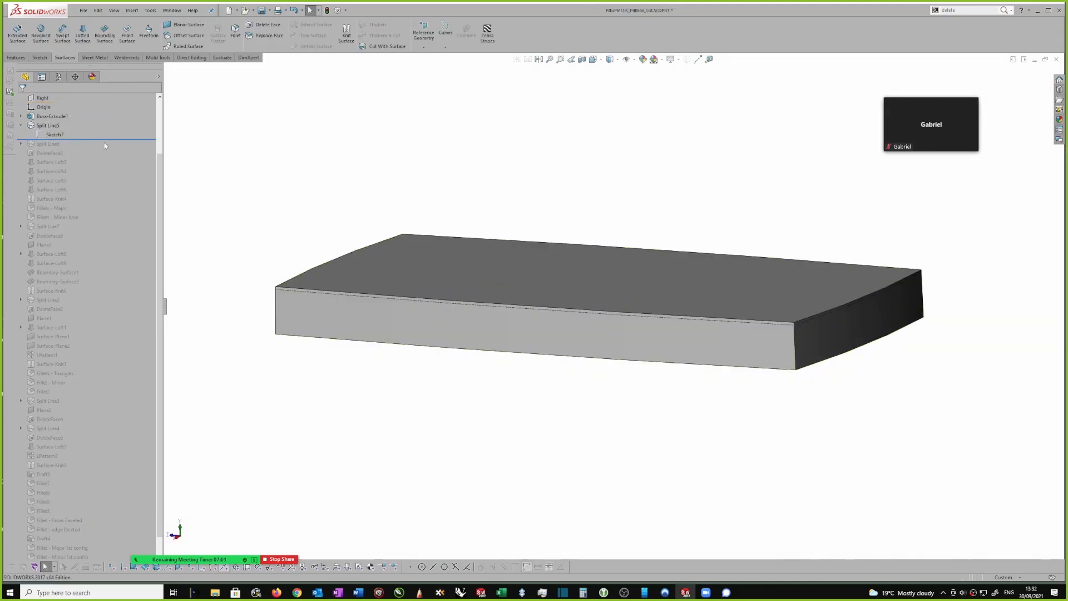
pyautogui.moveTo(105, 140); pyautogui.dragTo(89, 148)
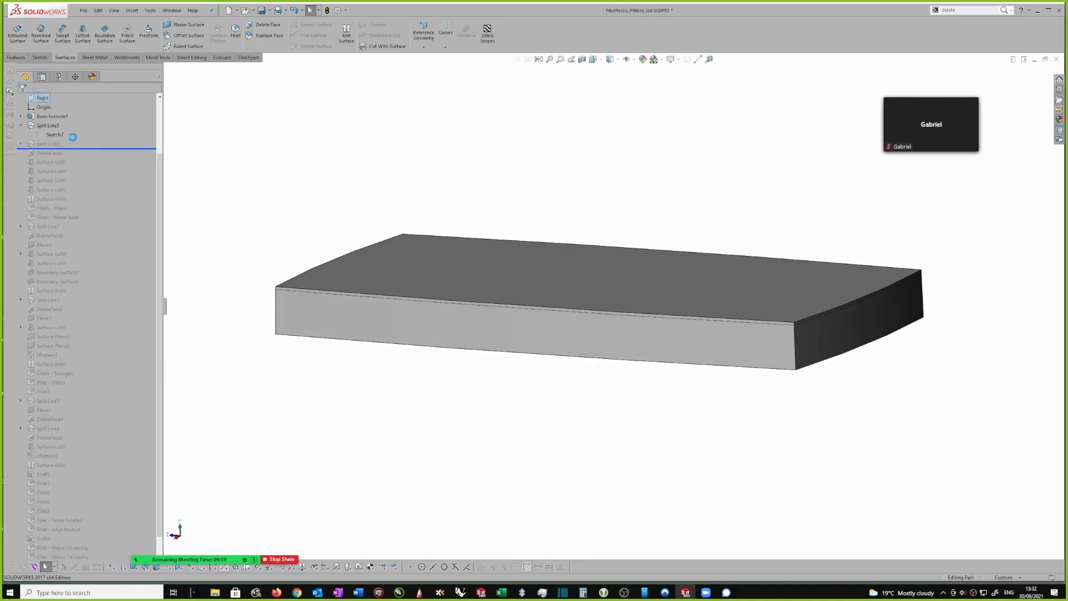
pyautogui.click(20, 144)
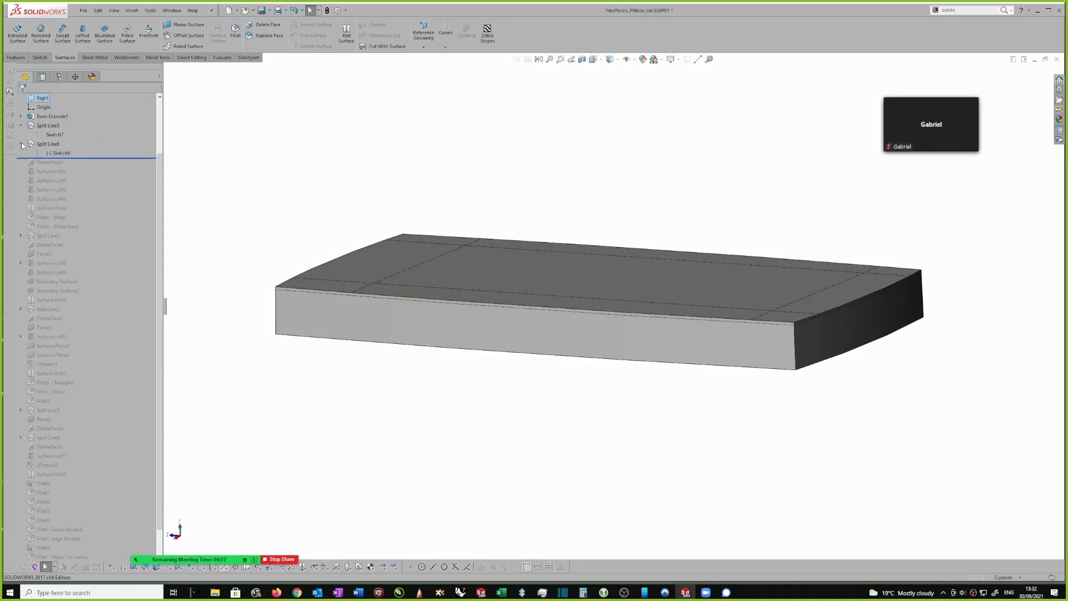
# Open Split Line6's sketch face-on and examine how its lines are positioned across the lid, leaving the sketch unchanged
pyautogui.click(60, 152)
pyautogui.click(68, 118)
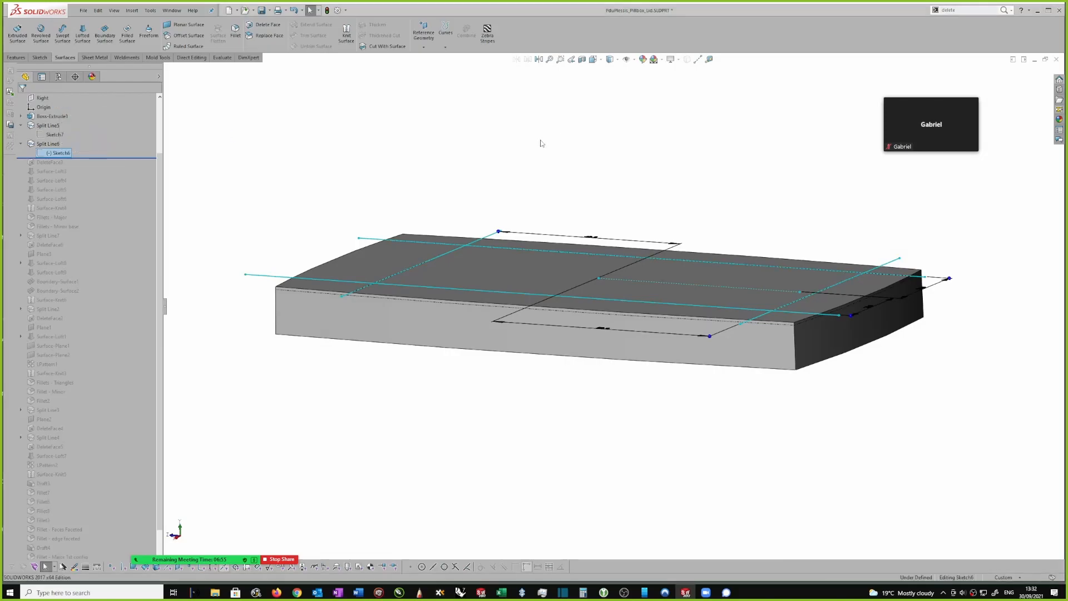
pyautogui.rightClick(548, 146)
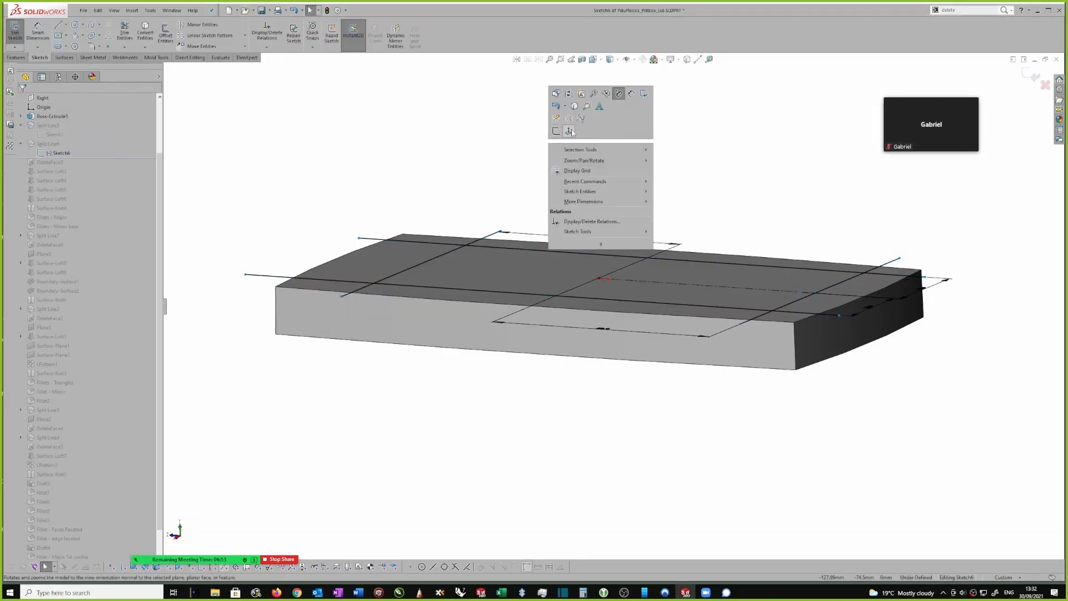
pyautogui.click(569, 131)
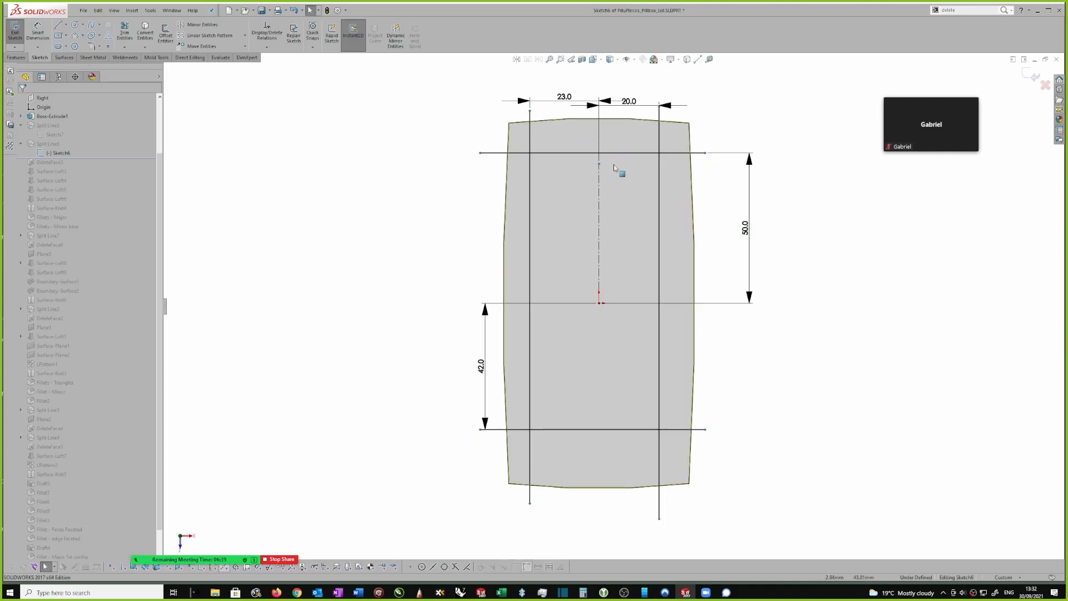
pyautogui.moveTo(913, 142)
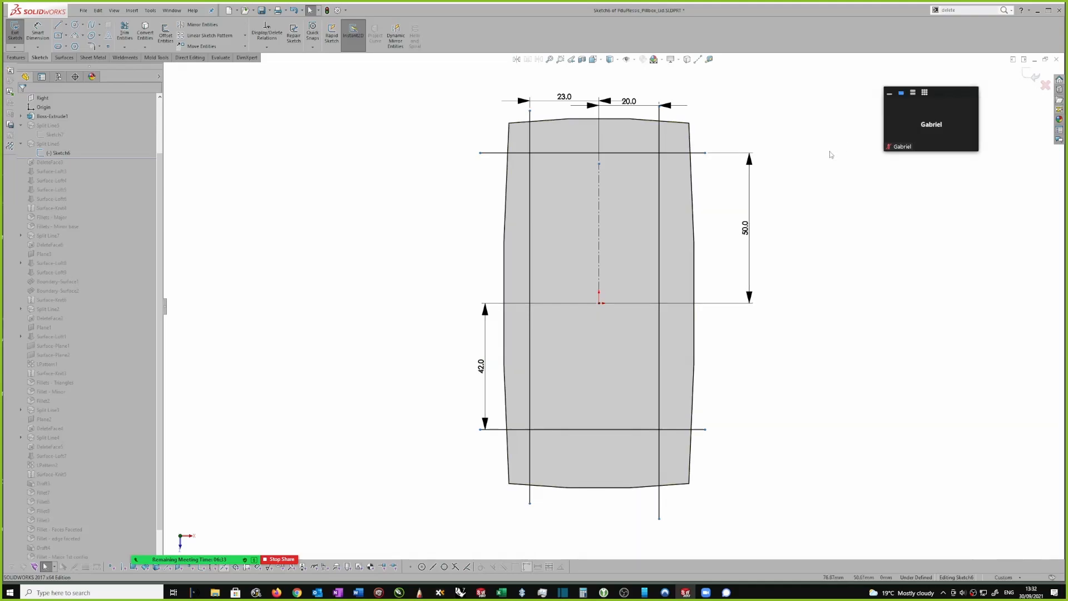
pyautogui.click(1027, 76)
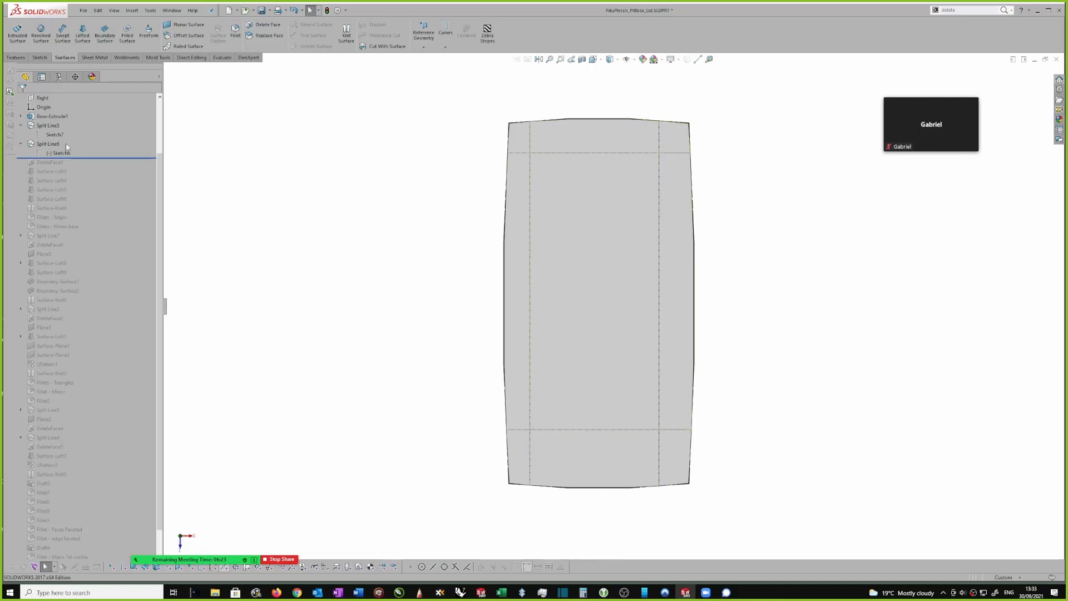
# Display Split Line6's driving dimensions on the lid's top and examine the faces it divides
pyautogui.click(675, 143)
pyautogui.click(674, 169)
pyautogui.click(636, 145)
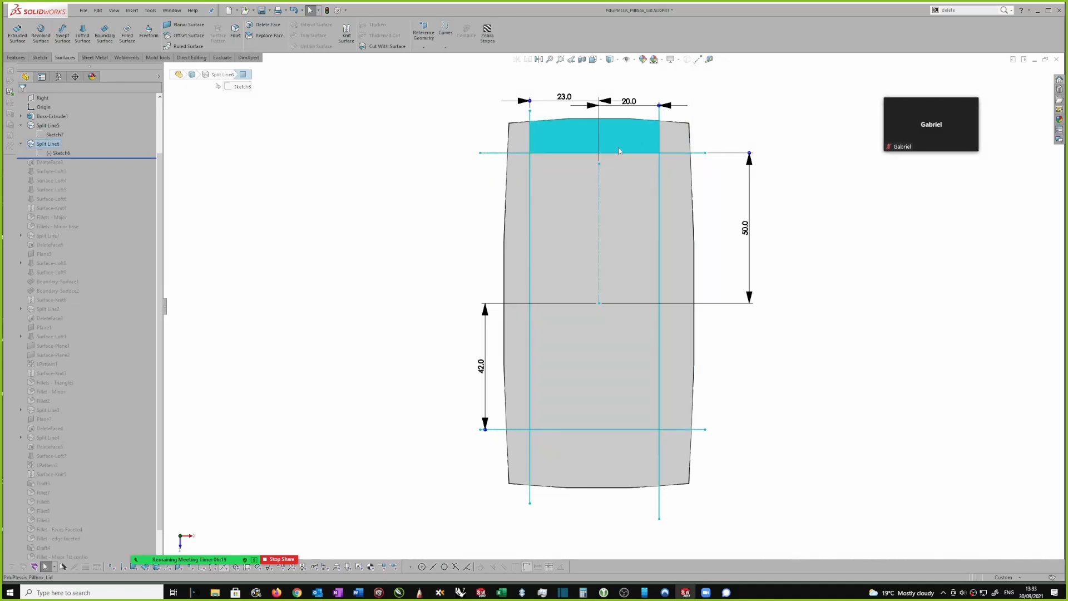
pyautogui.click(816, 323)
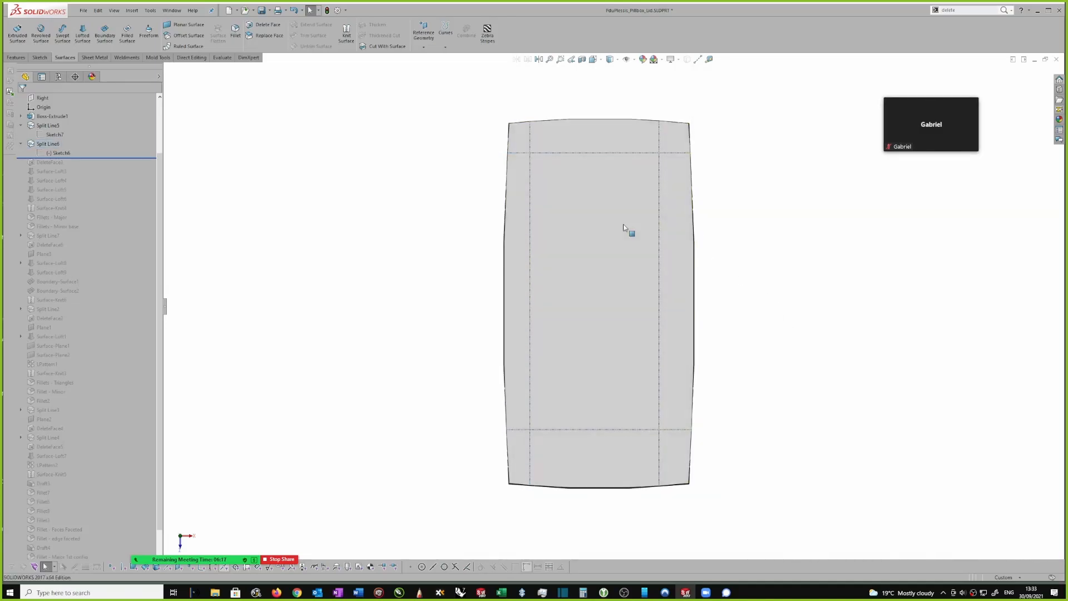
pyautogui.moveTo(626, 228); pyautogui.dragTo(584, 237, button='middle')
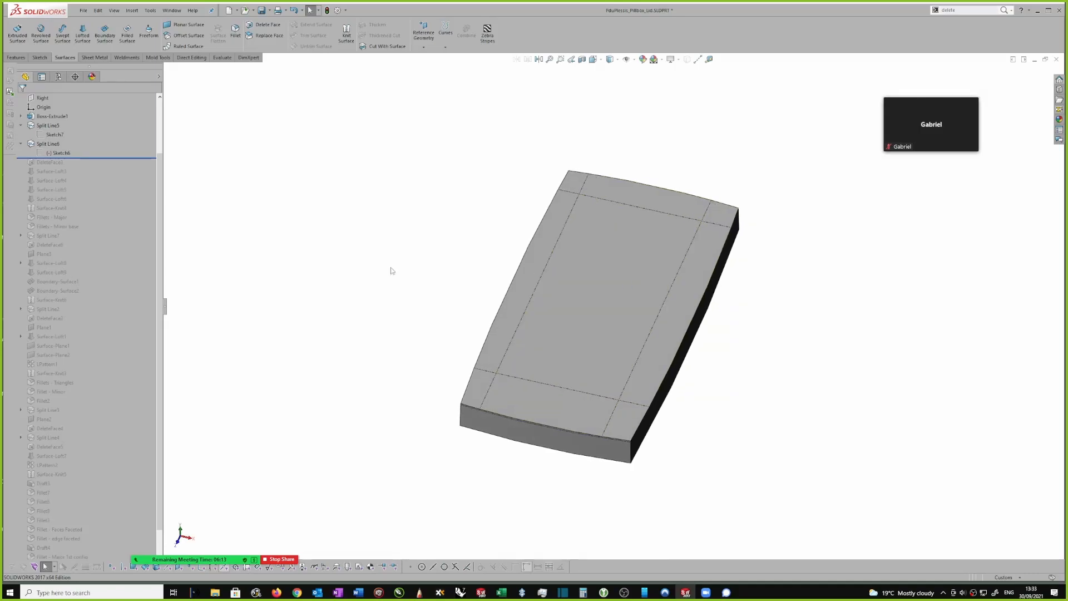
# Roll the model forward past DeleteFace3 and examine the opened border around the central top face
pyautogui.moveTo(111, 158); pyautogui.dragTo(110, 166)
pyautogui.moveTo(672, 192)
pyautogui.mouseDown(button='middle')
pyautogui.moveTo(695, 250)
pyautogui.moveTo(715, 256)
pyautogui.moveTo(622, 263)
pyautogui.moveTo(728, 227)
pyautogui.mouseUp(button='middle')
pyautogui.click(622, 262)
pyautogui.click(313, 208)
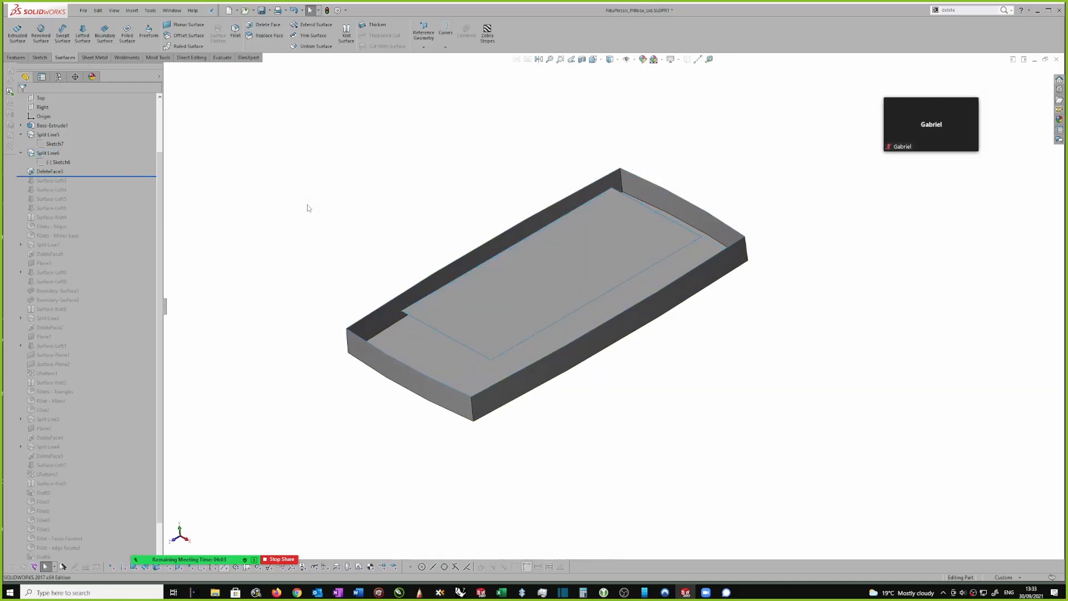
pyautogui.scroll(-2, 308, 245)
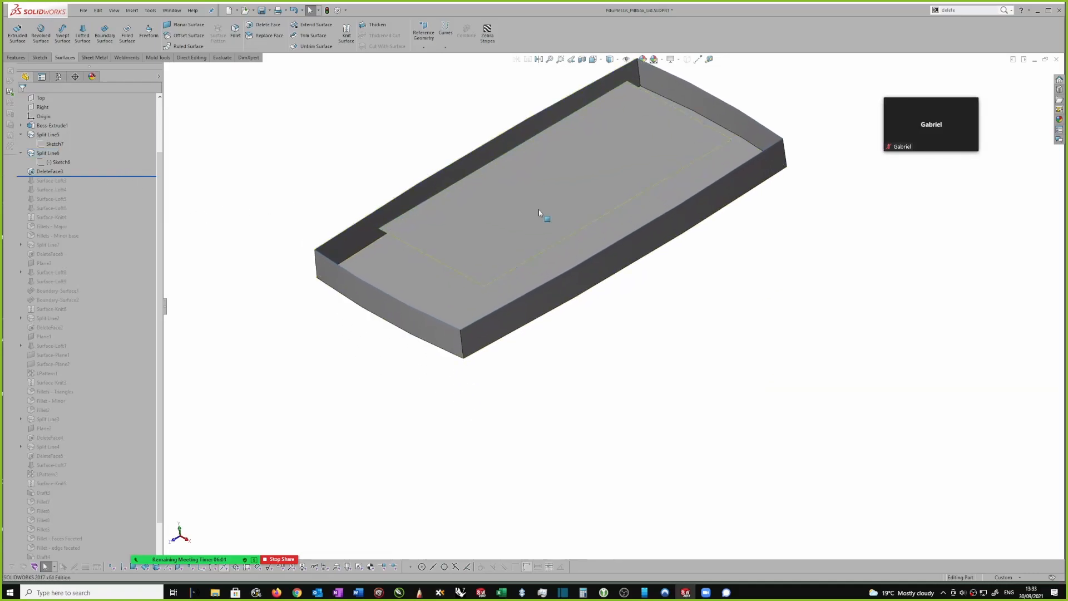
pyautogui.keyDown('ctrl'); pyautogui.moveTo(215, 179); pyautogui.dragTo(216, 182, button='middle'); pyautogui.keyUp('ctrl')
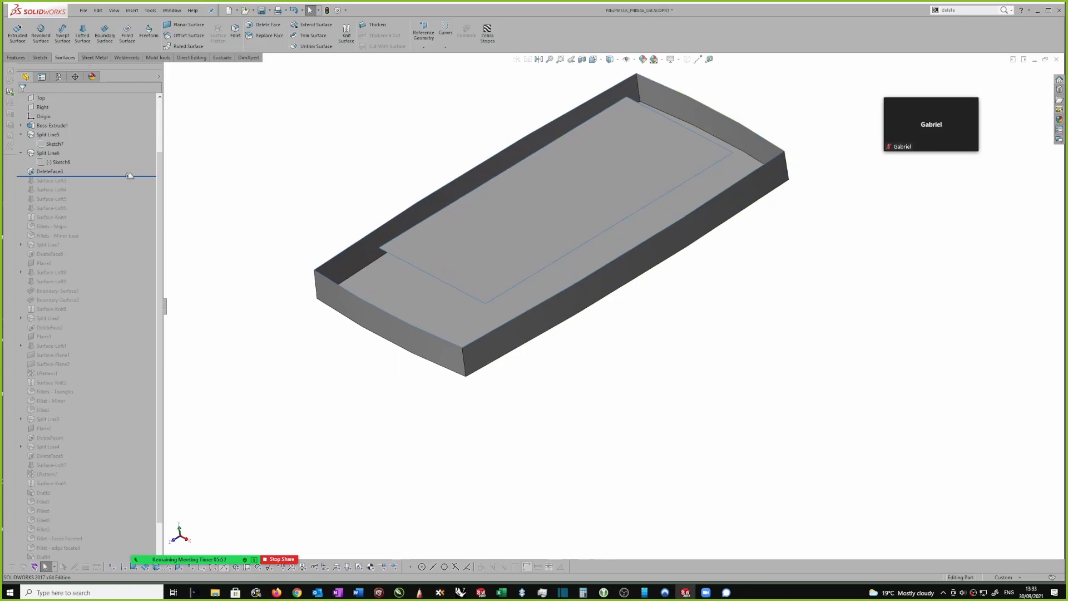
# Roll the model forward past the surface lofts and Surface-Knit4, and on to the remaining features of the lid
pyautogui.moveTo(130, 177); pyautogui.dragTo(117, 218)
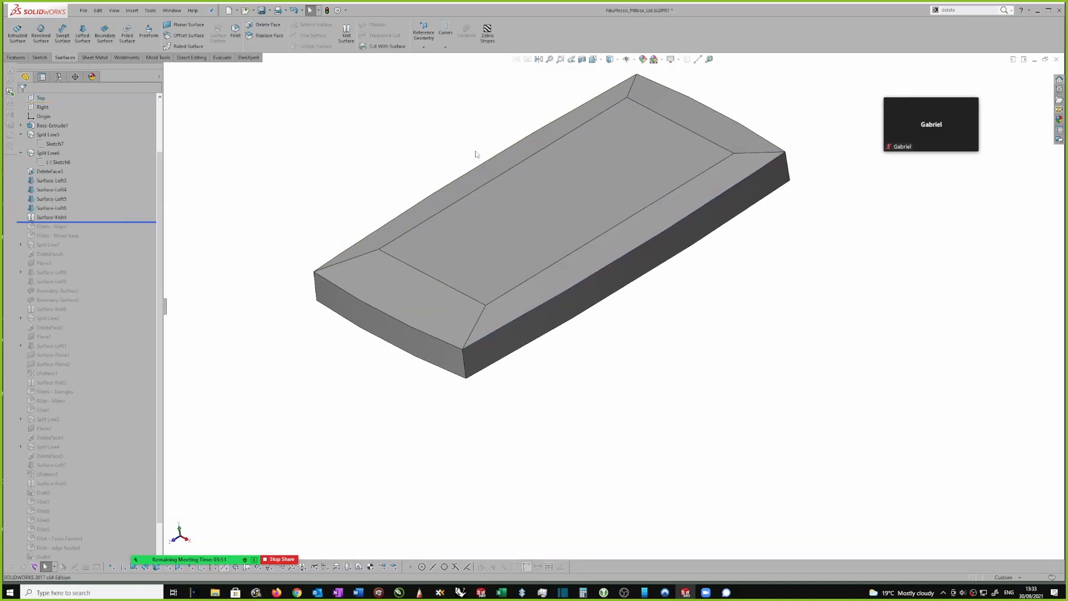
pyautogui.moveTo(586, 160); pyautogui.dragTo(281, 193, button='middle')
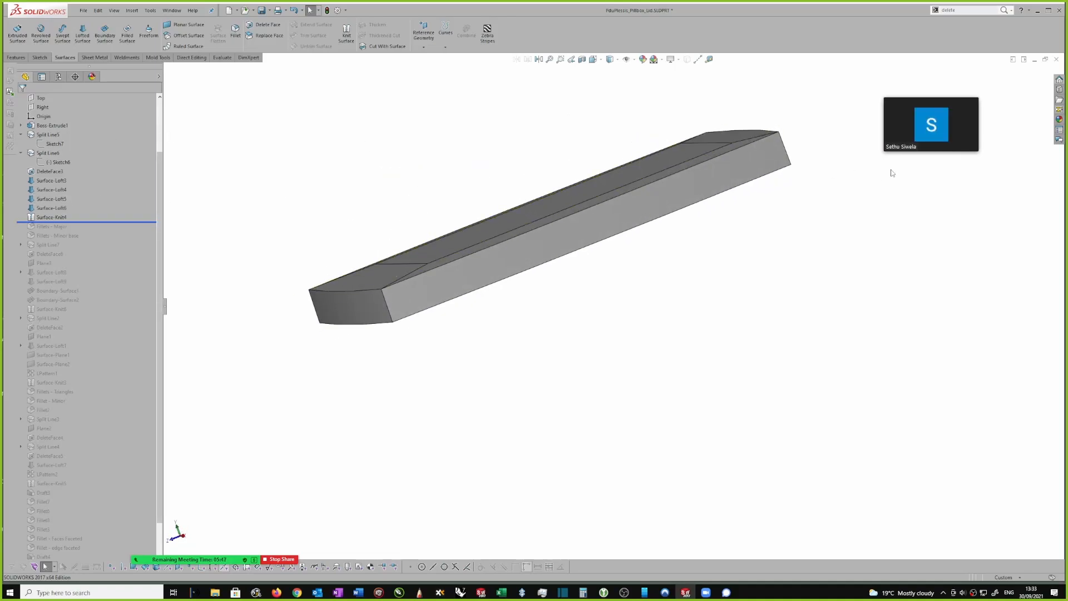
pyautogui.moveTo(123, 223); pyautogui.dragTo(116, 249)
pyautogui.moveTo(109, 248)
pyautogui.mouseDown(button='middle')
pyautogui.moveTo(355, 236)
pyautogui.moveTo(150, 230)
pyautogui.moveTo(303, 218)
pyautogui.moveTo(129, 249)
pyautogui.mouseUp(button='middle')
pyautogui.moveTo(128, 249); pyautogui.dragTo(123, 583)
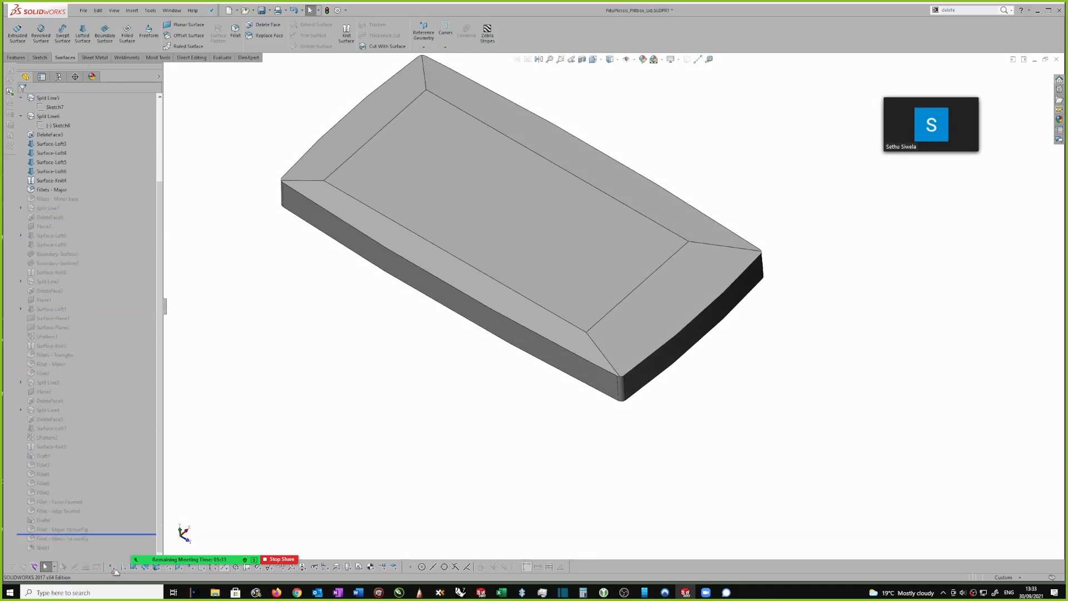
pyautogui.moveTo(415, 320); pyautogui.dragTo(516, 126, button='middle')
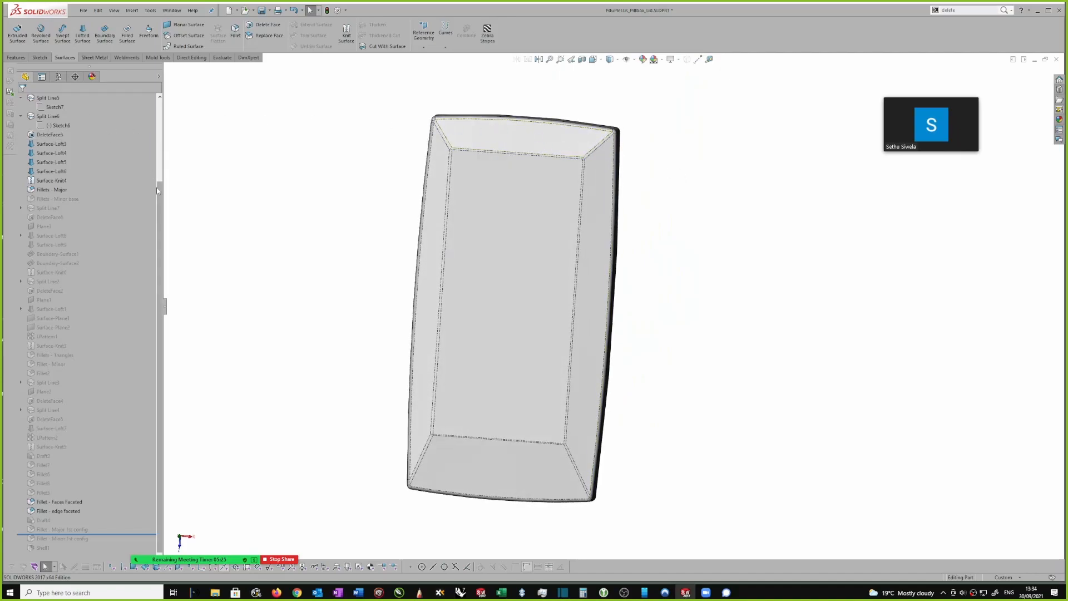
# Open the base extrusion's Sketch1 for editing and view the curved end of its outline face-on
pyautogui.scroll(1, 157, 188)
pyautogui.scroll(3, 164, 150)
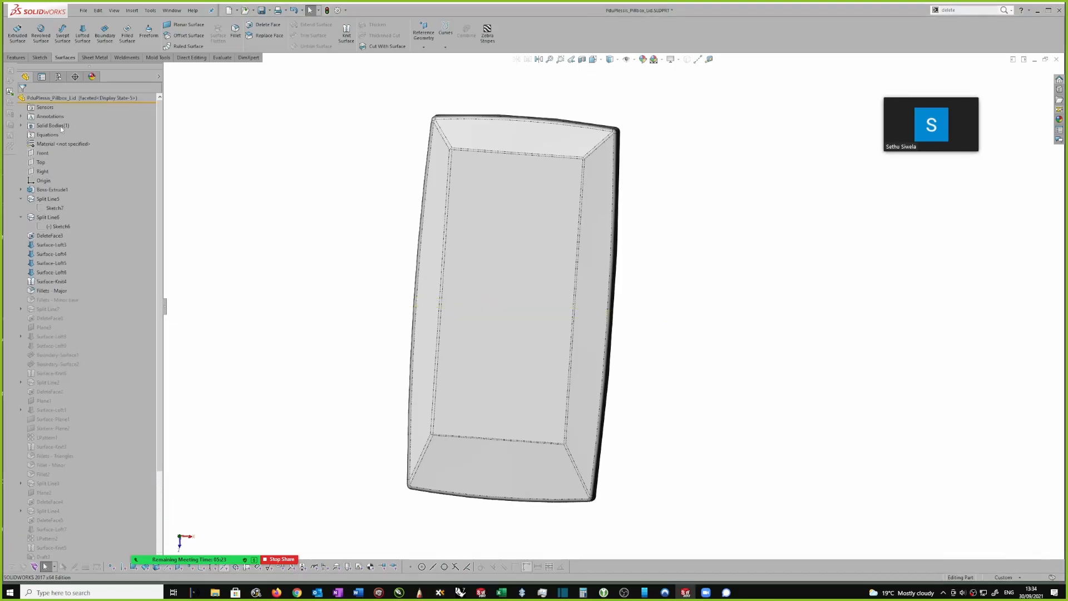
pyautogui.click(55, 190)
pyautogui.click(21, 190)
pyautogui.click(52, 199)
pyautogui.click(60, 161)
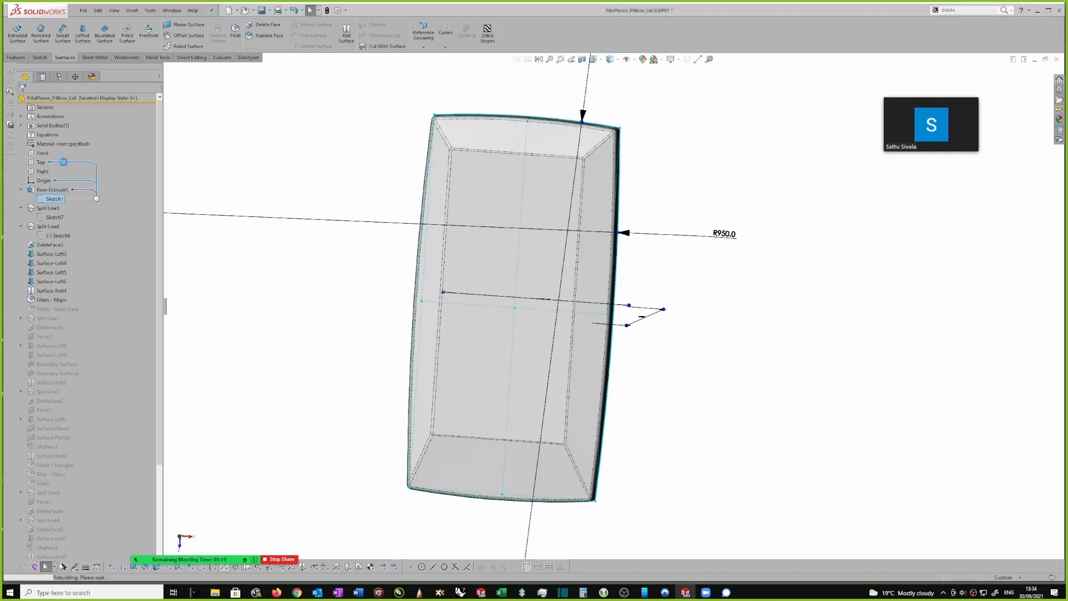
pyautogui.rightClick(679, 143)
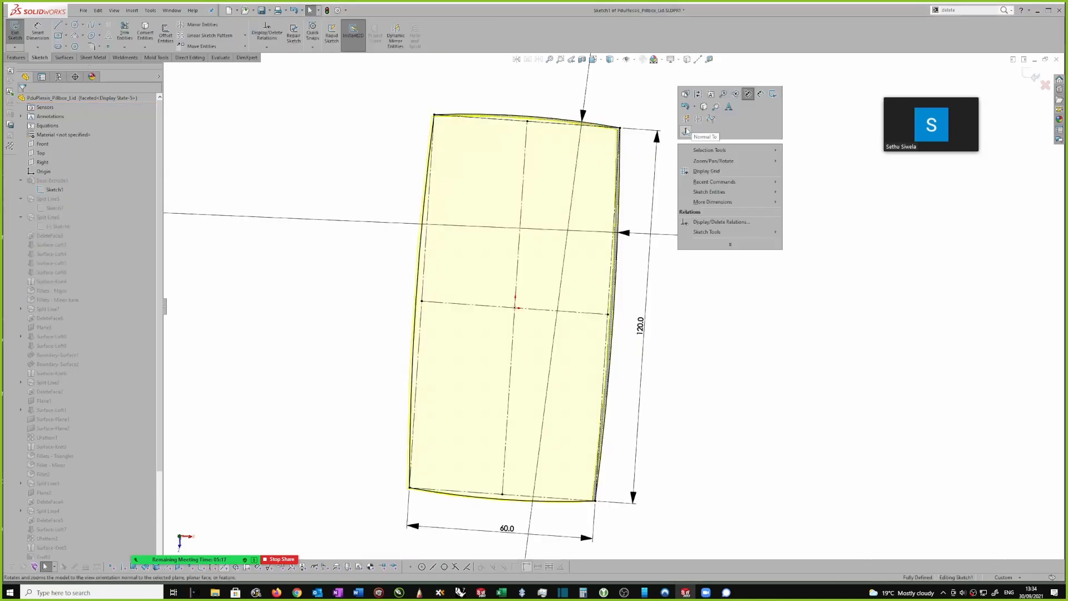
pyautogui.click(686, 132)
pyautogui.scroll(-5, 573, 250)
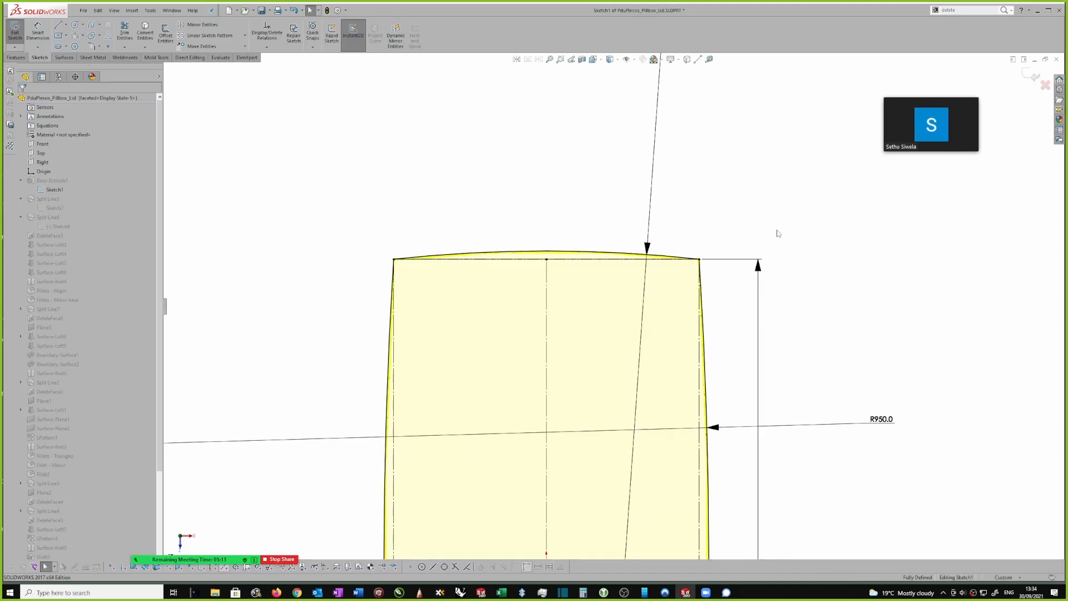
pyautogui.scroll(1, 744, 238)
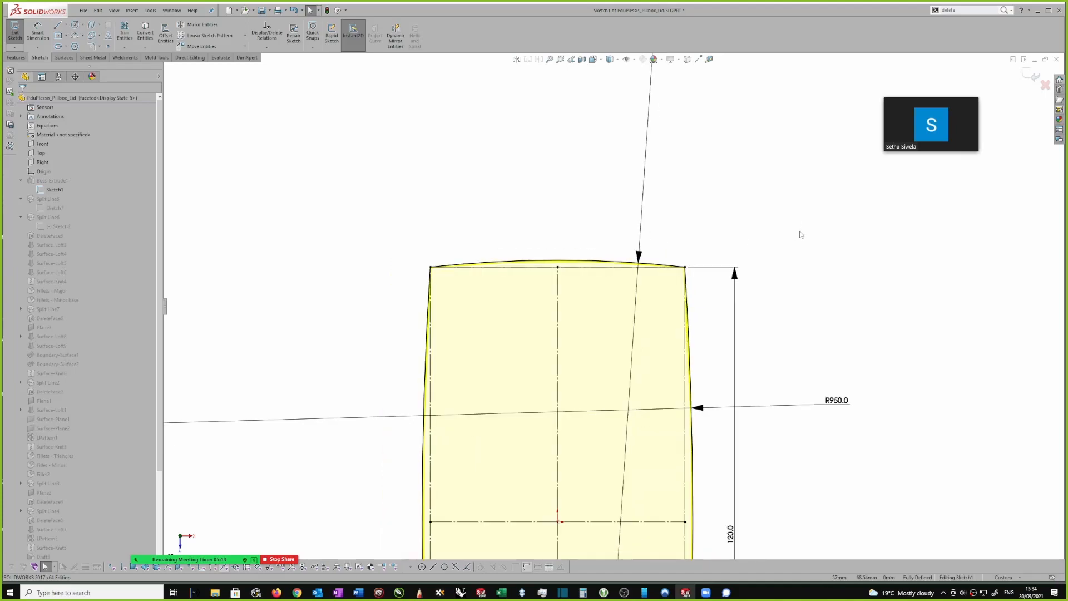
# Replace the outline's upper end arc with the straight line beneath it using Replace Entity, turning the arc into construction geometry
pyautogui.click(587, 263)
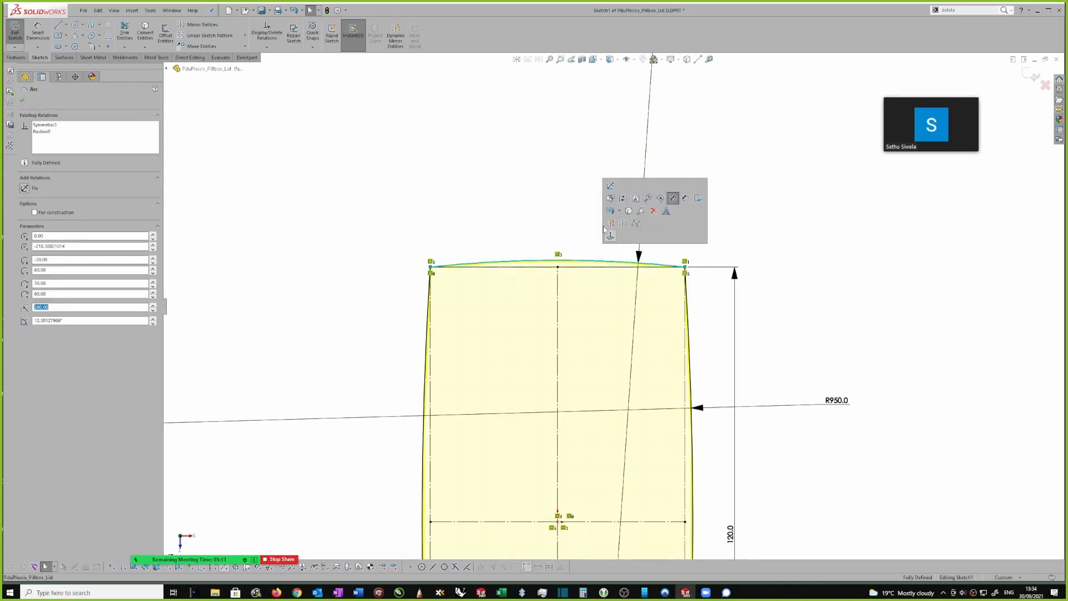
pyautogui.rightClick(422, 195)
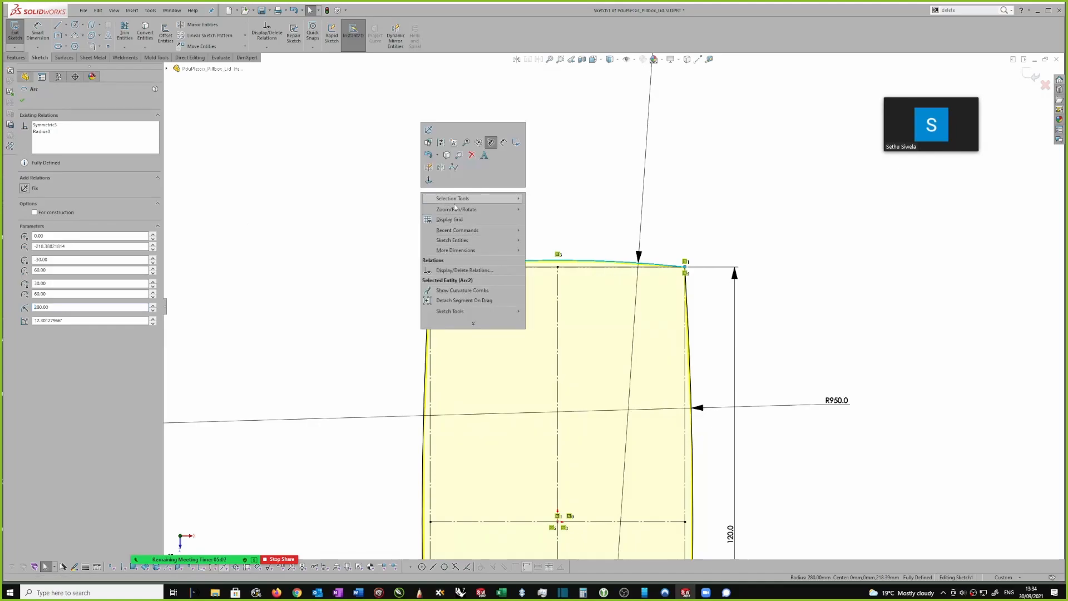
pyautogui.click(951, 11)
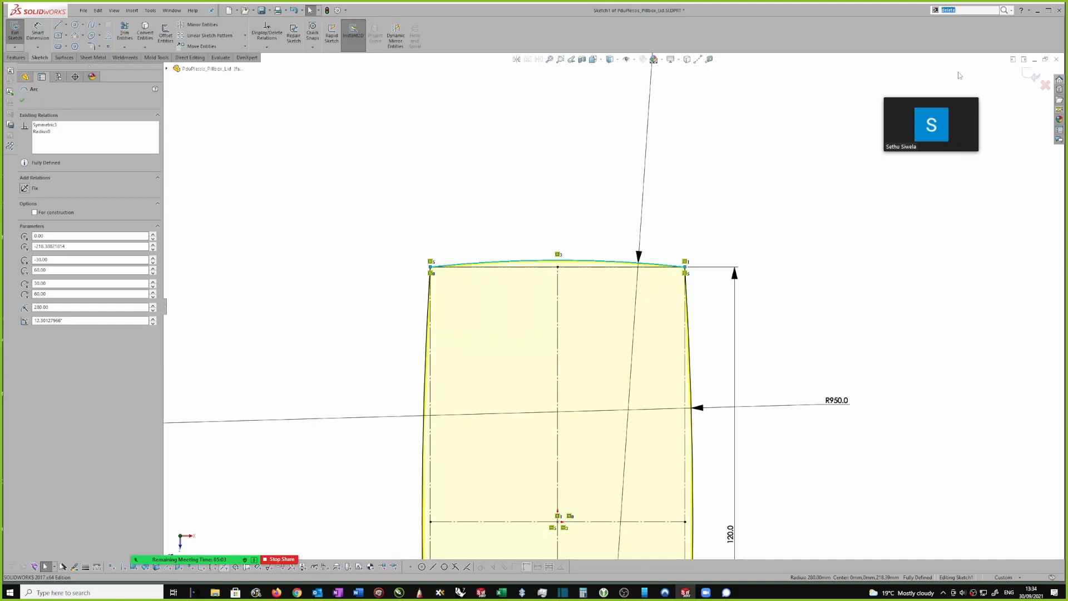
pyautogui.write('repa')
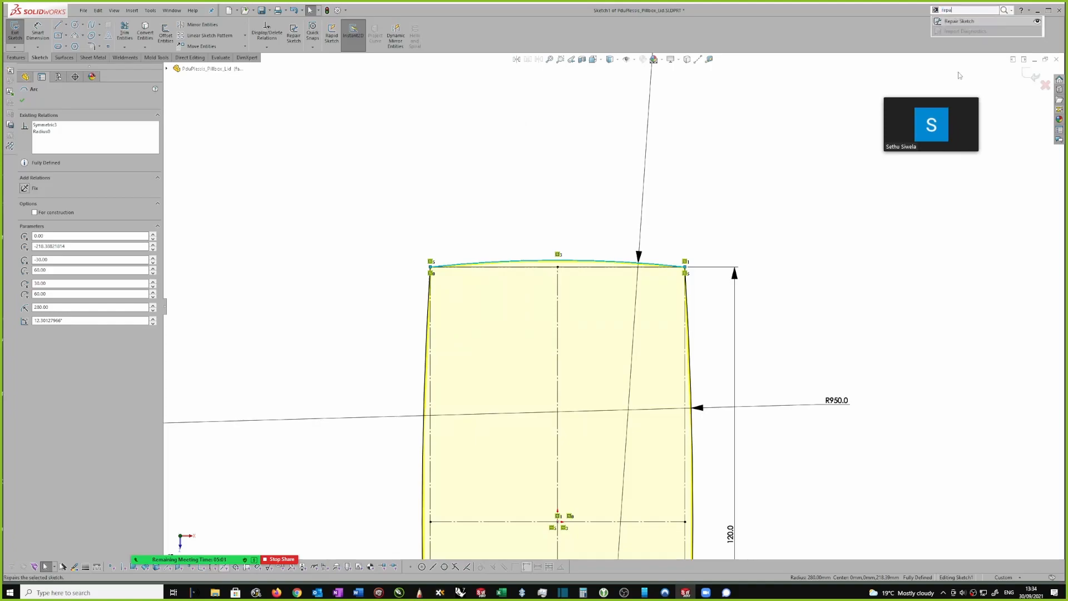
pyautogui.press('BackSpace')
pyautogui.write('la')
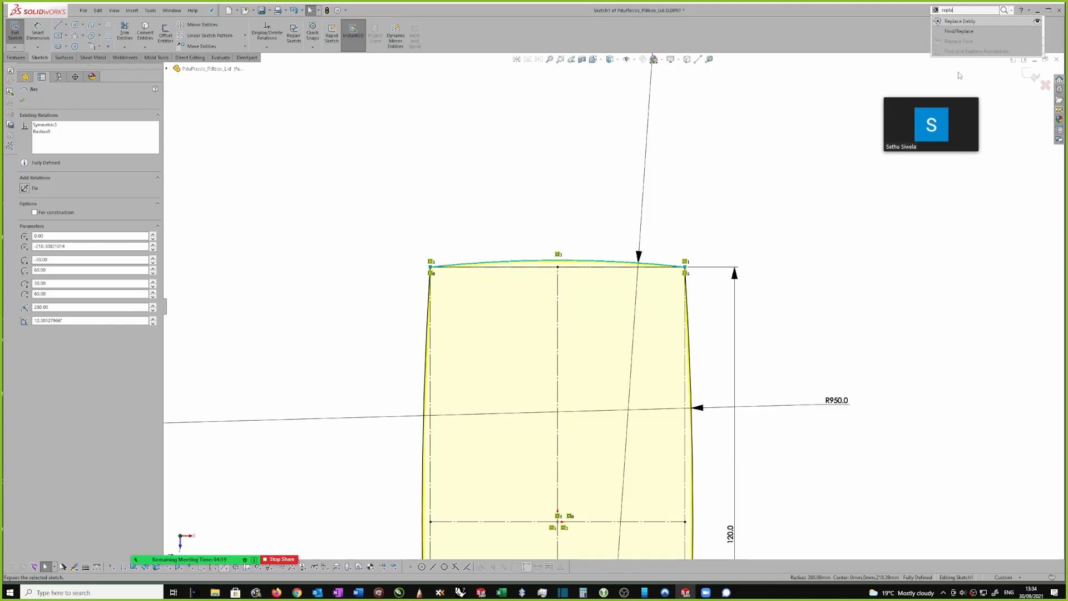
pyautogui.press('Return')
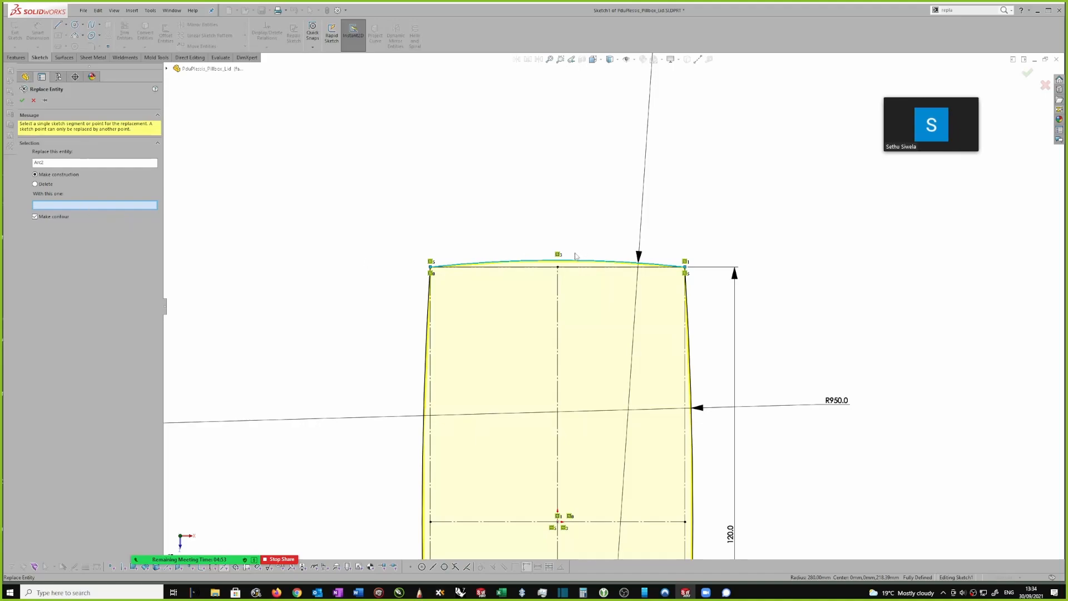
pyautogui.click(573, 268)
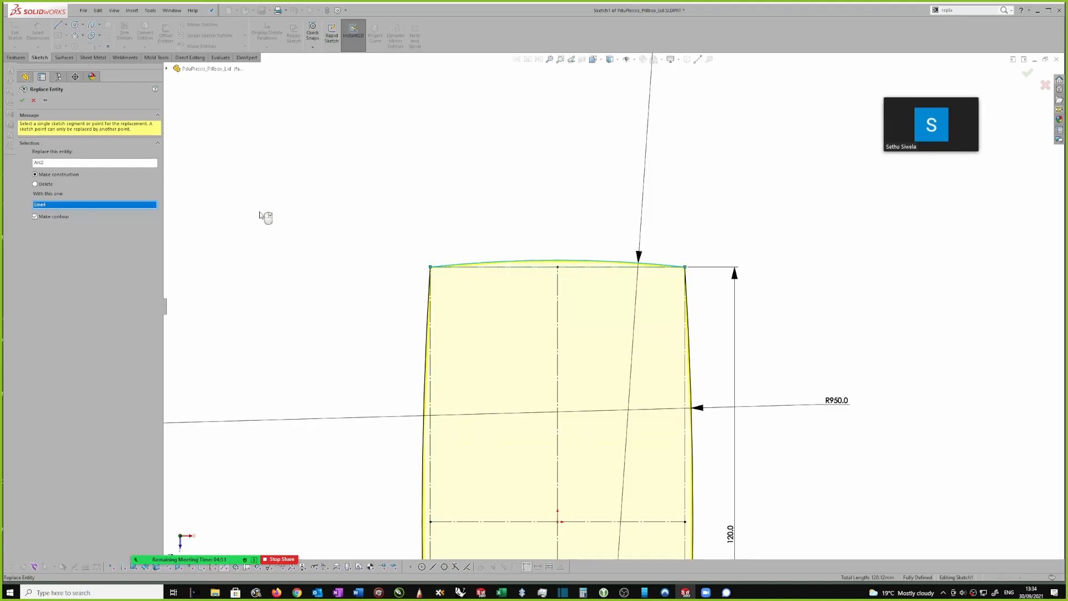
pyautogui.click(22, 100)
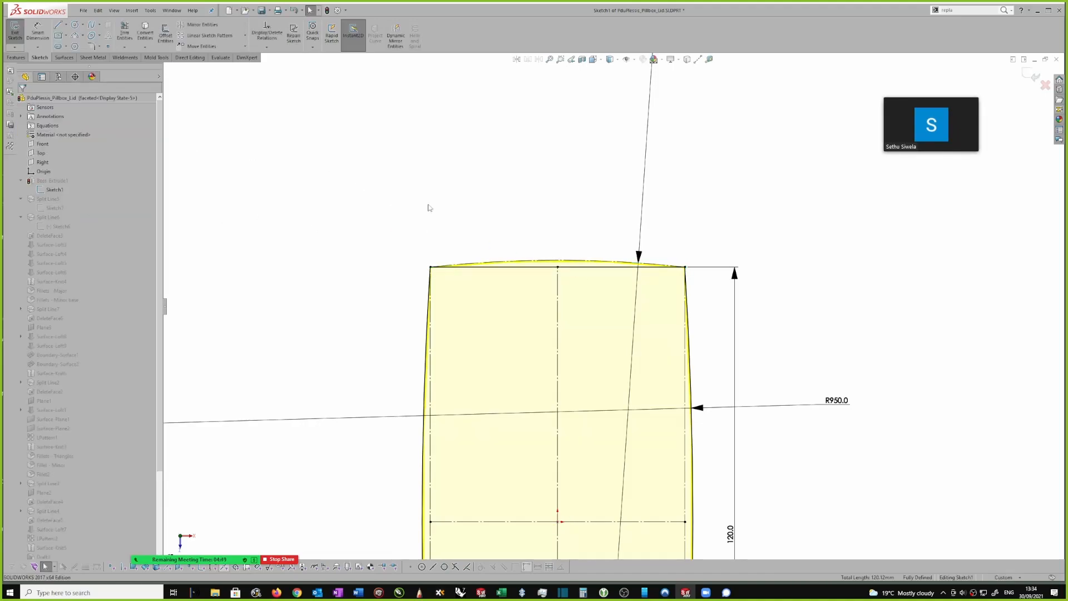
# Check the full base outline and exit Sketch1 to rebuild the lid with its straight upper end
pyautogui.scroll(3, 702, 294)
pyautogui.scroll(-3, 658, 365)
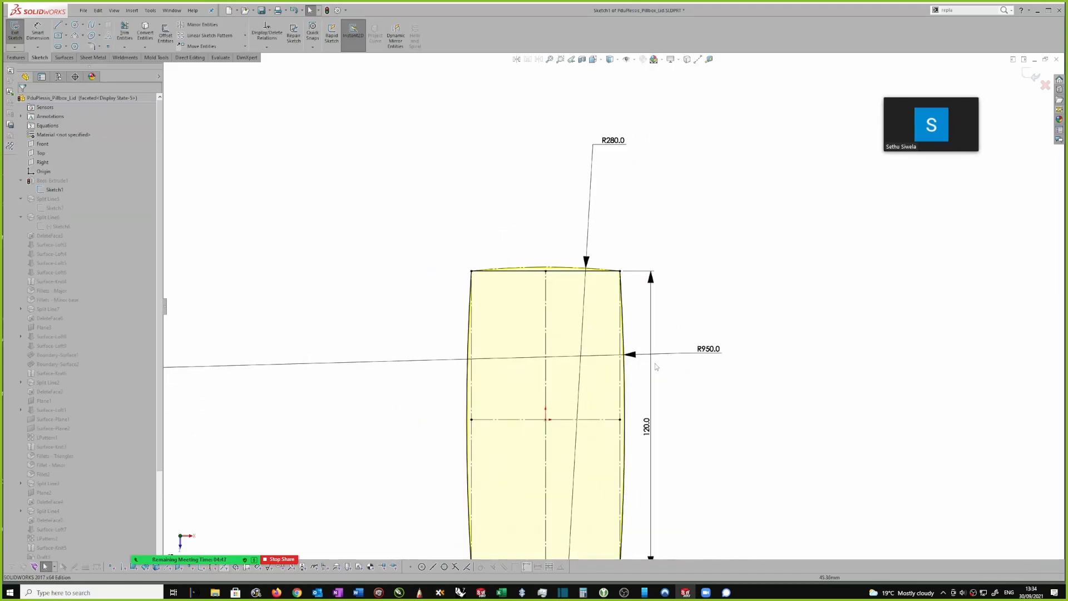
pyautogui.scroll(3, 626, 365)
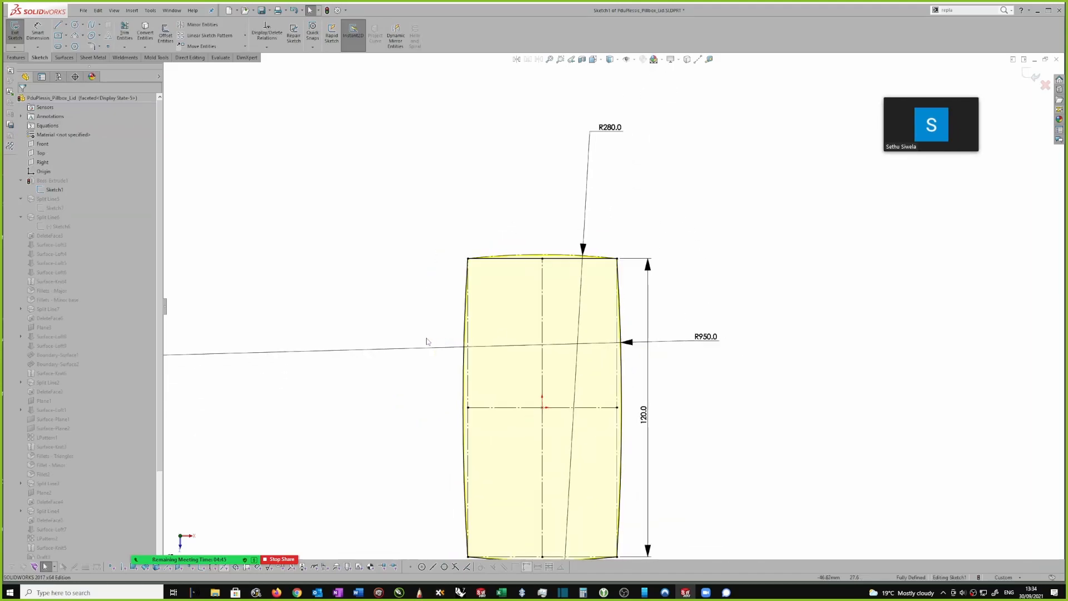
pyautogui.scroll(-2, 601, 413)
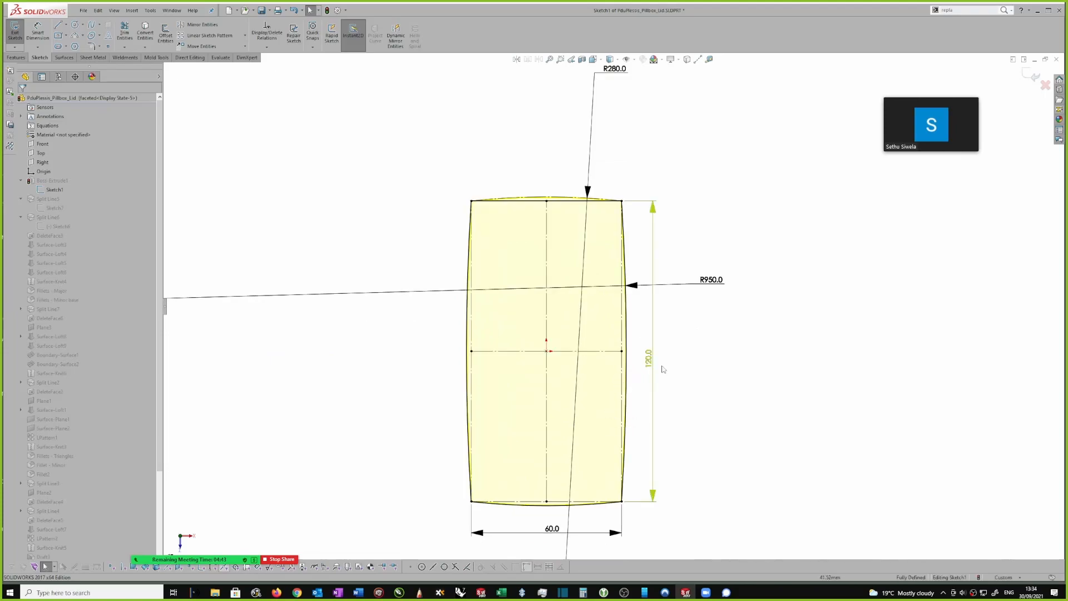
pyautogui.click(1033, 77)
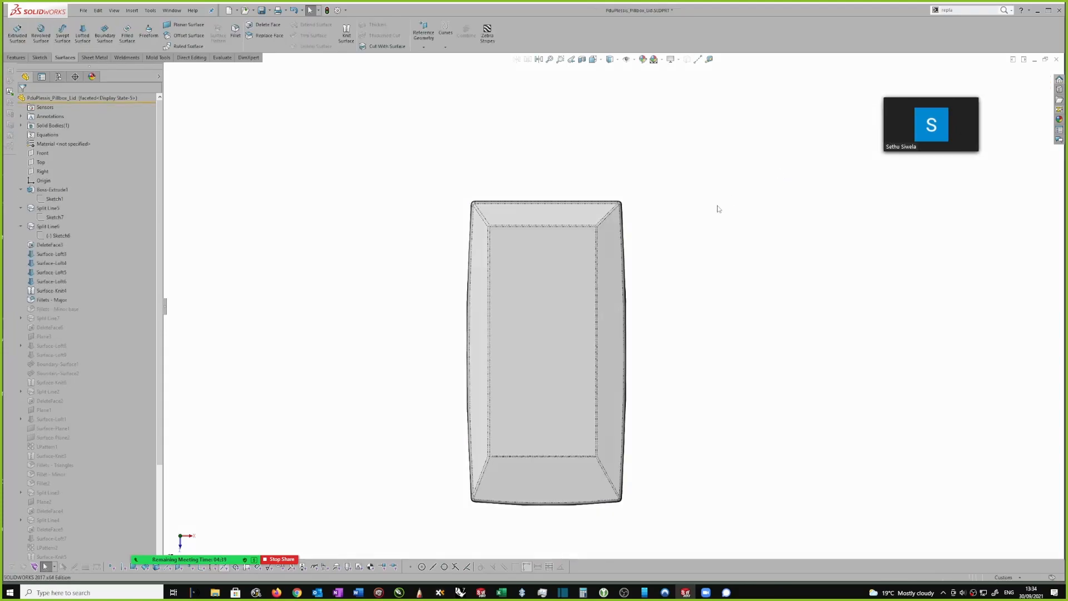
# Show the dimensions of the lid's inner split-line rectangle and set the distance from the centreline to its right edge to 23 mm
pyautogui.scroll(-1, 622, 255)
pyautogui.moveTo(624, 216)
pyautogui.mouseDown(button='middle')
pyautogui.moveTo(640, 200)
pyautogui.moveTo(623, 182)
pyautogui.moveTo(543, 208)
pyautogui.mouseUp(button='middle')
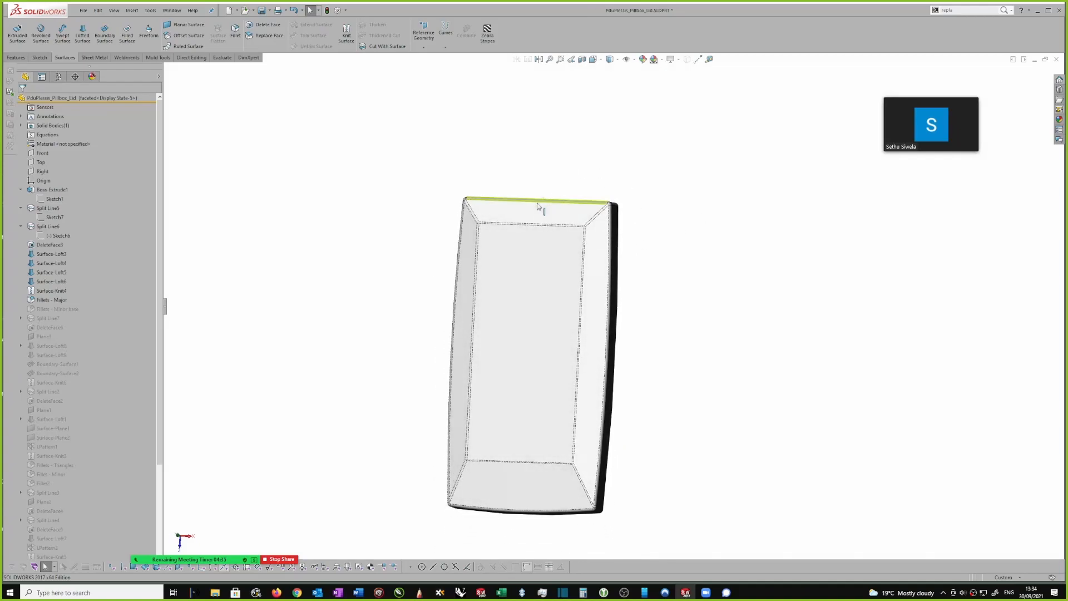
pyautogui.moveTo(753, 234); pyautogui.dragTo(527, 267, button='middle')
pyautogui.doubleClick(535, 270)
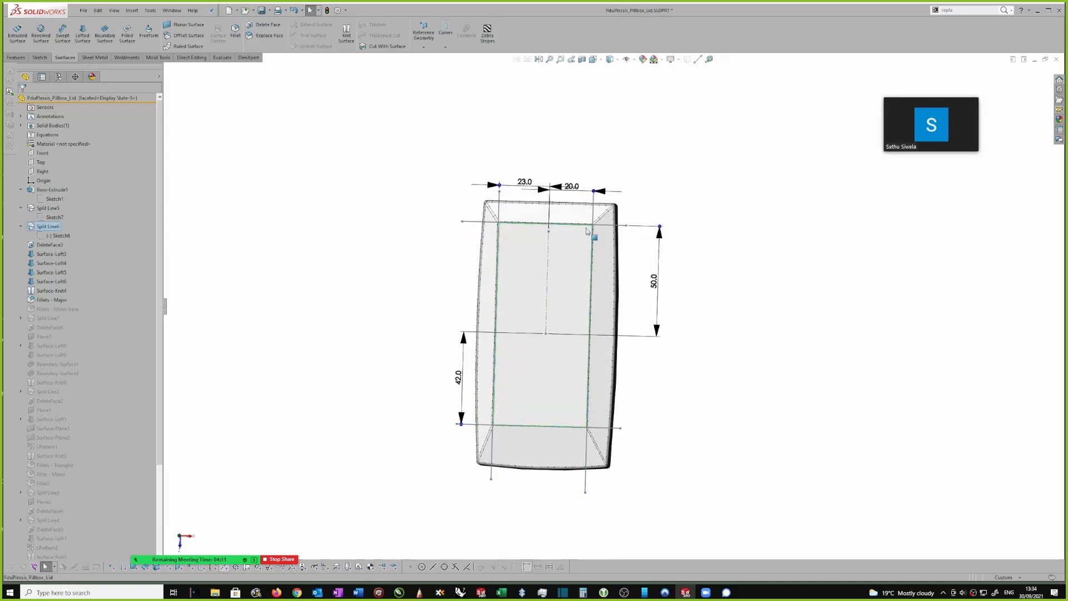
pyautogui.moveTo(594, 197); pyautogui.dragTo(574, 157, button='middle')
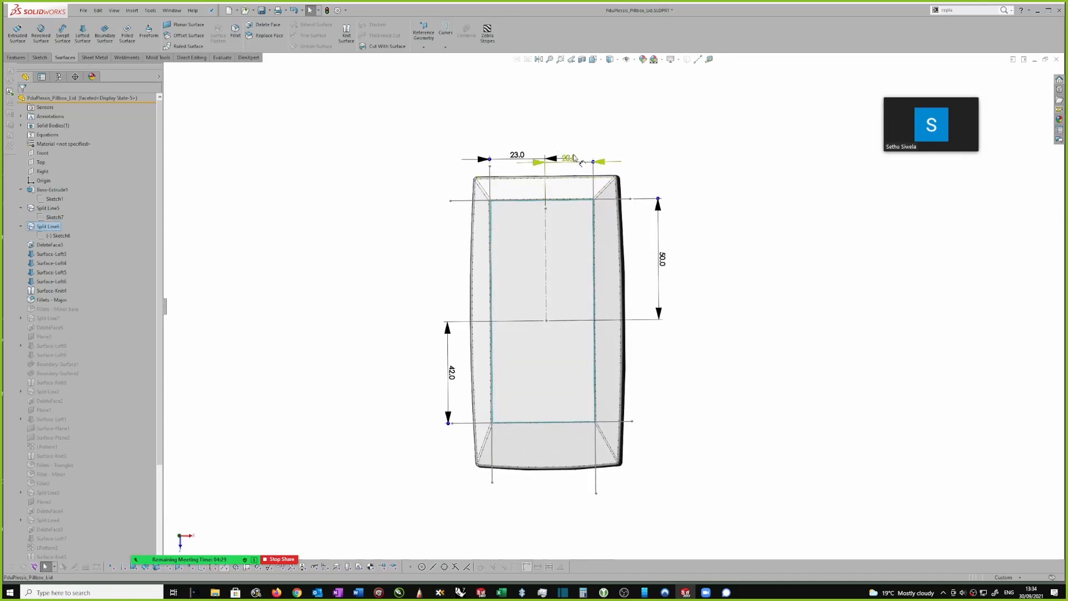
pyautogui.doubleClick(575, 160)
pyautogui.write('23')
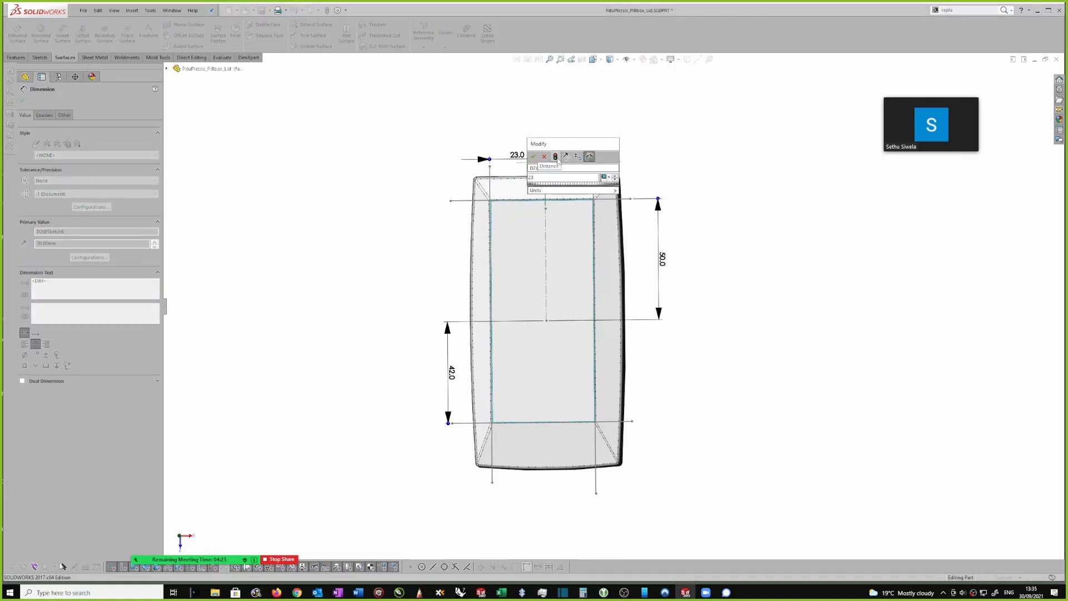
pyautogui.click(533, 156)
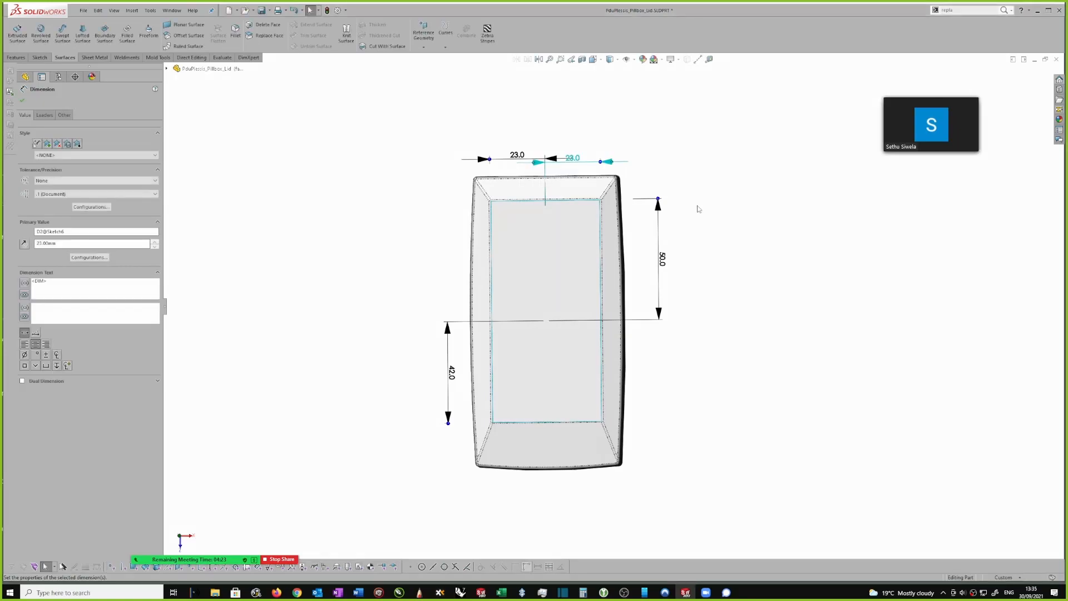
# Set the distance from the horizontal centreline to the inner rectangle's upper edge to 20 mm and rebuild the lid
pyautogui.doubleClick(662, 260)
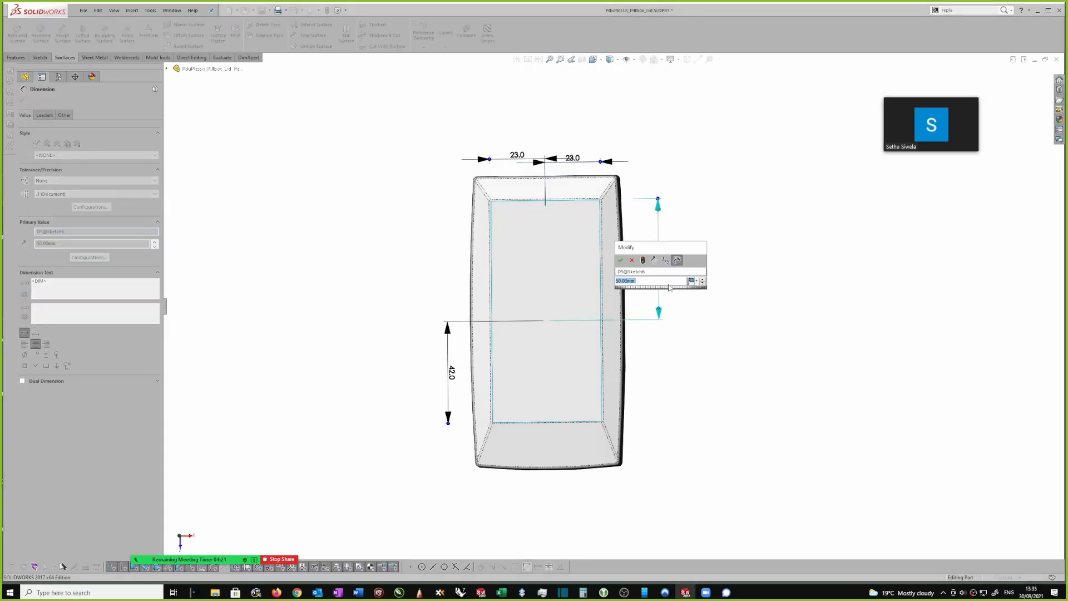
pyautogui.click(703, 284)
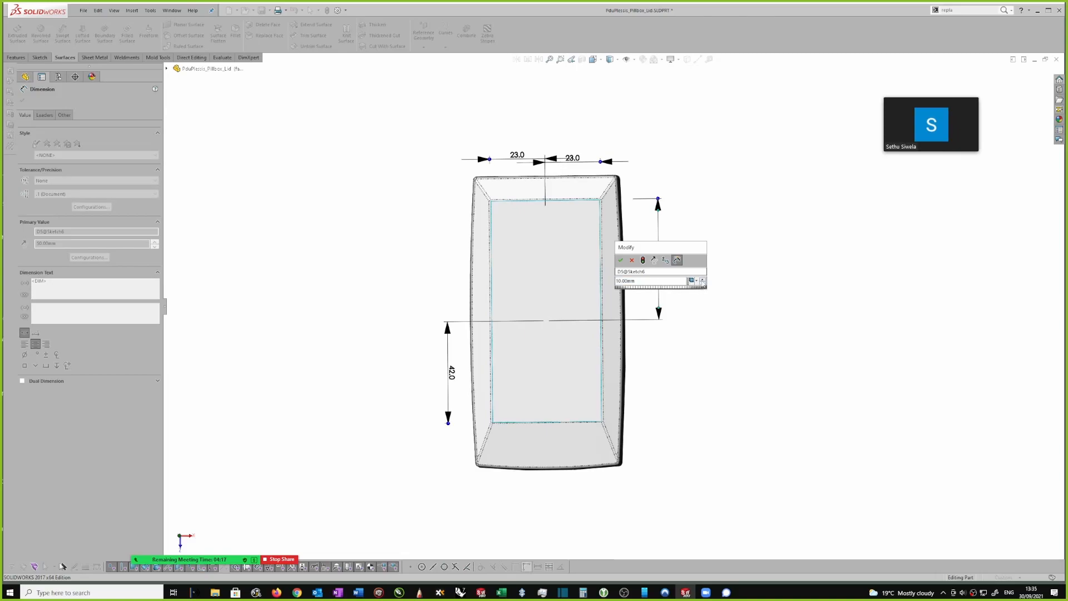
pyautogui.click(644, 260)
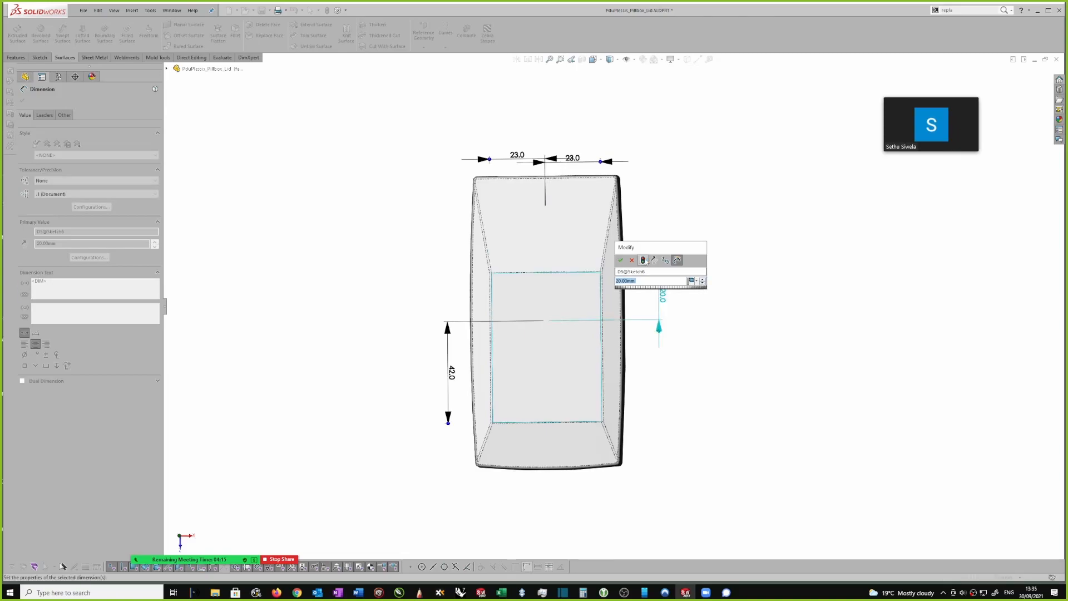
pyautogui.click(621, 260)
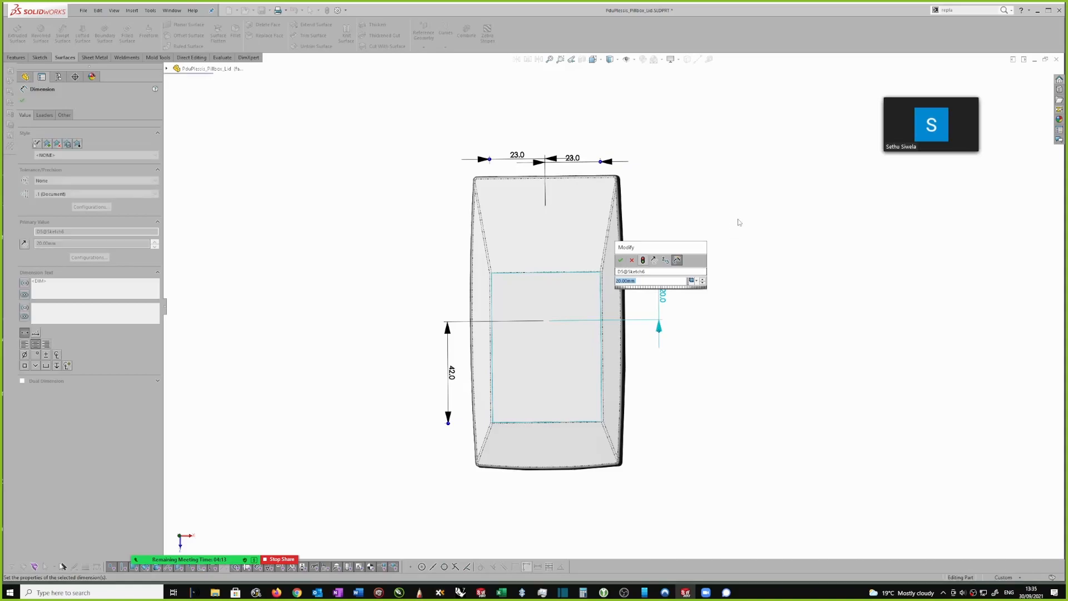
# Set the distance from the horizontal centreline to the inner rectangle's lower edge to 50 mm
pyautogui.click(452, 374)
pyautogui.doubleClick(452, 377)
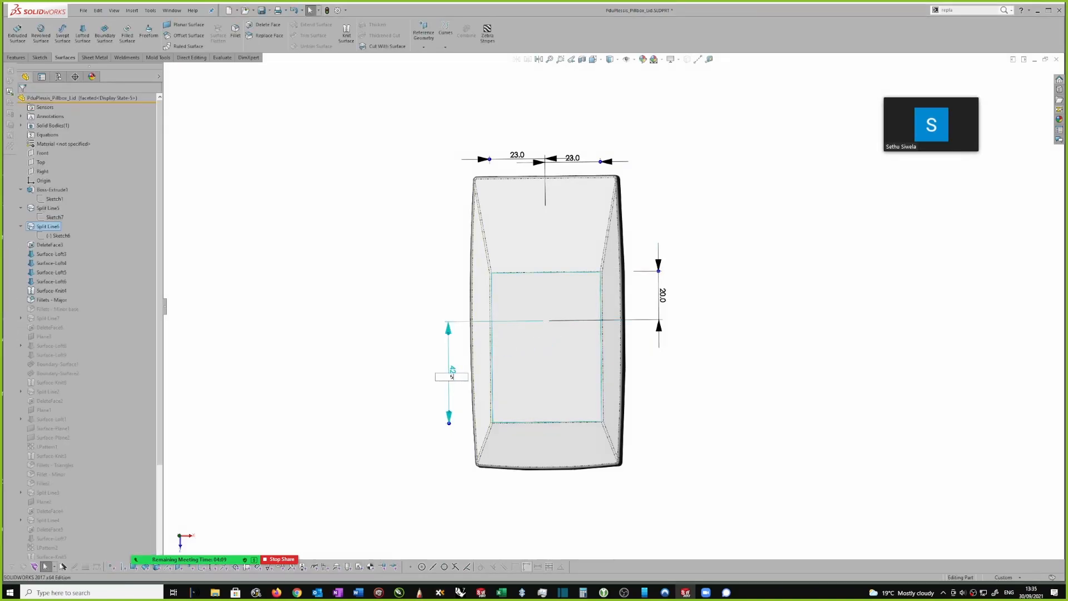
pyautogui.write('50')
pyautogui.press('Return')
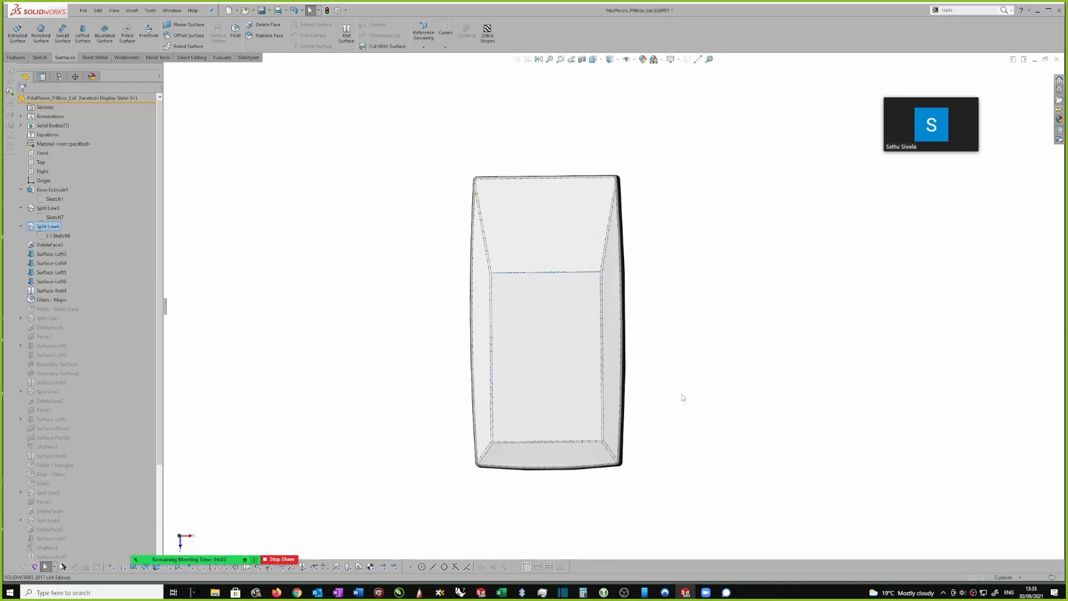
# Try 60 mm for the inner rectangle's upper-edge distance, set it to 55 mm instead, and rebuild the lid
pyautogui.moveTo(723, 238)
pyautogui.mouseDown(button='middle')
pyautogui.moveTo(685, 248)
pyautogui.moveTo(658, 277)
pyautogui.moveTo(745, 276)
pyautogui.moveTo(706, 229)
pyautogui.moveTo(722, 234)
pyautogui.moveTo(720, 253)
pyautogui.mouseUp(button='middle')
pyautogui.doubleClick(594, 302)
pyautogui.doubleClick(704, 302)
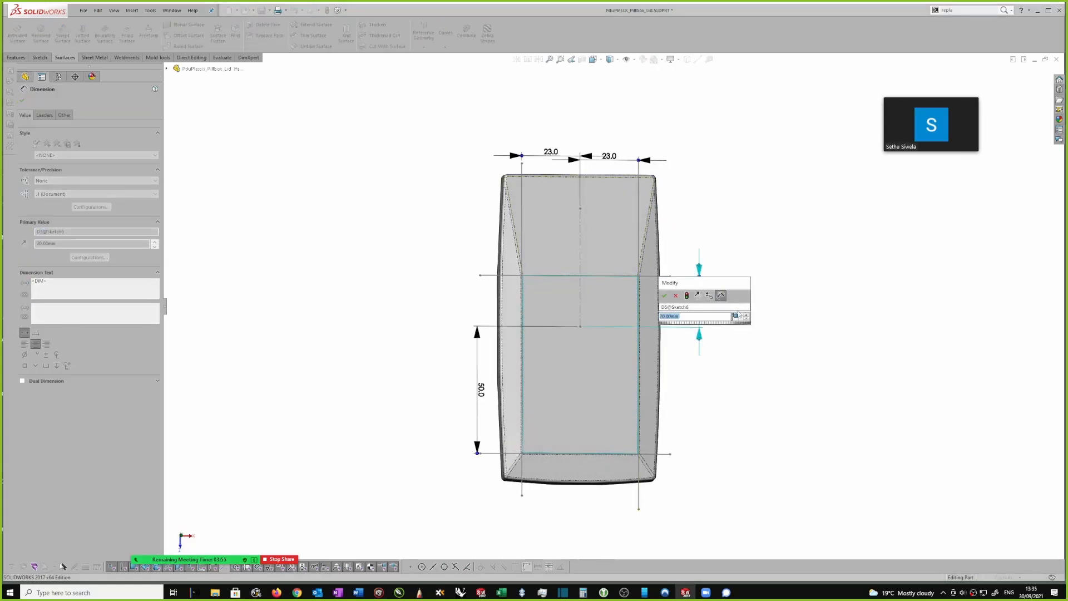
pyautogui.write('60')
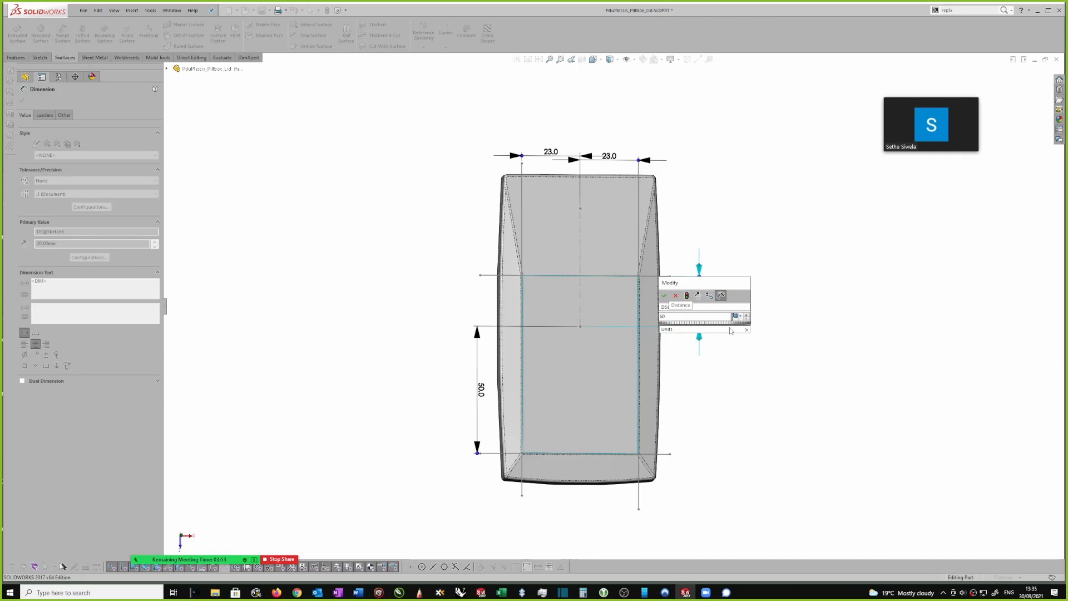
pyautogui.moveTo(731, 331)
pyautogui.click(687, 296)
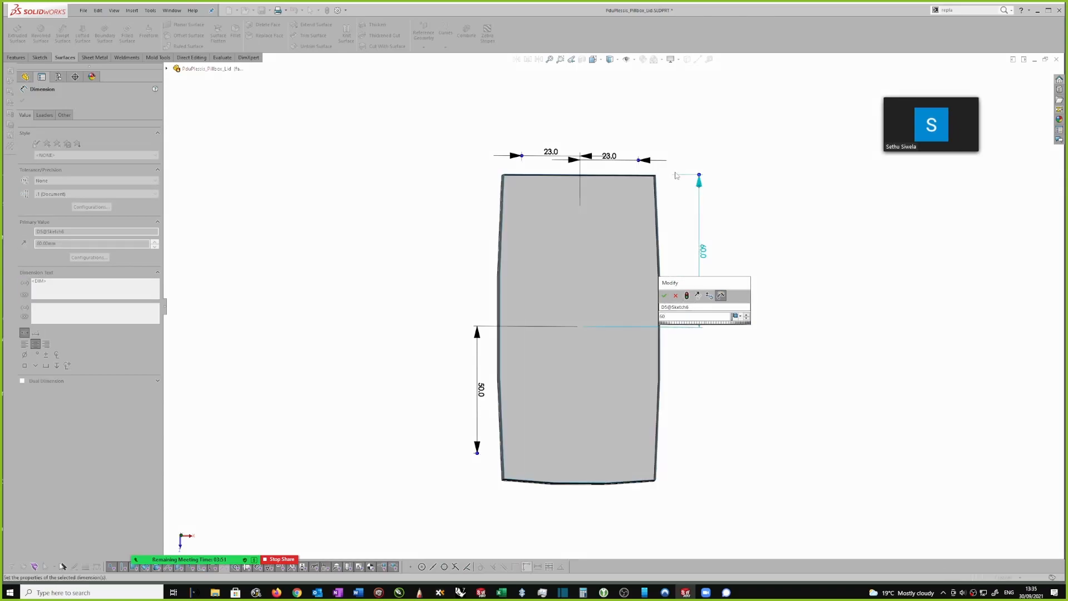
pyautogui.write('55')
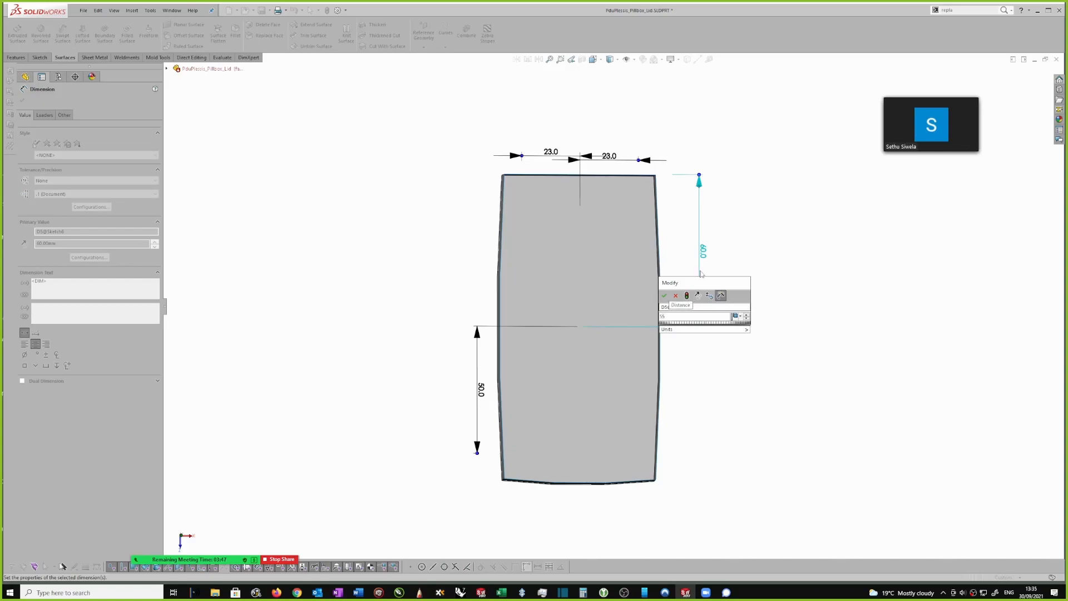
pyautogui.click(686, 295)
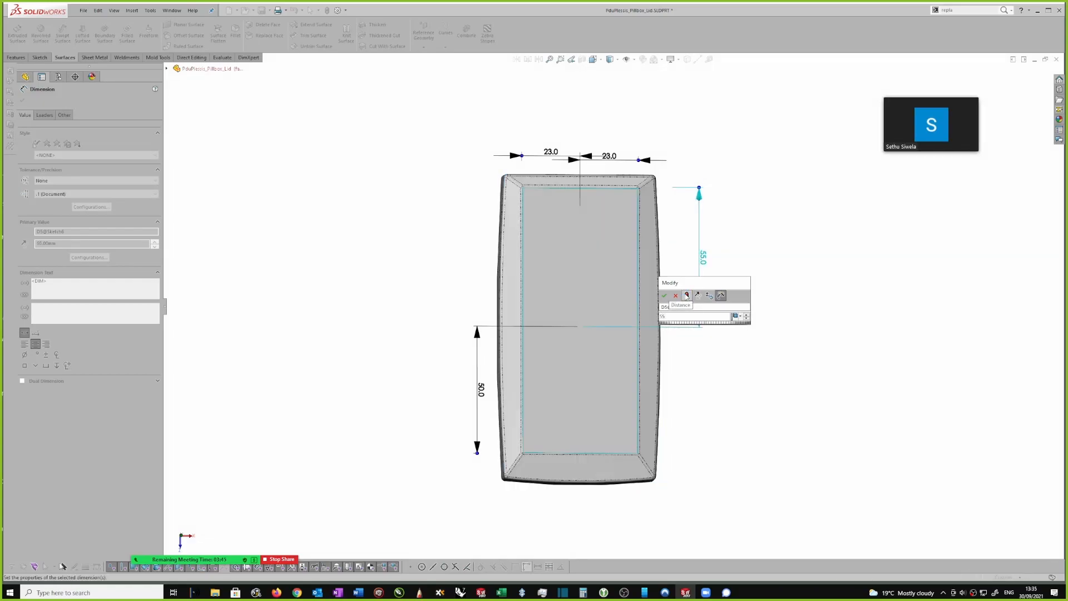
pyautogui.click(664, 296)
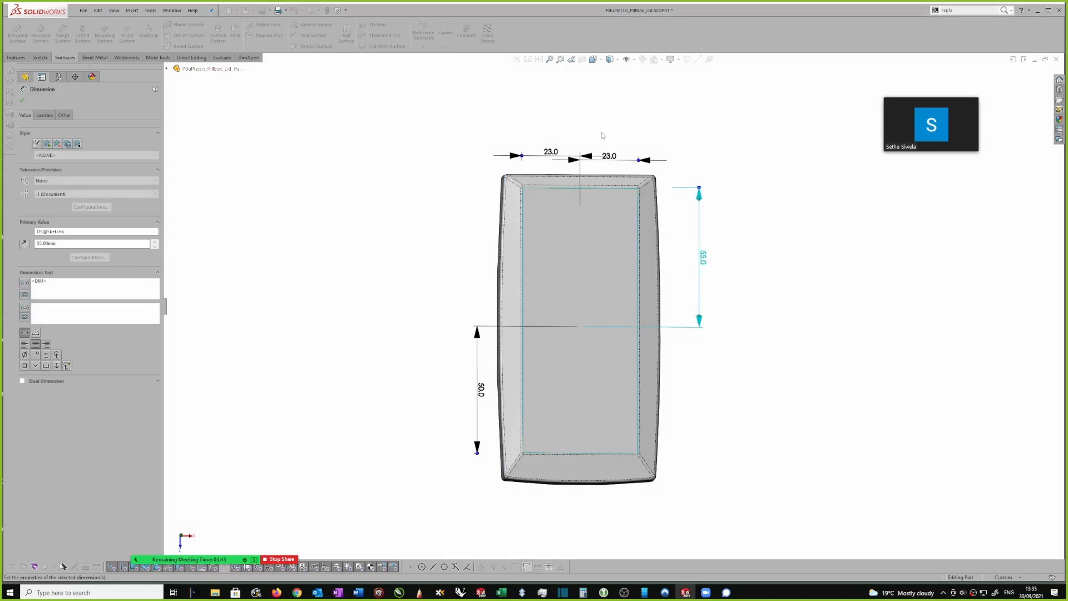
# Set both the left and right half-widths of the inner rectangle to 26 mm and rebuild the lid
pyautogui.doubleClick(551, 153)
pyautogui.write('26')
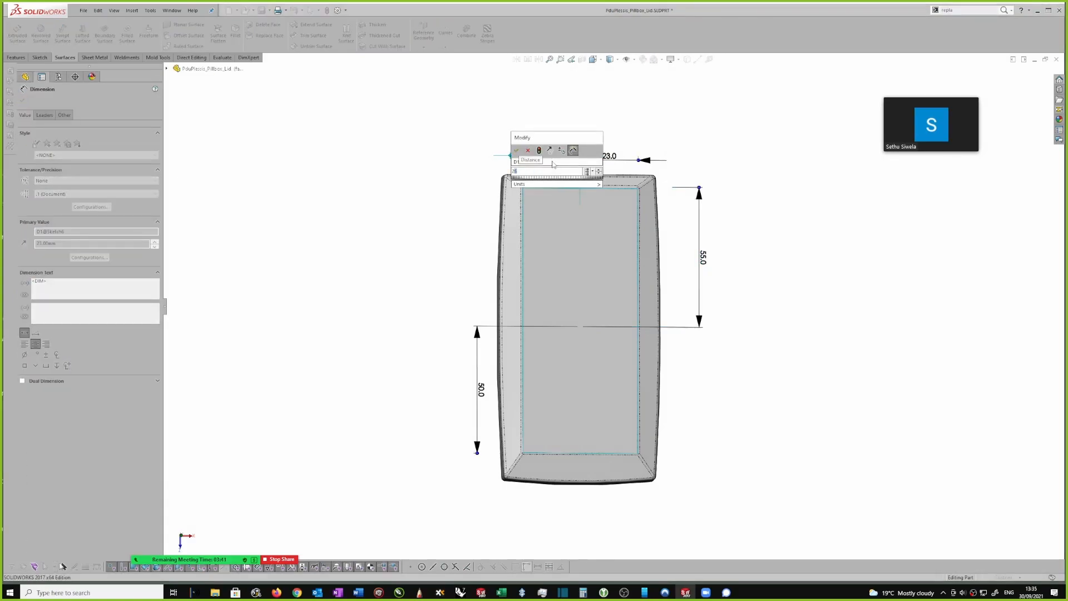
pyautogui.click(517, 150)
pyautogui.doubleClick(612, 160)
pyautogui.write('26')
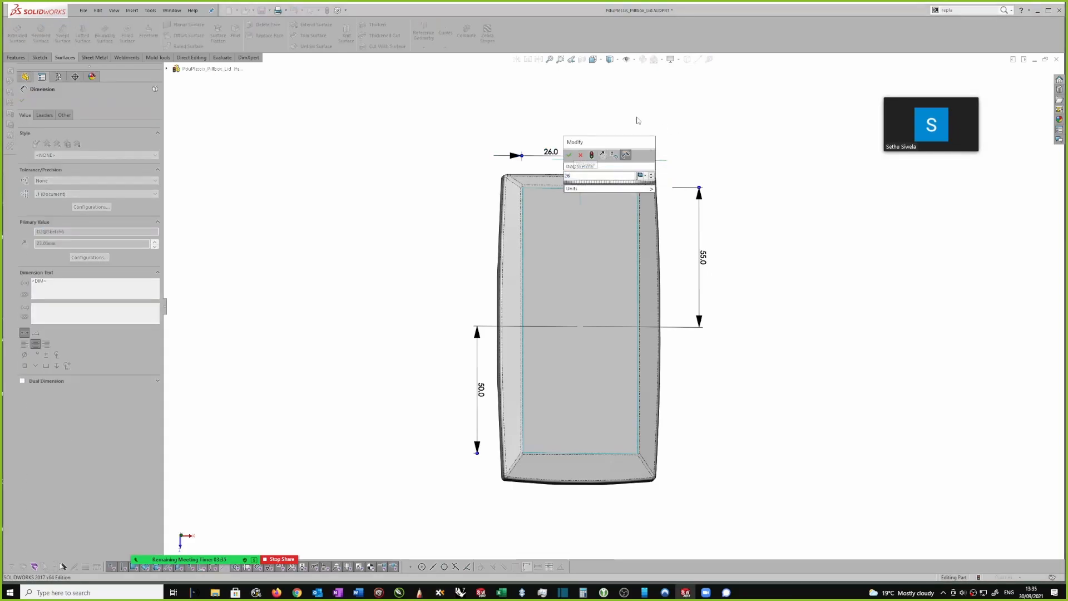
pyautogui.click(592, 156)
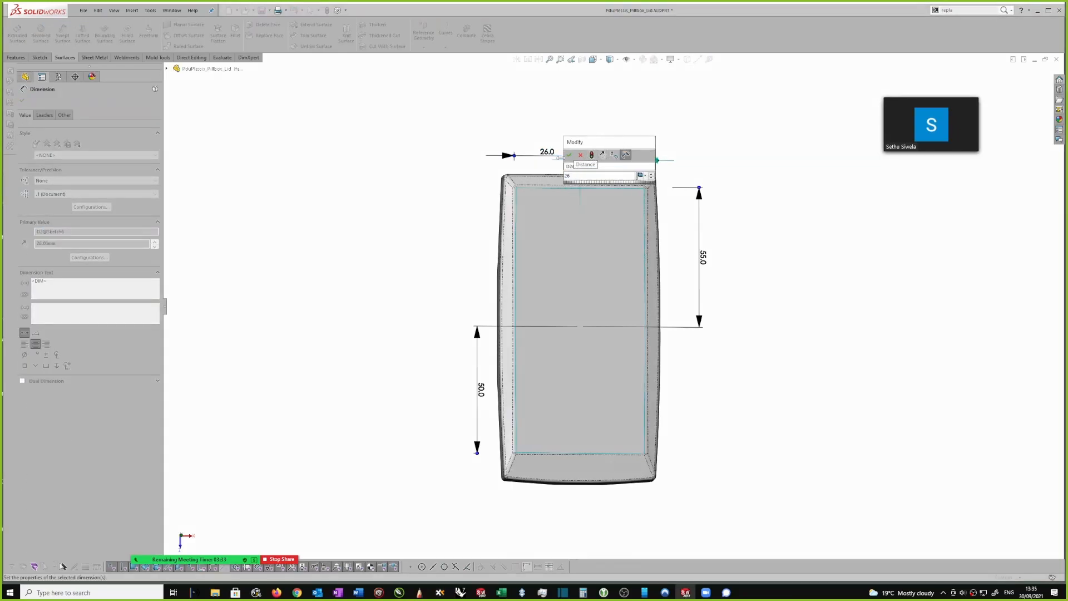
pyautogui.click(694, 174)
# Inspect the rebuilt lid's bevelled faces and side walls from several angles
pyautogui.moveTo(694, 174)
pyautogui.mouseDown(button='middle')
pyautogui.moveTo(621, 269)
pyautogui.moveTo(670, 258)
pyautogui.moveTo(677, 217)
pyautogui.moveTo(735, 226)
pyautogui.mouseUp(button='middle')
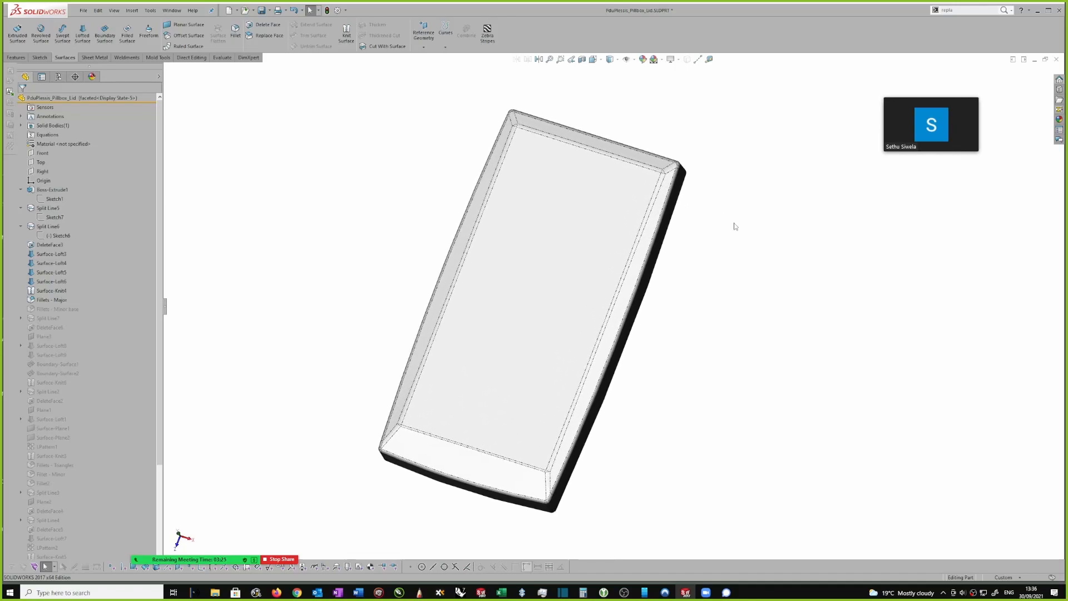
pyautogui.moveTo(699, 236); pyautogui.dragTo(713, 198, button='middle')
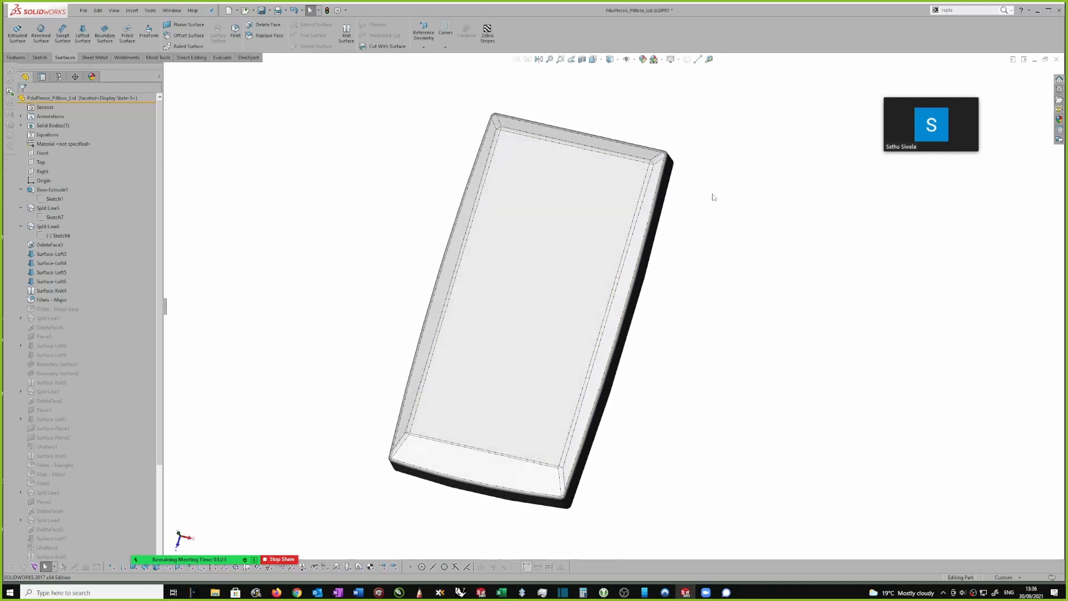
pyautogui.moveTo(707, 316); pyautogui.dragTo(746, 315, button='middle')
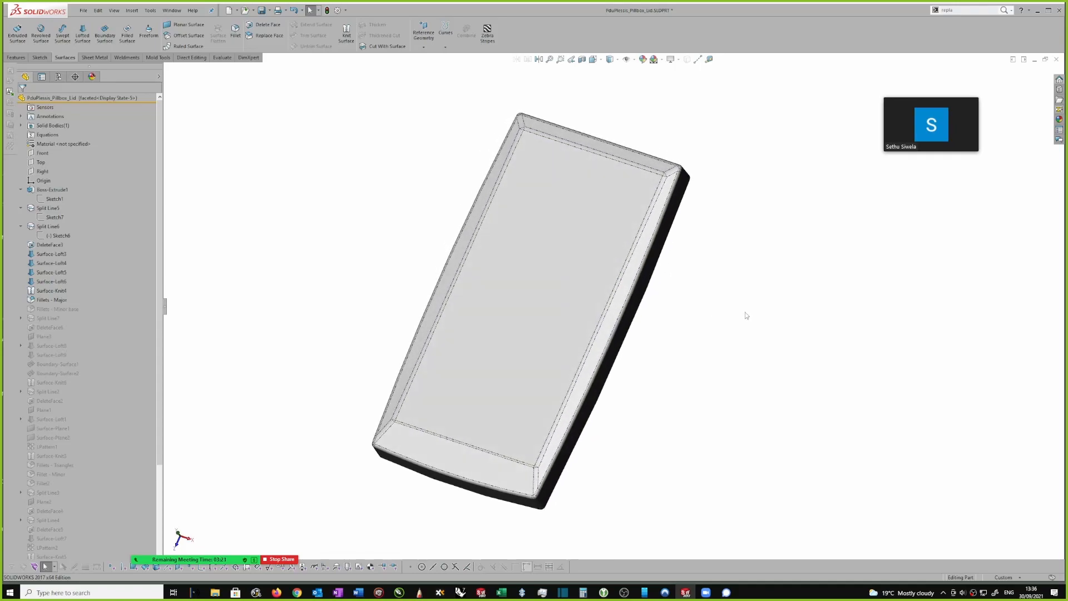
pyautogui.moveTo(734, 275); pyautogui.dragTo(749, 284, button='middle')
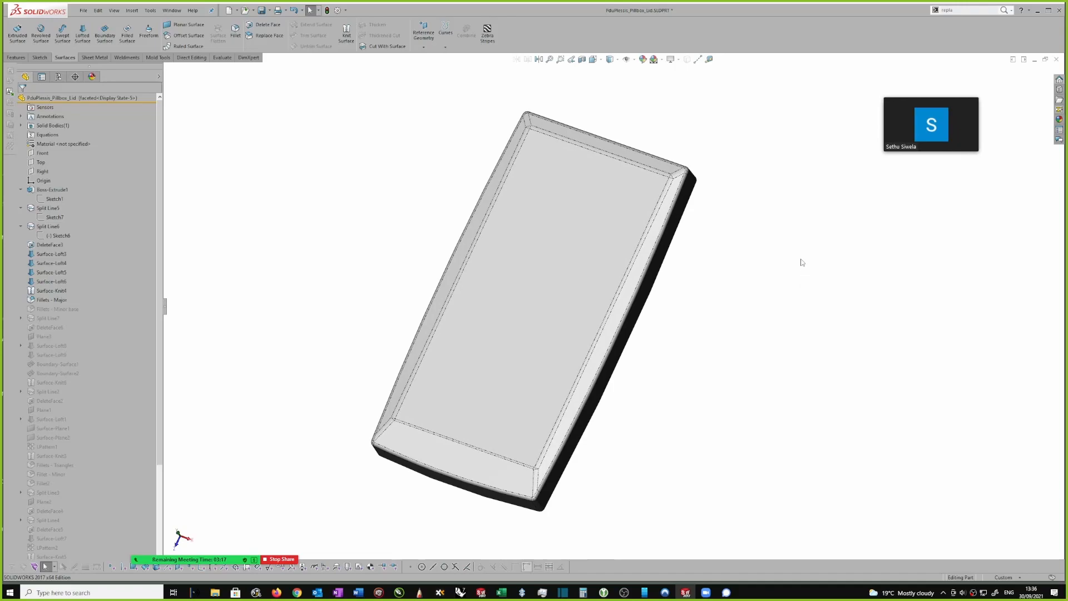
pyautogui.moveTo(790, 233); pyautogui.dragTo(723, 389, button='middle')
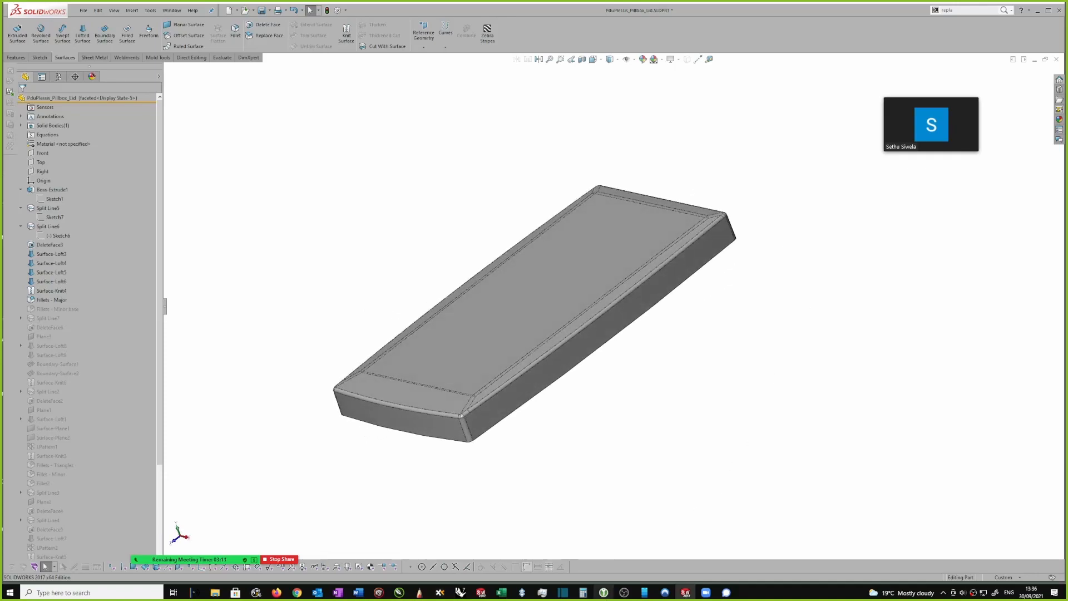
# Switch to Signal to check the ENGINEERING 2 group's recent messages, and return to the SOLIDWORKS model
pyautogui.click(726, 593)
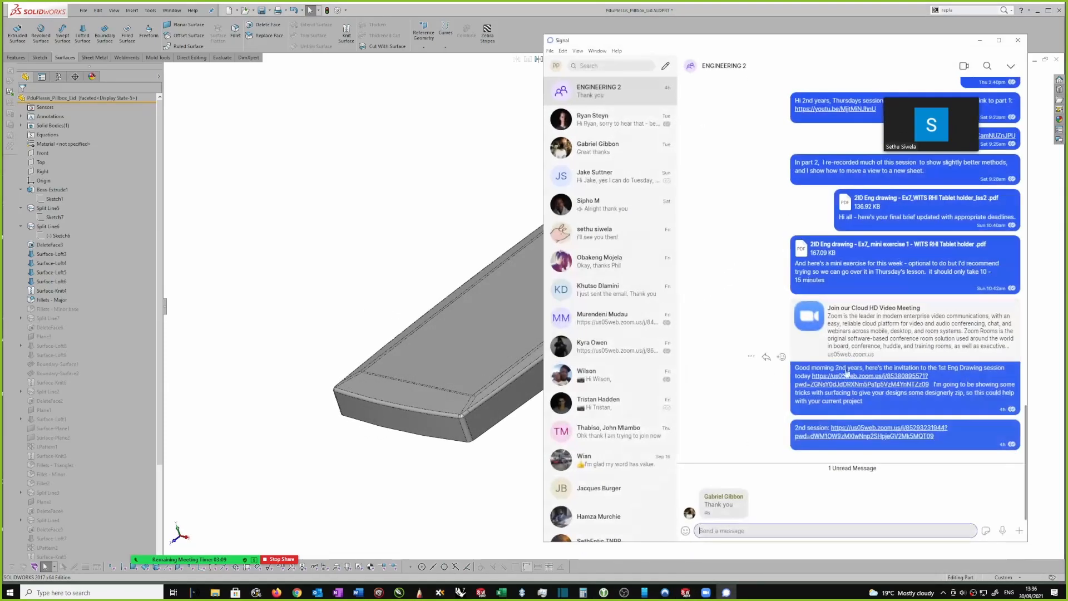
pyautogui.click(981, 40)
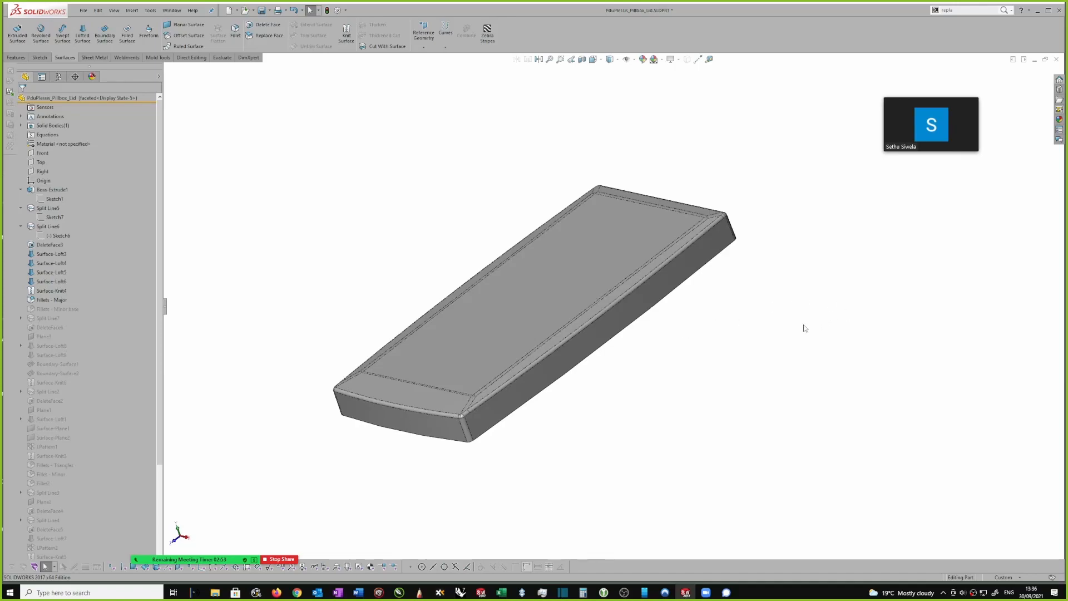
# Show the Zoom meeting's participants list, mute the unmuted participant, and raise the system volume
pyautogui.moveTo(201, 579)
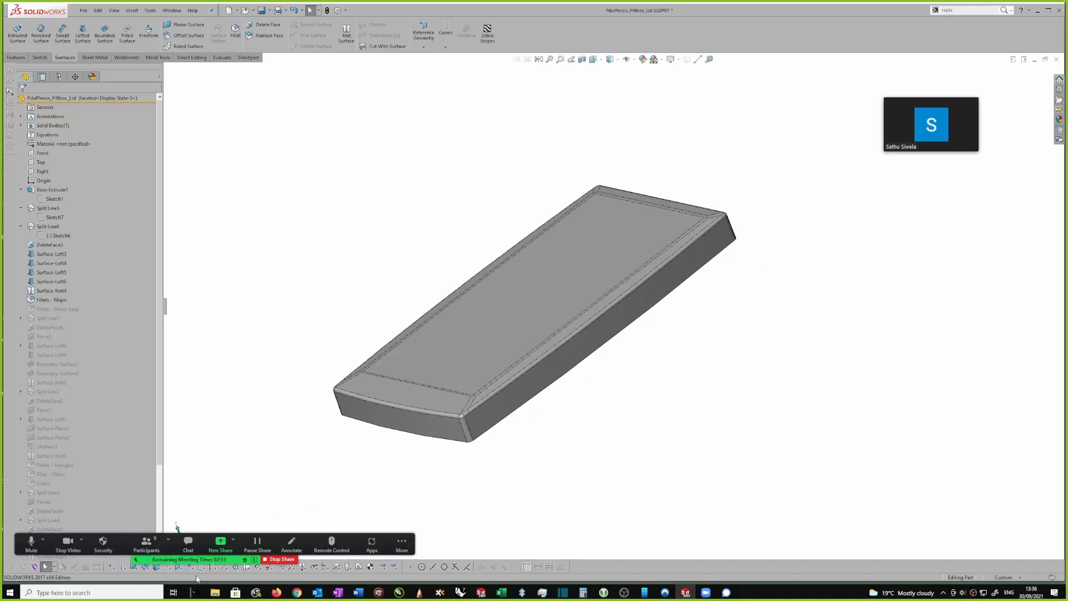
pyautogui.click(146, 542)
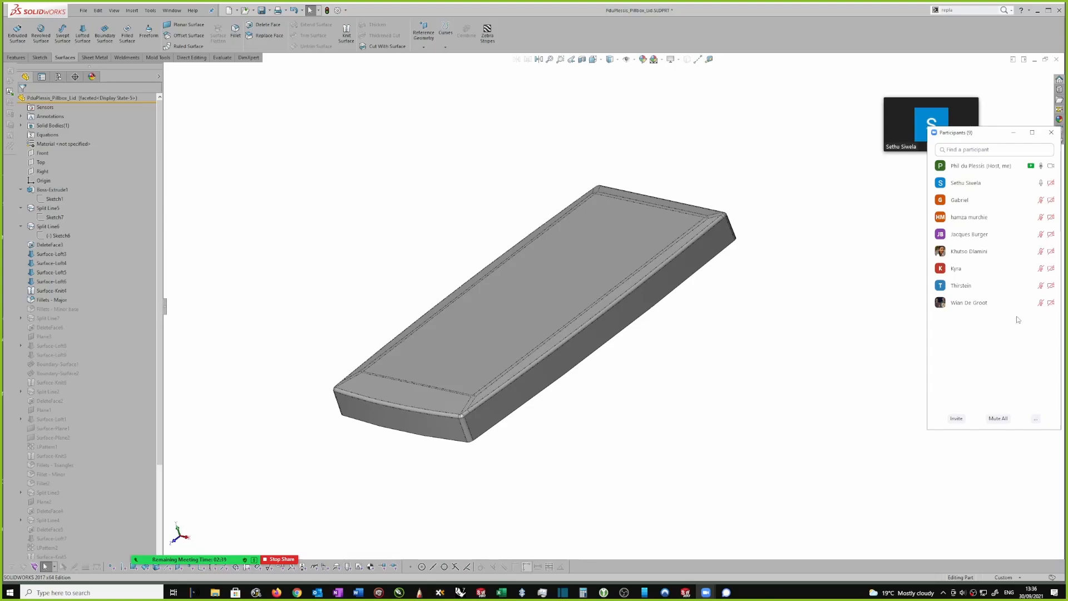
pyautogui.moveTo(1047, 189)
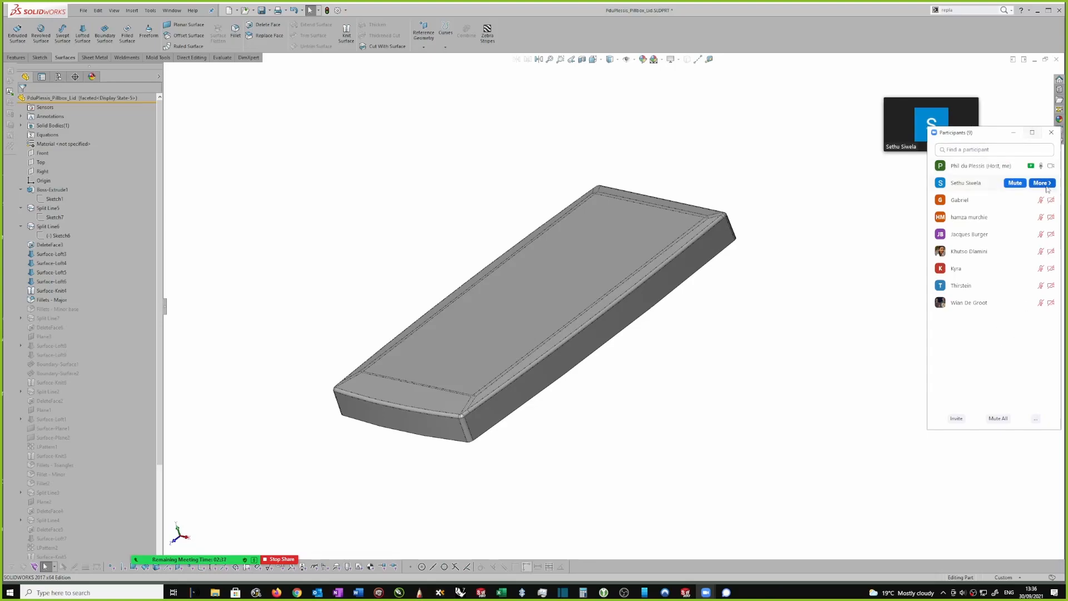
pyautogui.click(1015, 183)
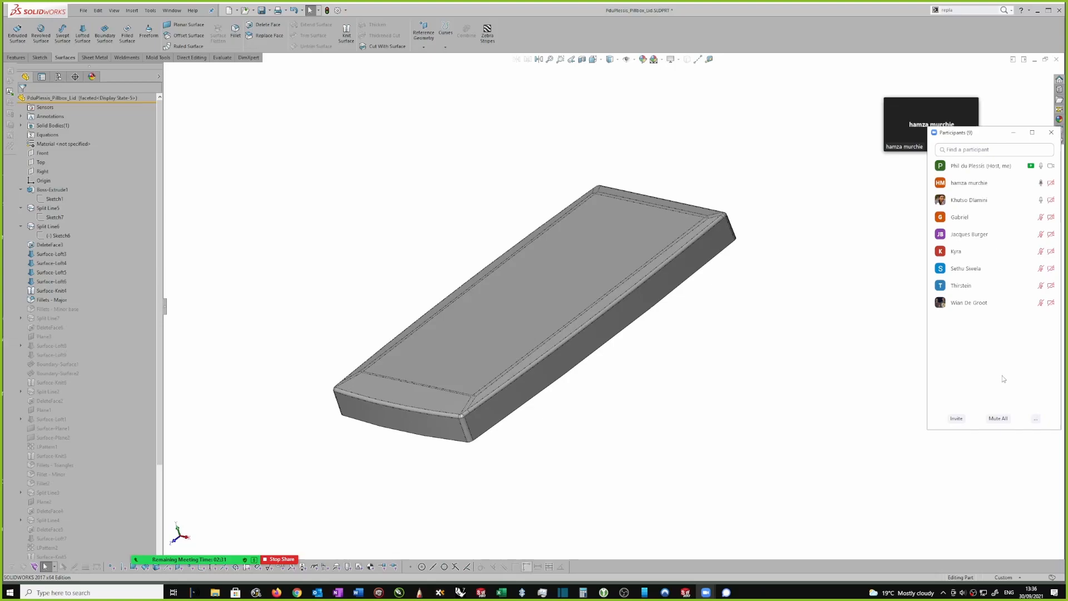
pyautogui.press('XF86AudioRaiseVolume')
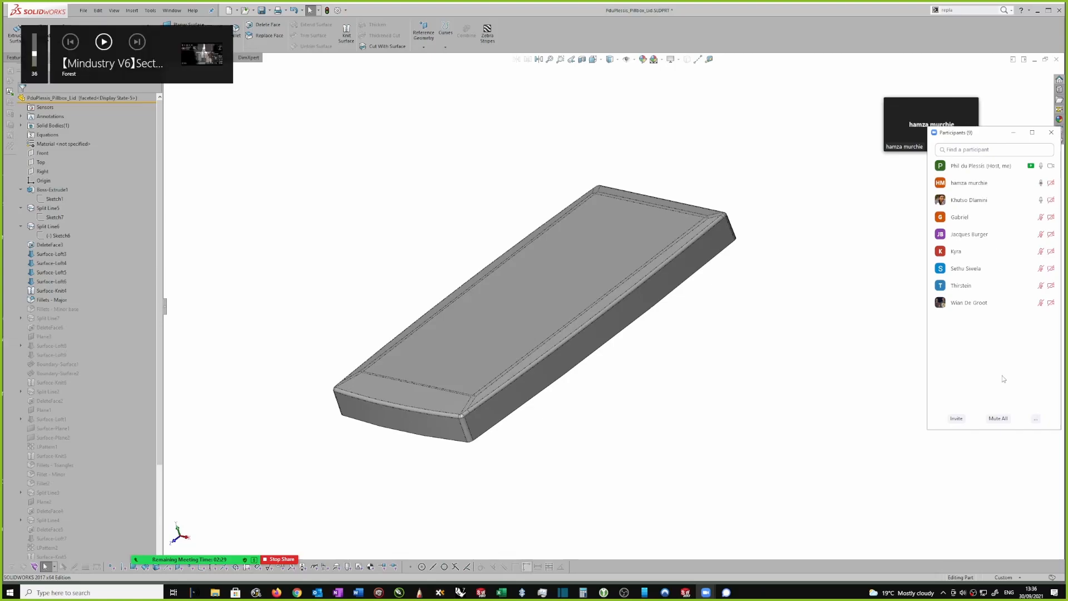